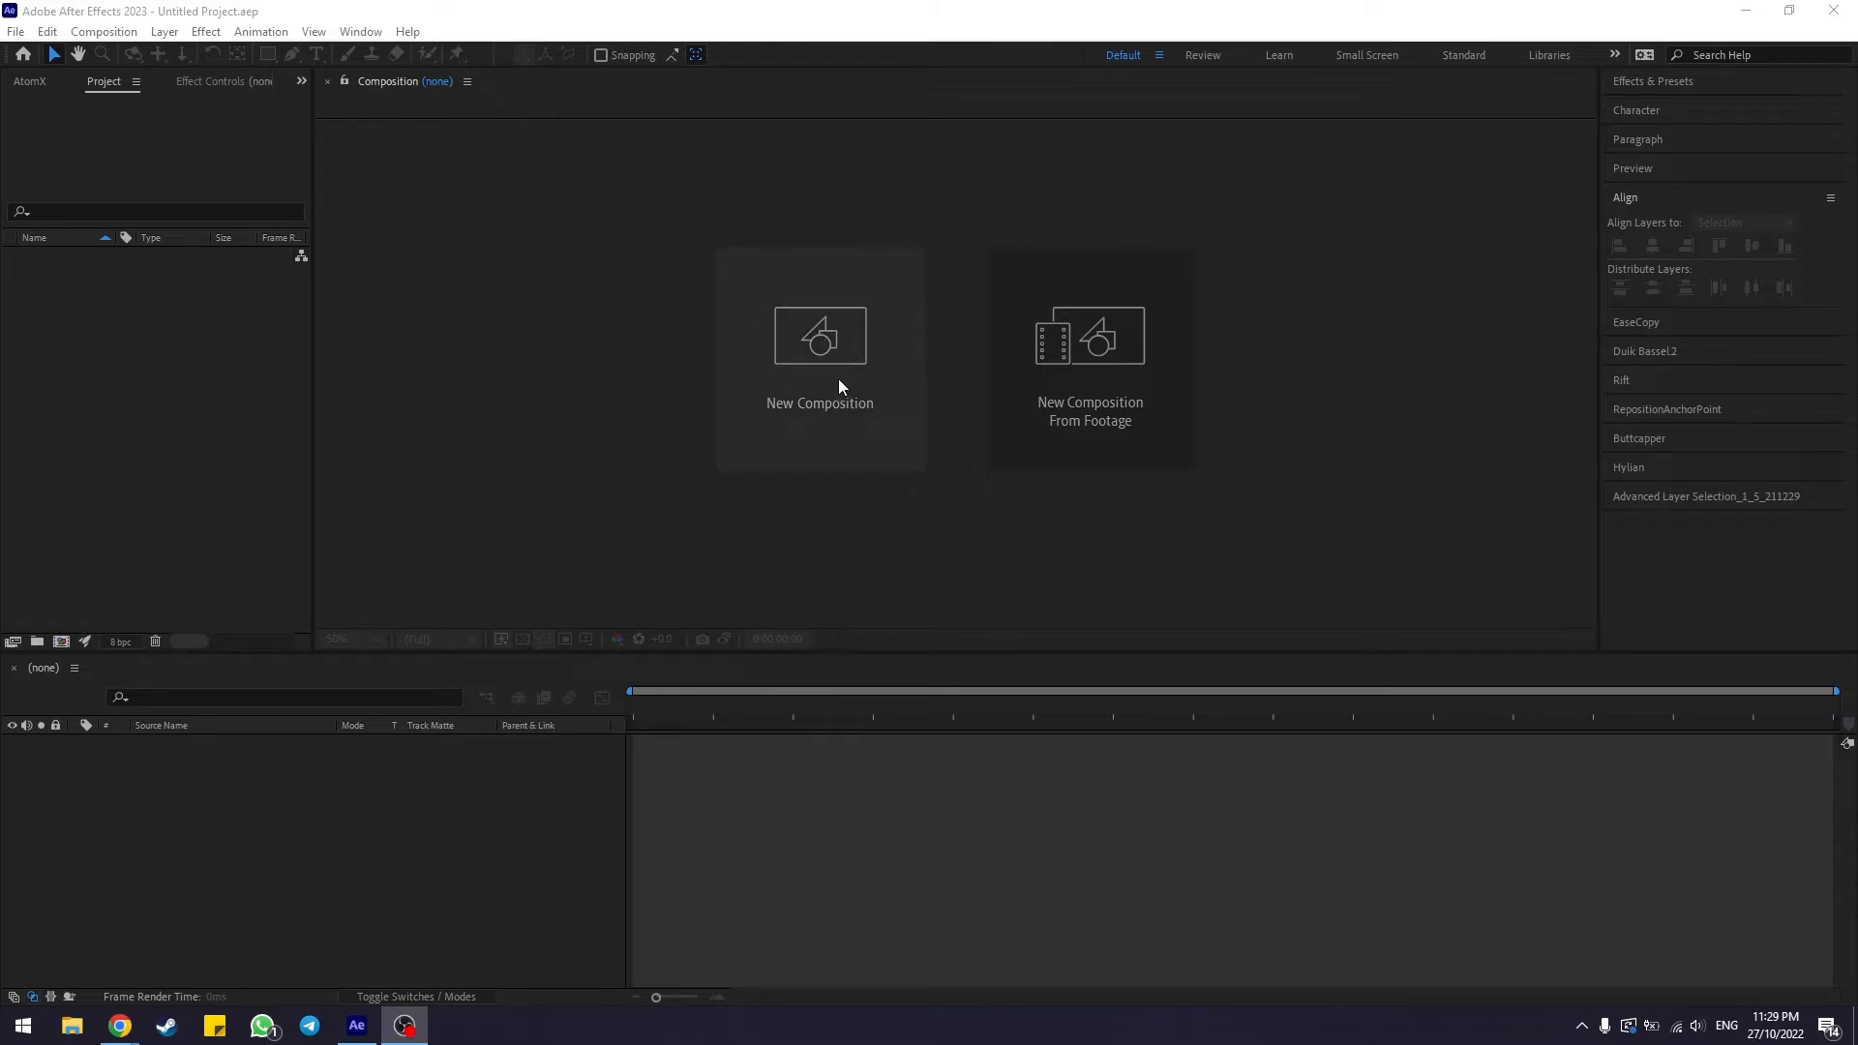
Create a new composition named Text Comp
click(83, 32)
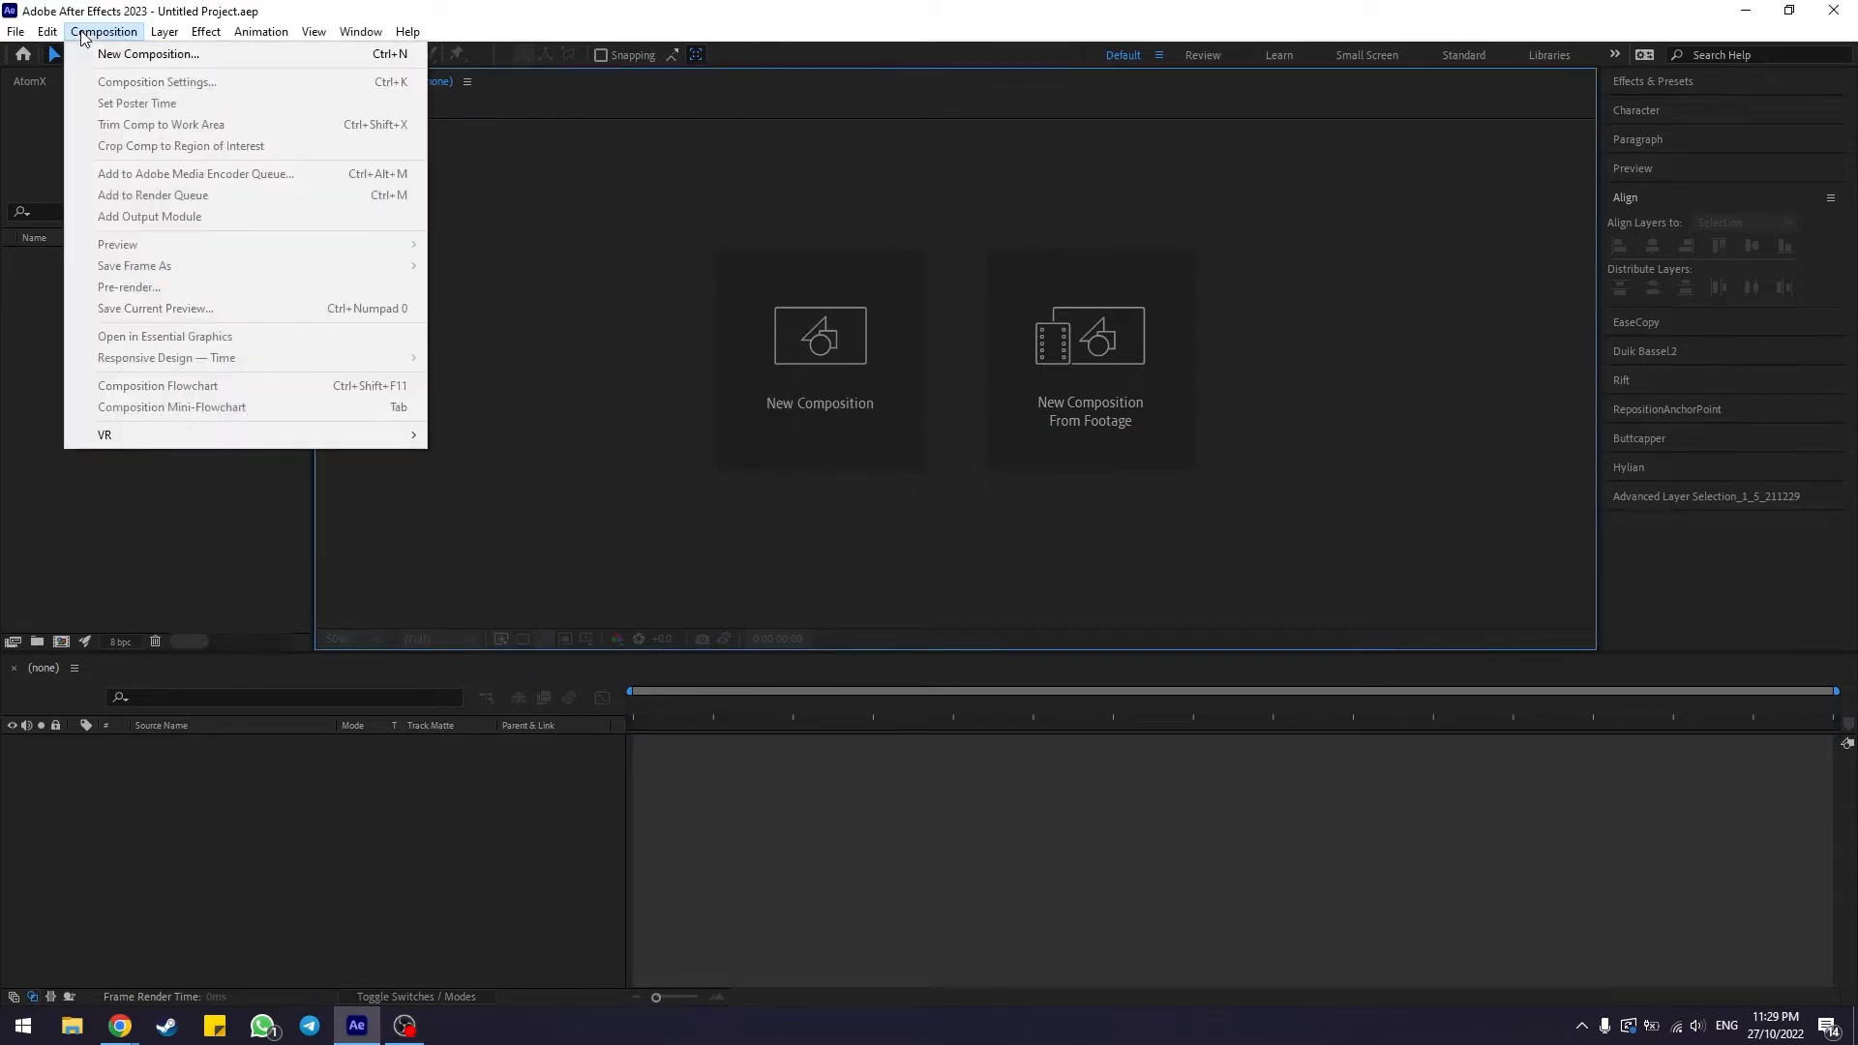
click(391, 63)
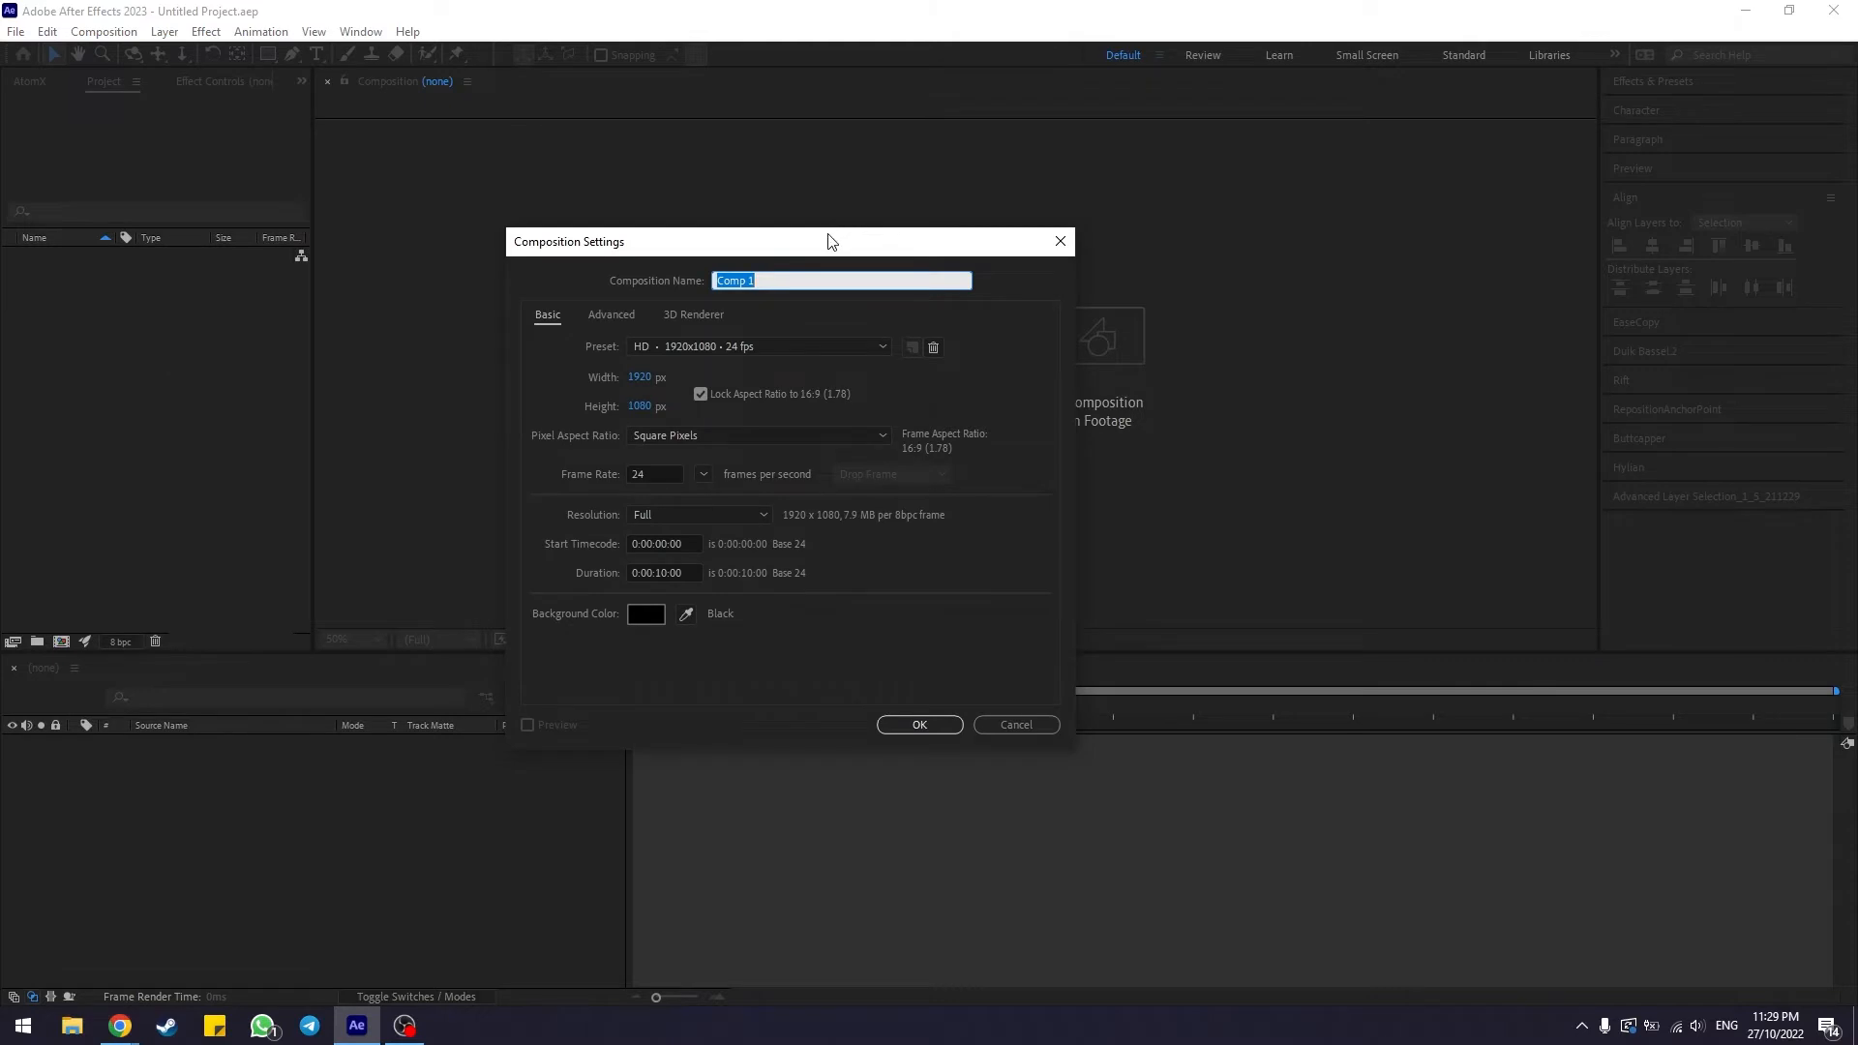
drag(827, 241, 902, 247)
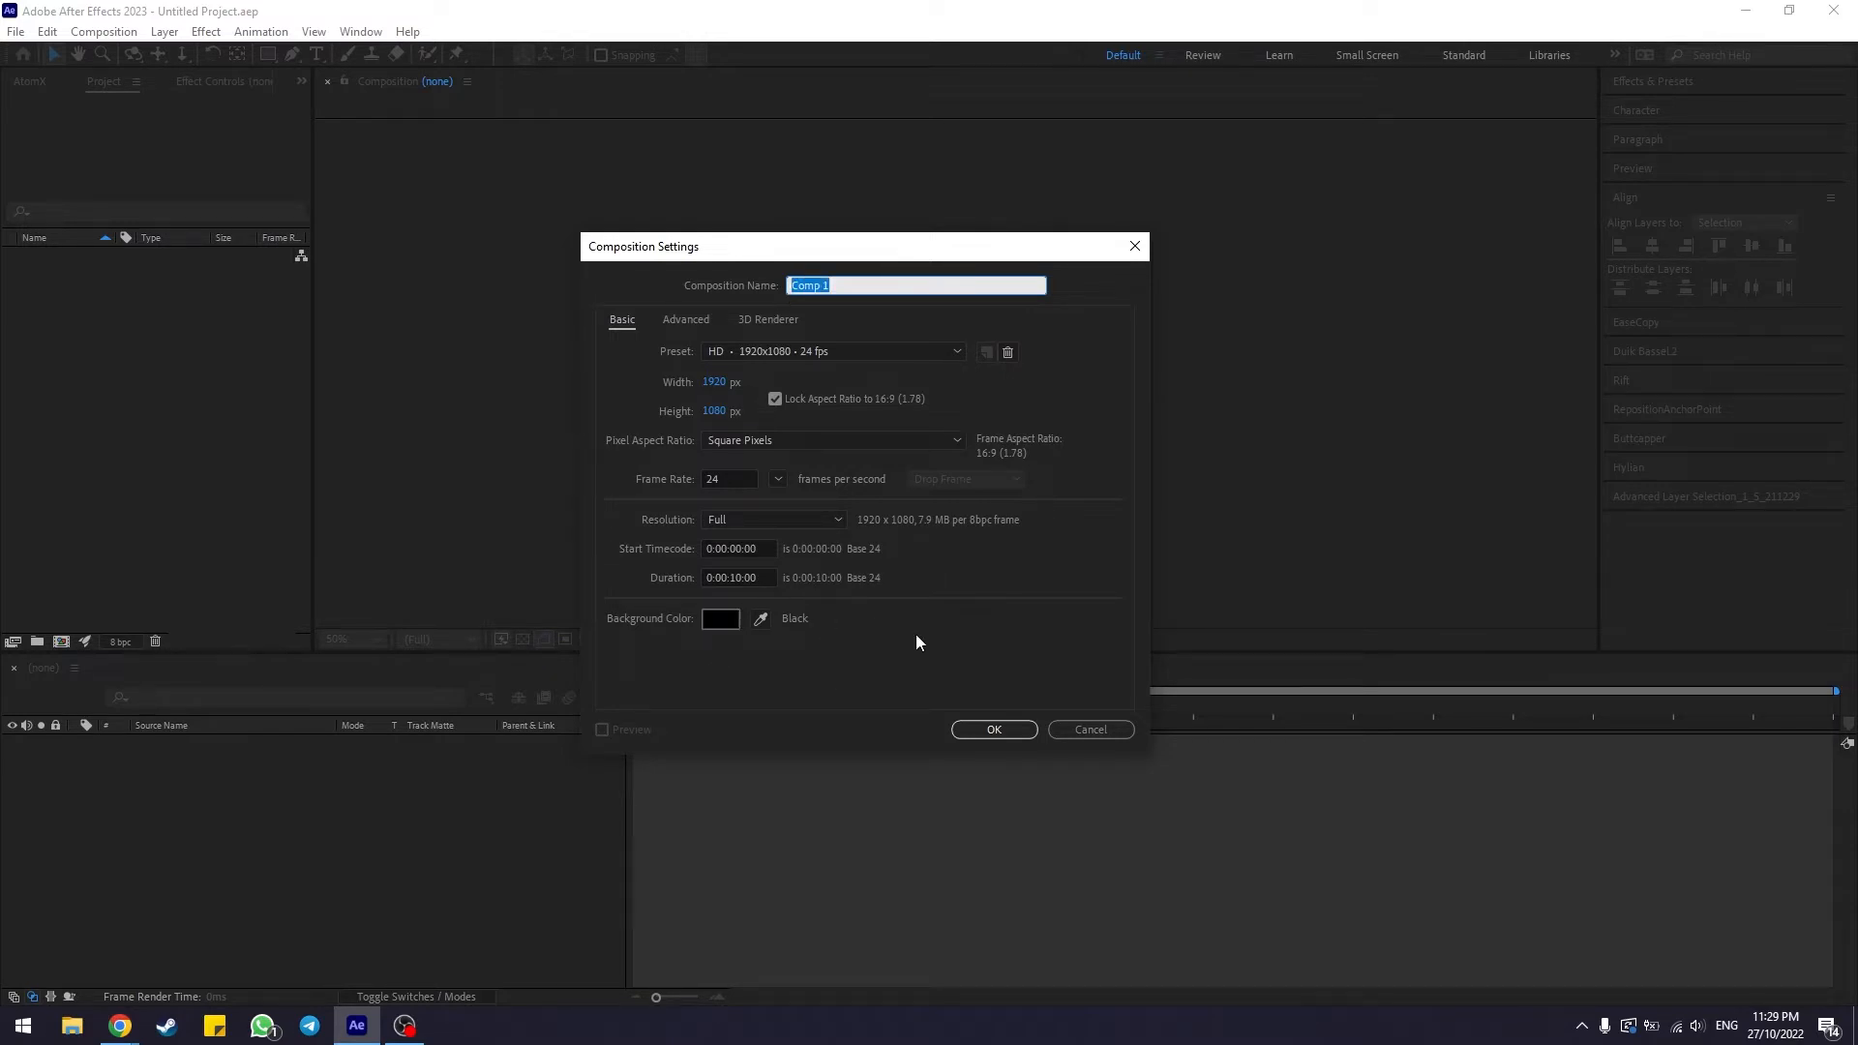
text(Text Comp)
click(993, 729)
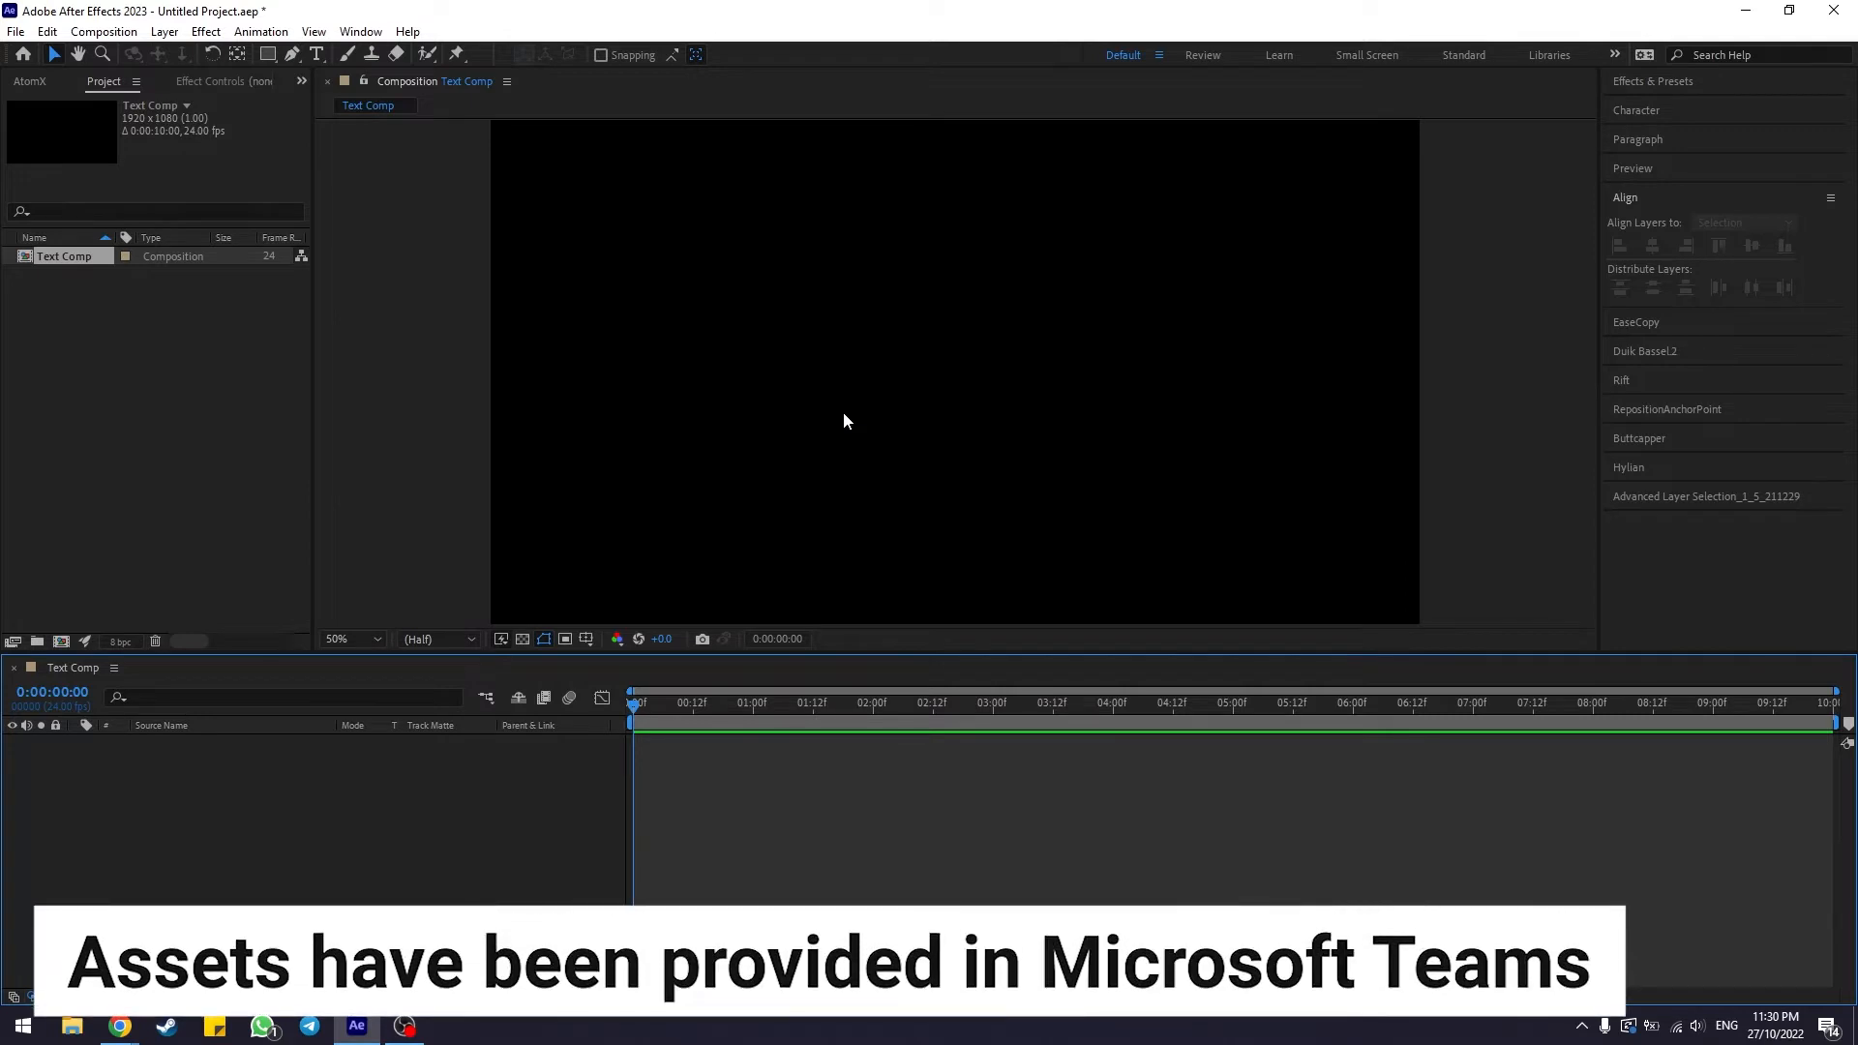
Import the Logo-outline.ai and Logo-outline.png files from the Assets folder into the project
click(229, 386)
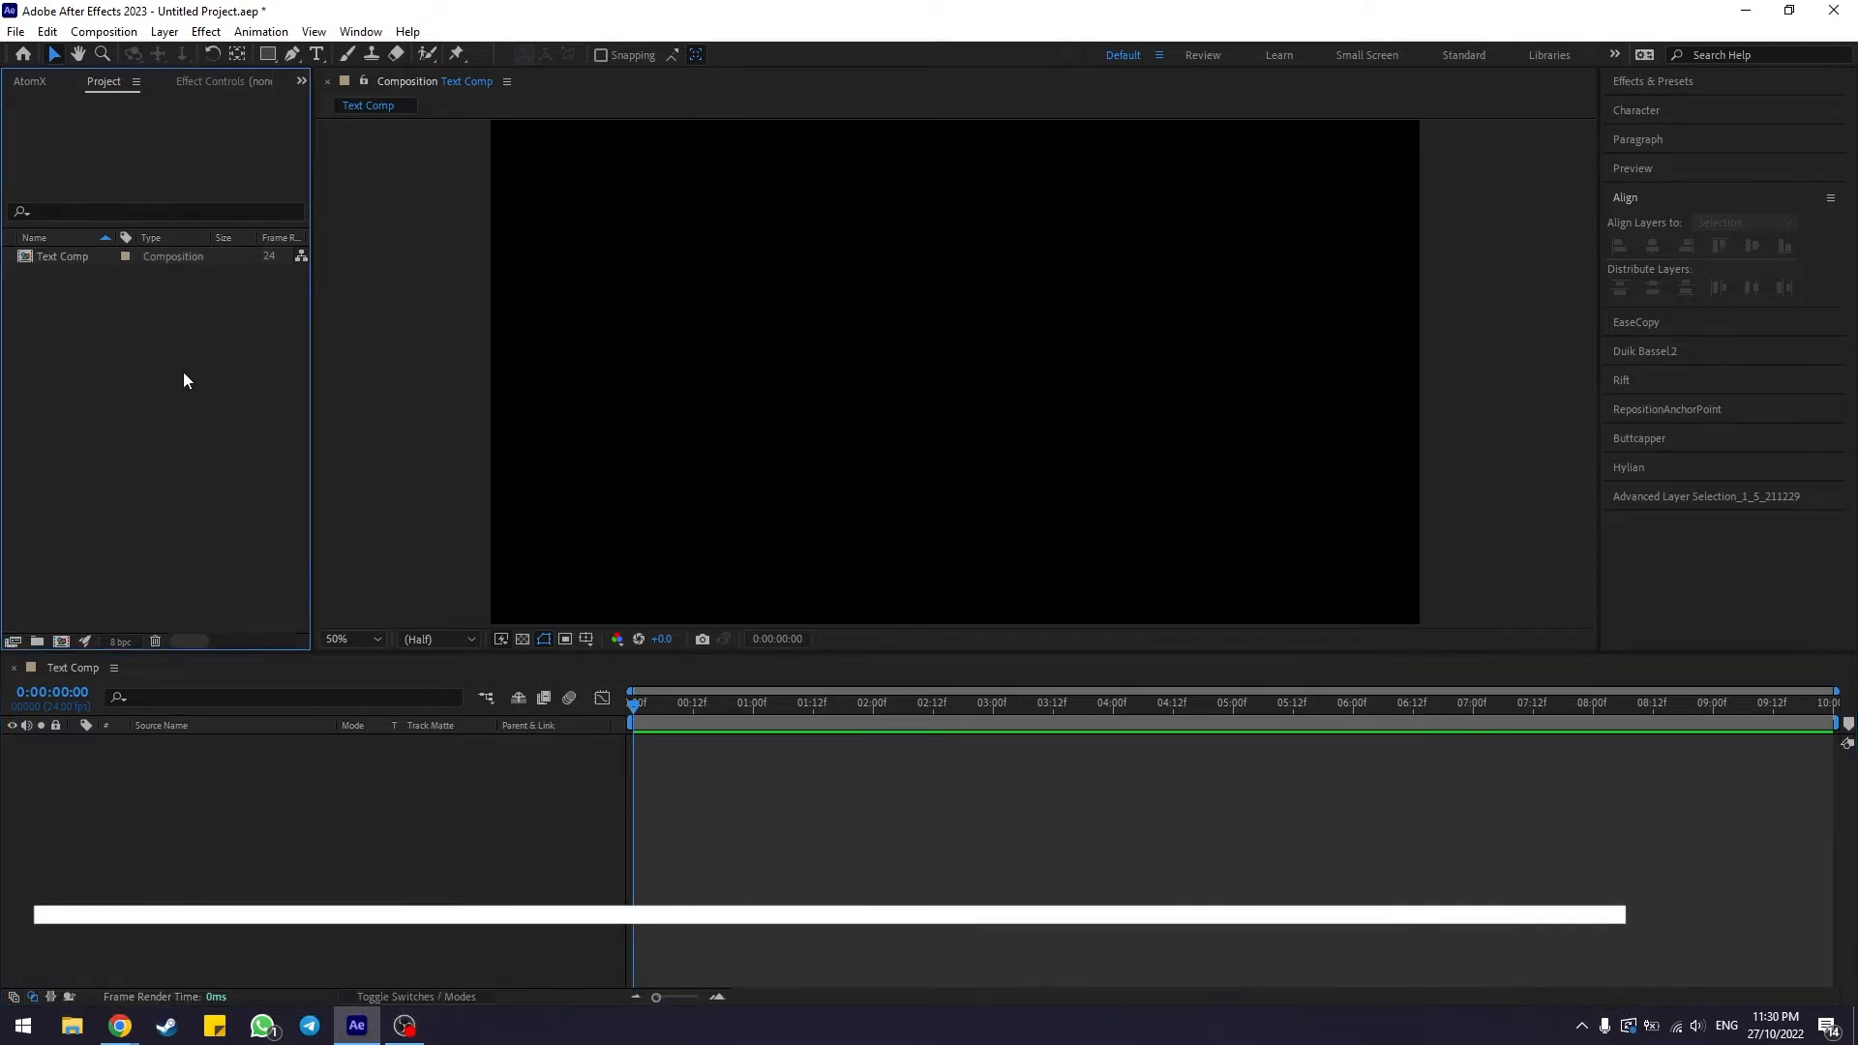
right_click(112, 312)
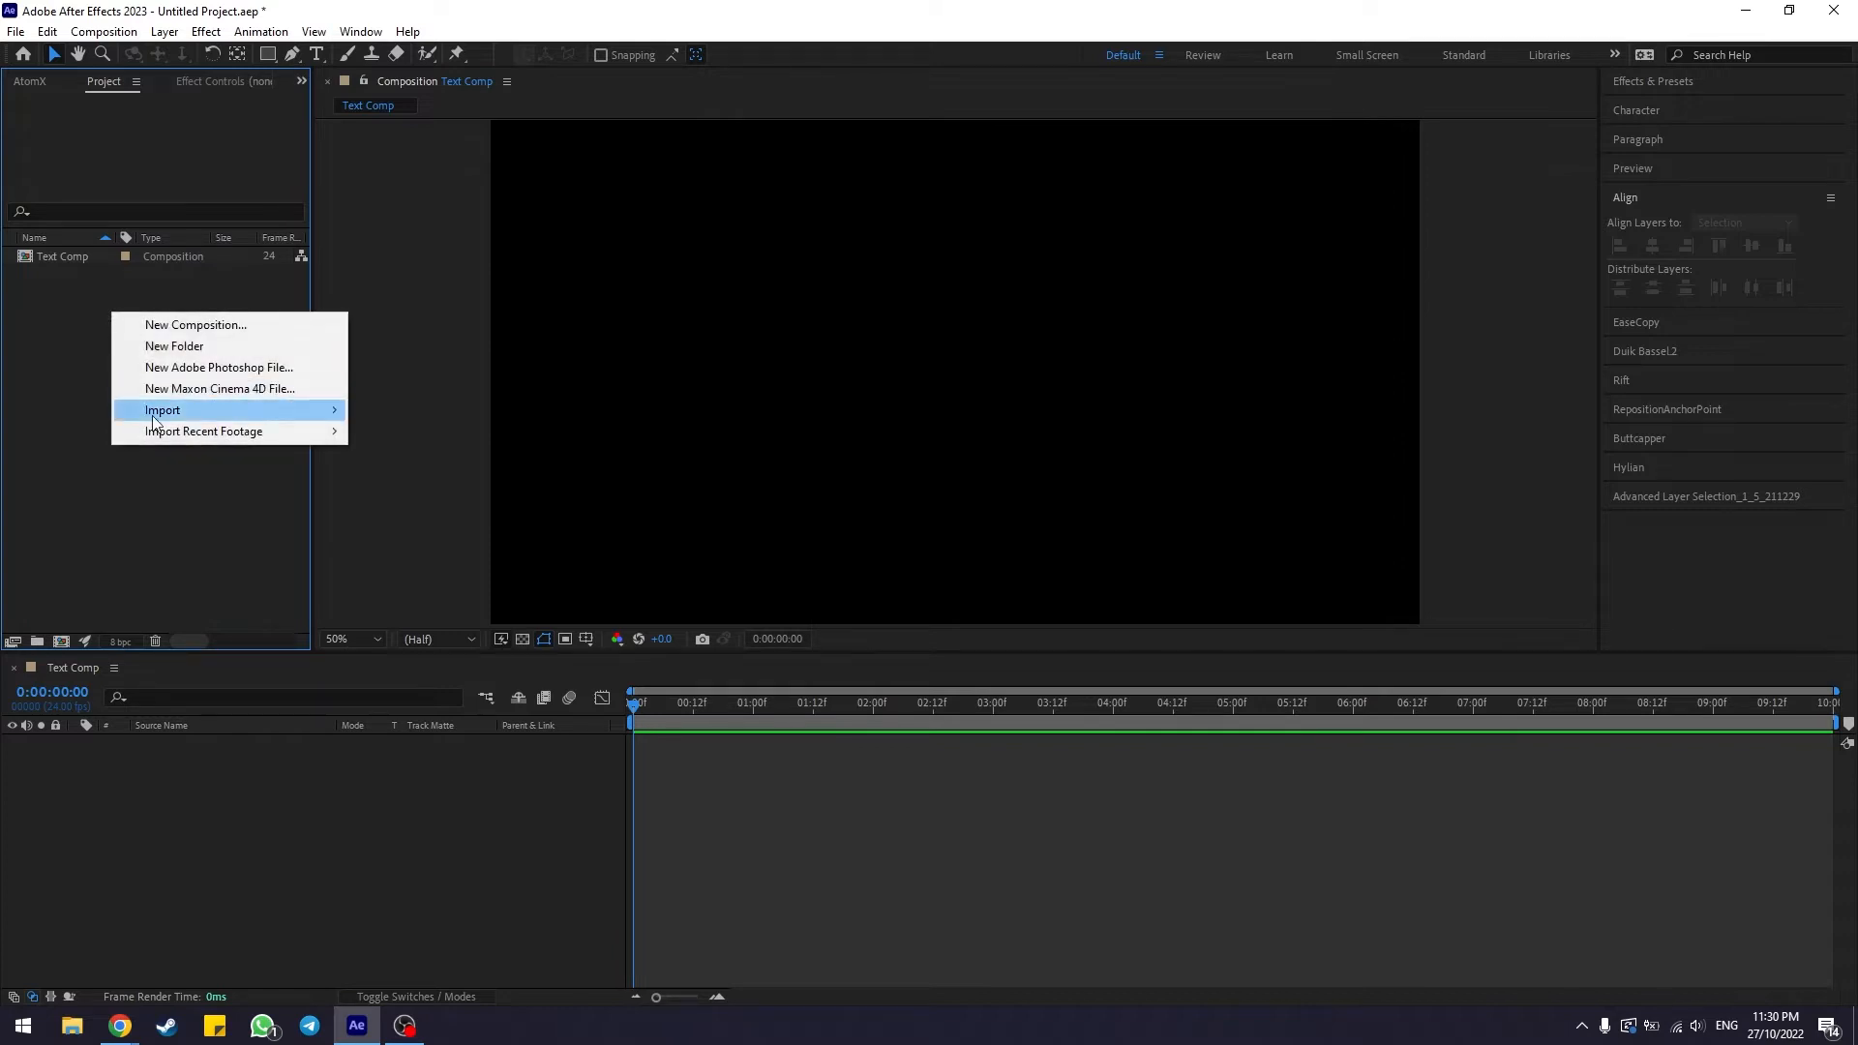
mouse_move(153, 419)
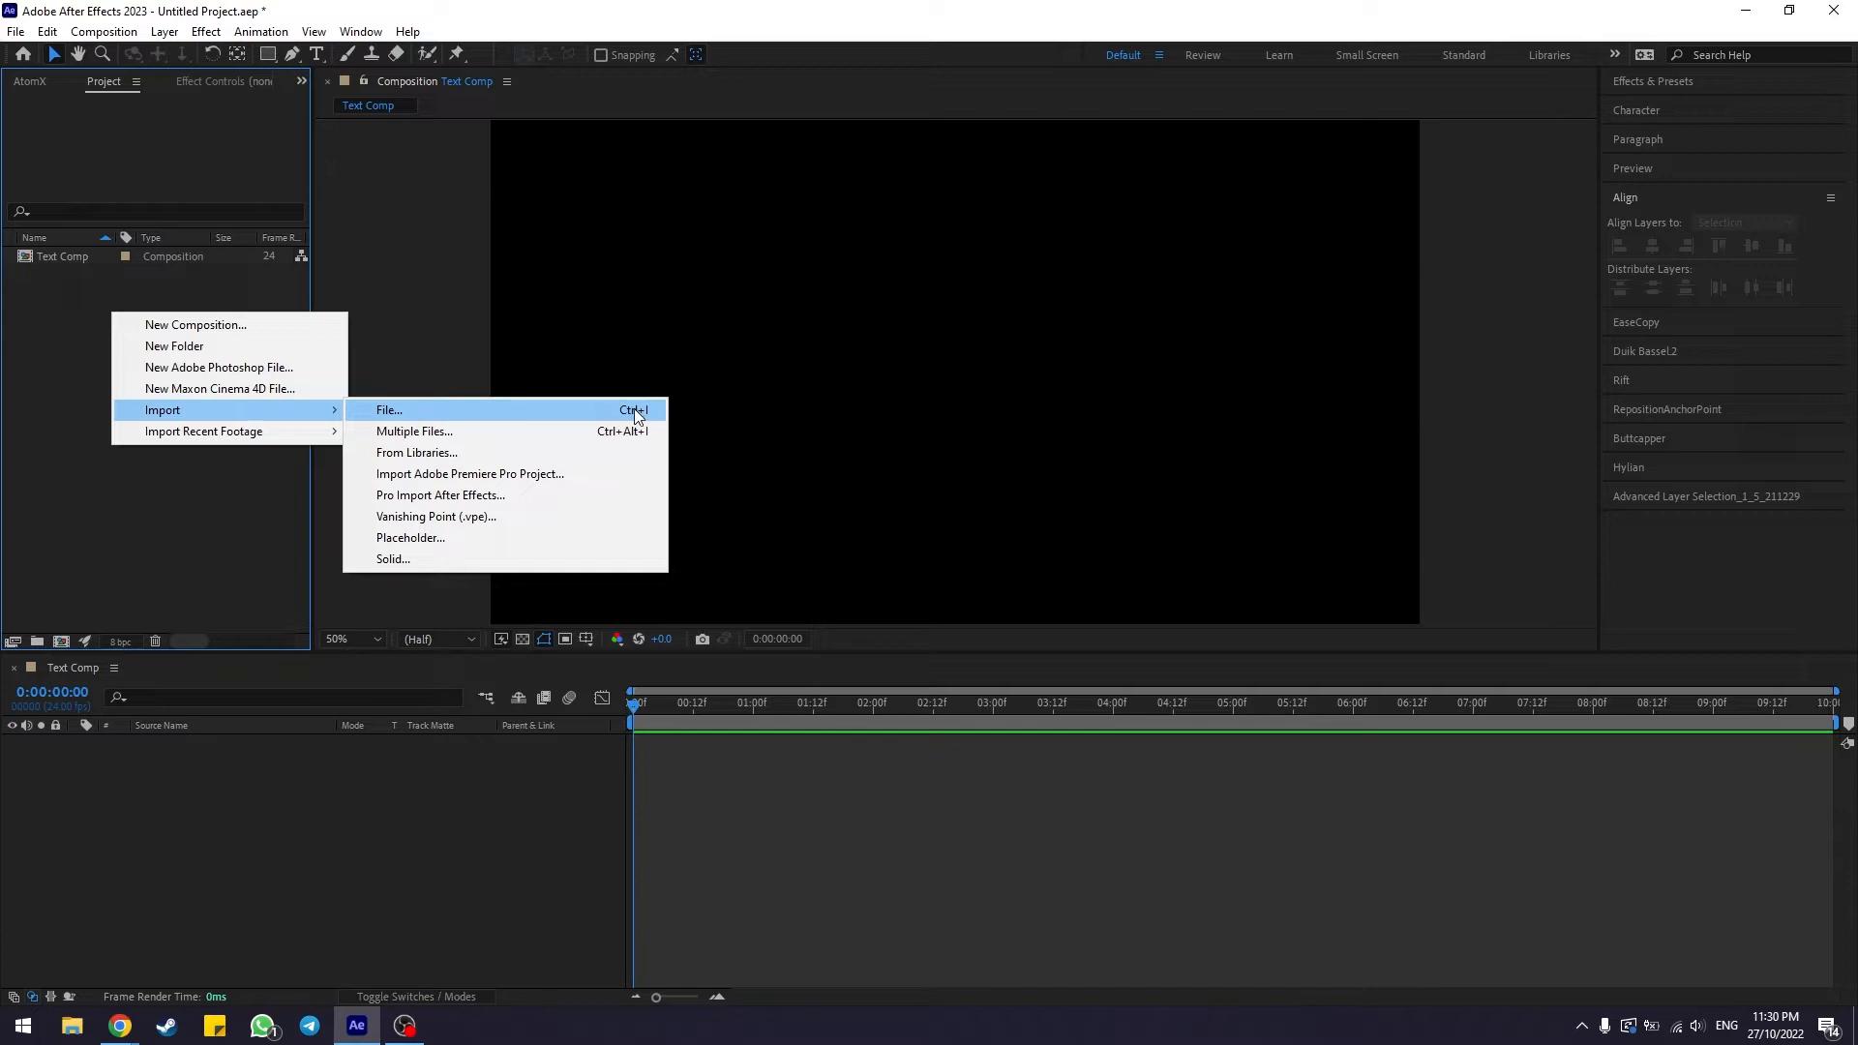
click(466, 413)
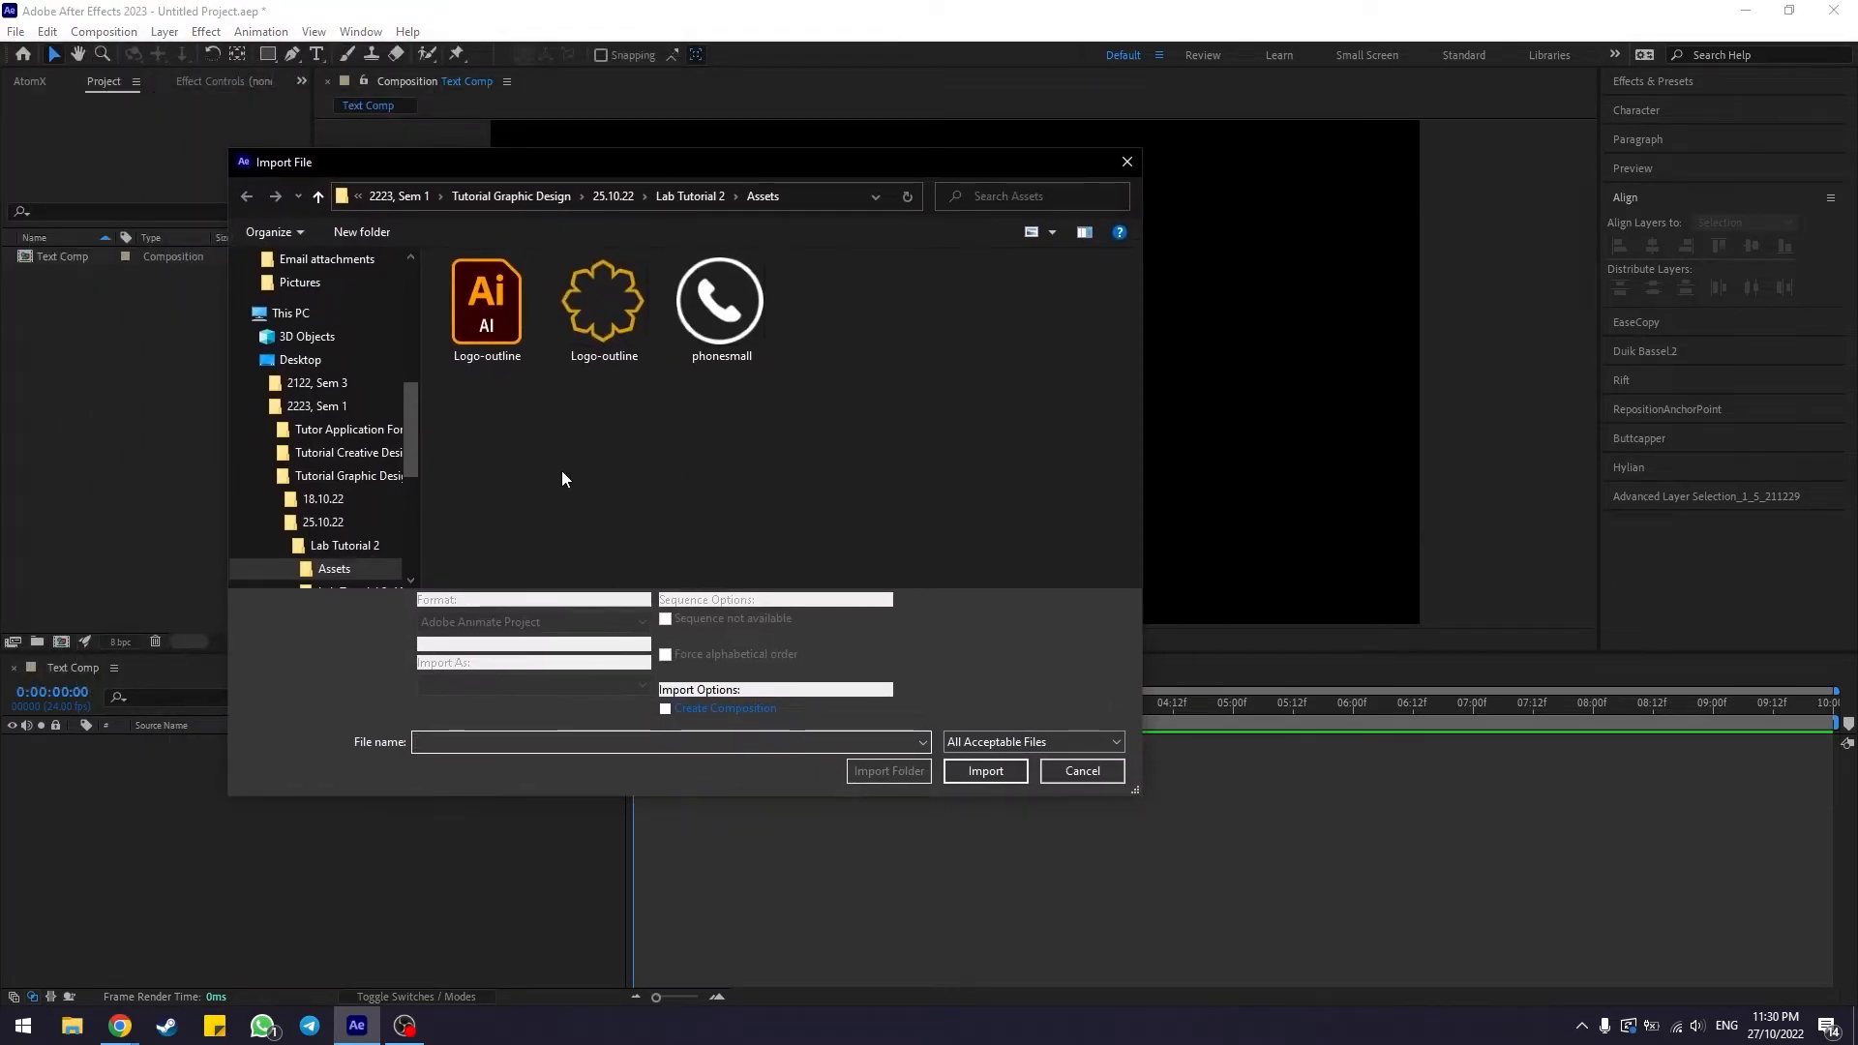
click(498, 315)
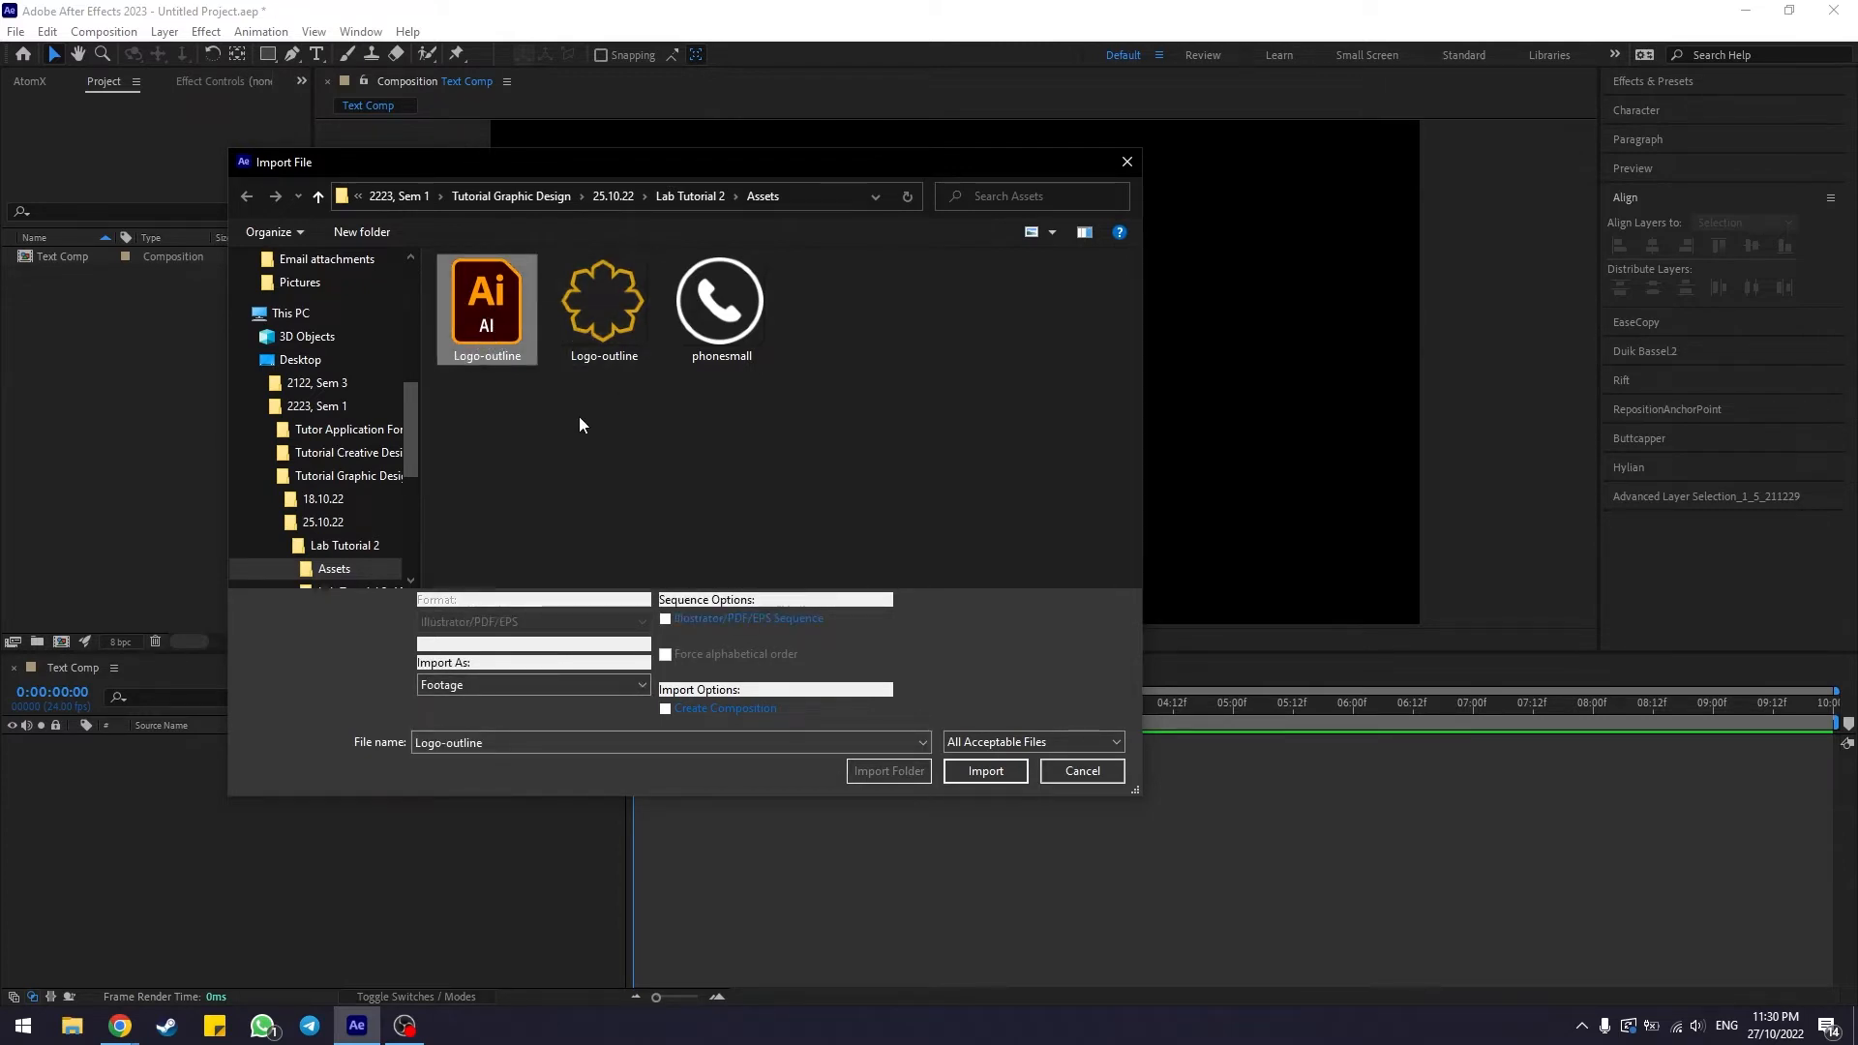
click(576, 321)
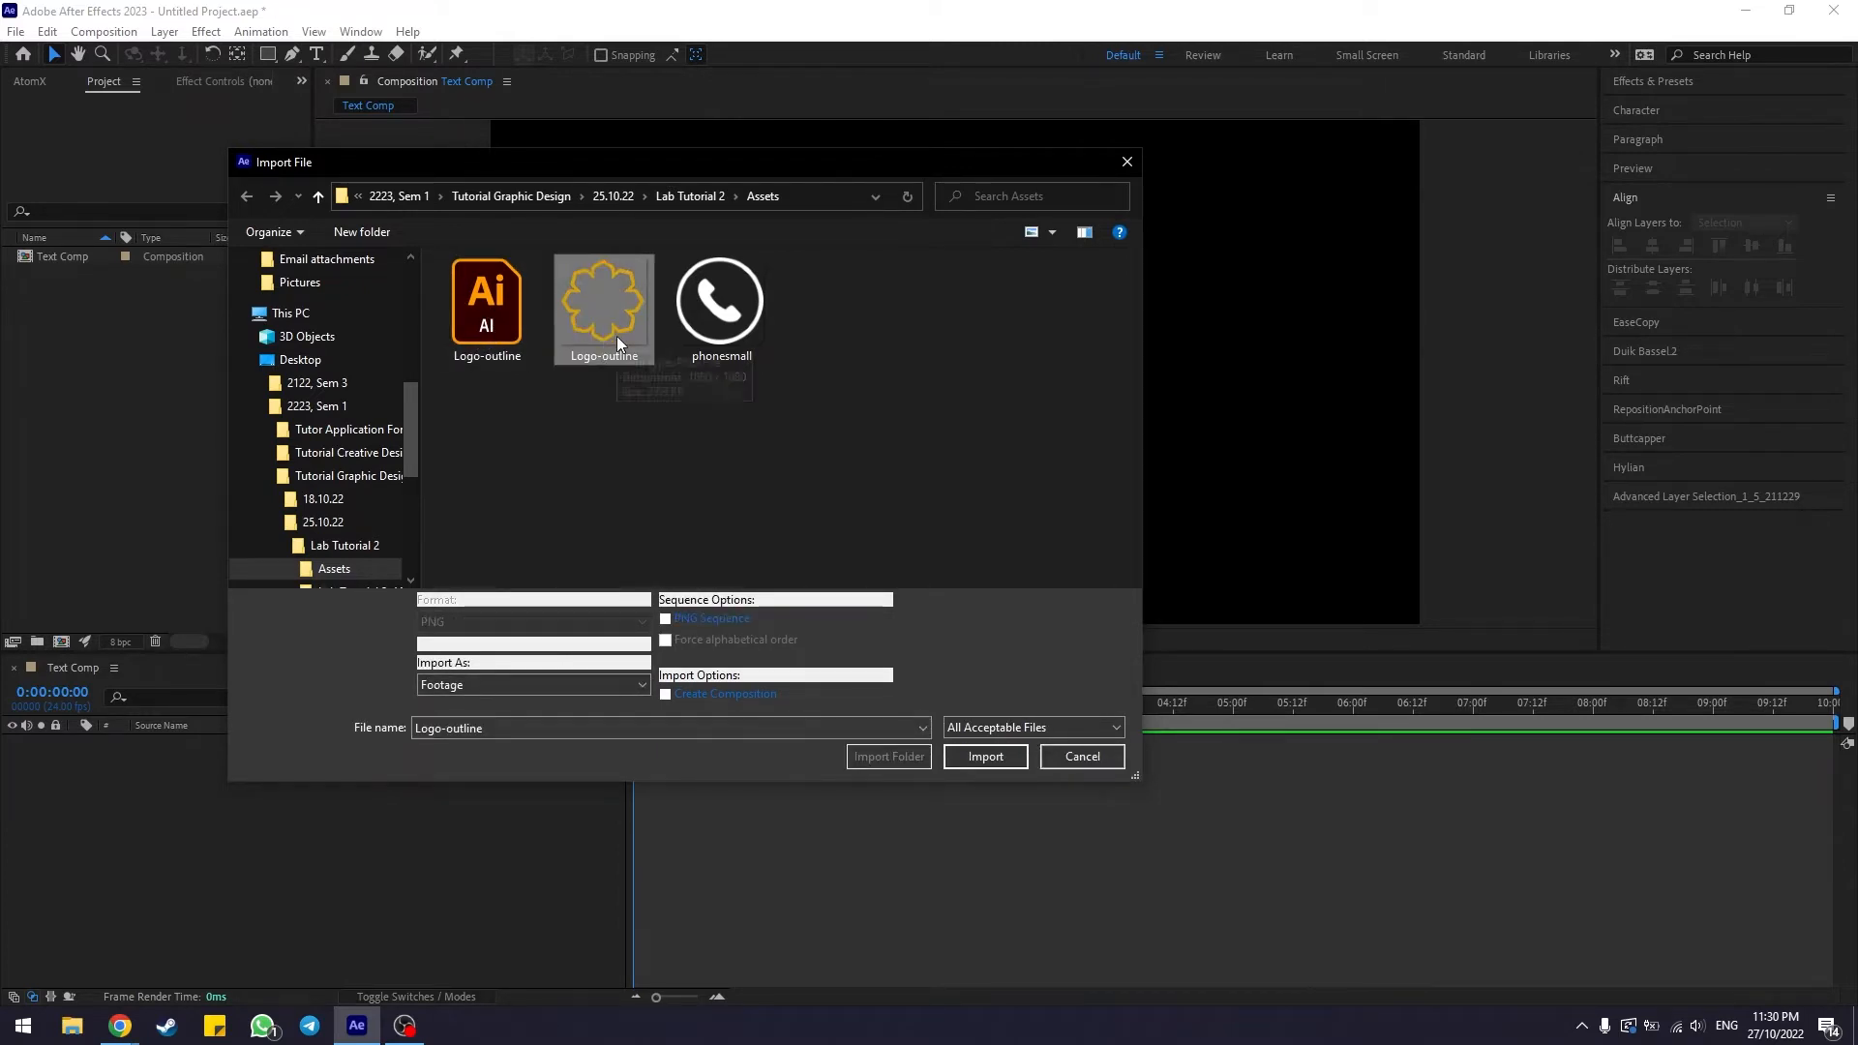
drag(463, 422, 619, 311)
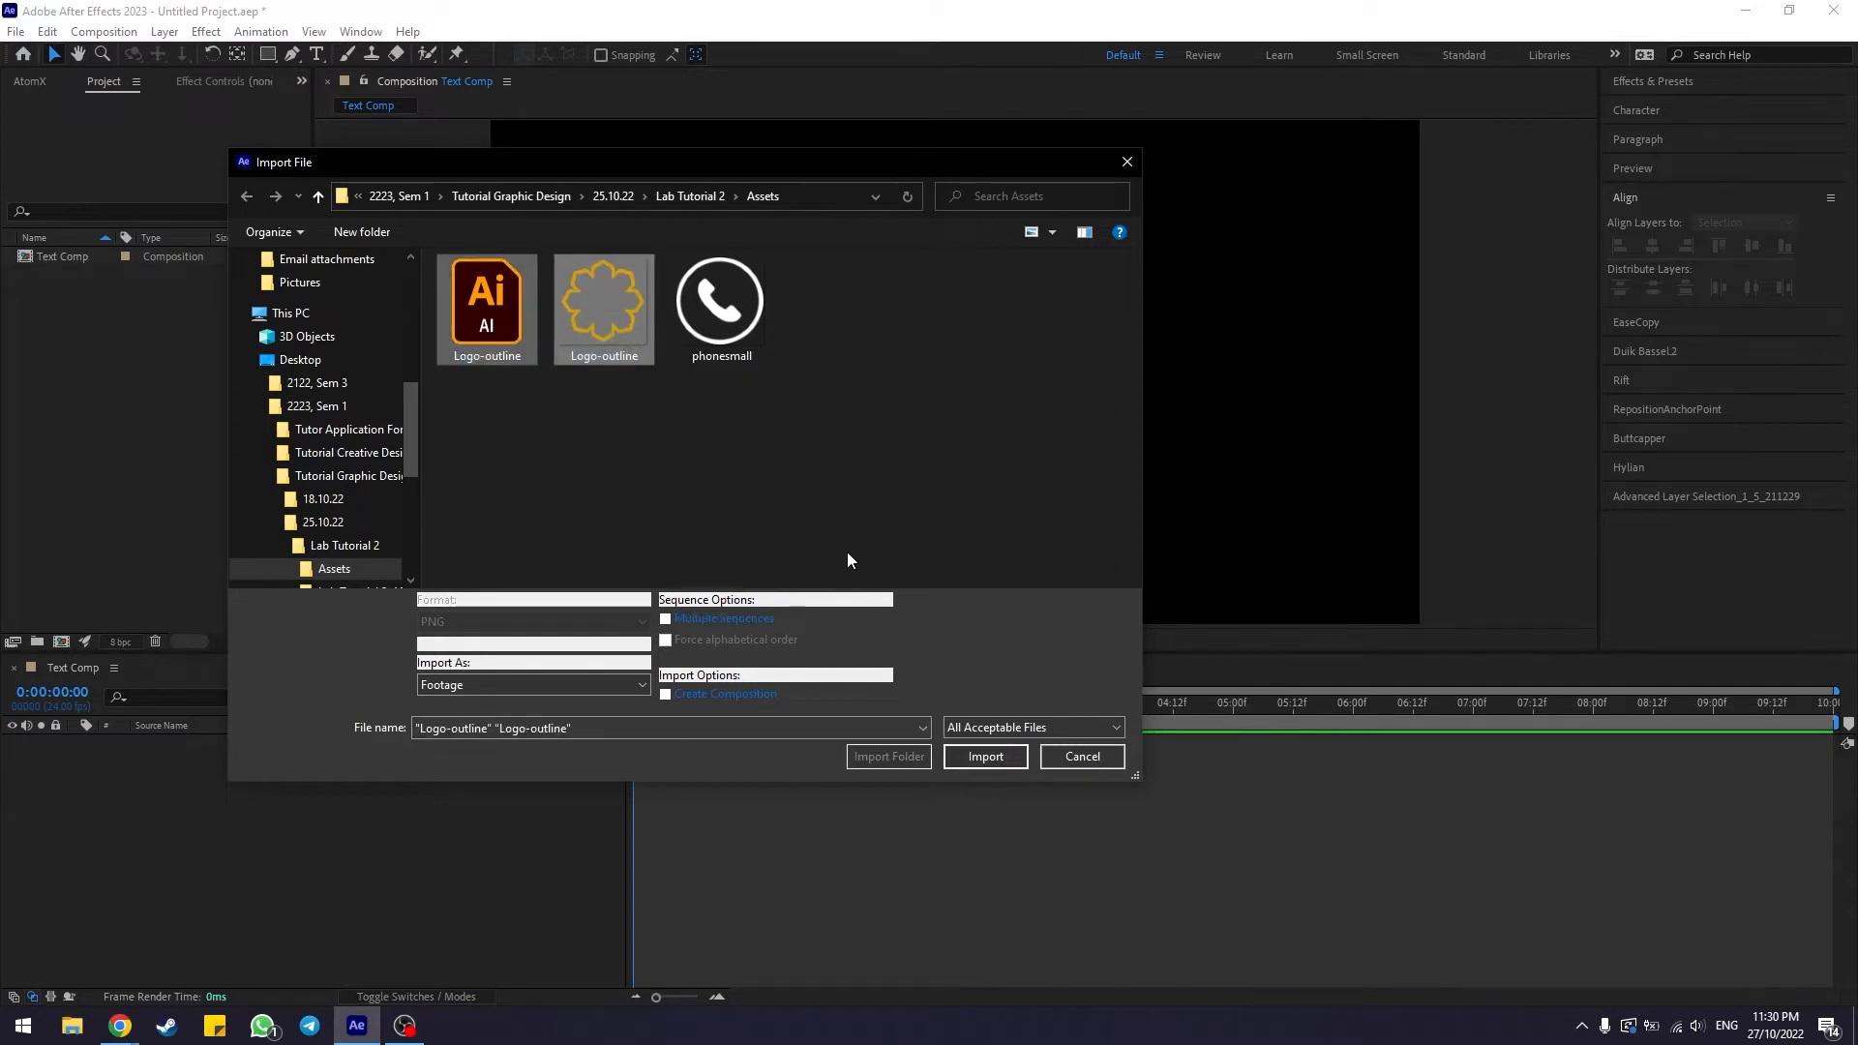
click(972, 757)
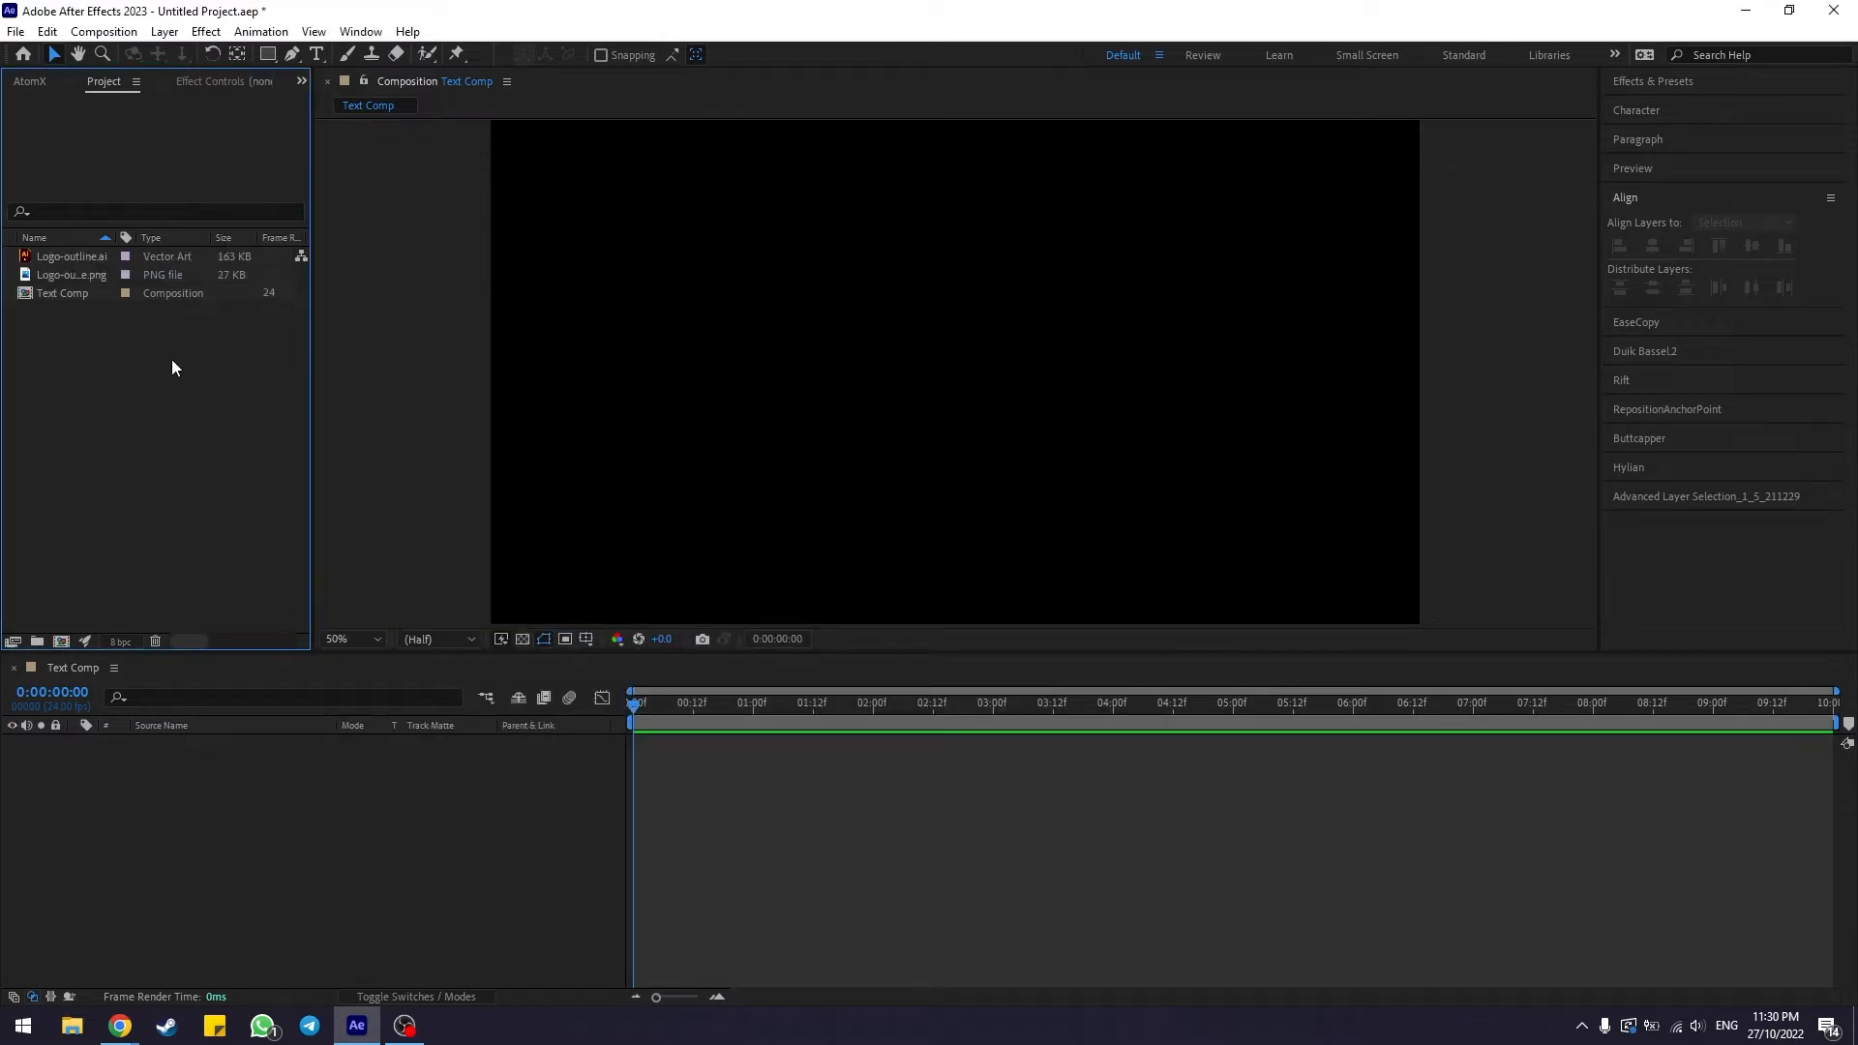
Add a text layer reading KICT and move it toward the middle of the composition
click(79, 296)
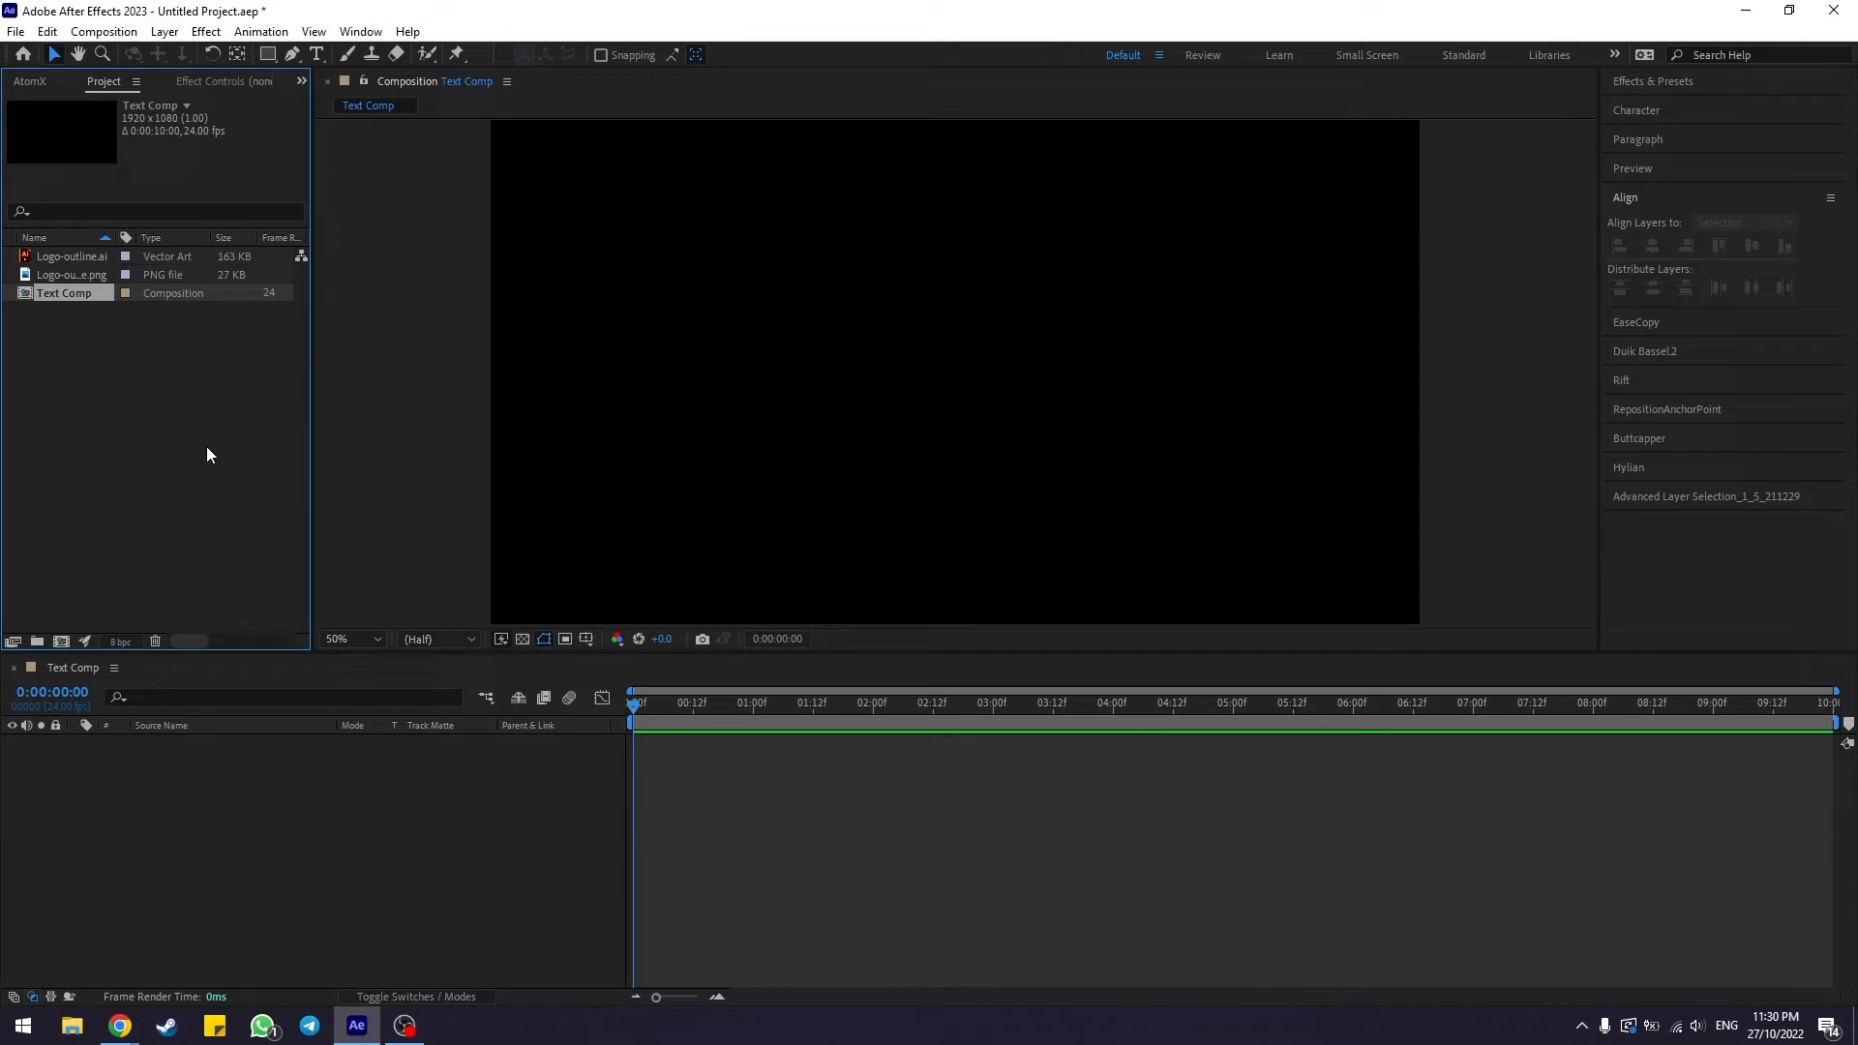
click(226, 824)
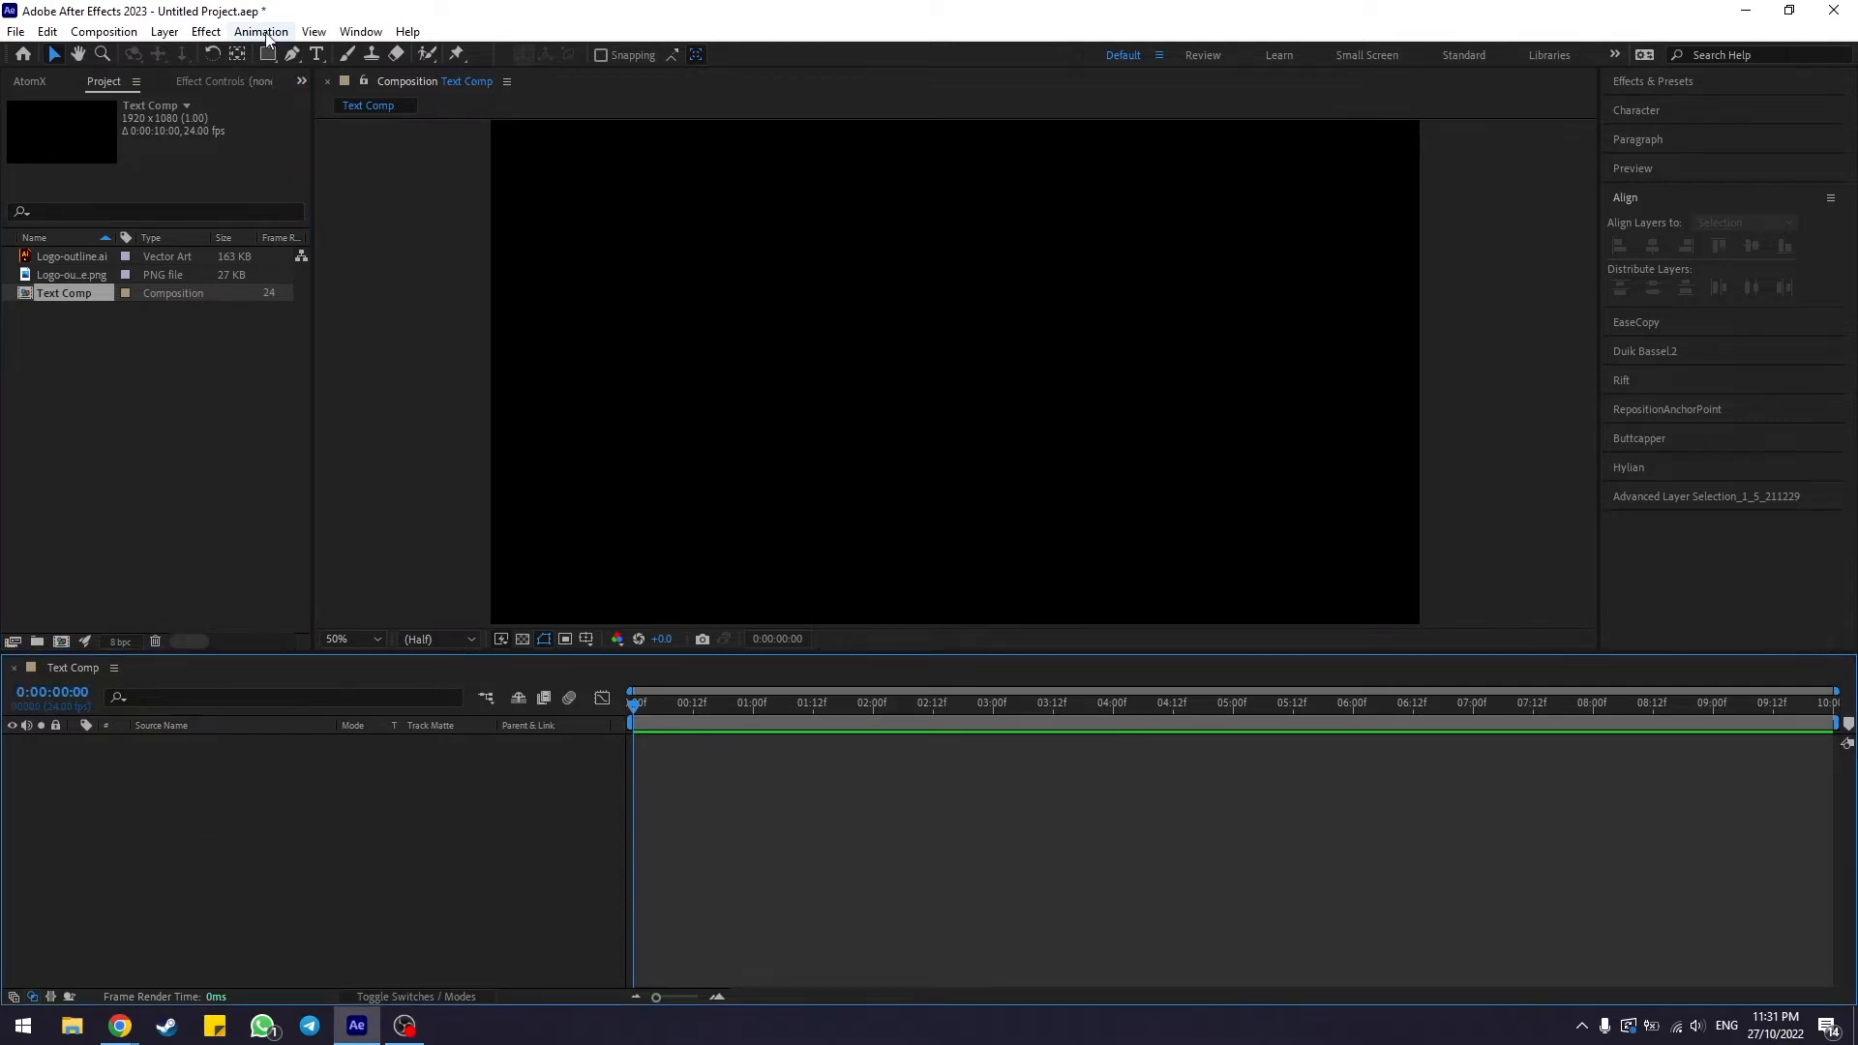
click(321, 54)
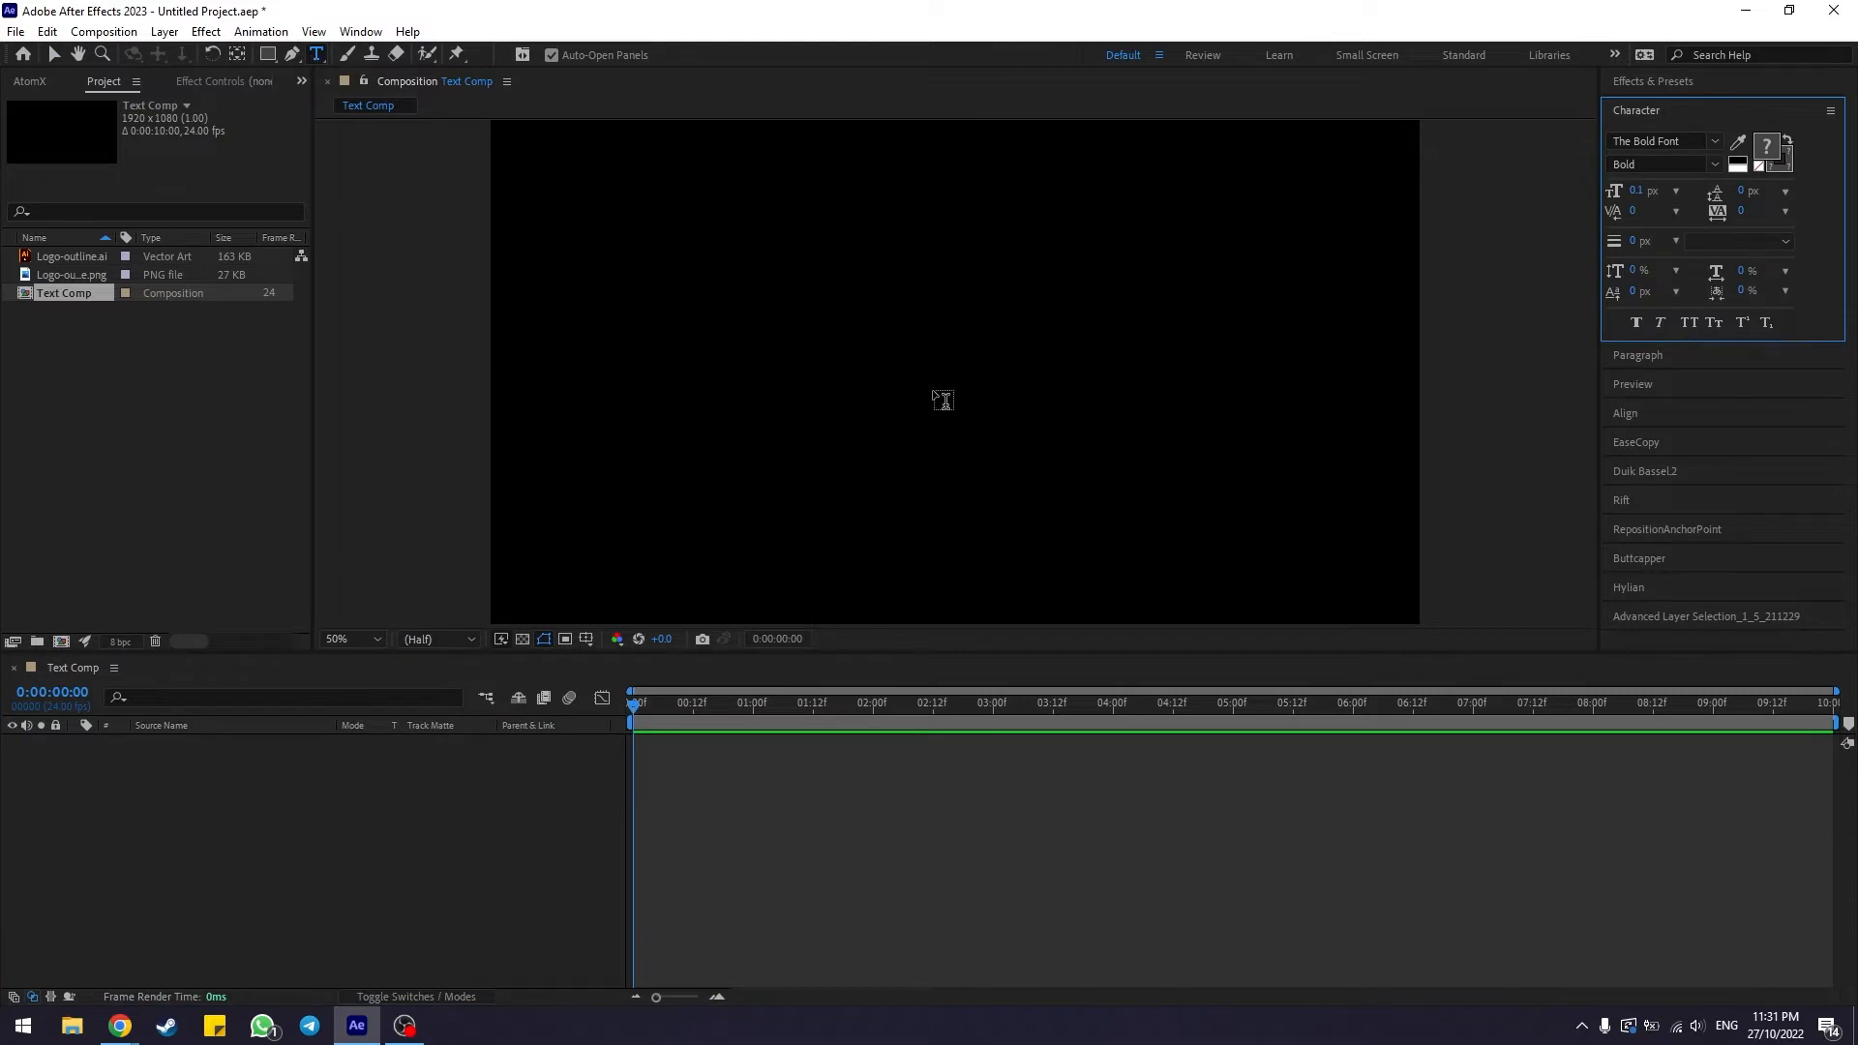
click(726, 331)
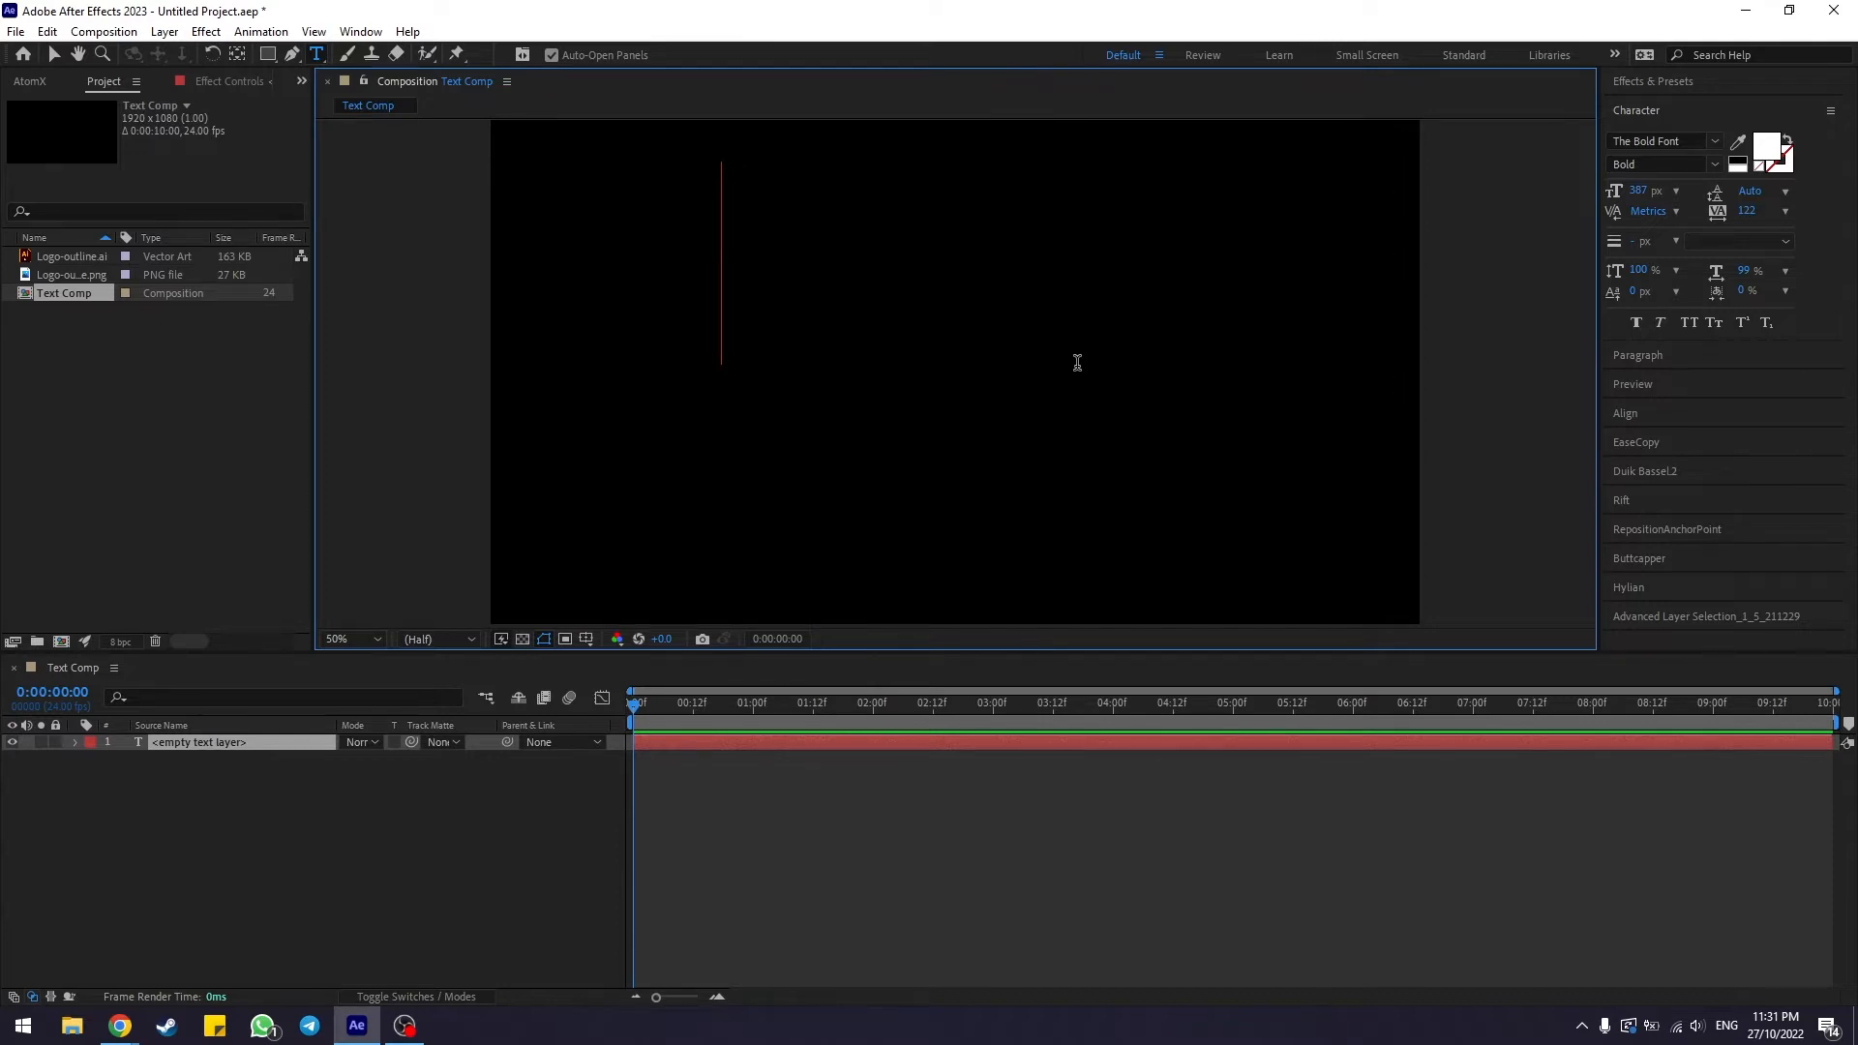
text(KICT)
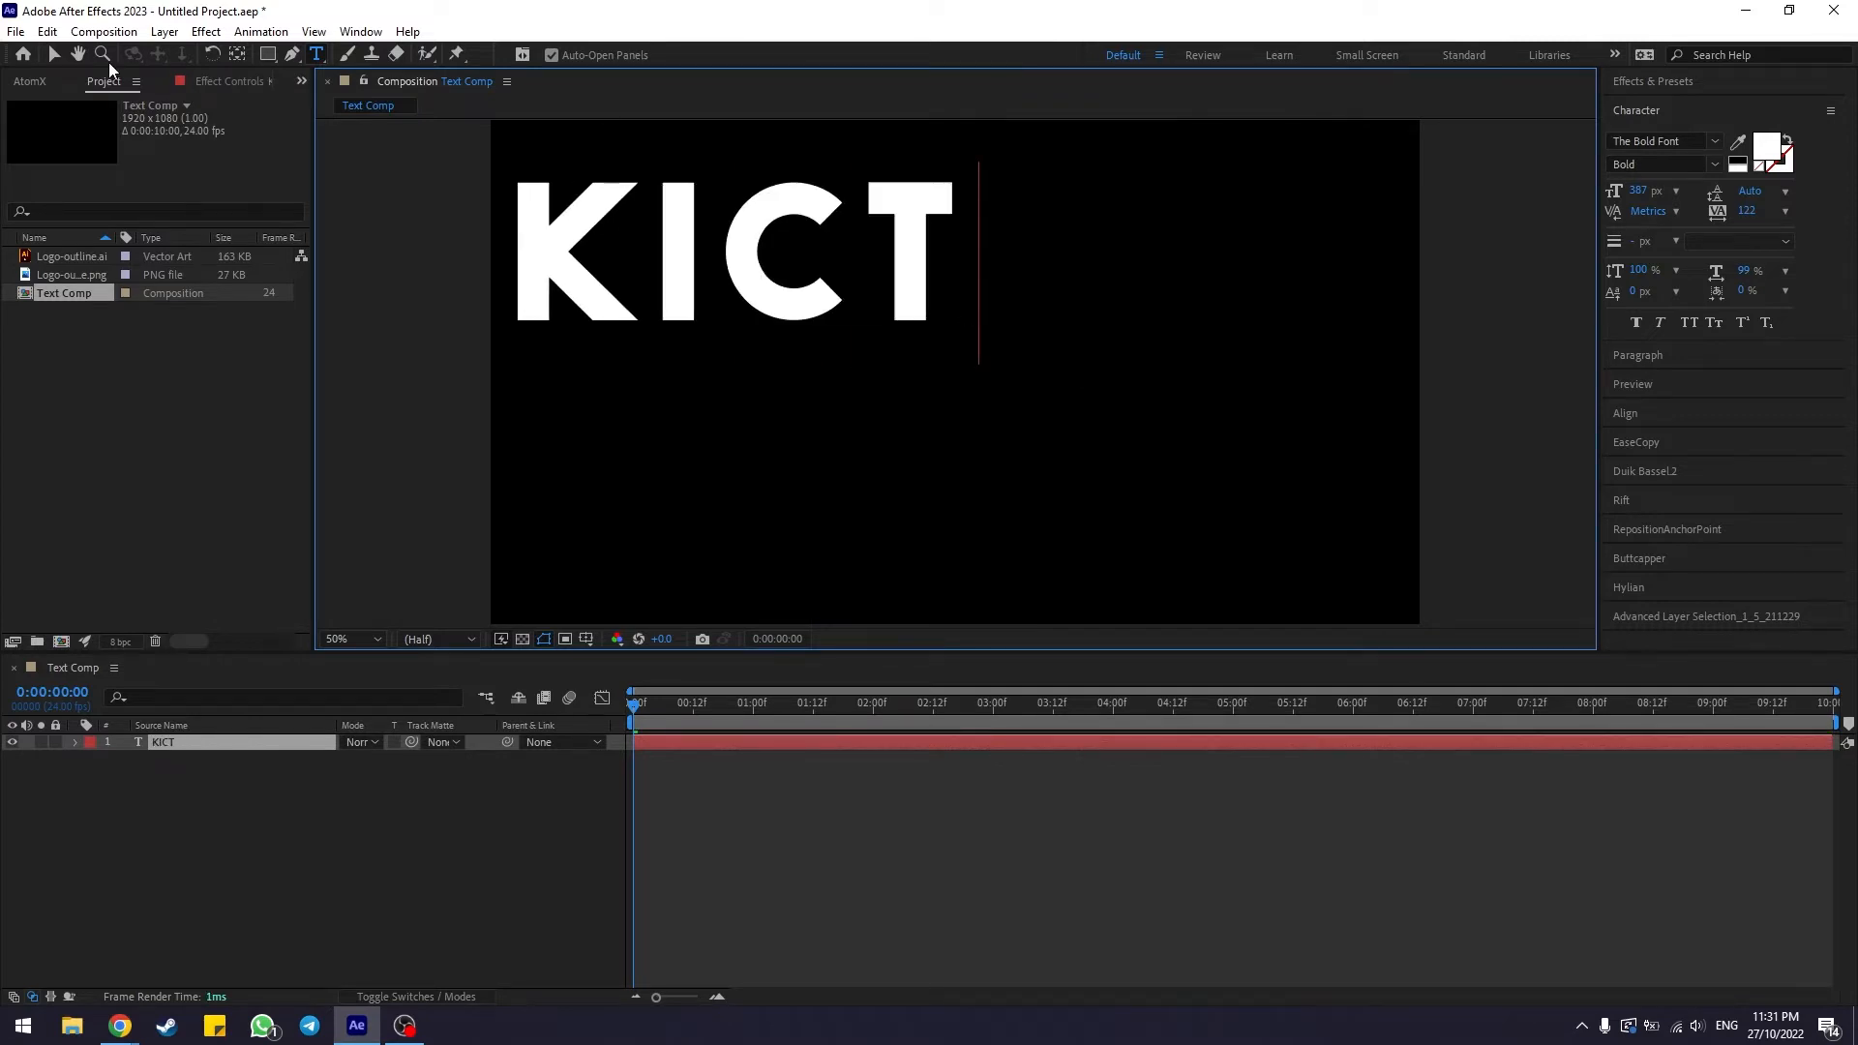
click(53, 53)
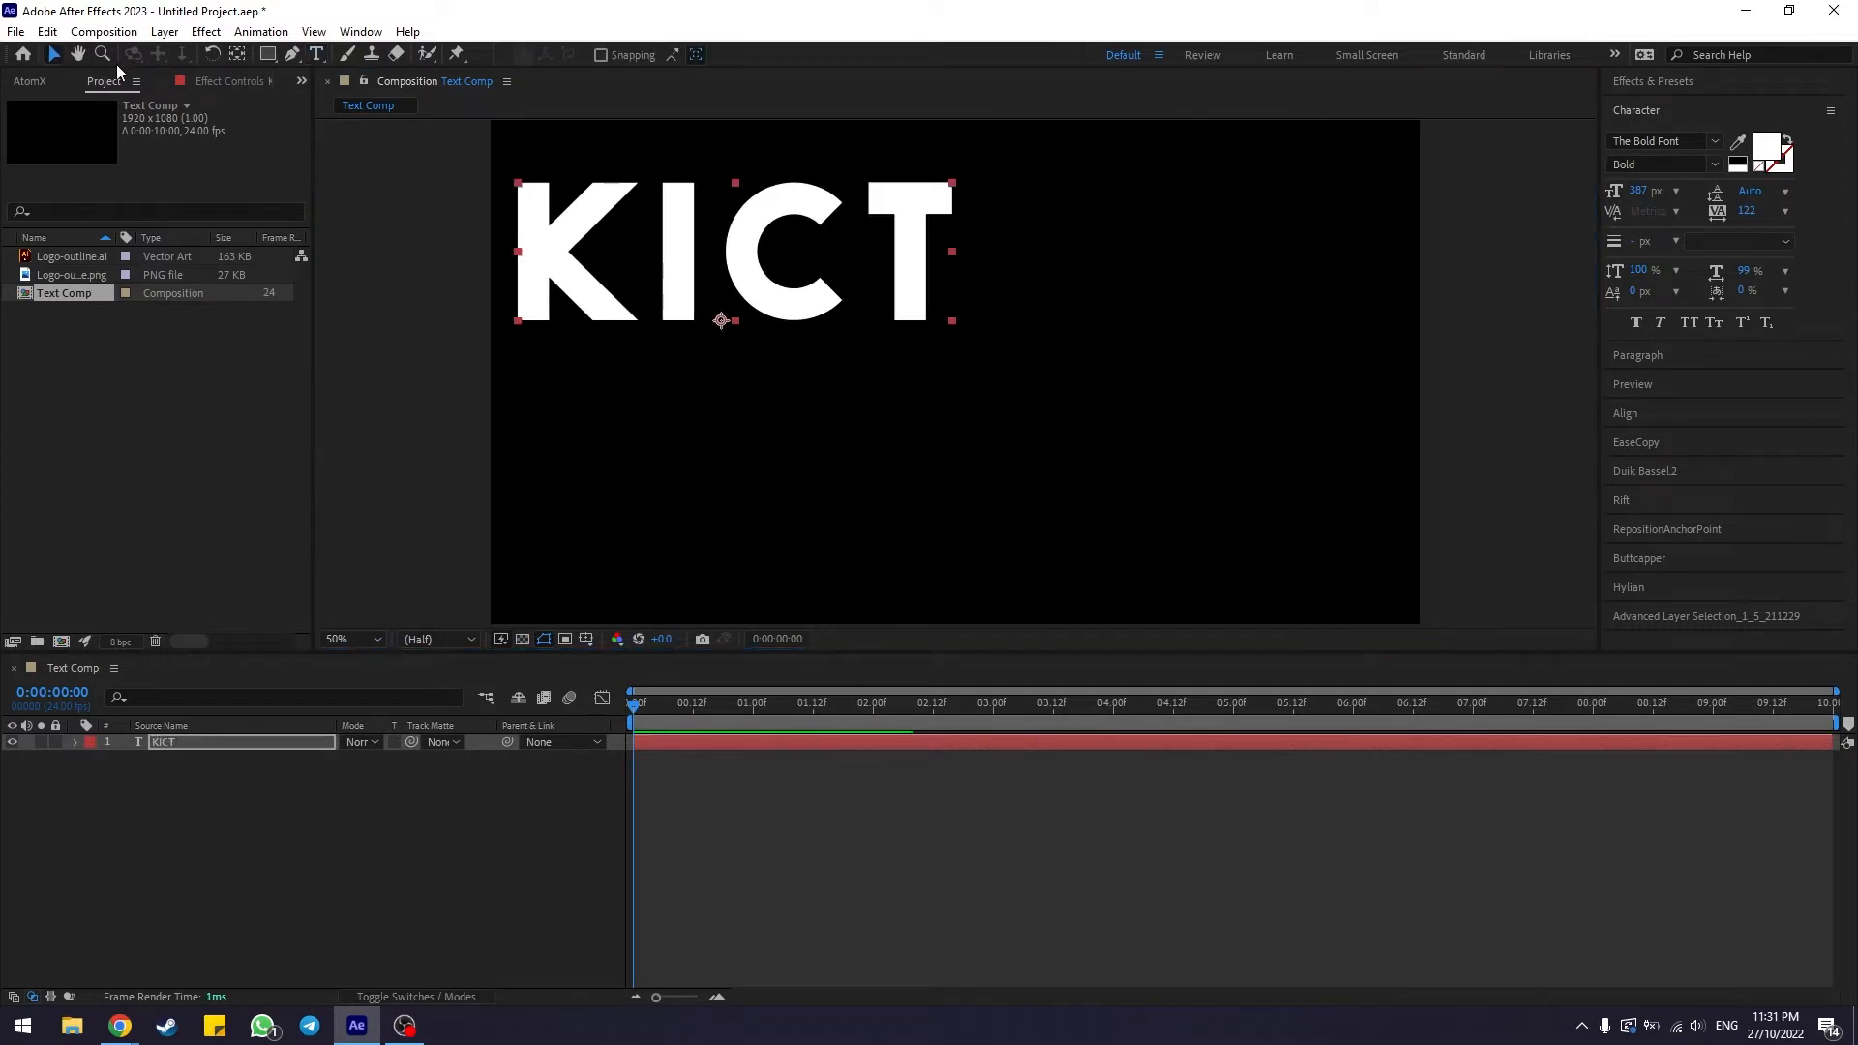
drag(772, 248, 864, 303)
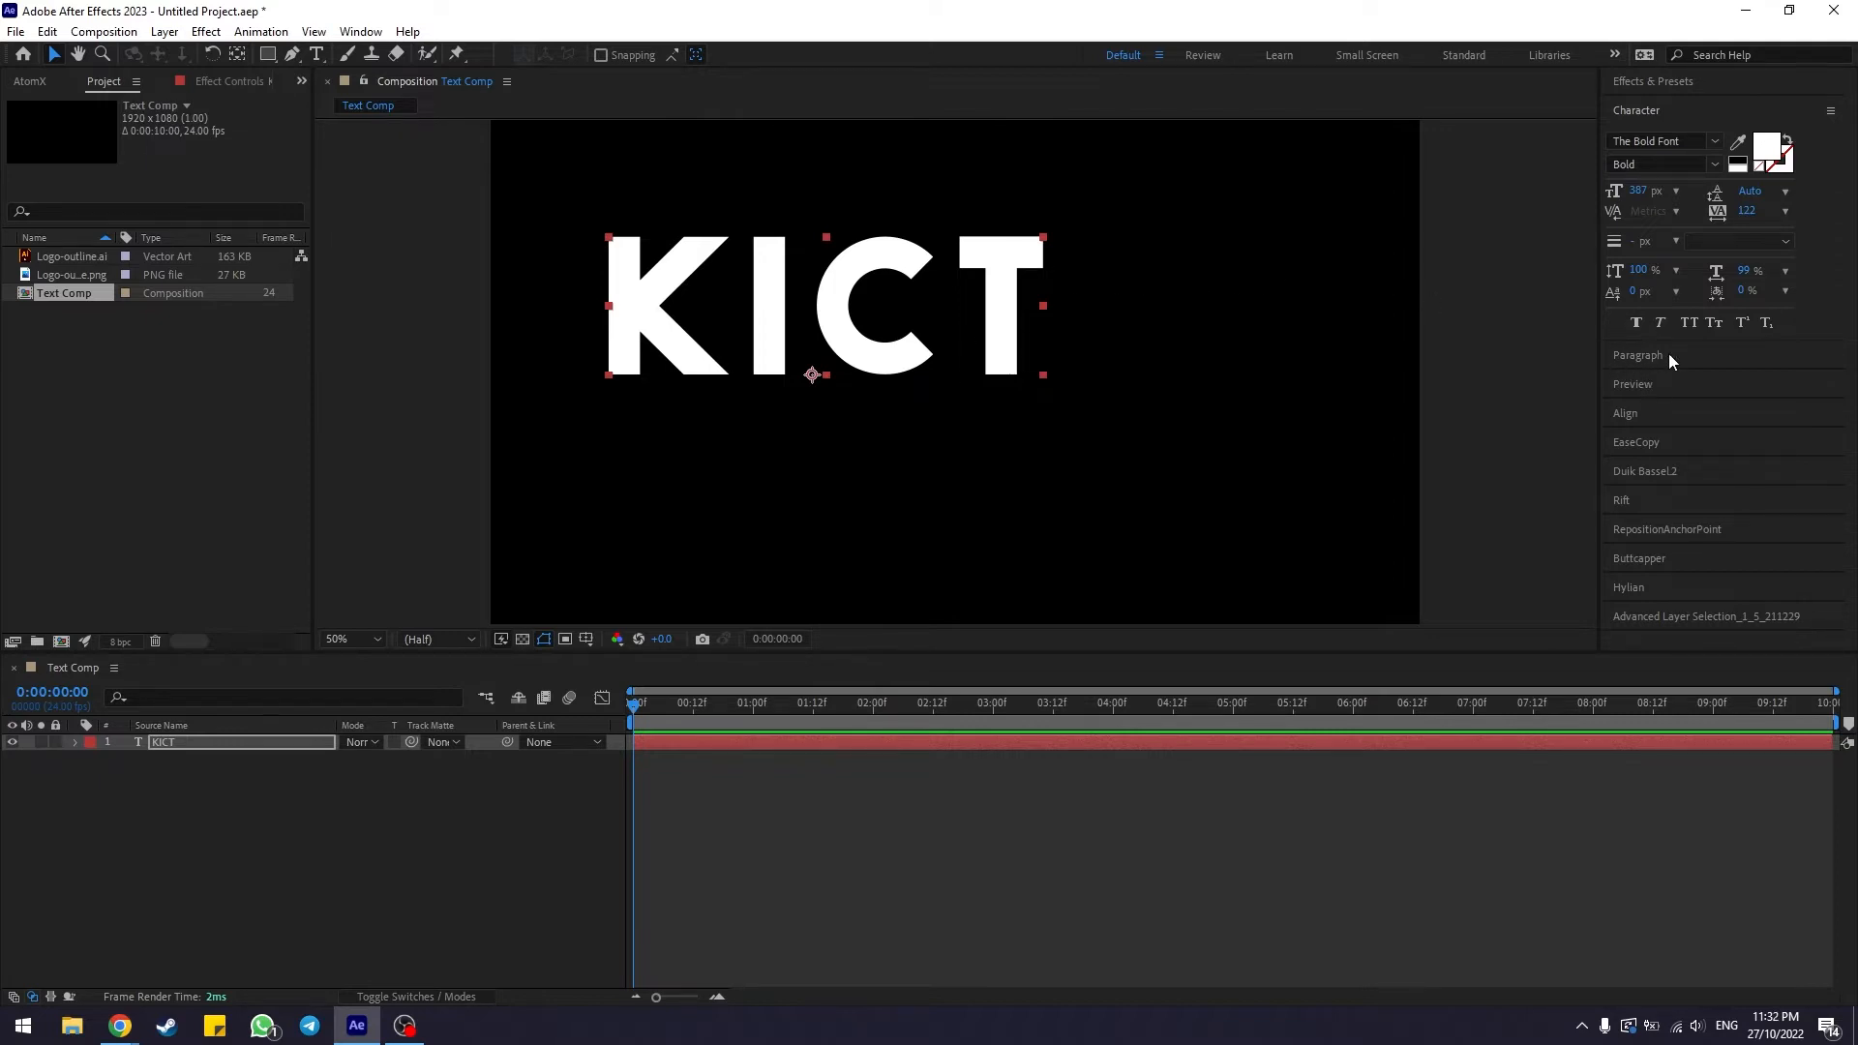
Set the KICT text's paragraph alignment to centre
click(1635, 356)
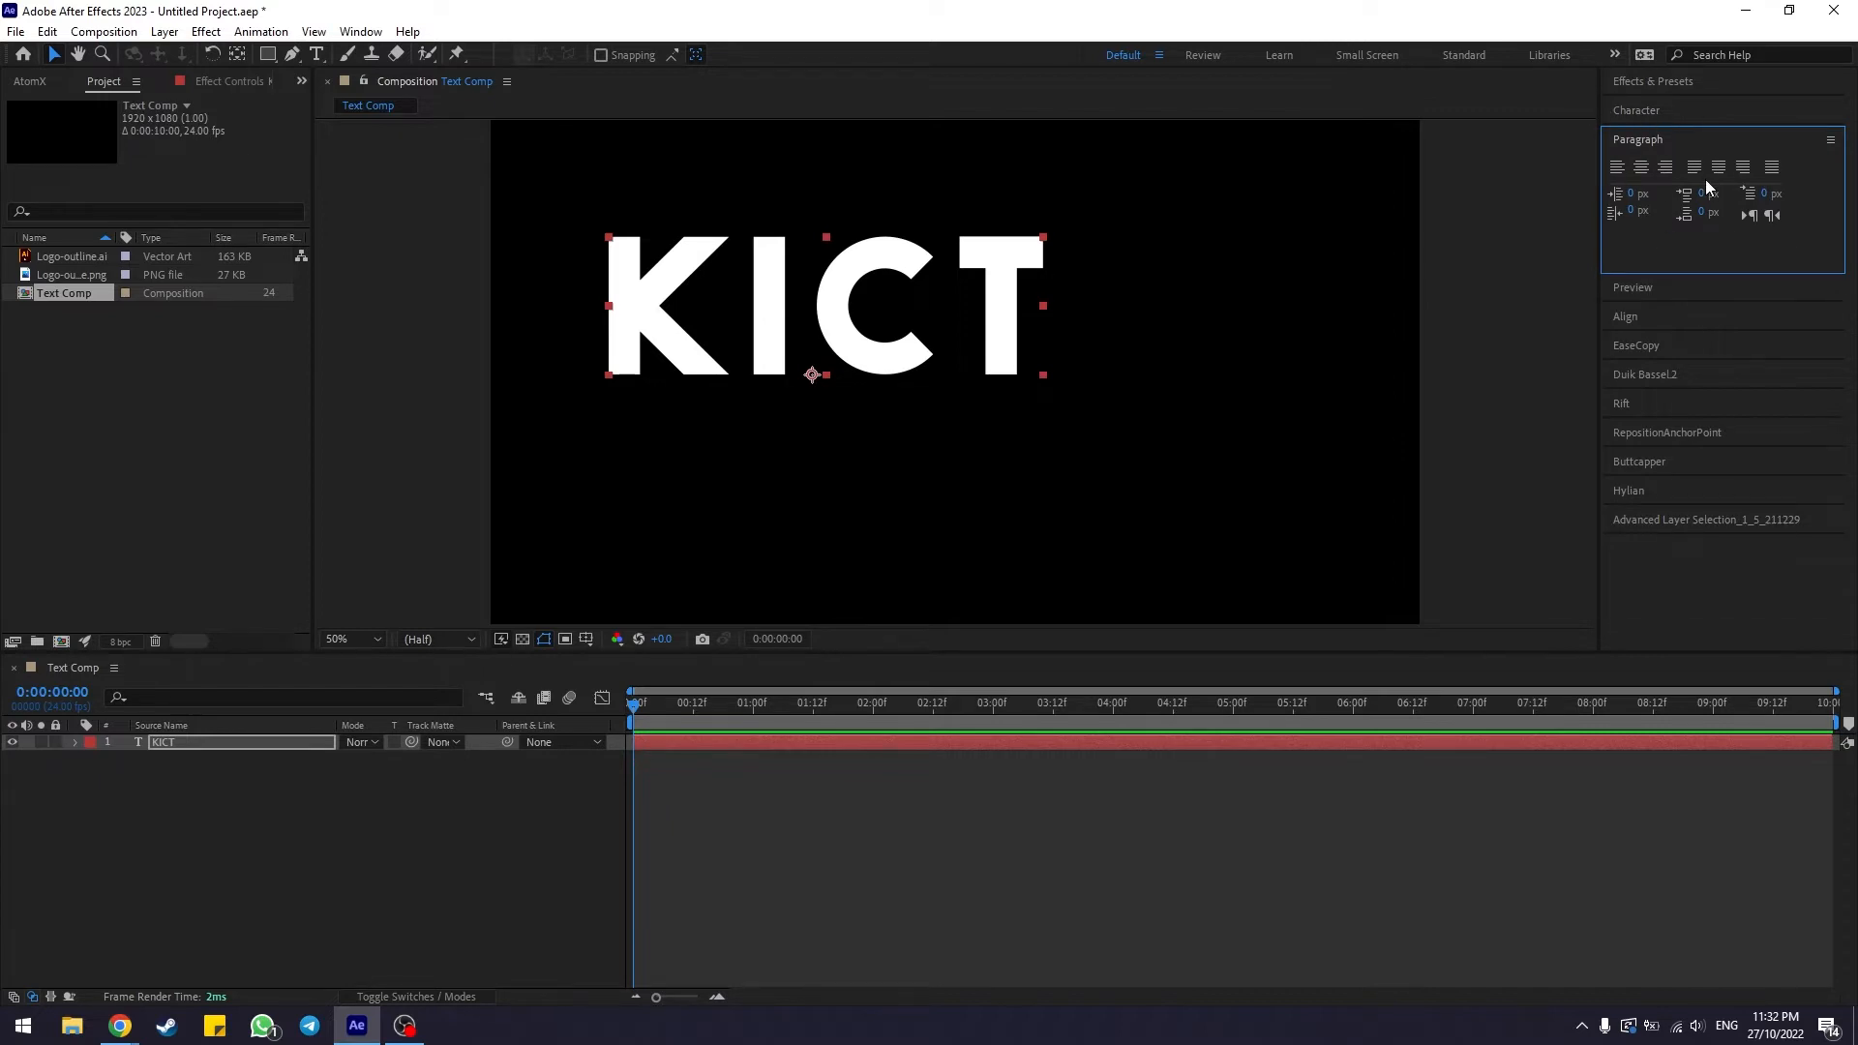
click(361, 32)
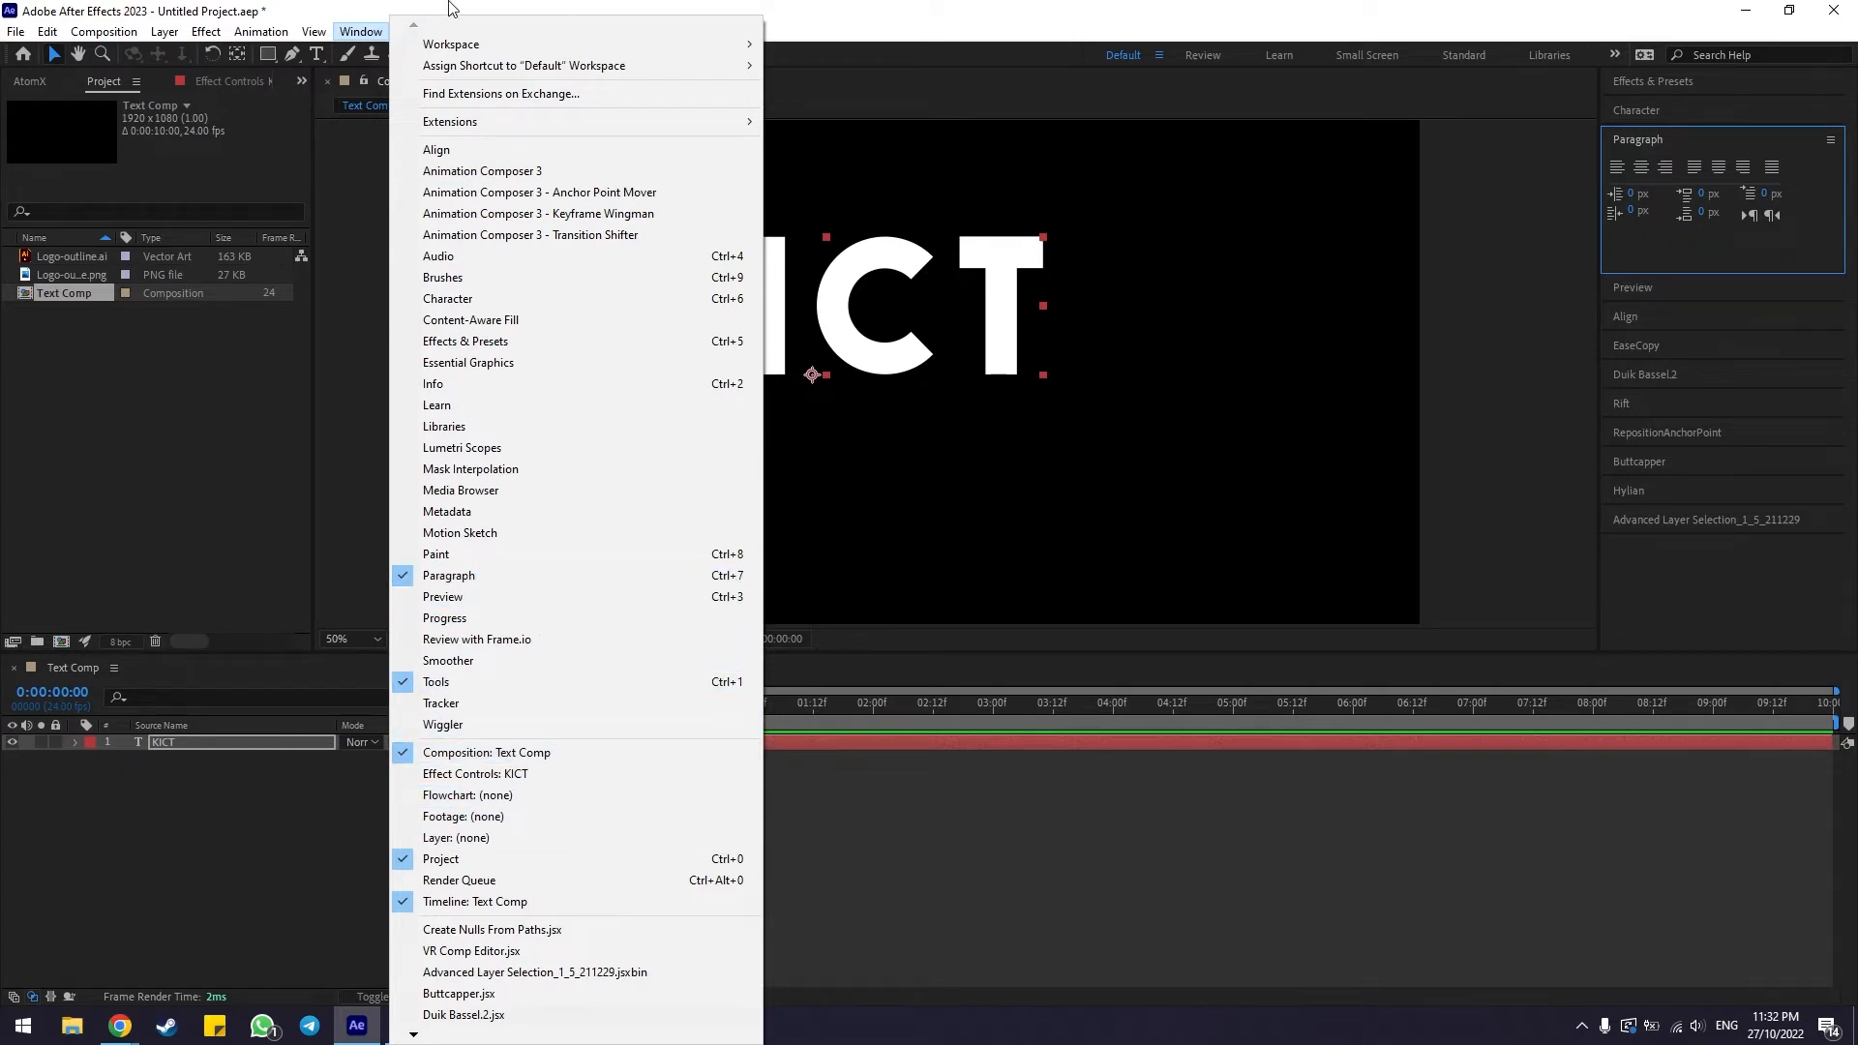
click(736, 577)
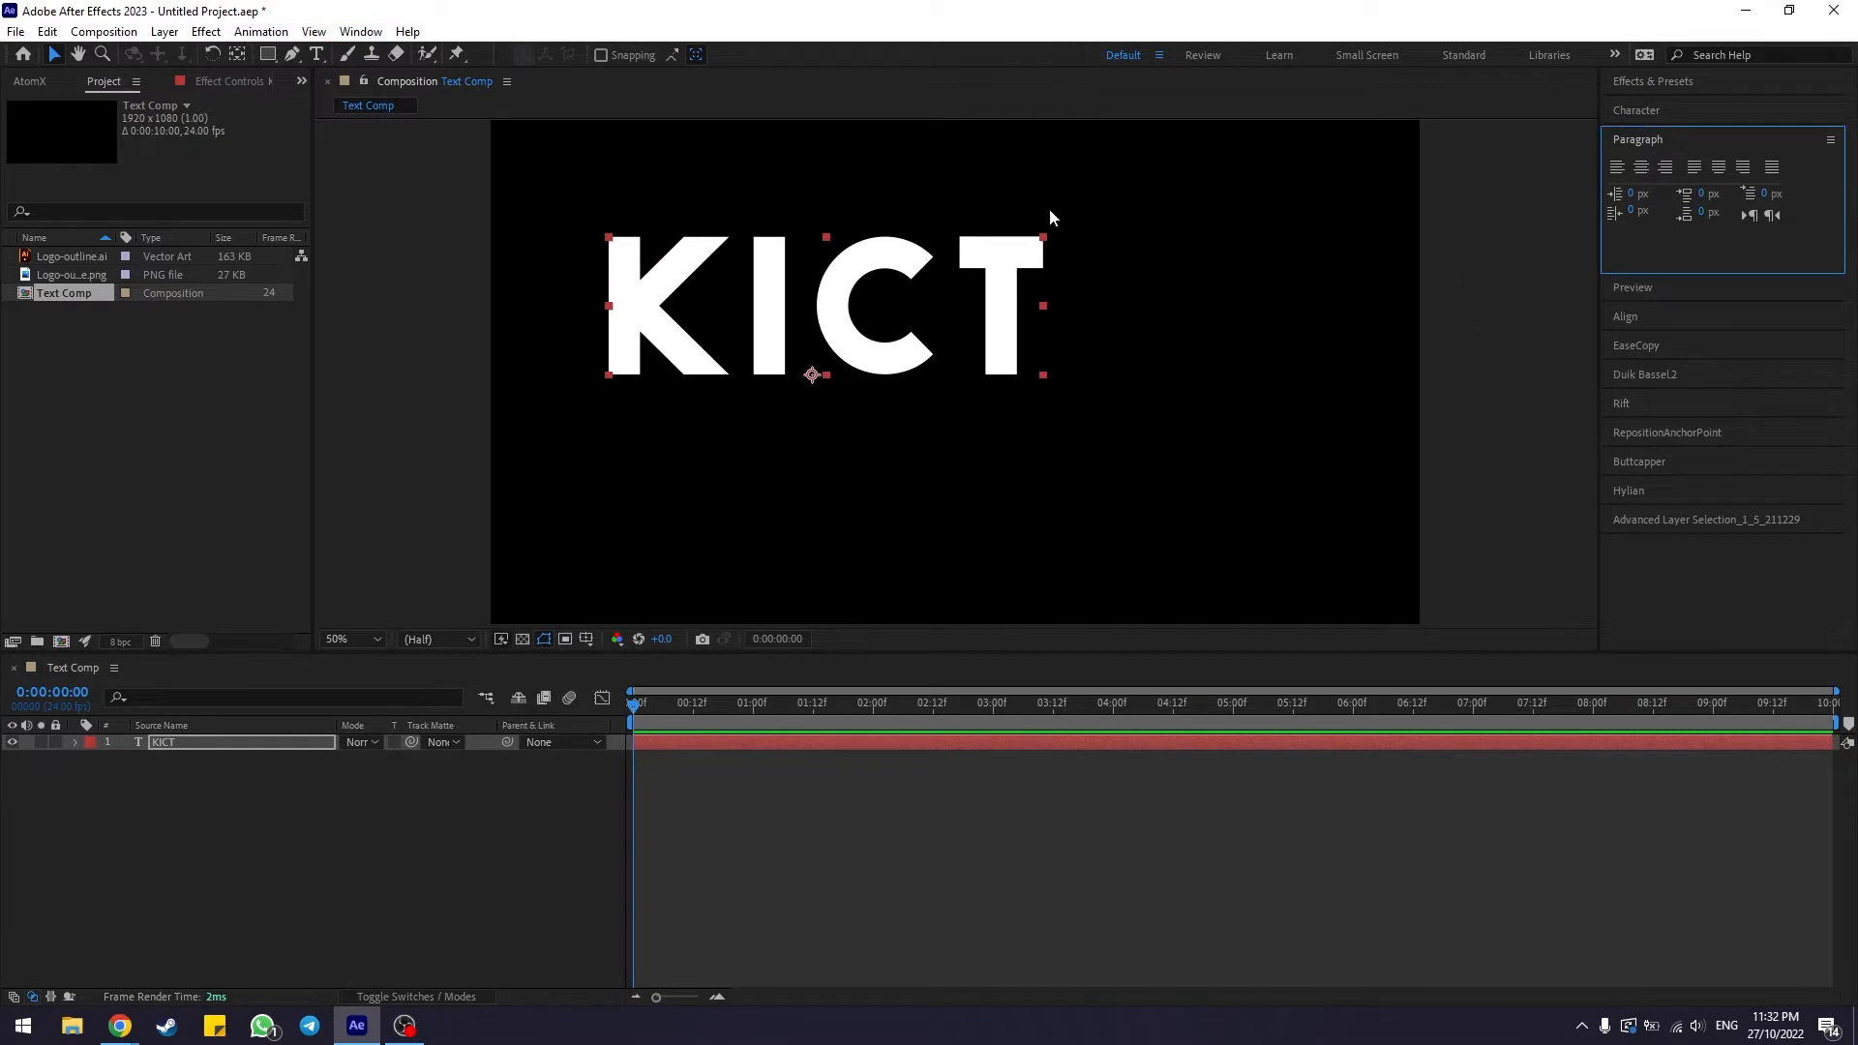
click(234, 741)
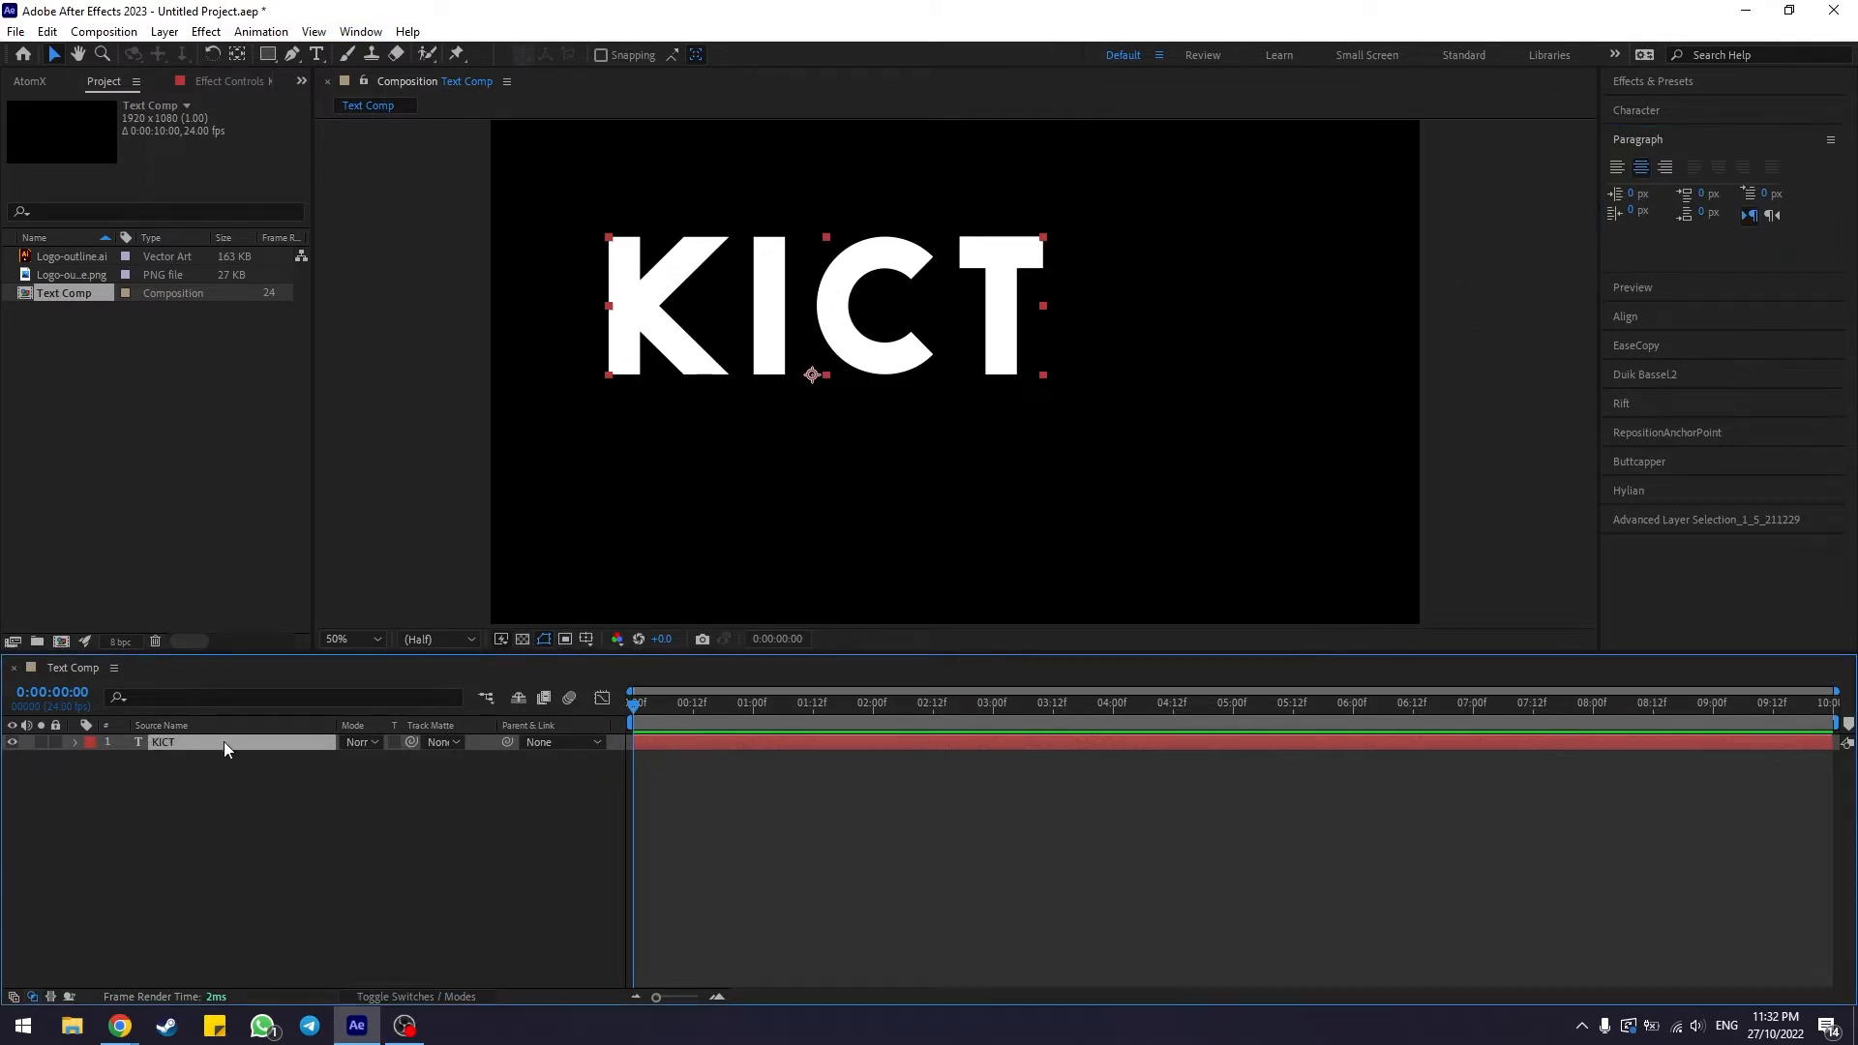
click(1647, 171)
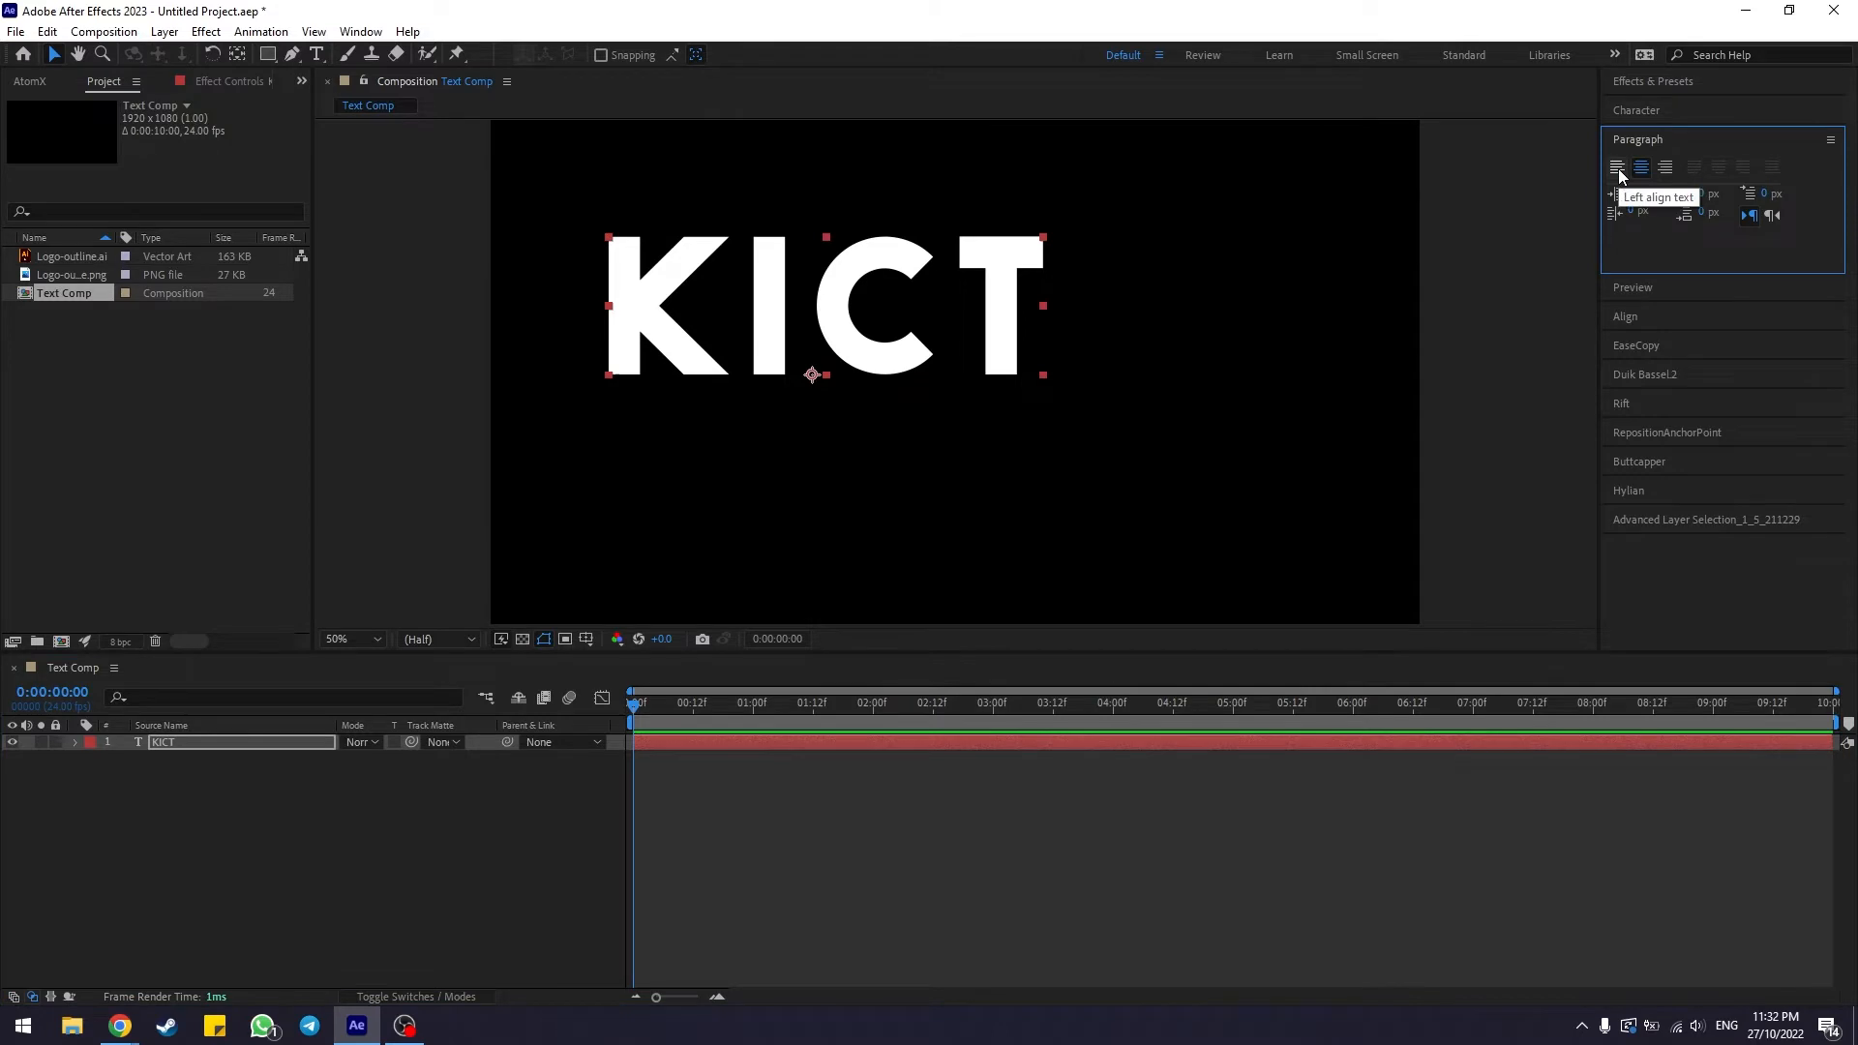
click(1617, 168)
click(1669, 166)
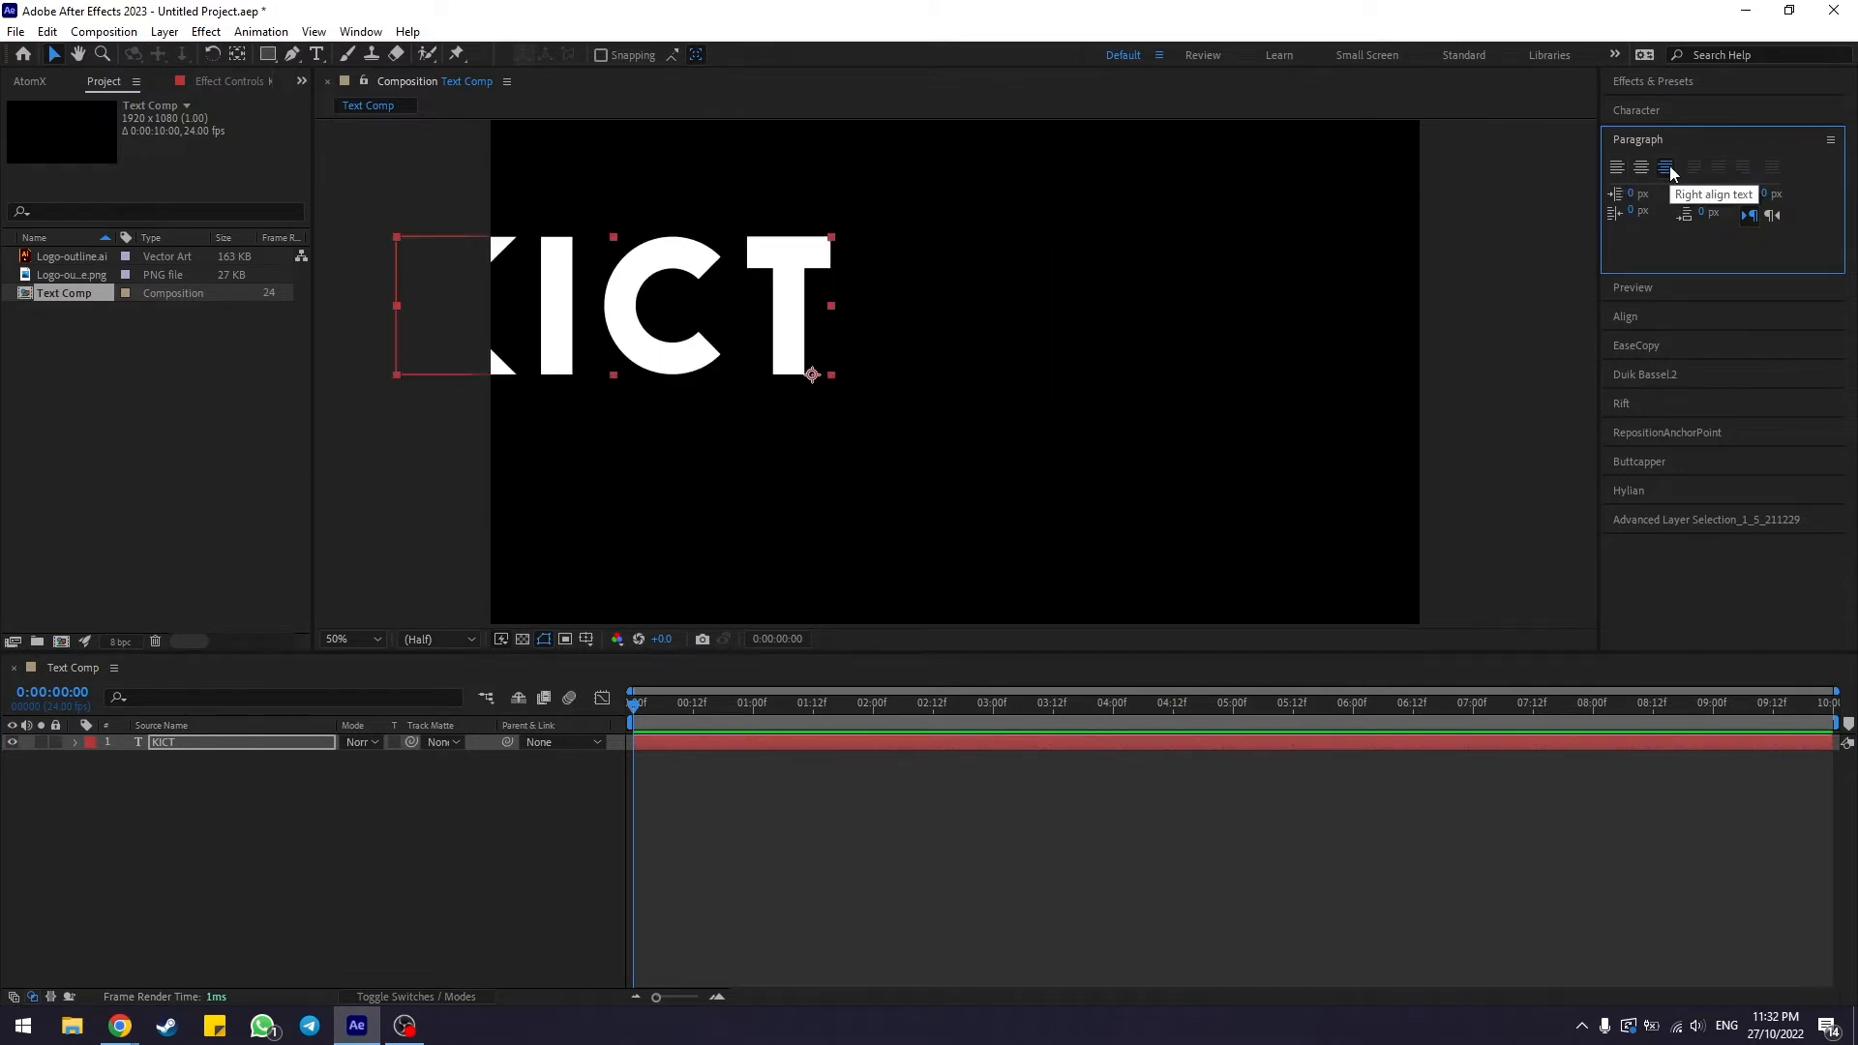
click(1644, 166)
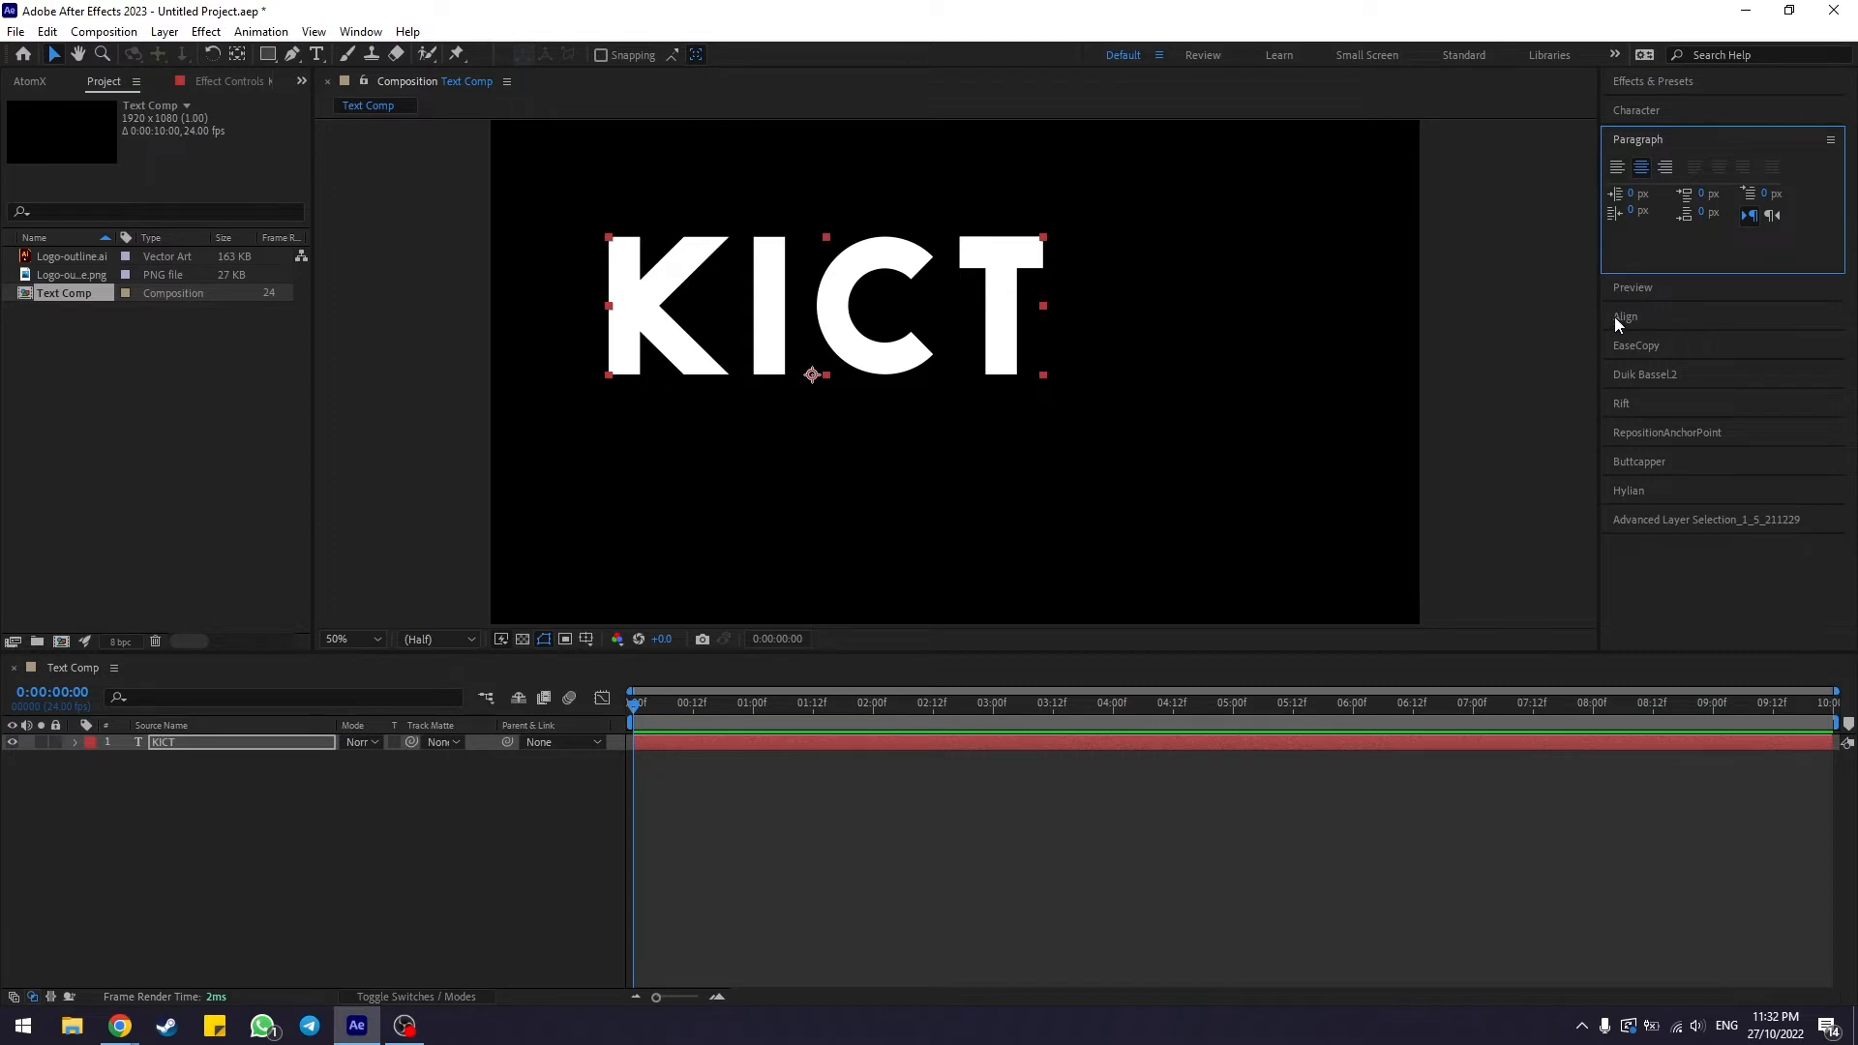
Align the KICT layer to the composition's horizontal and vertical centres
click(1648, 317)
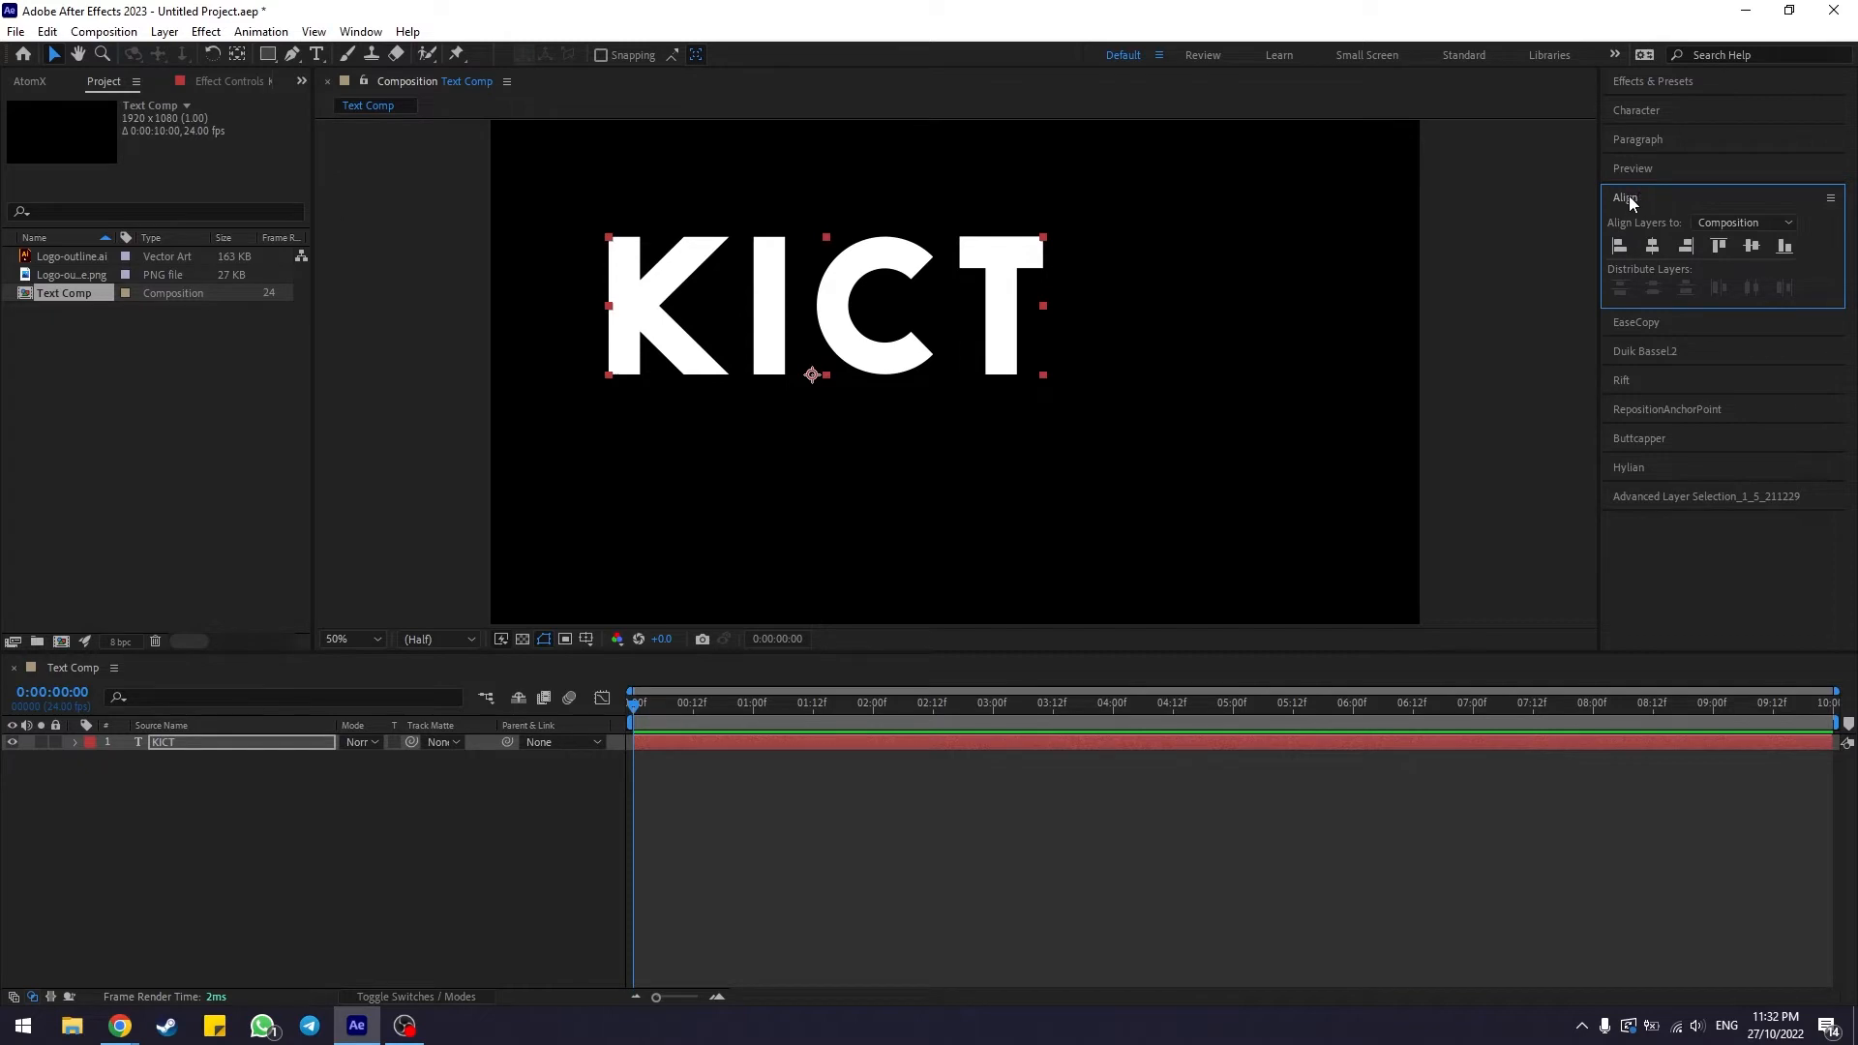
click(361, 31)
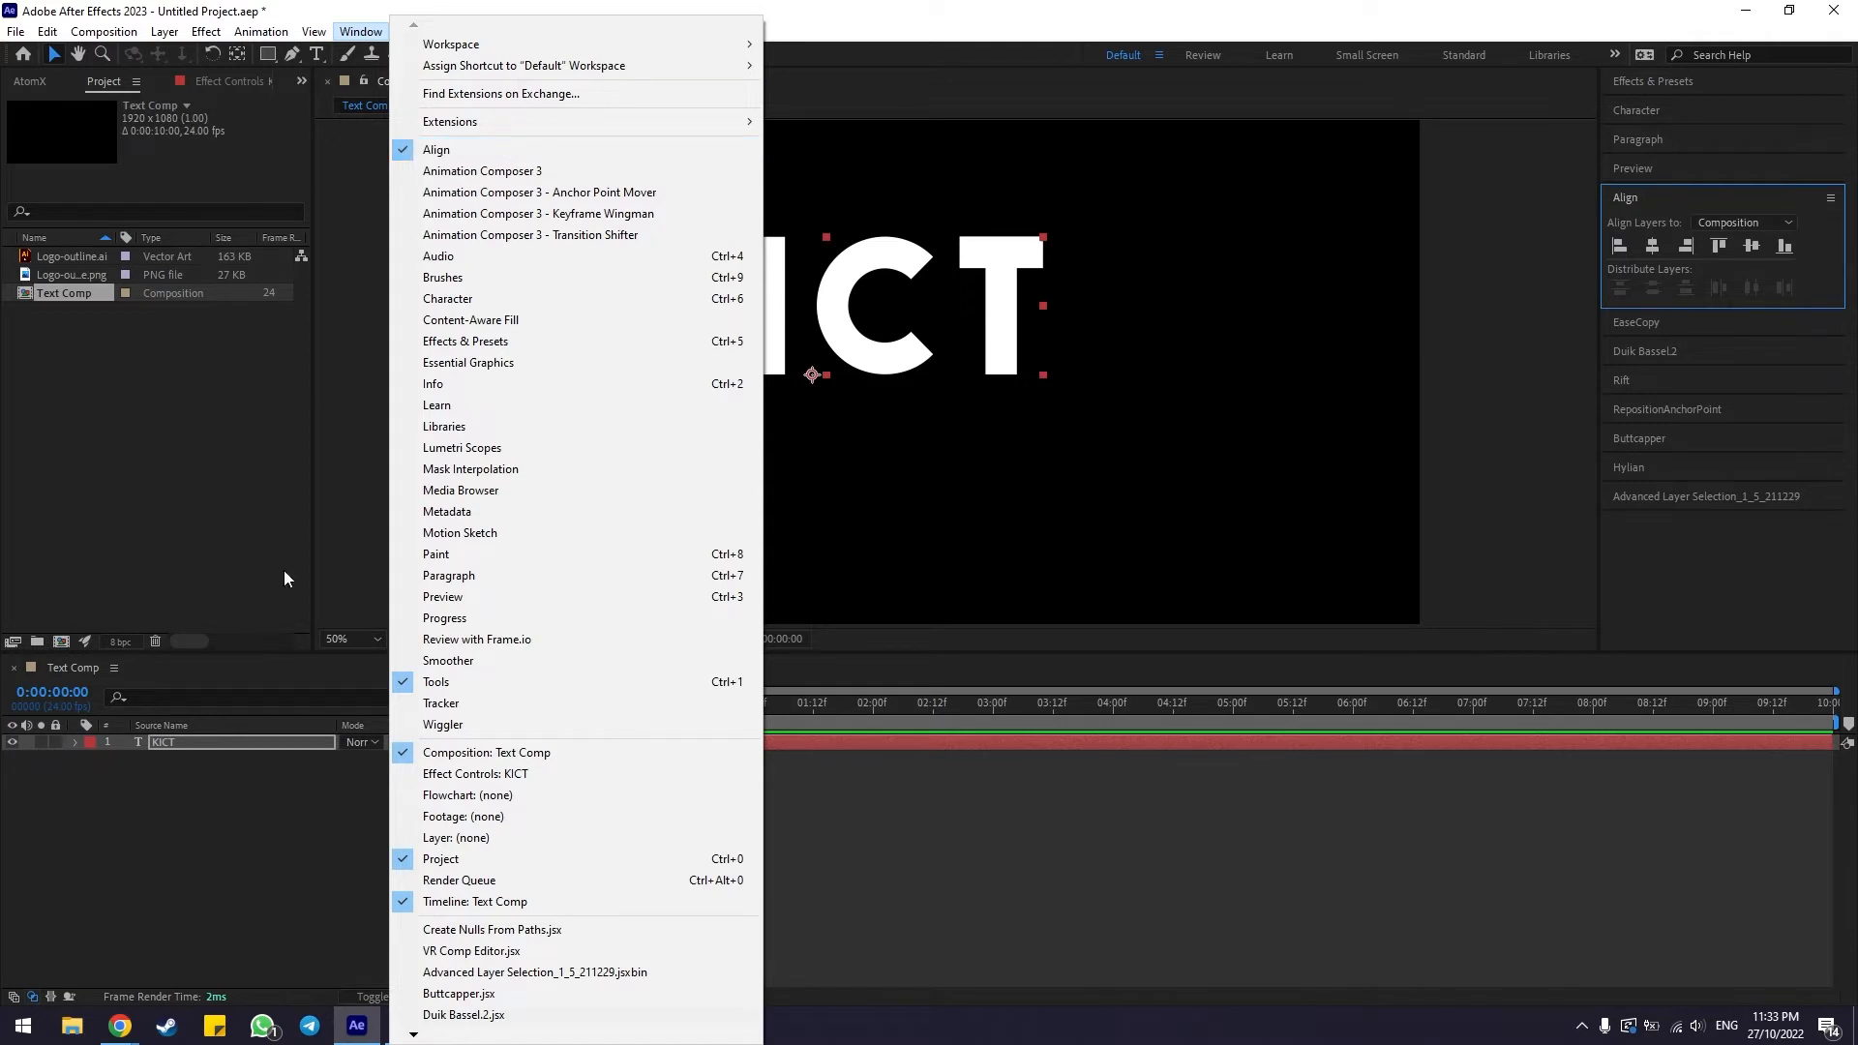
click(212, 744)
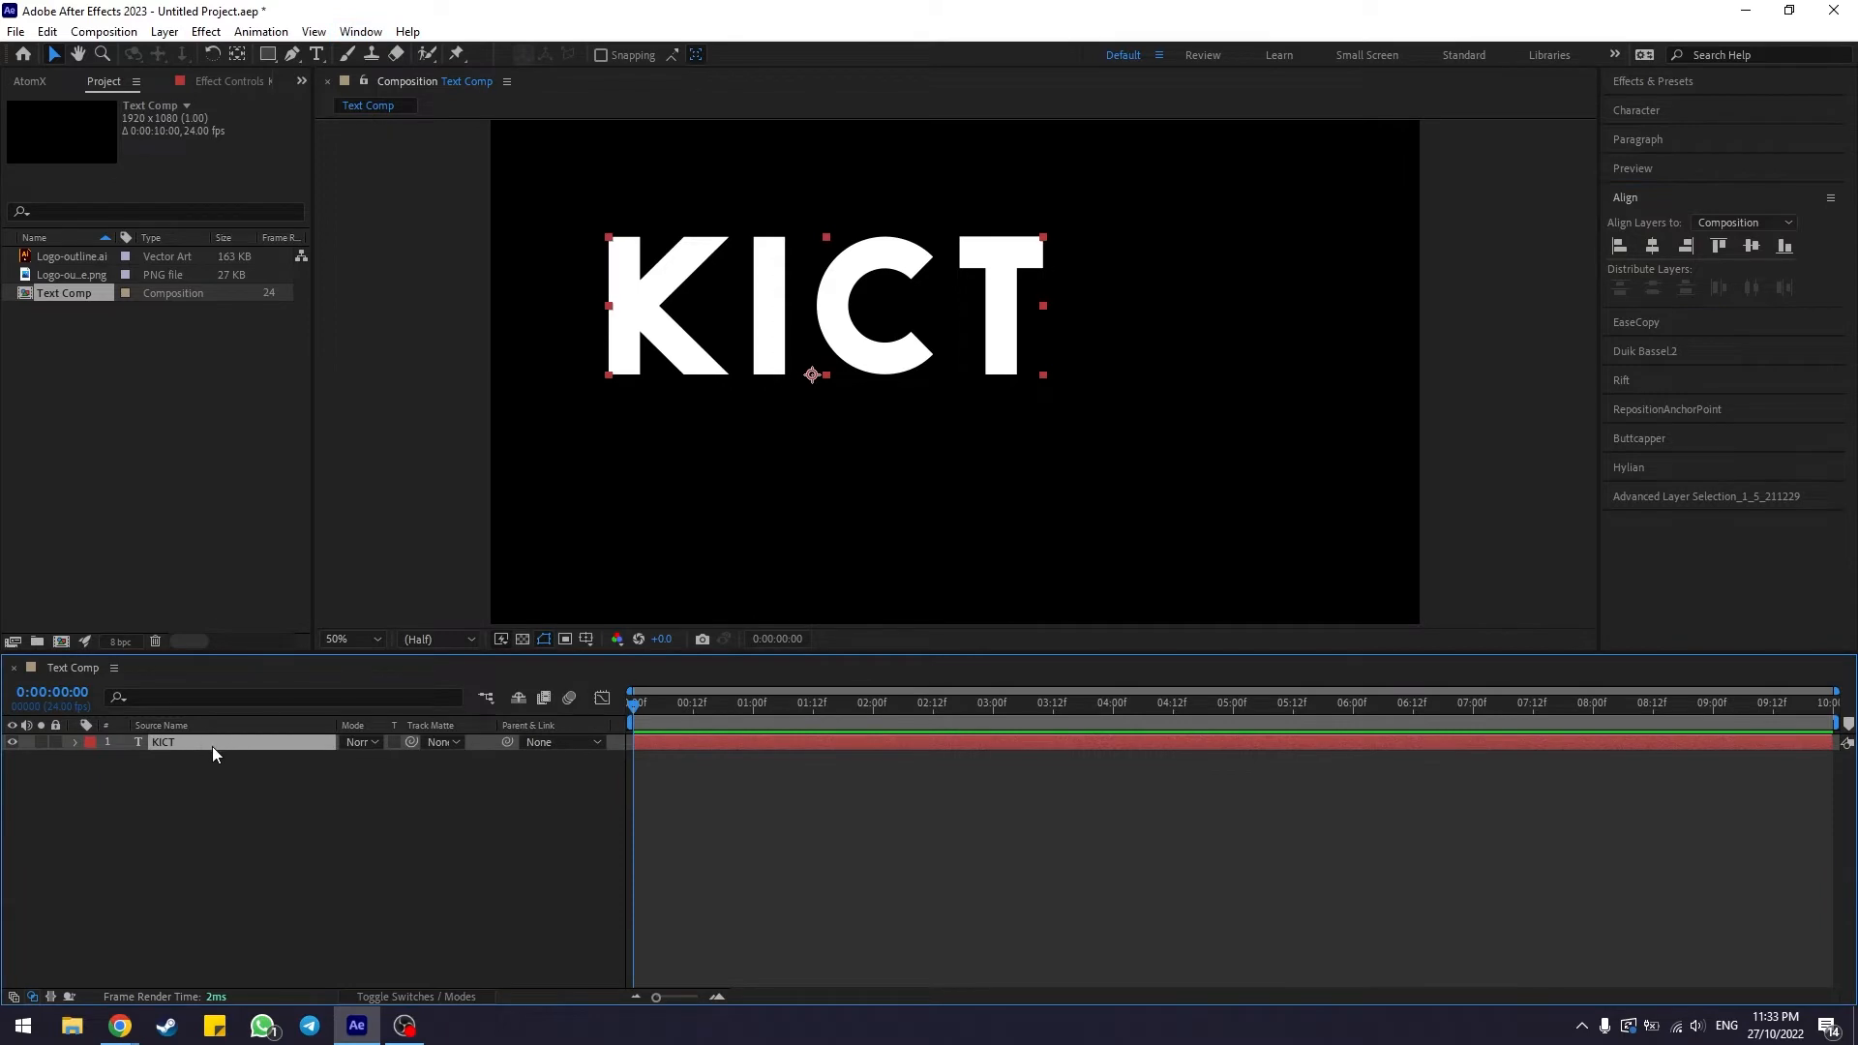
click(1657, 246)
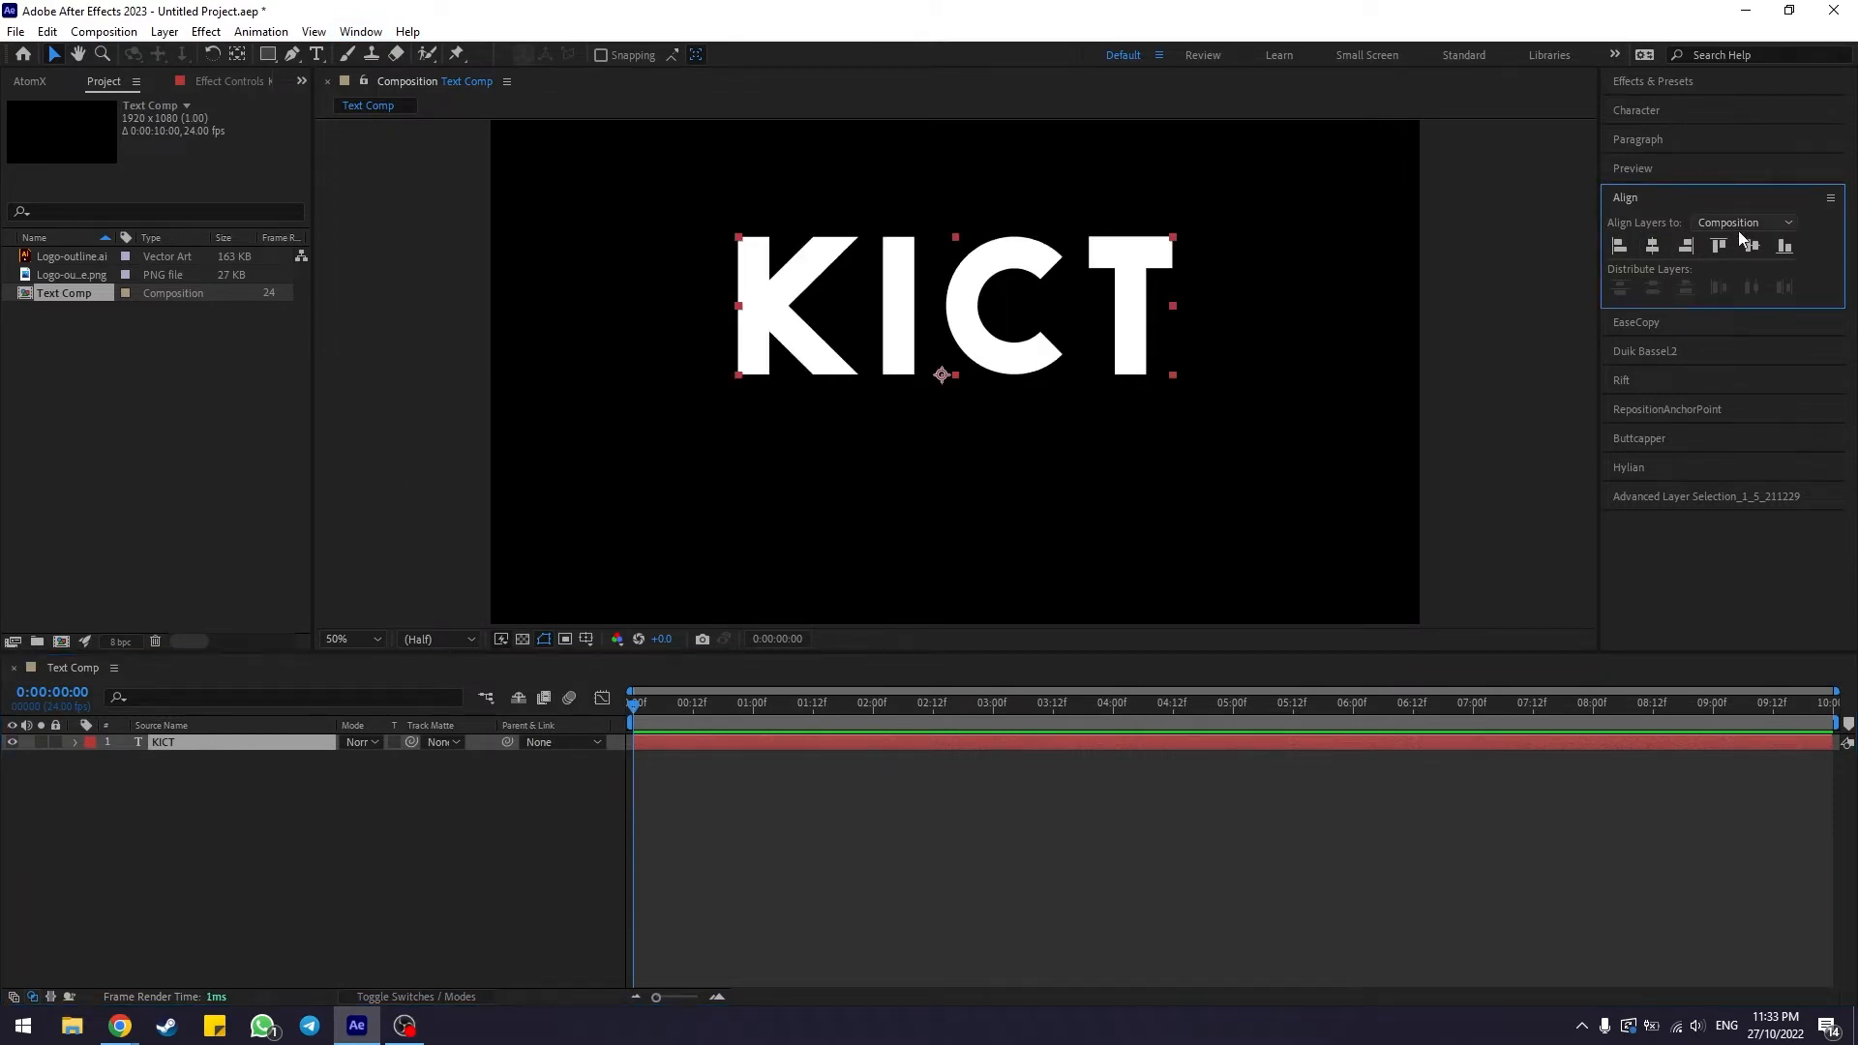
click(1756, 246)
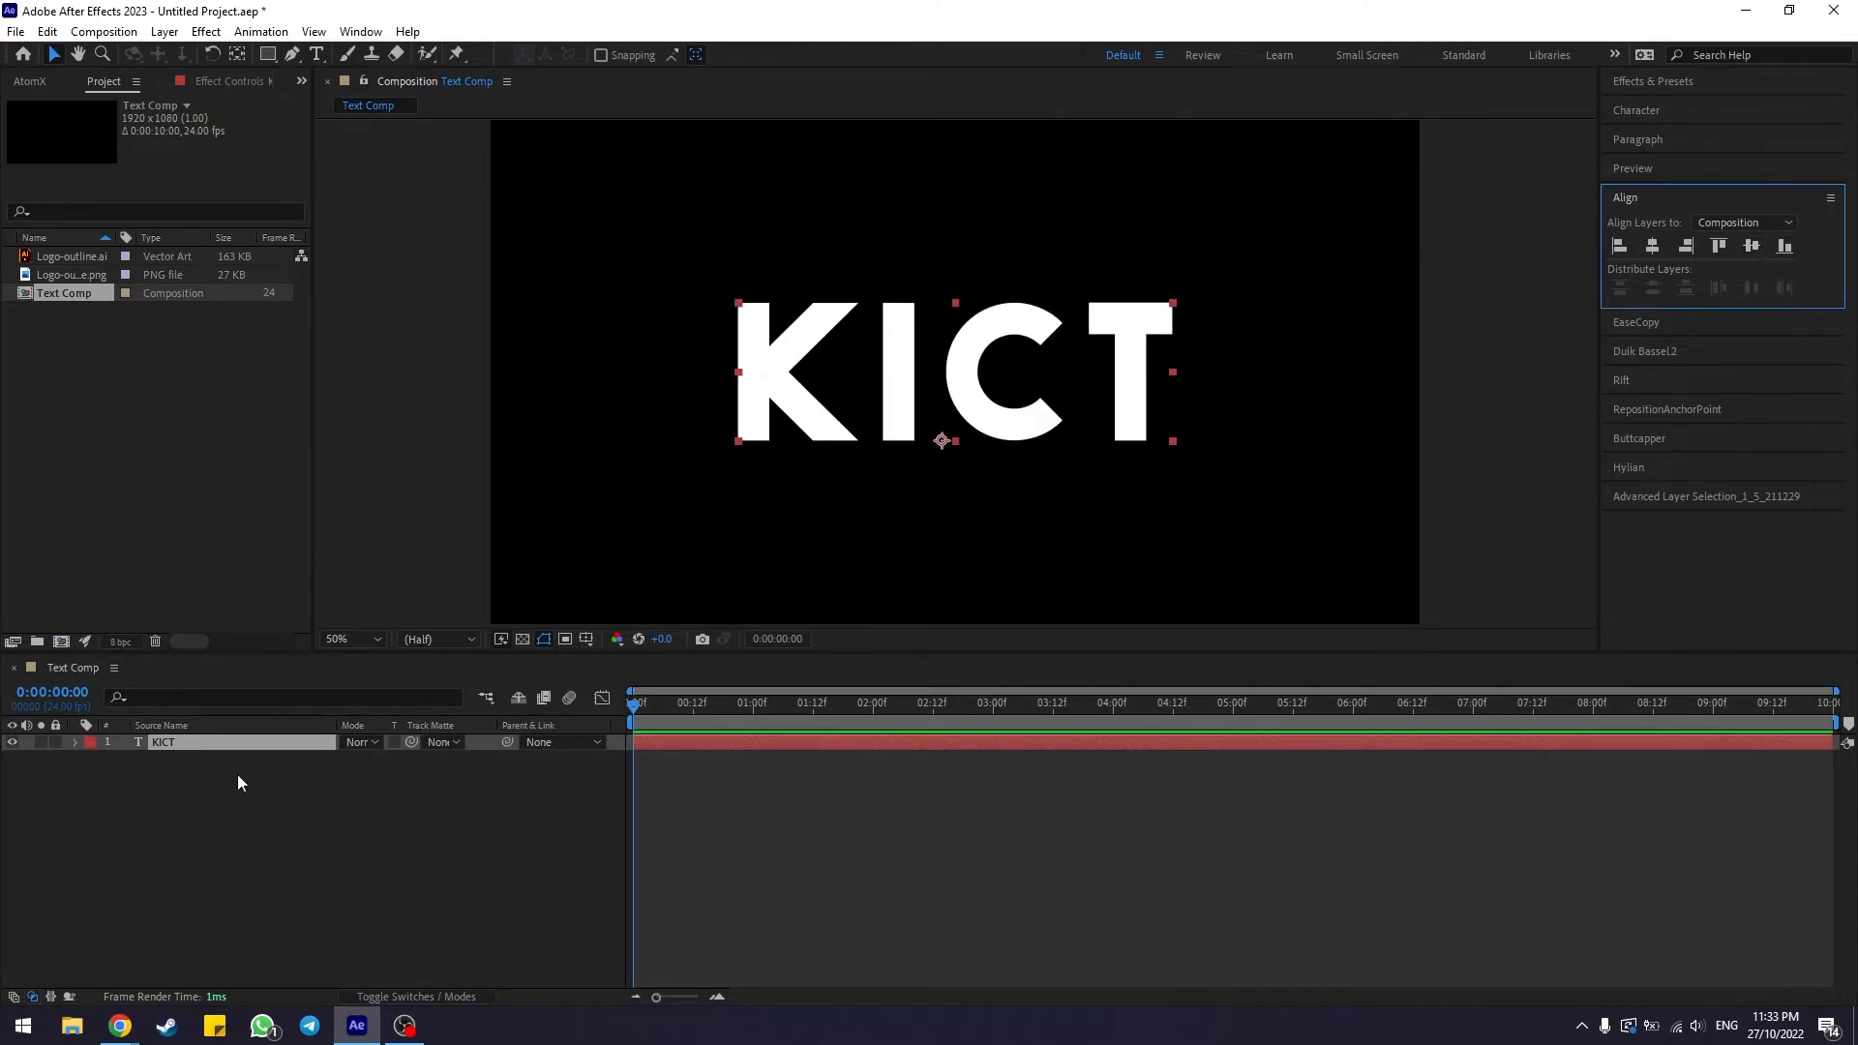
click(513, 892)
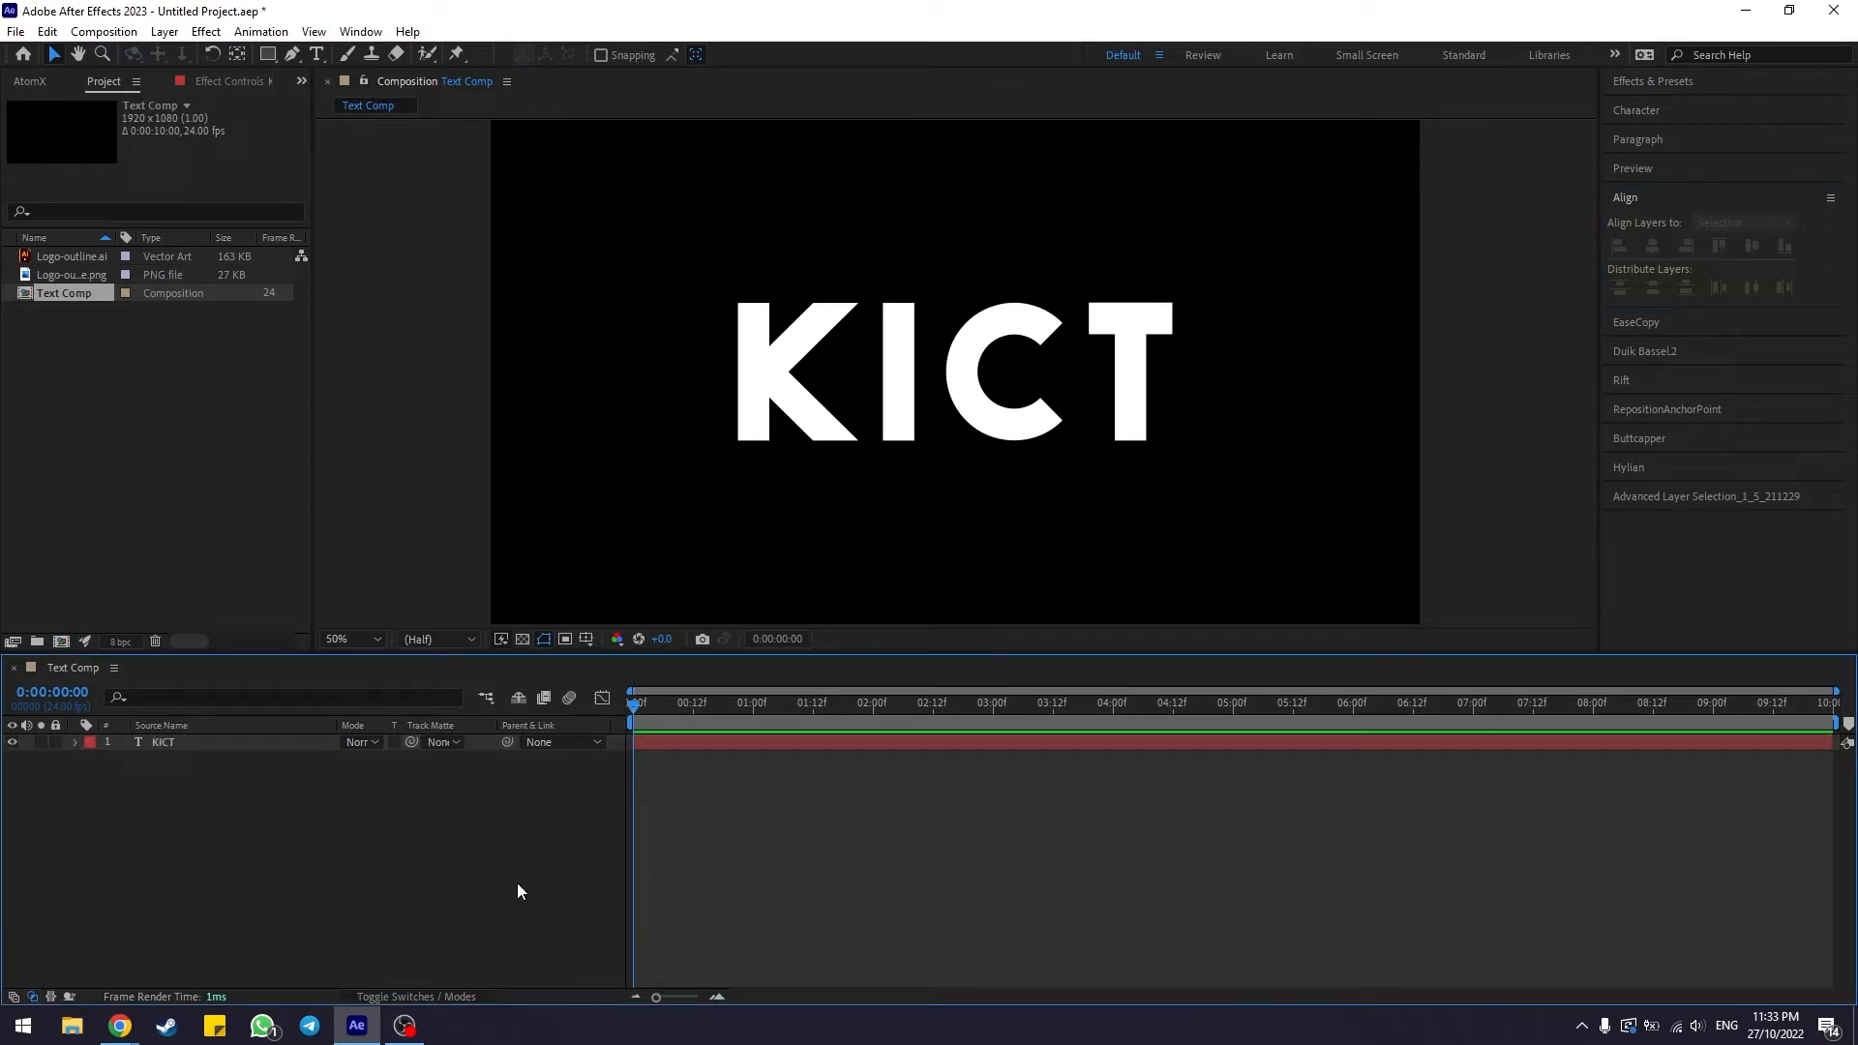
click(764, 318)
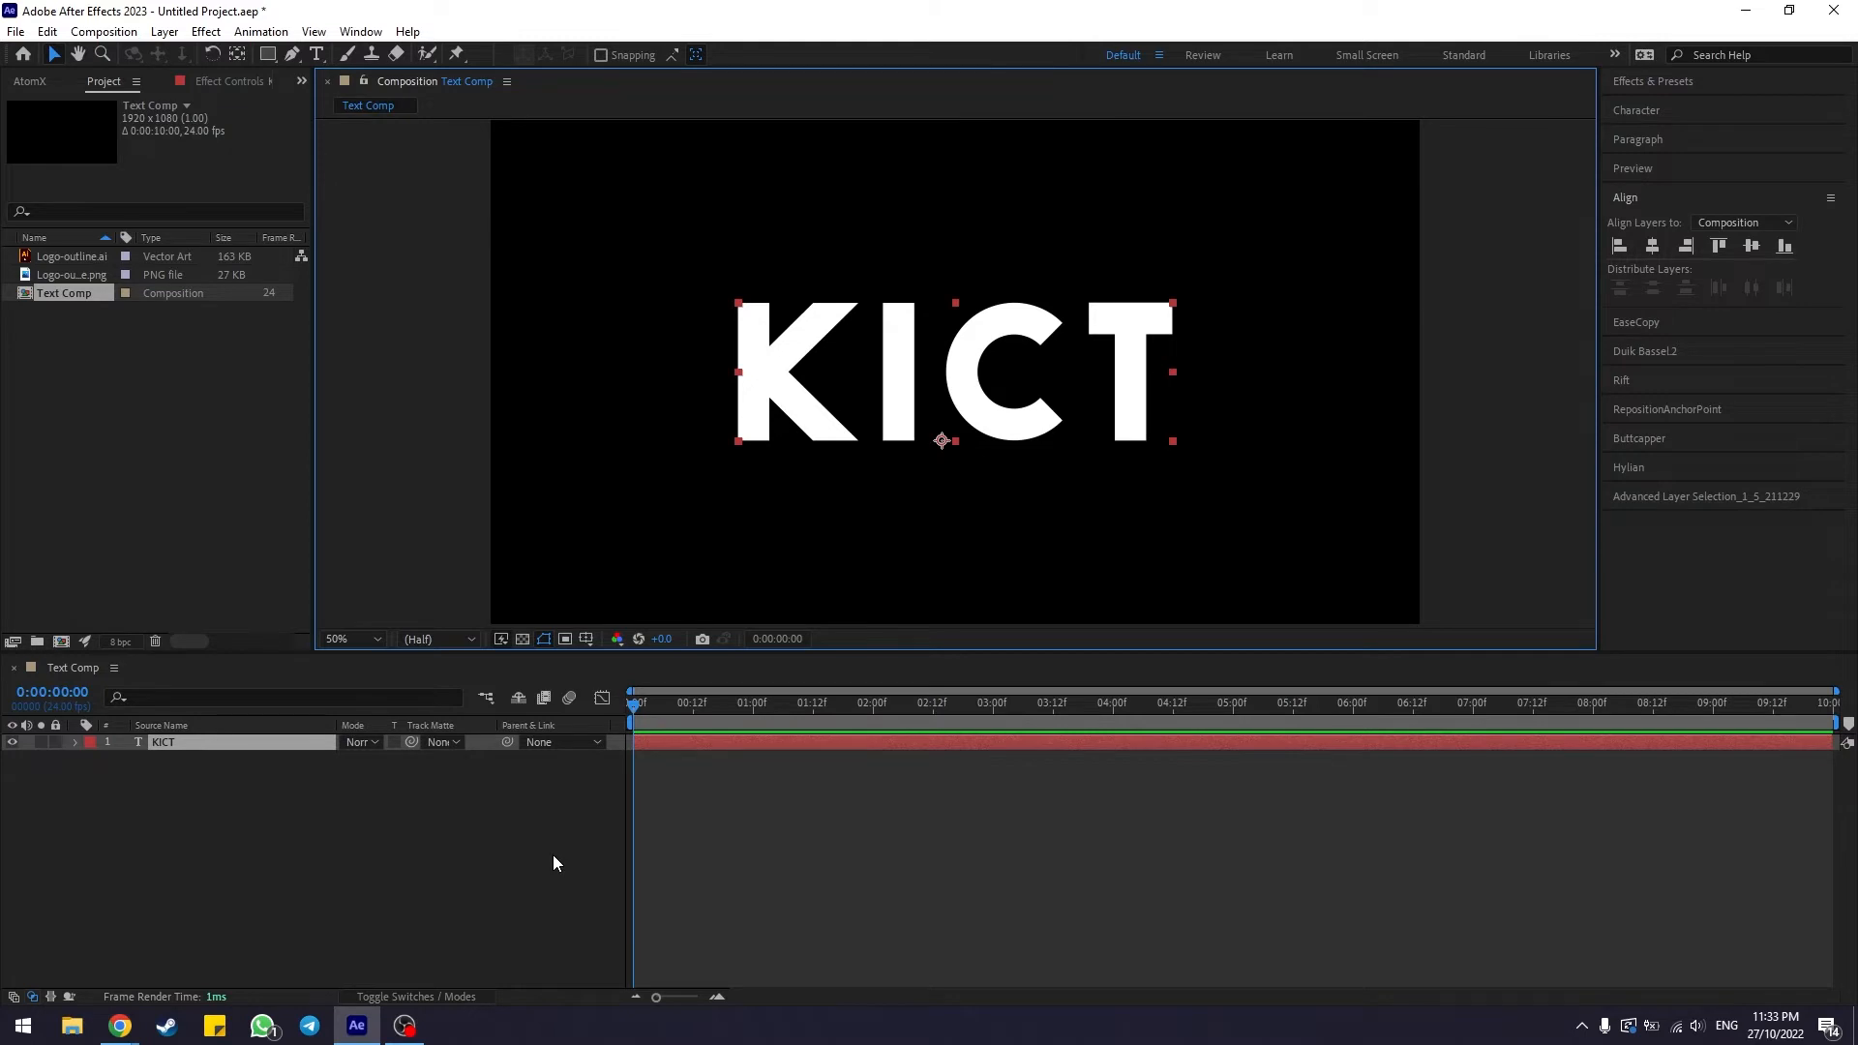
click(180, 811)
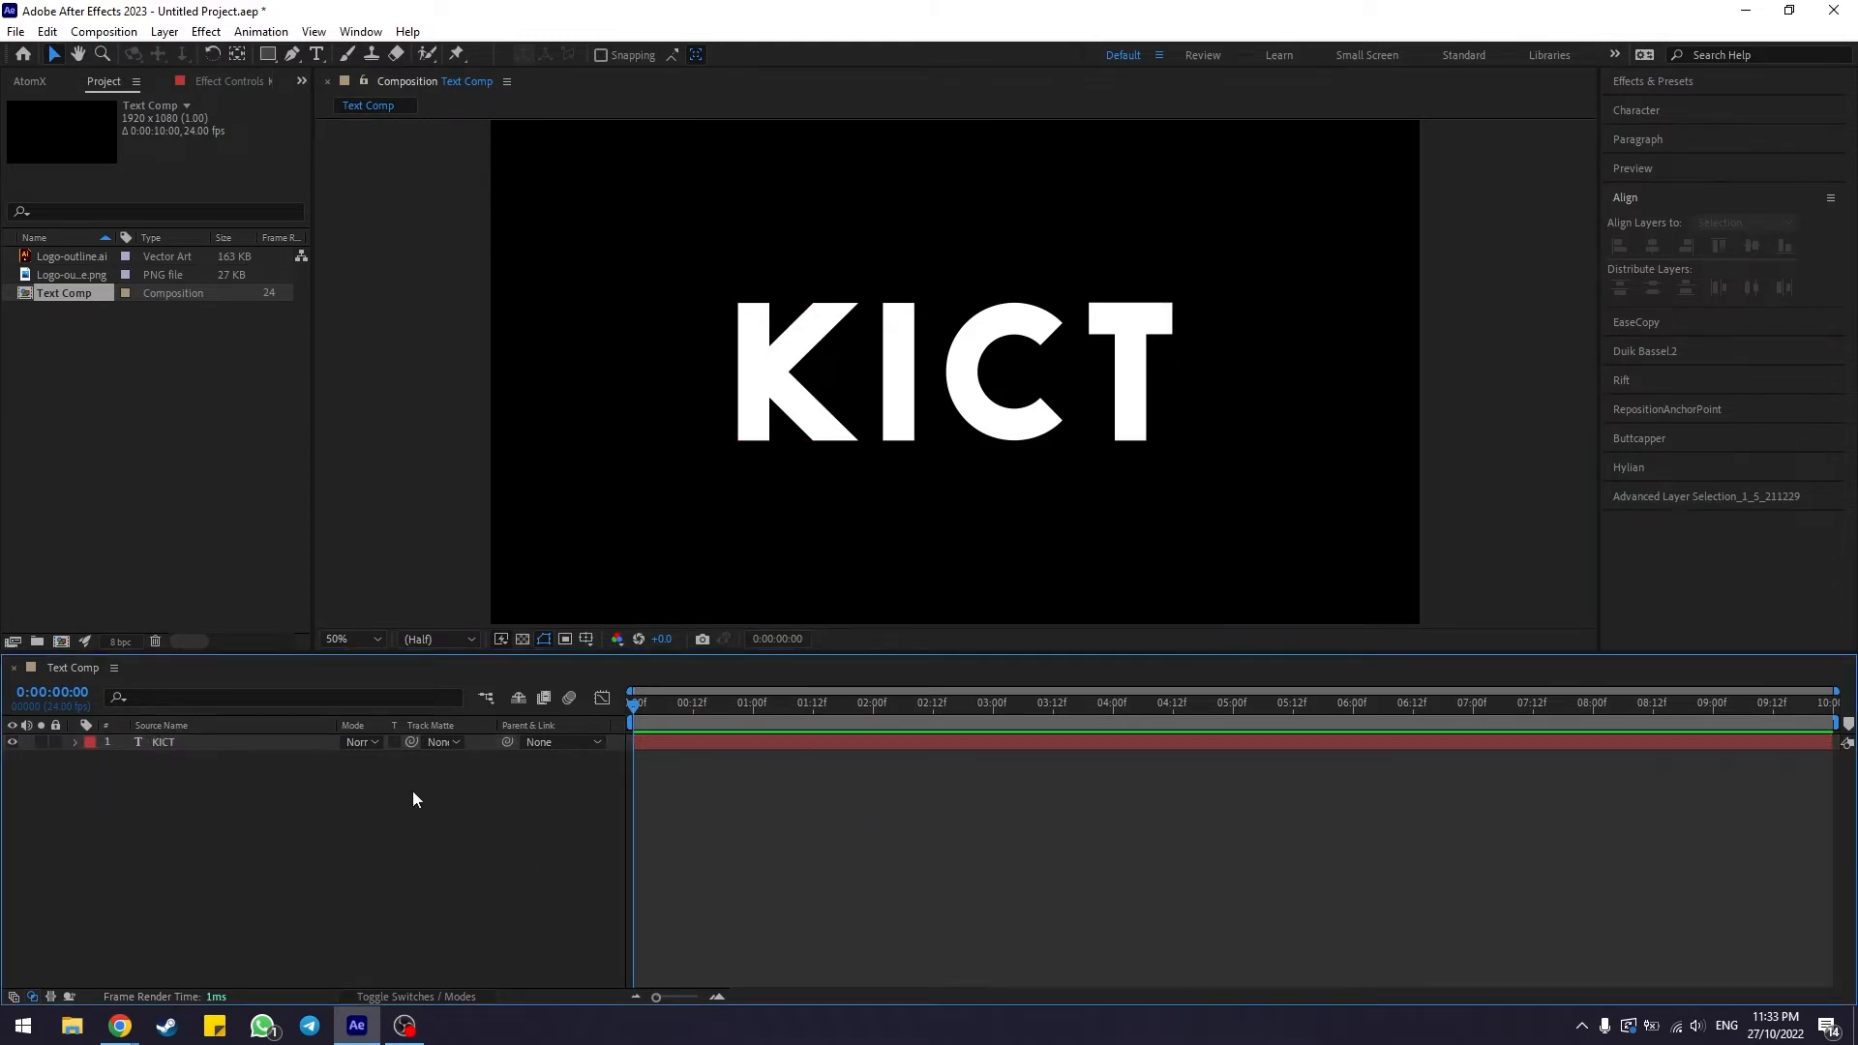
Create shapes from the KICT text layer
click(103, 749)
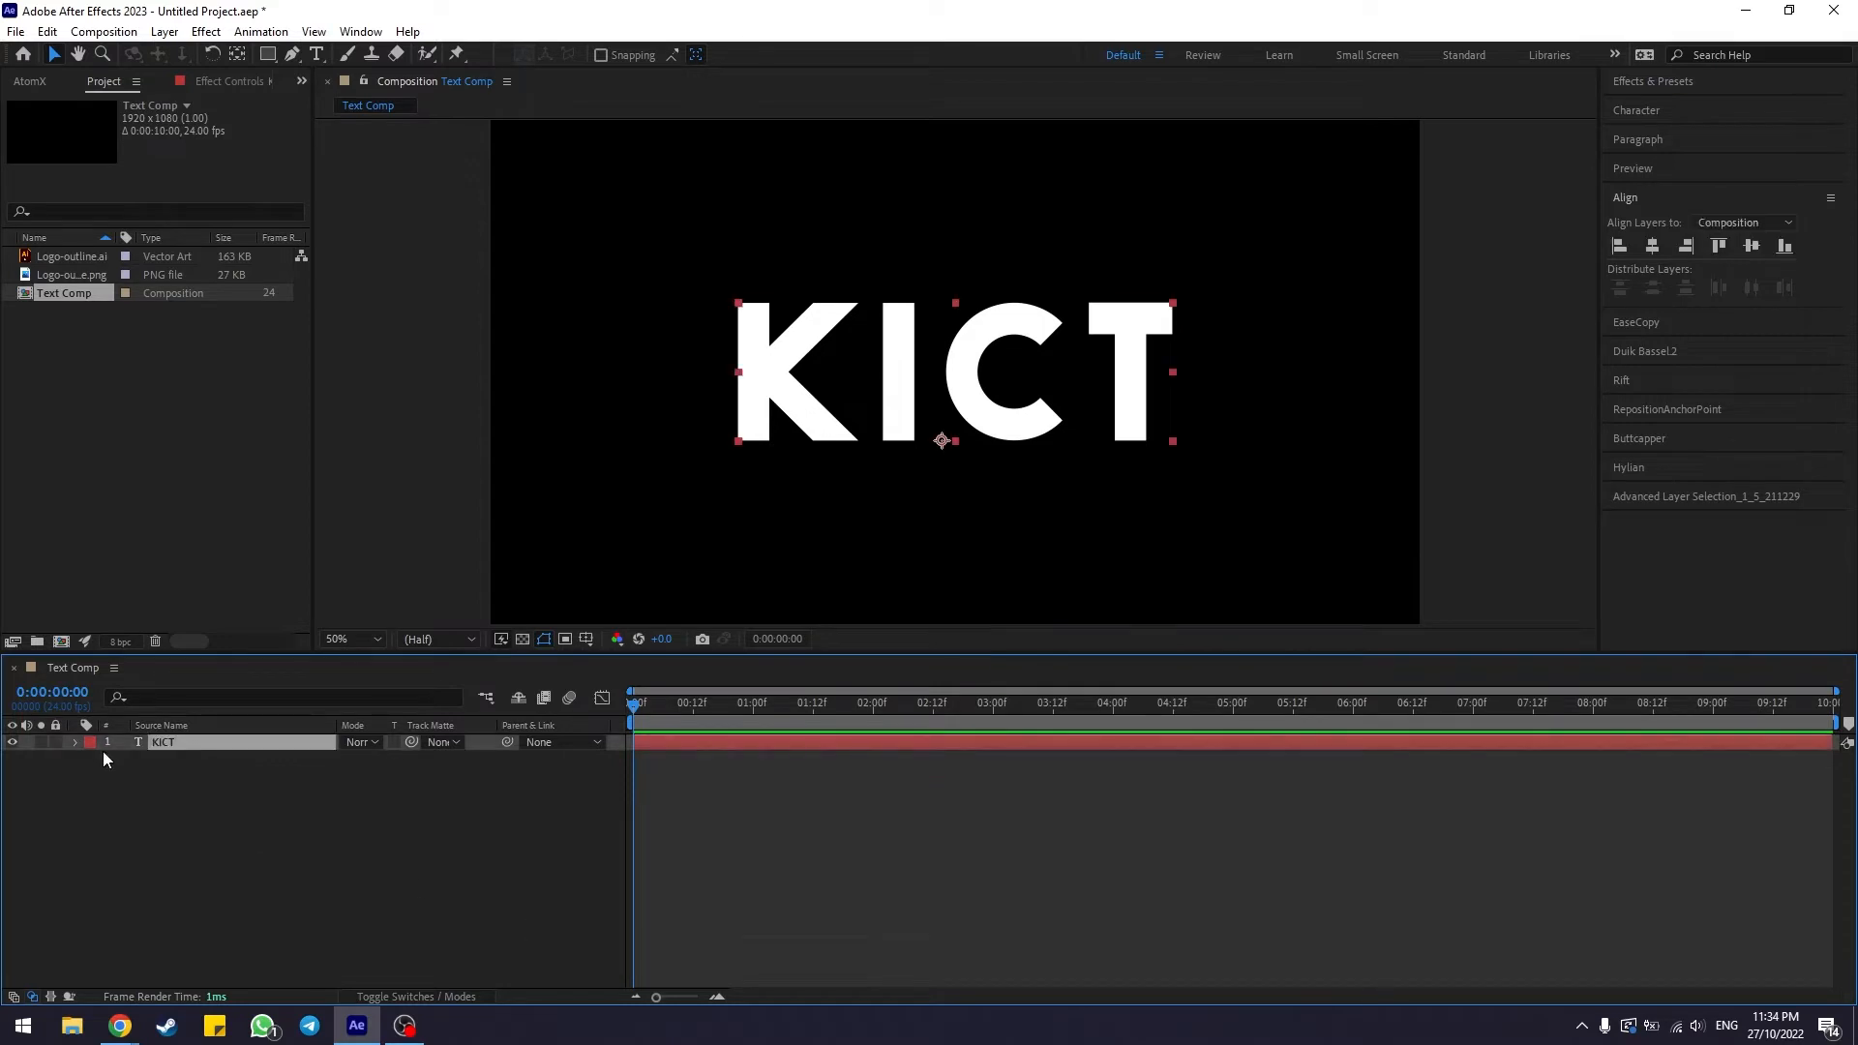
right_click(194, 741)
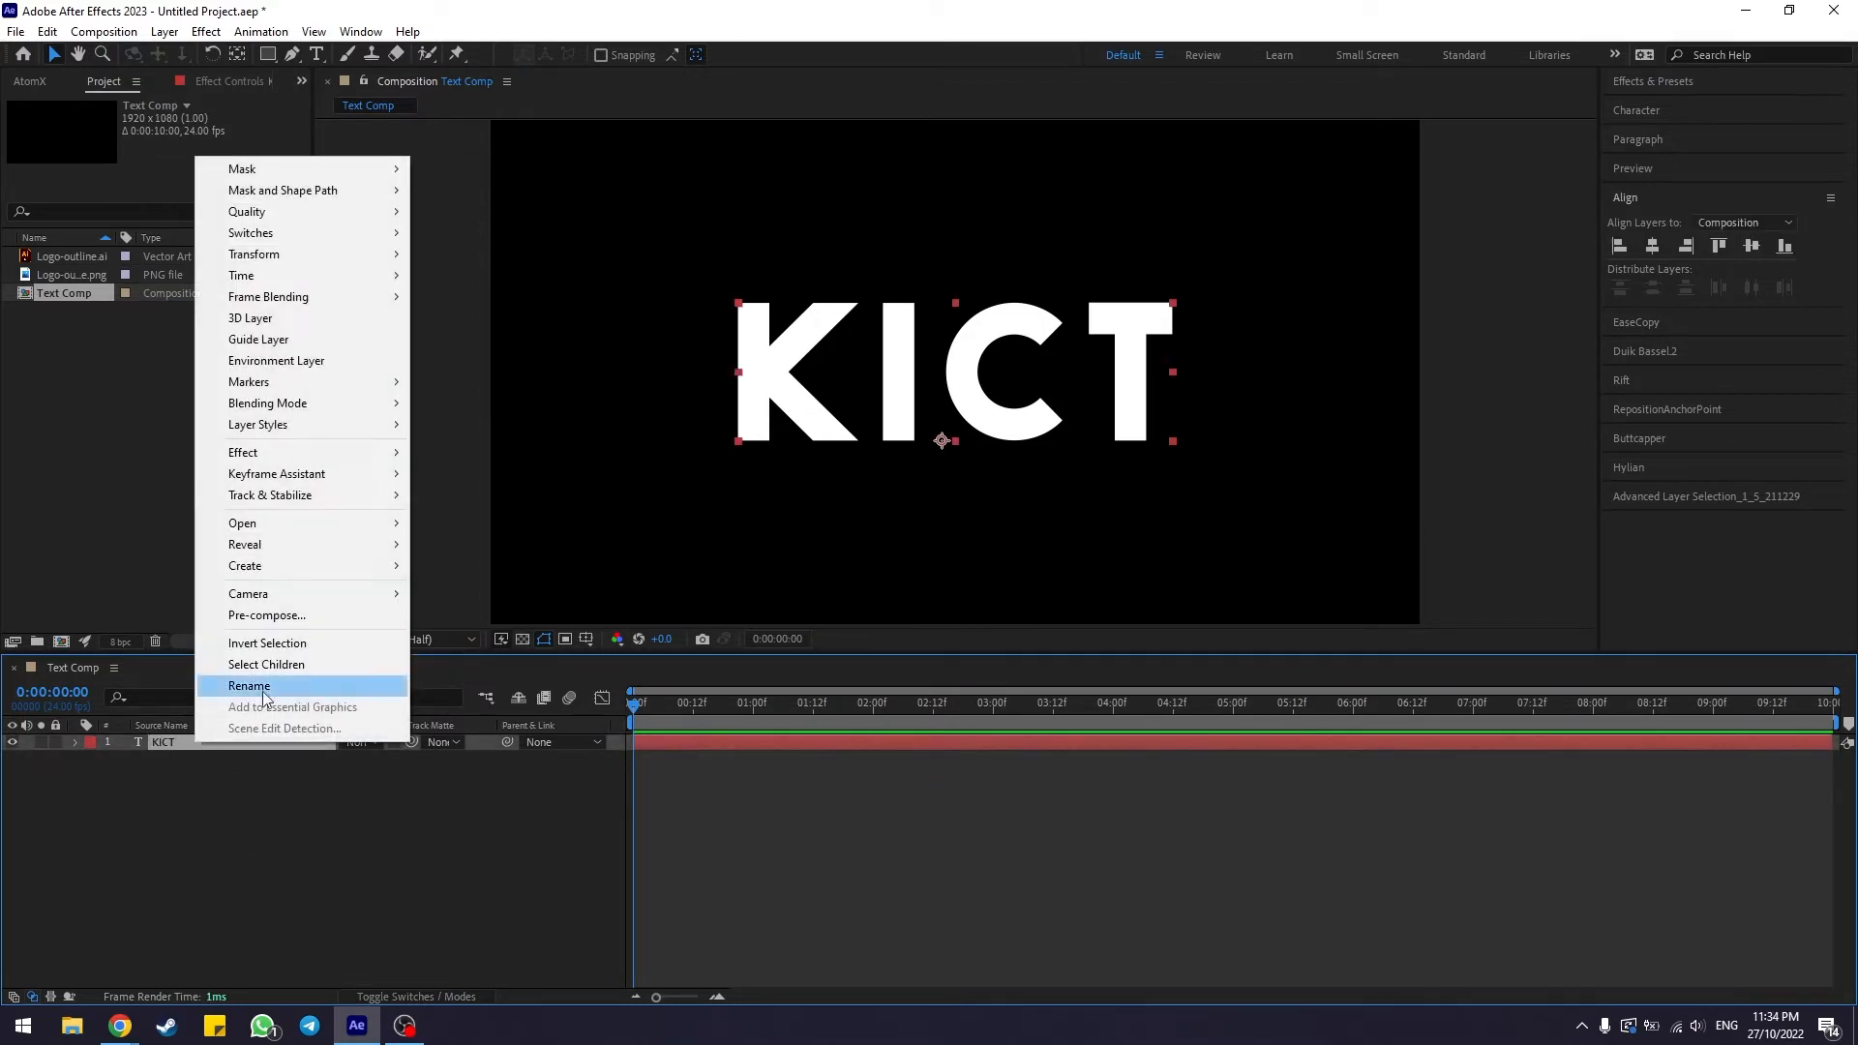
mouse_move(271, 571)
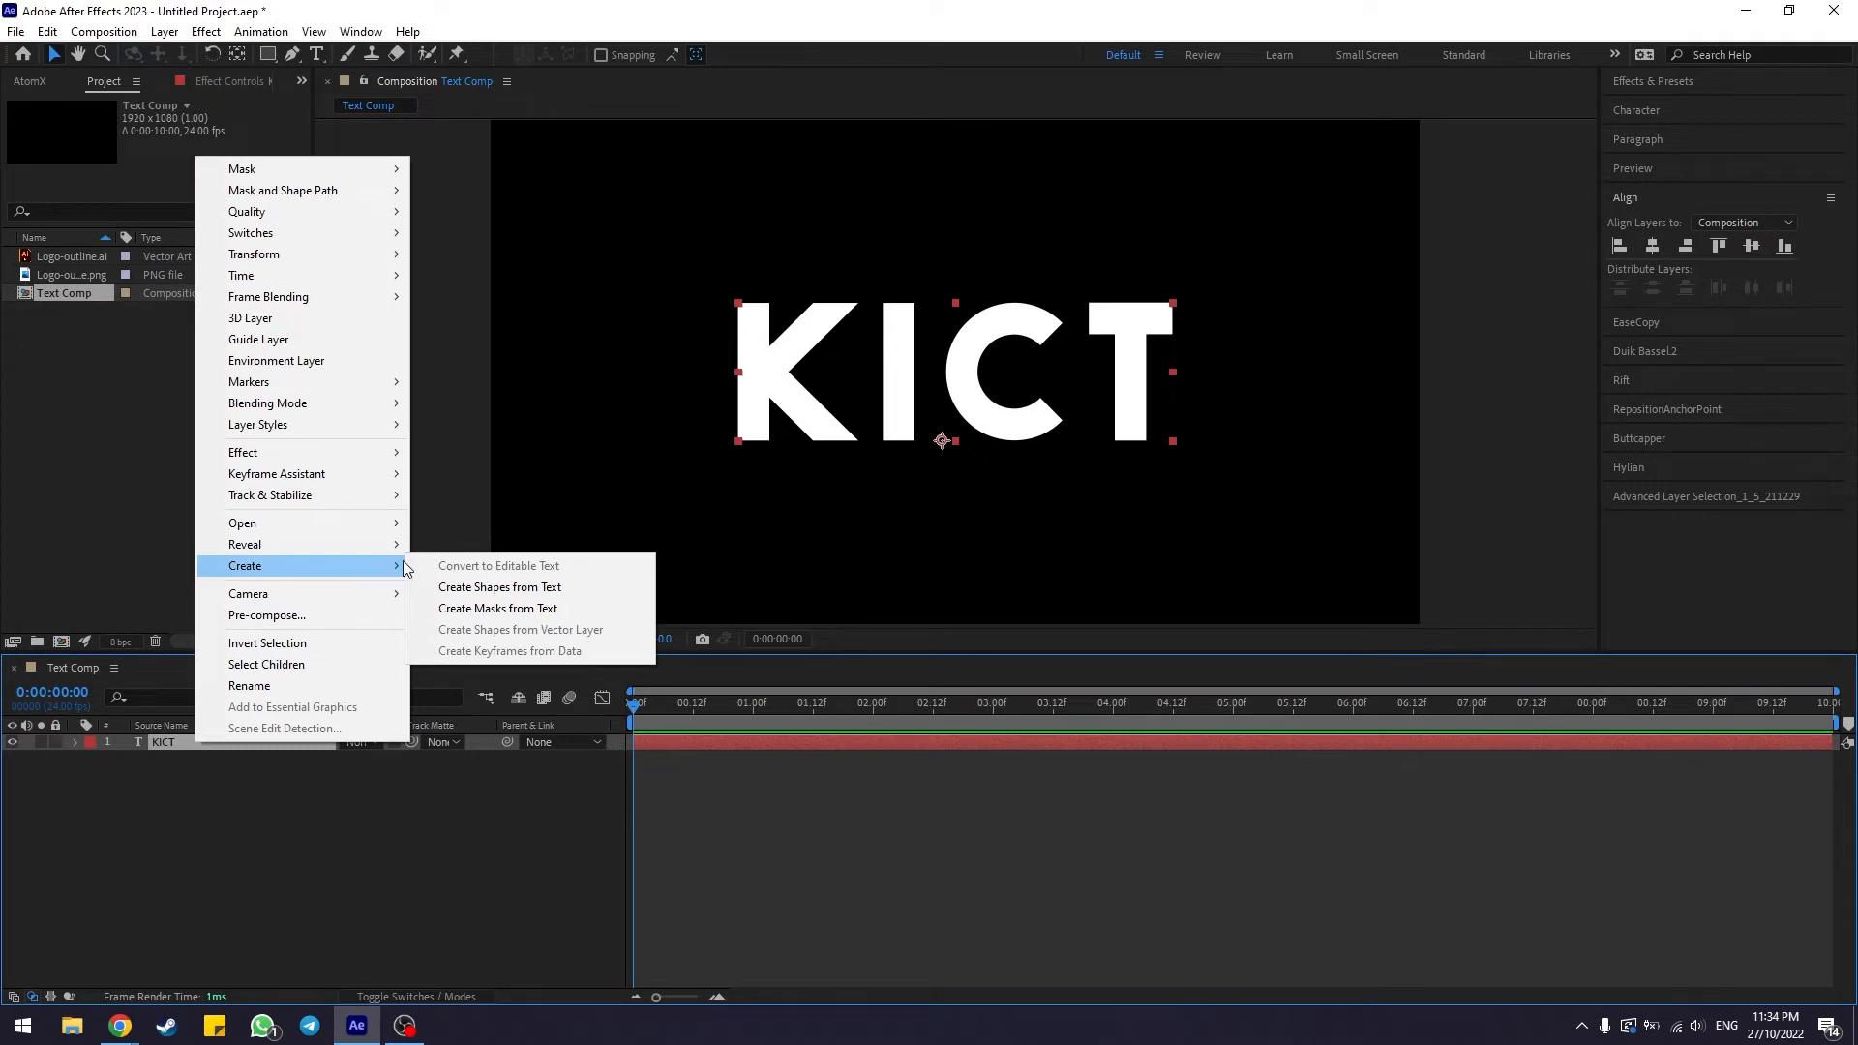
click(548, 592)
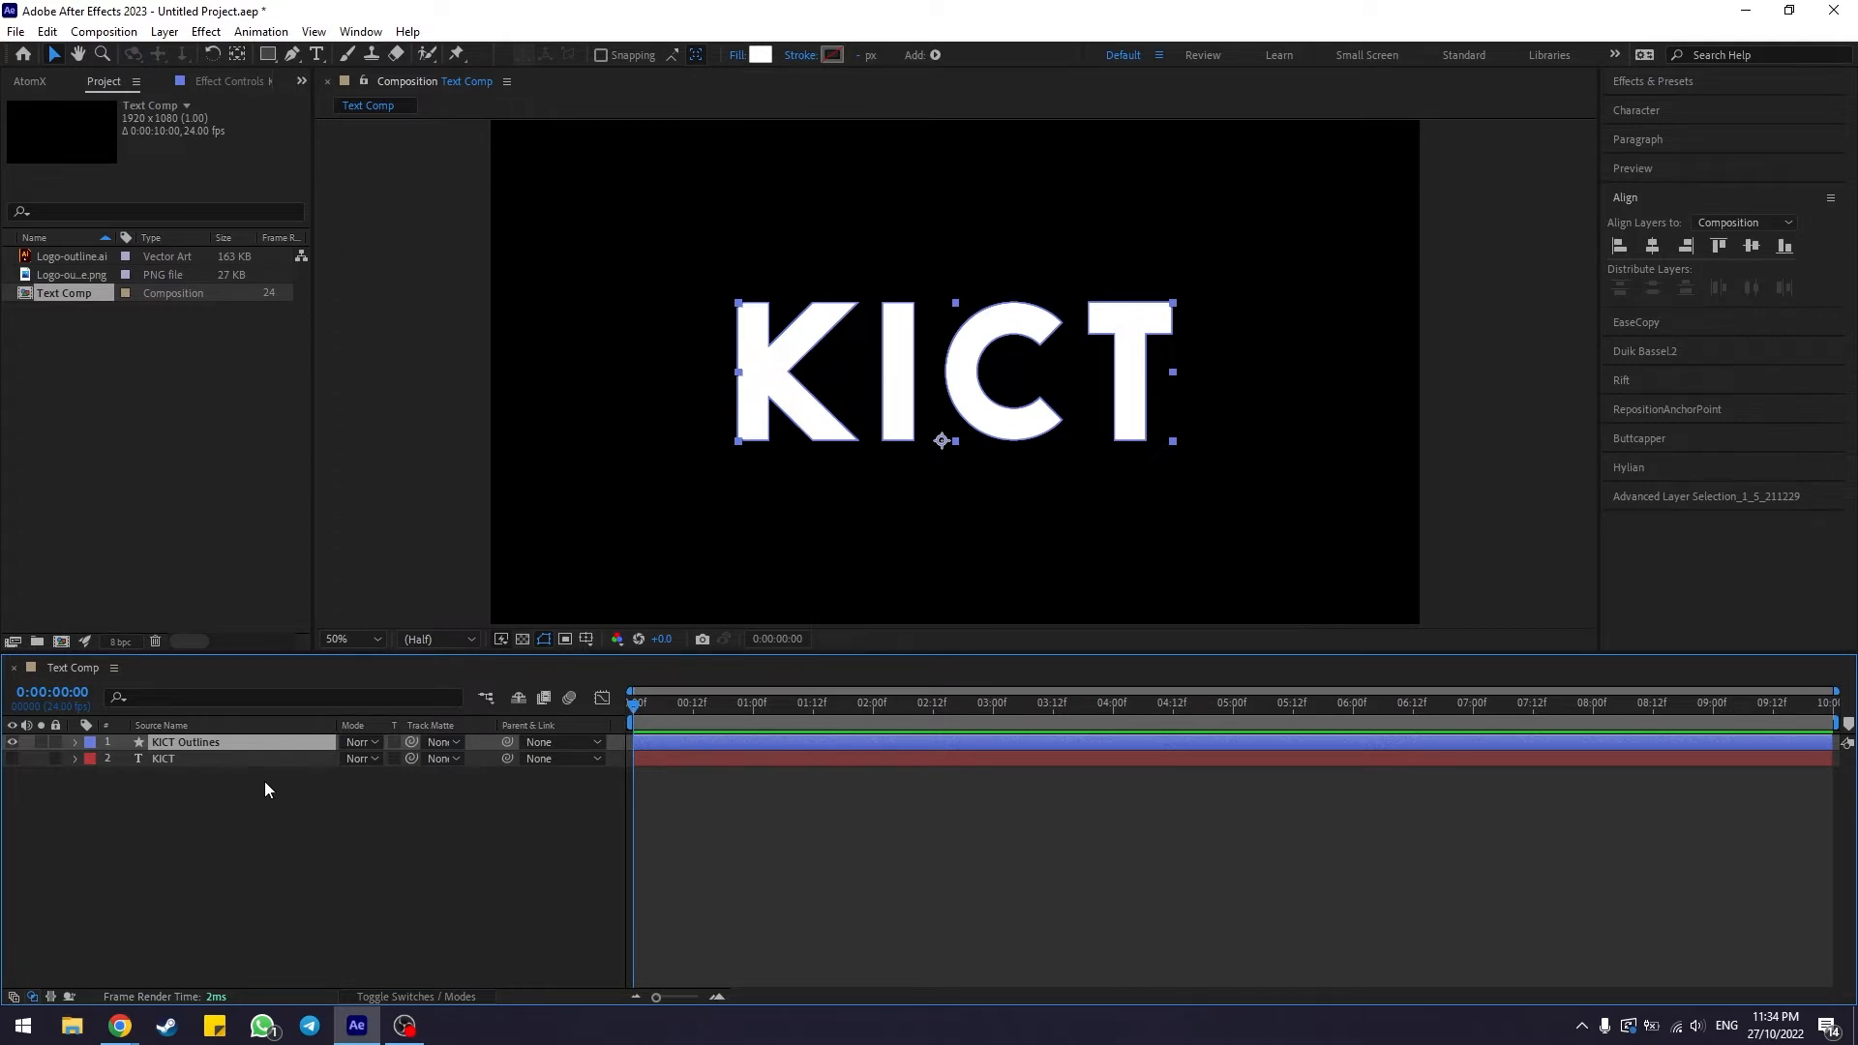
click(160, 762)
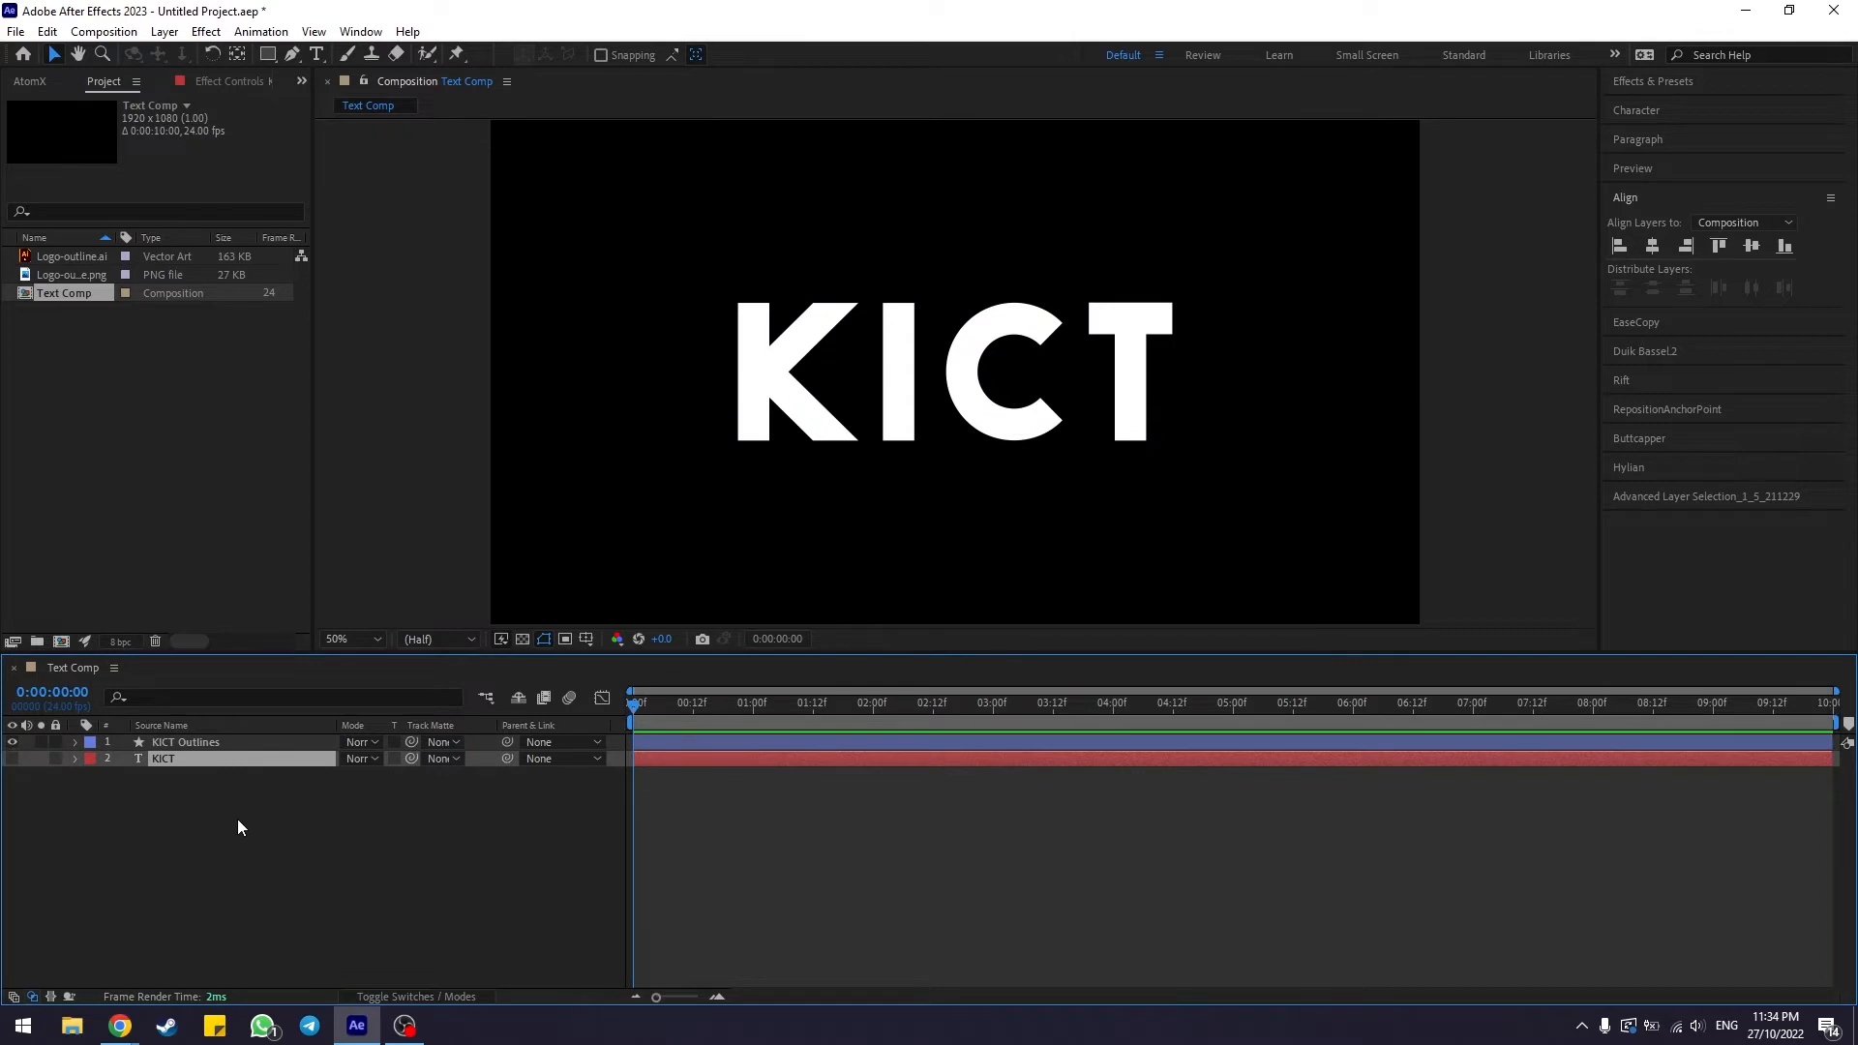
click(196, 742)
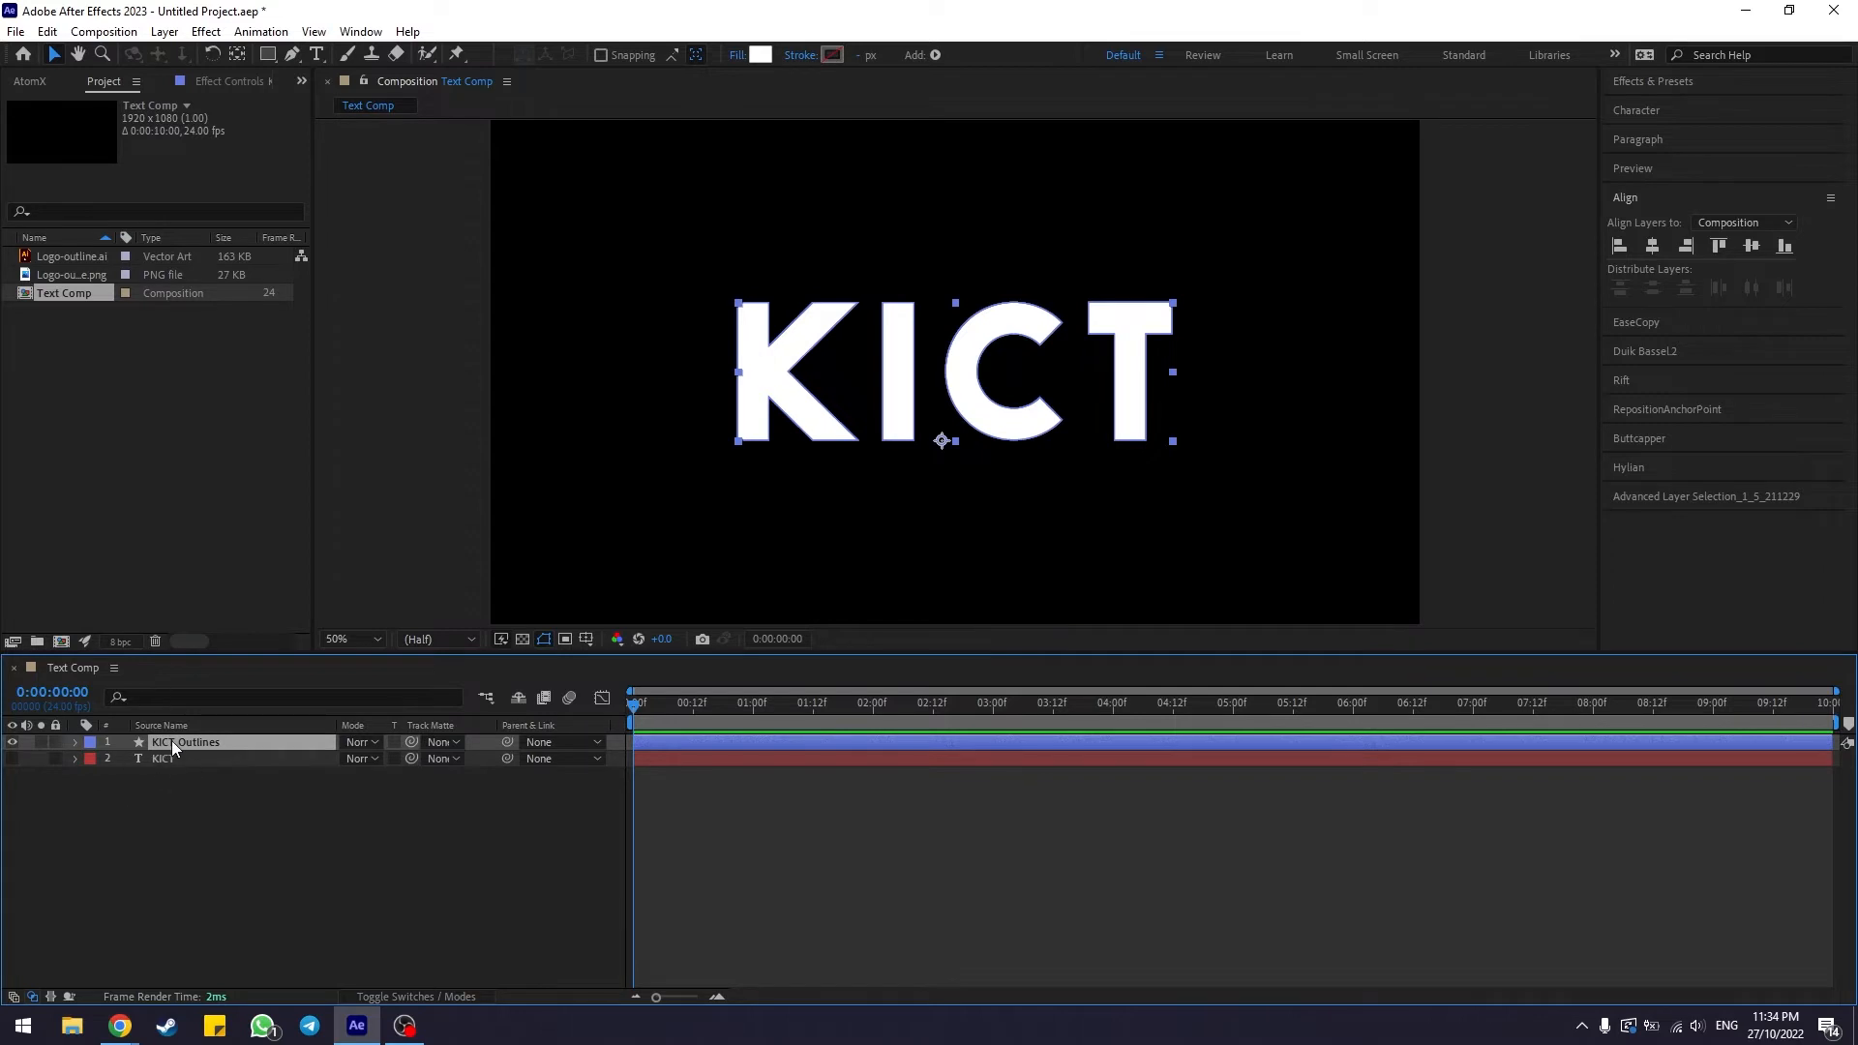
click(228, 768)
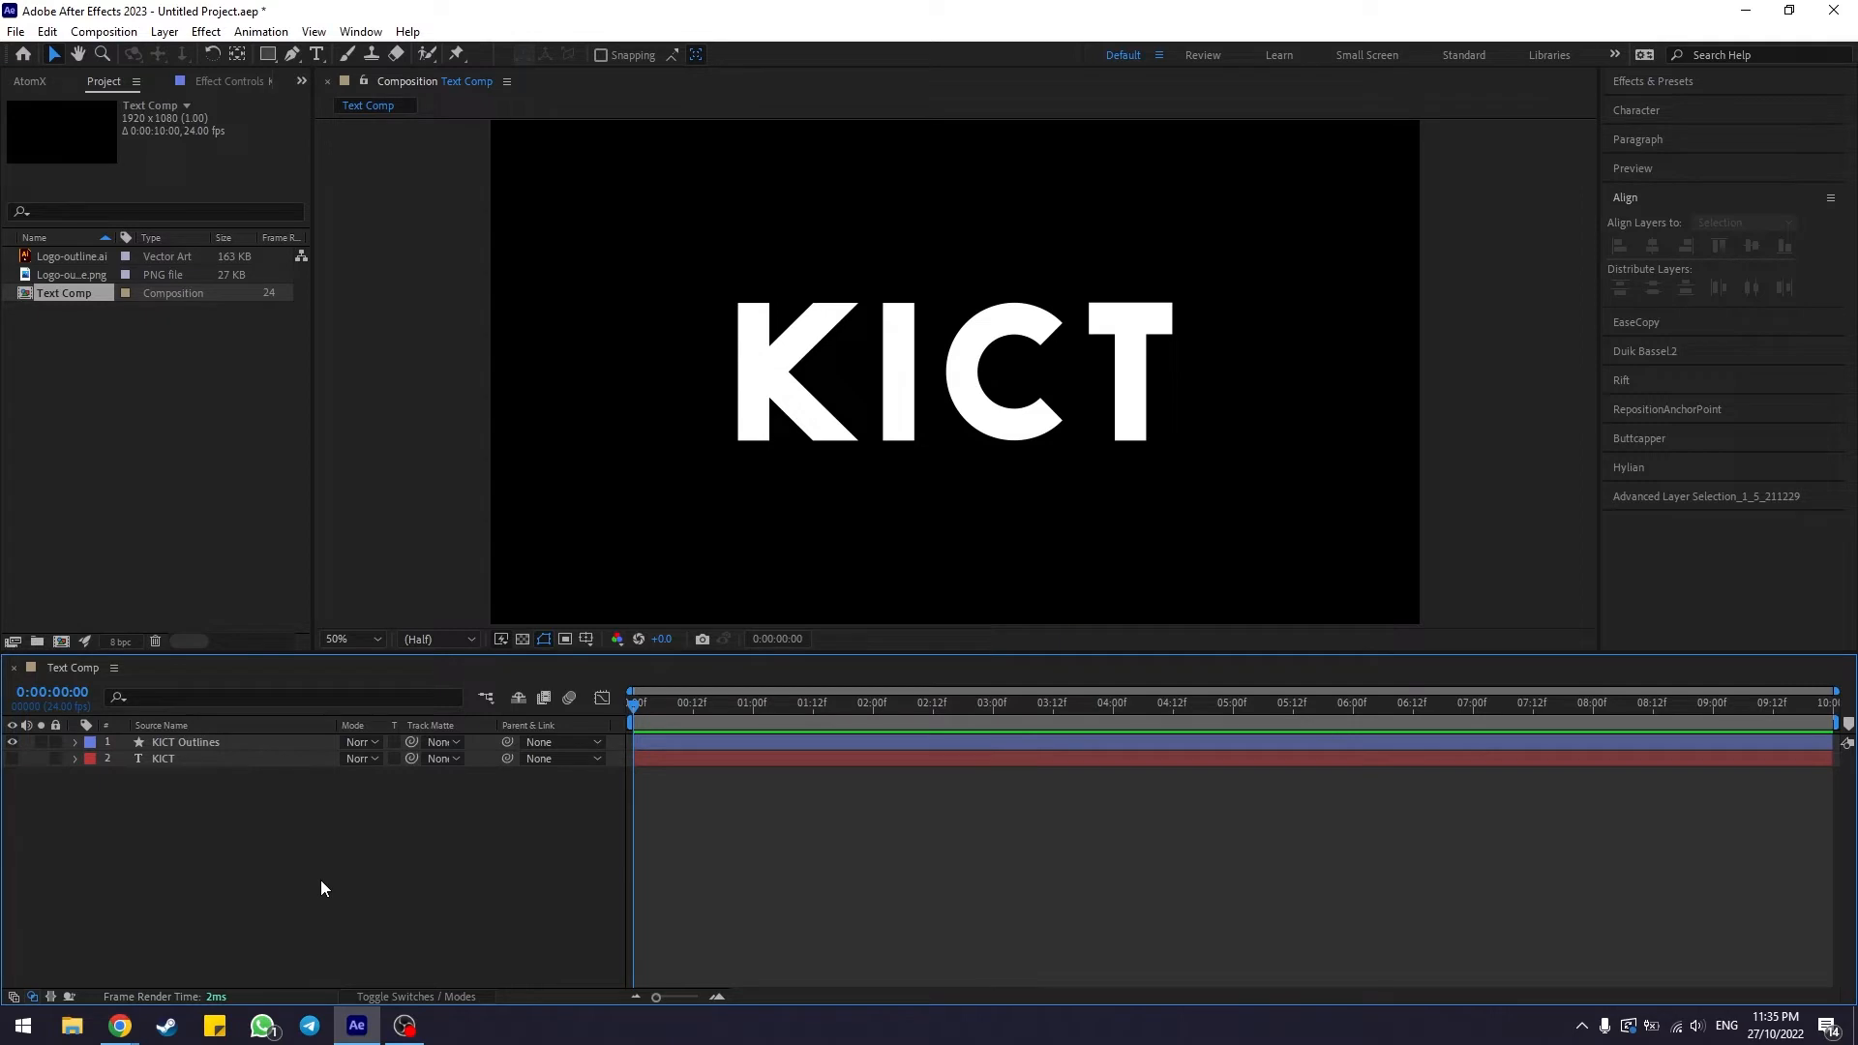
Cycle the KICT Outlines layer's fill type until the fill is set to none
click(302, 742)
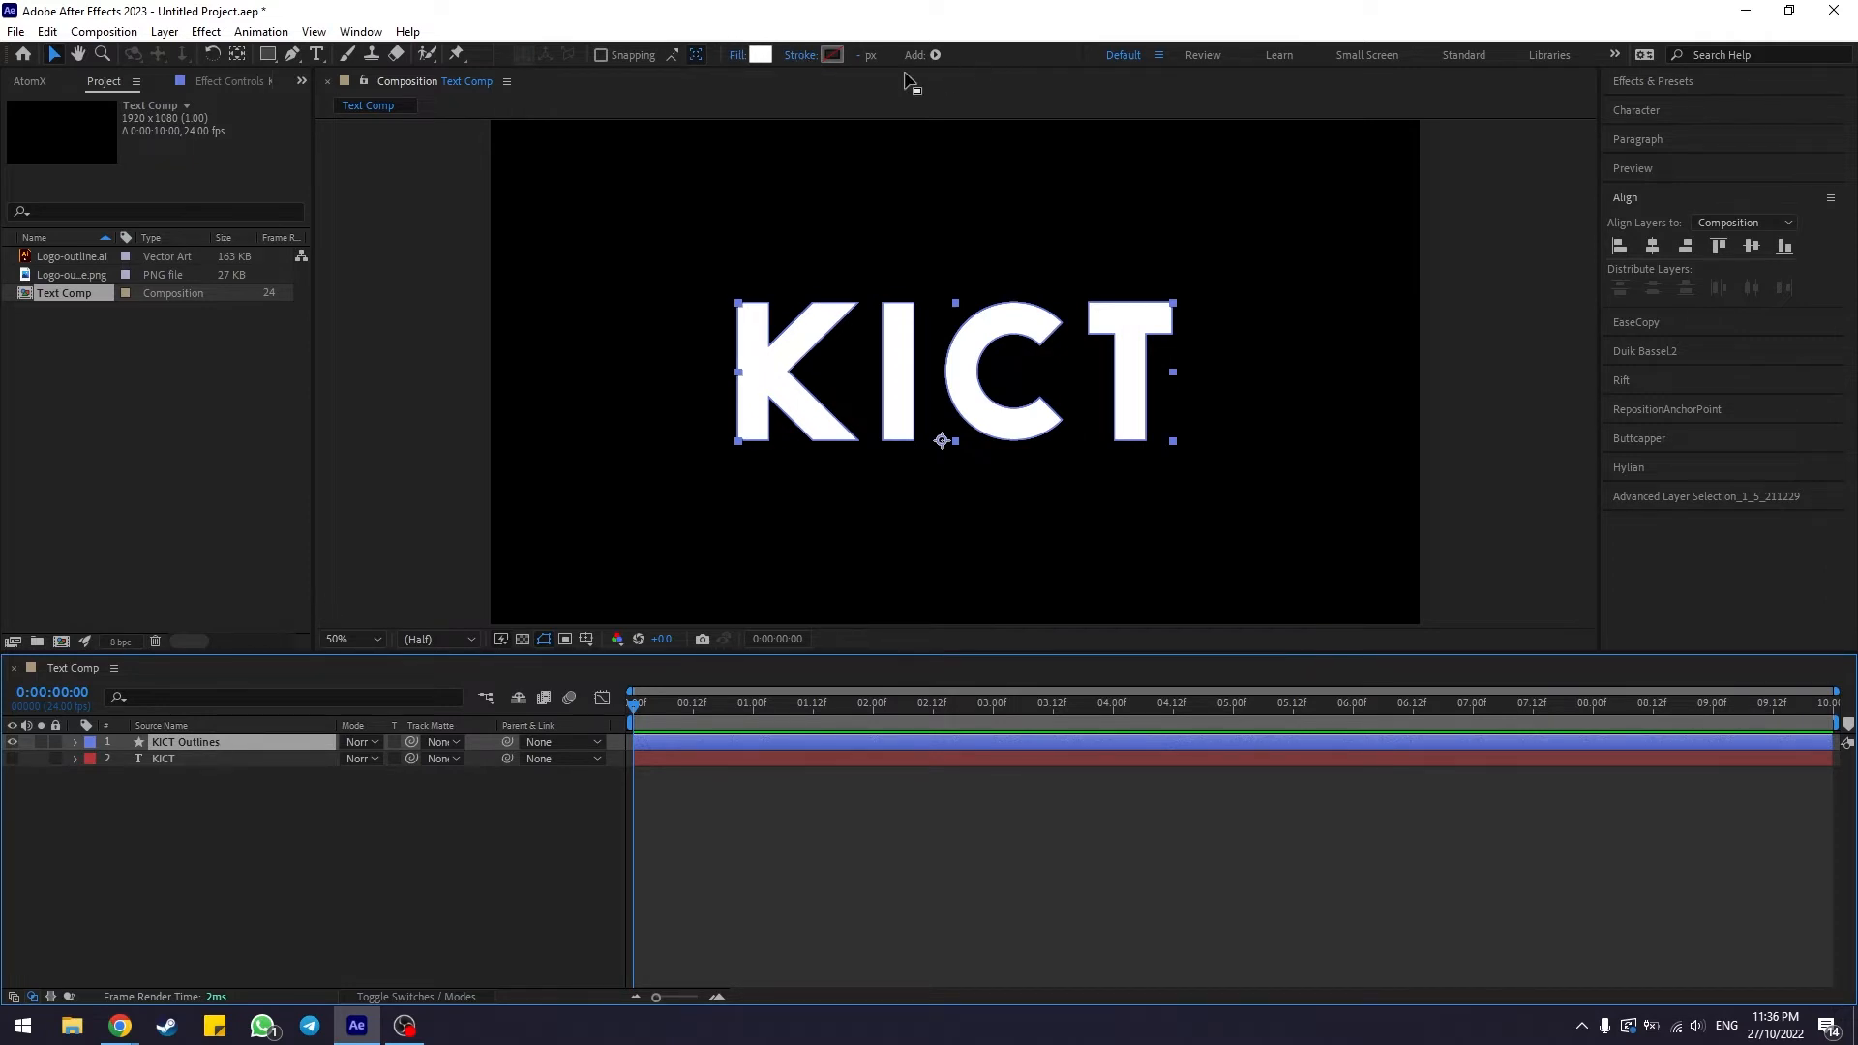
alt+click(764, 57)
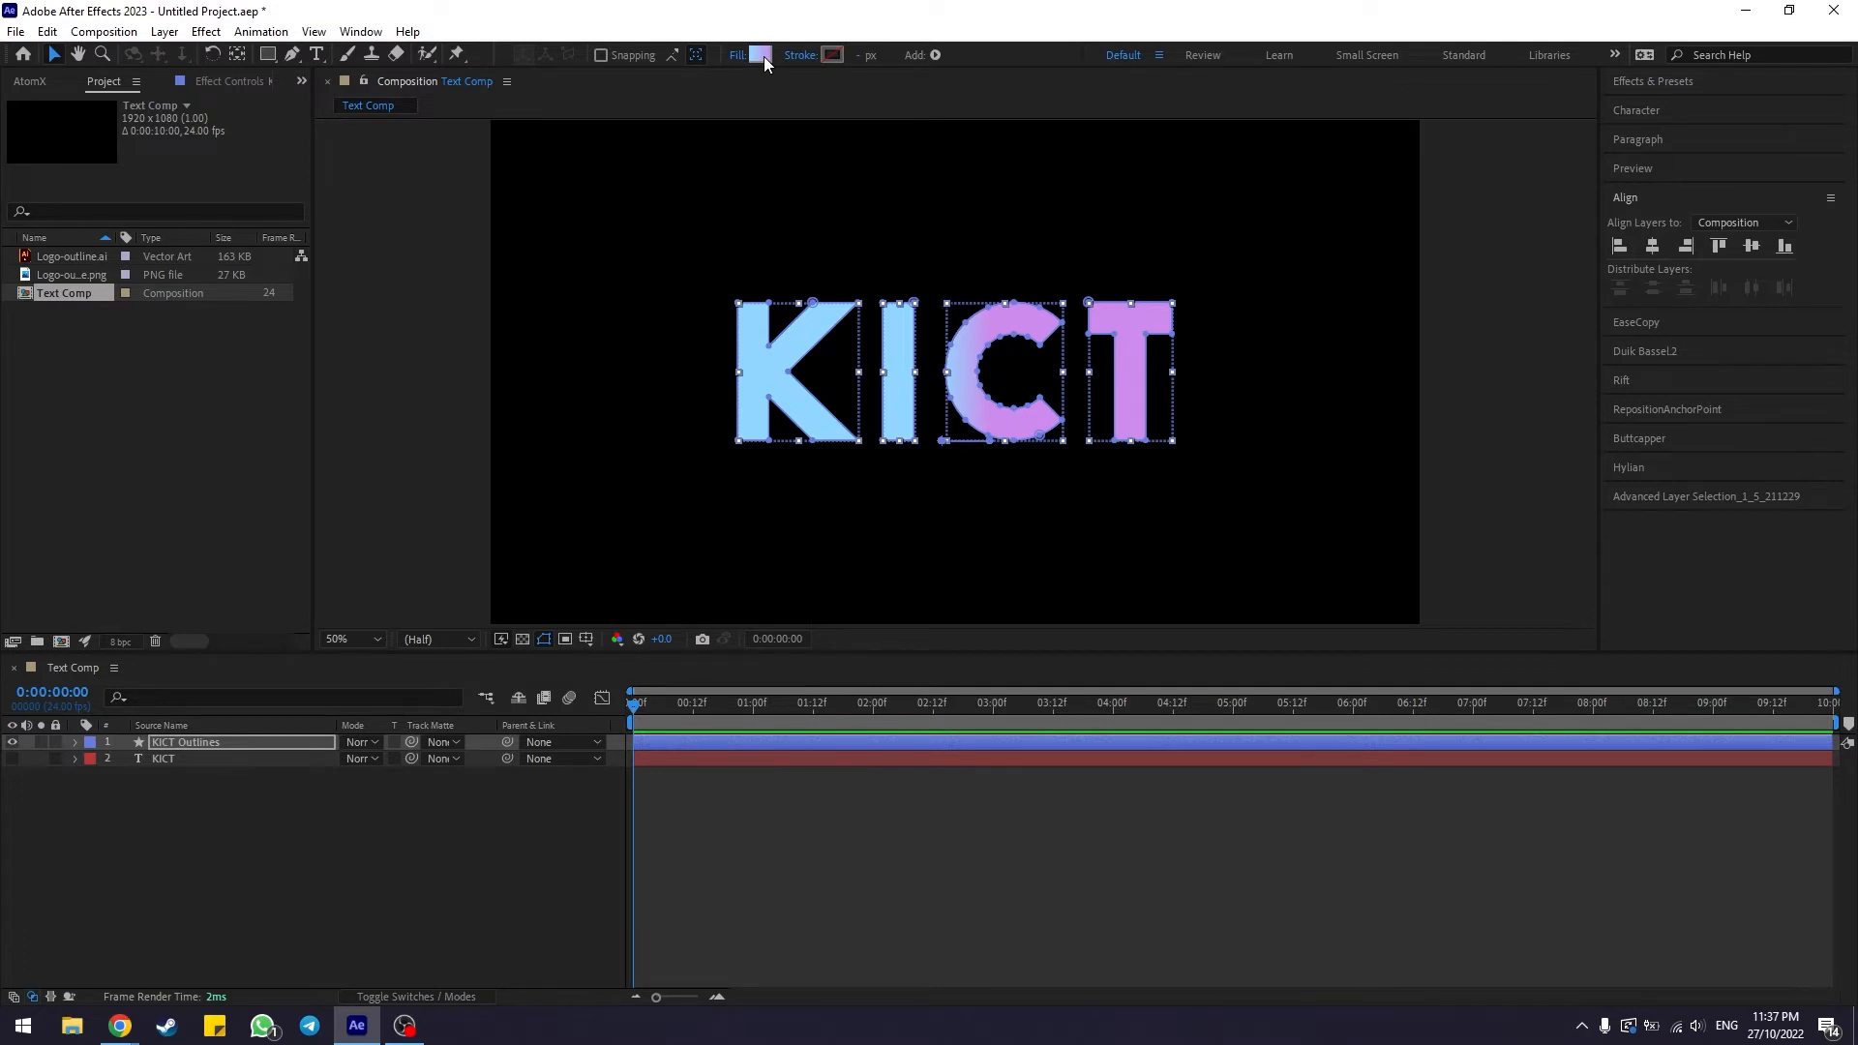
alt+click(764, 56)
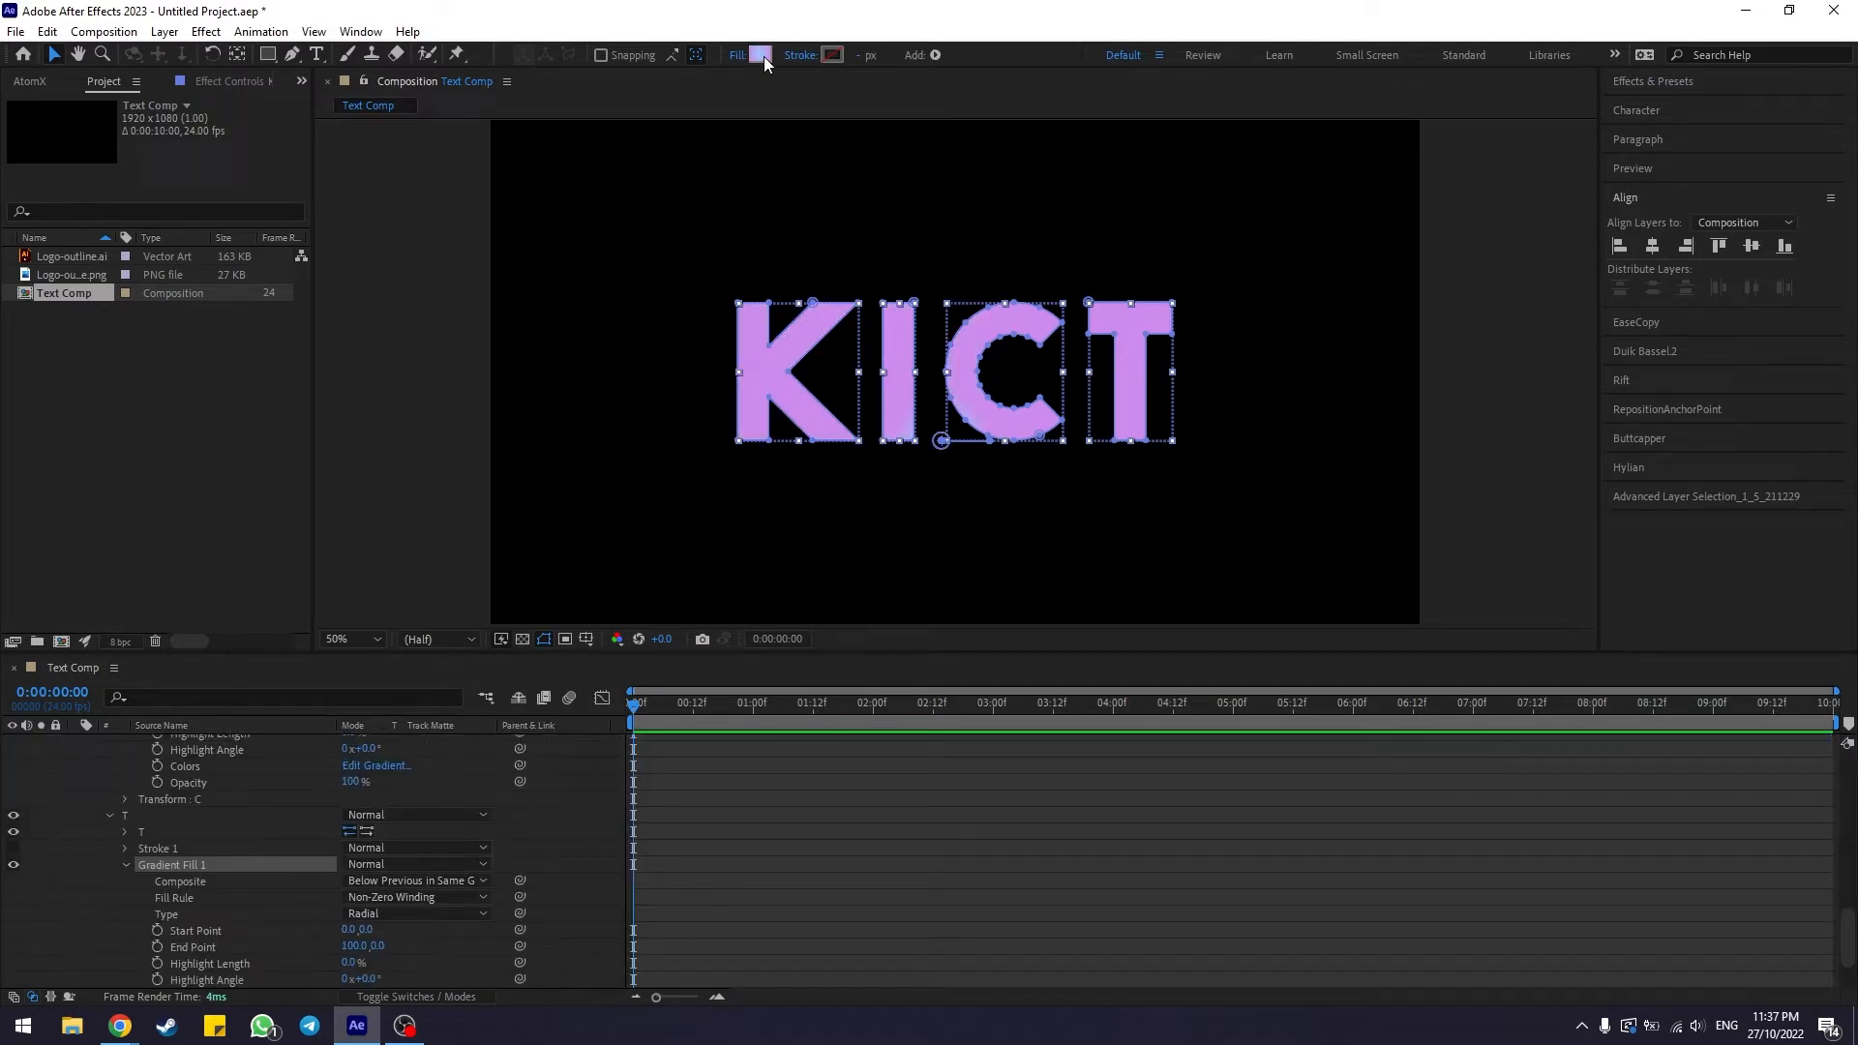
alt+click(763, 56)
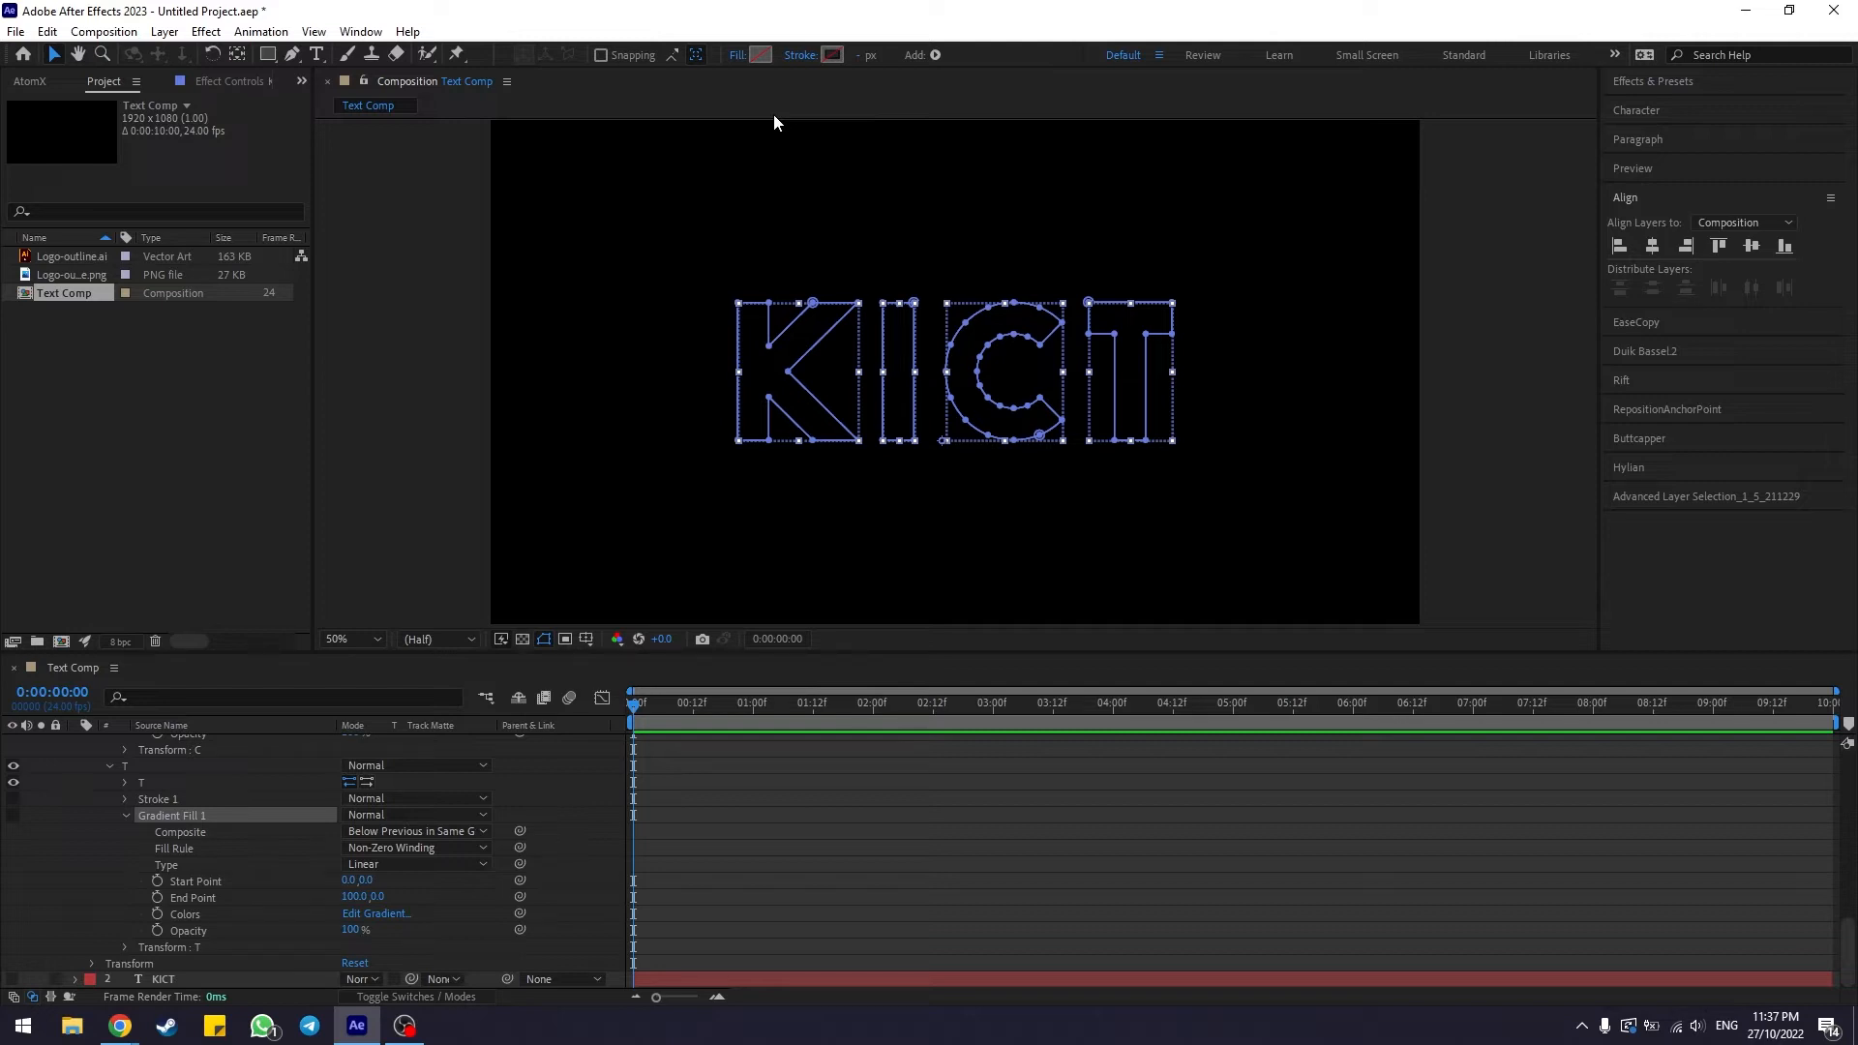
Set the KICT Outlines stroke colour to blue 1B6895 and the stroke width to 5 px
click(833, 58)
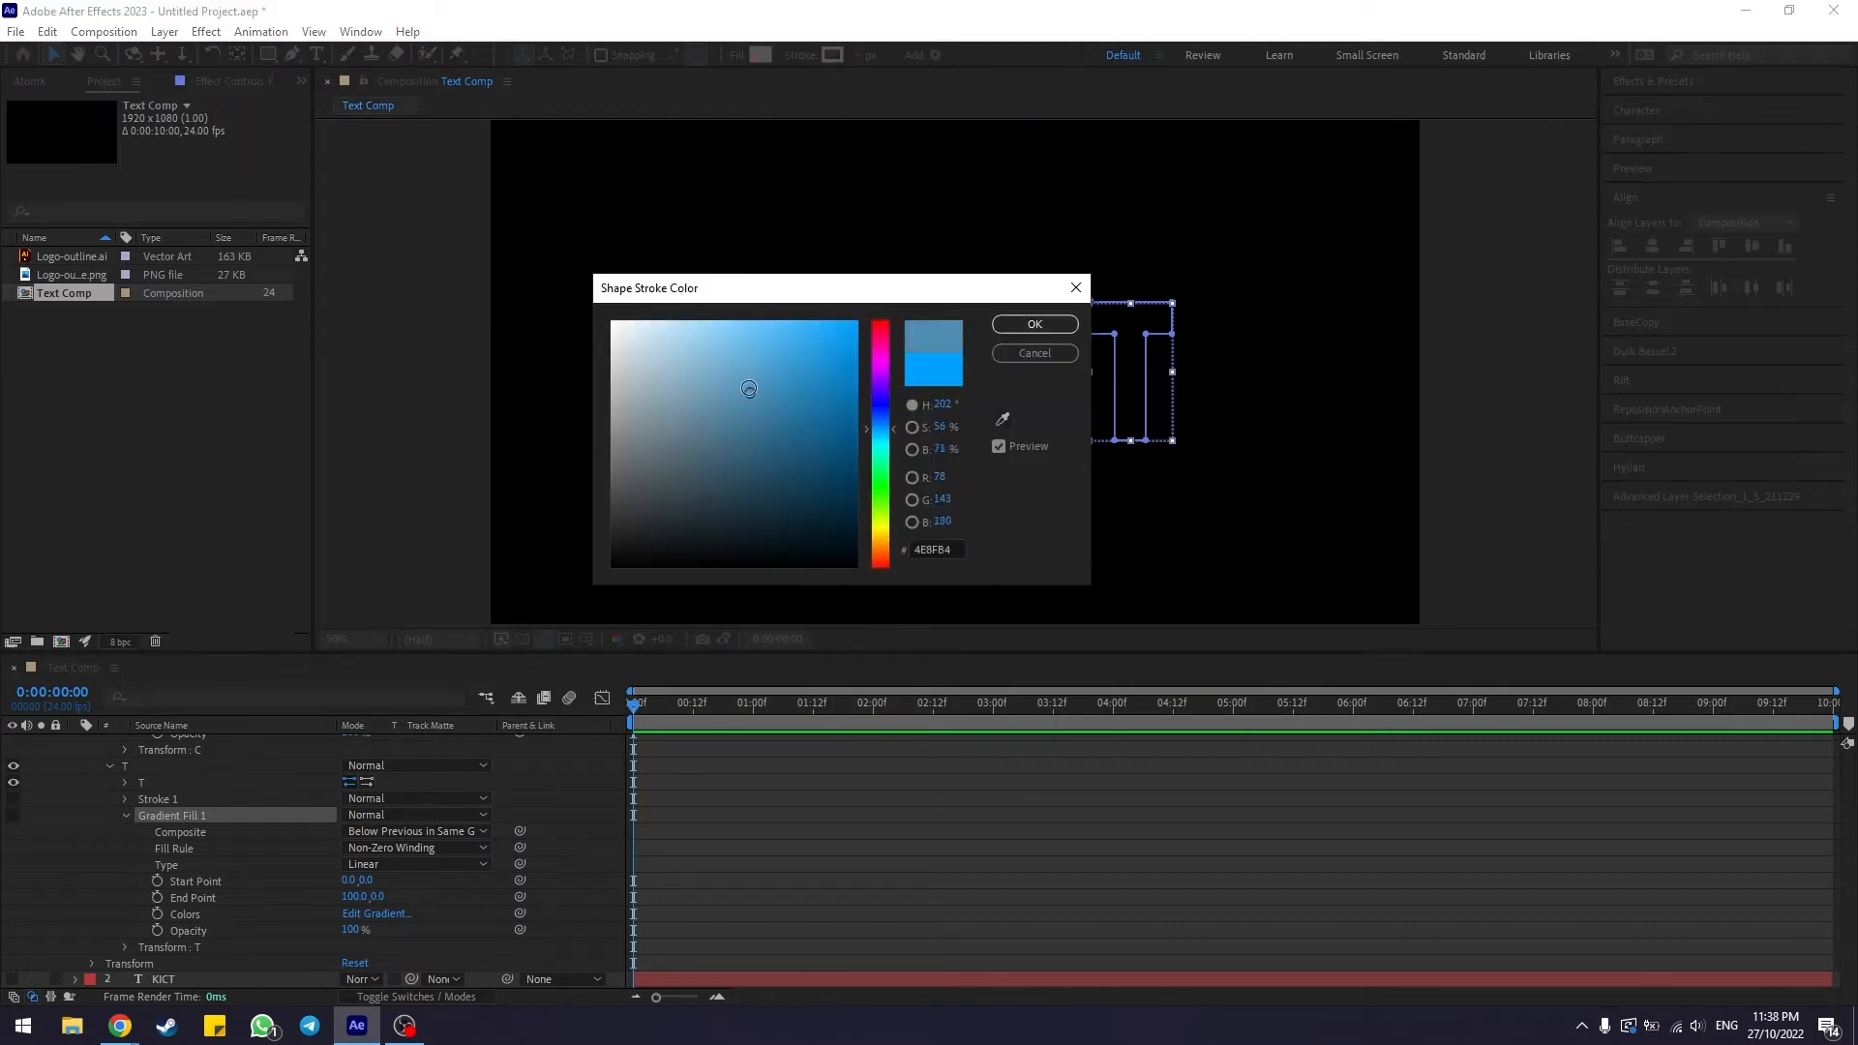
mouse_move(748, 388)
mouse_down()
mouse_move(650, 314)
mouse_move(651, 484)
mouse_move(813, 423)
mouse_up()
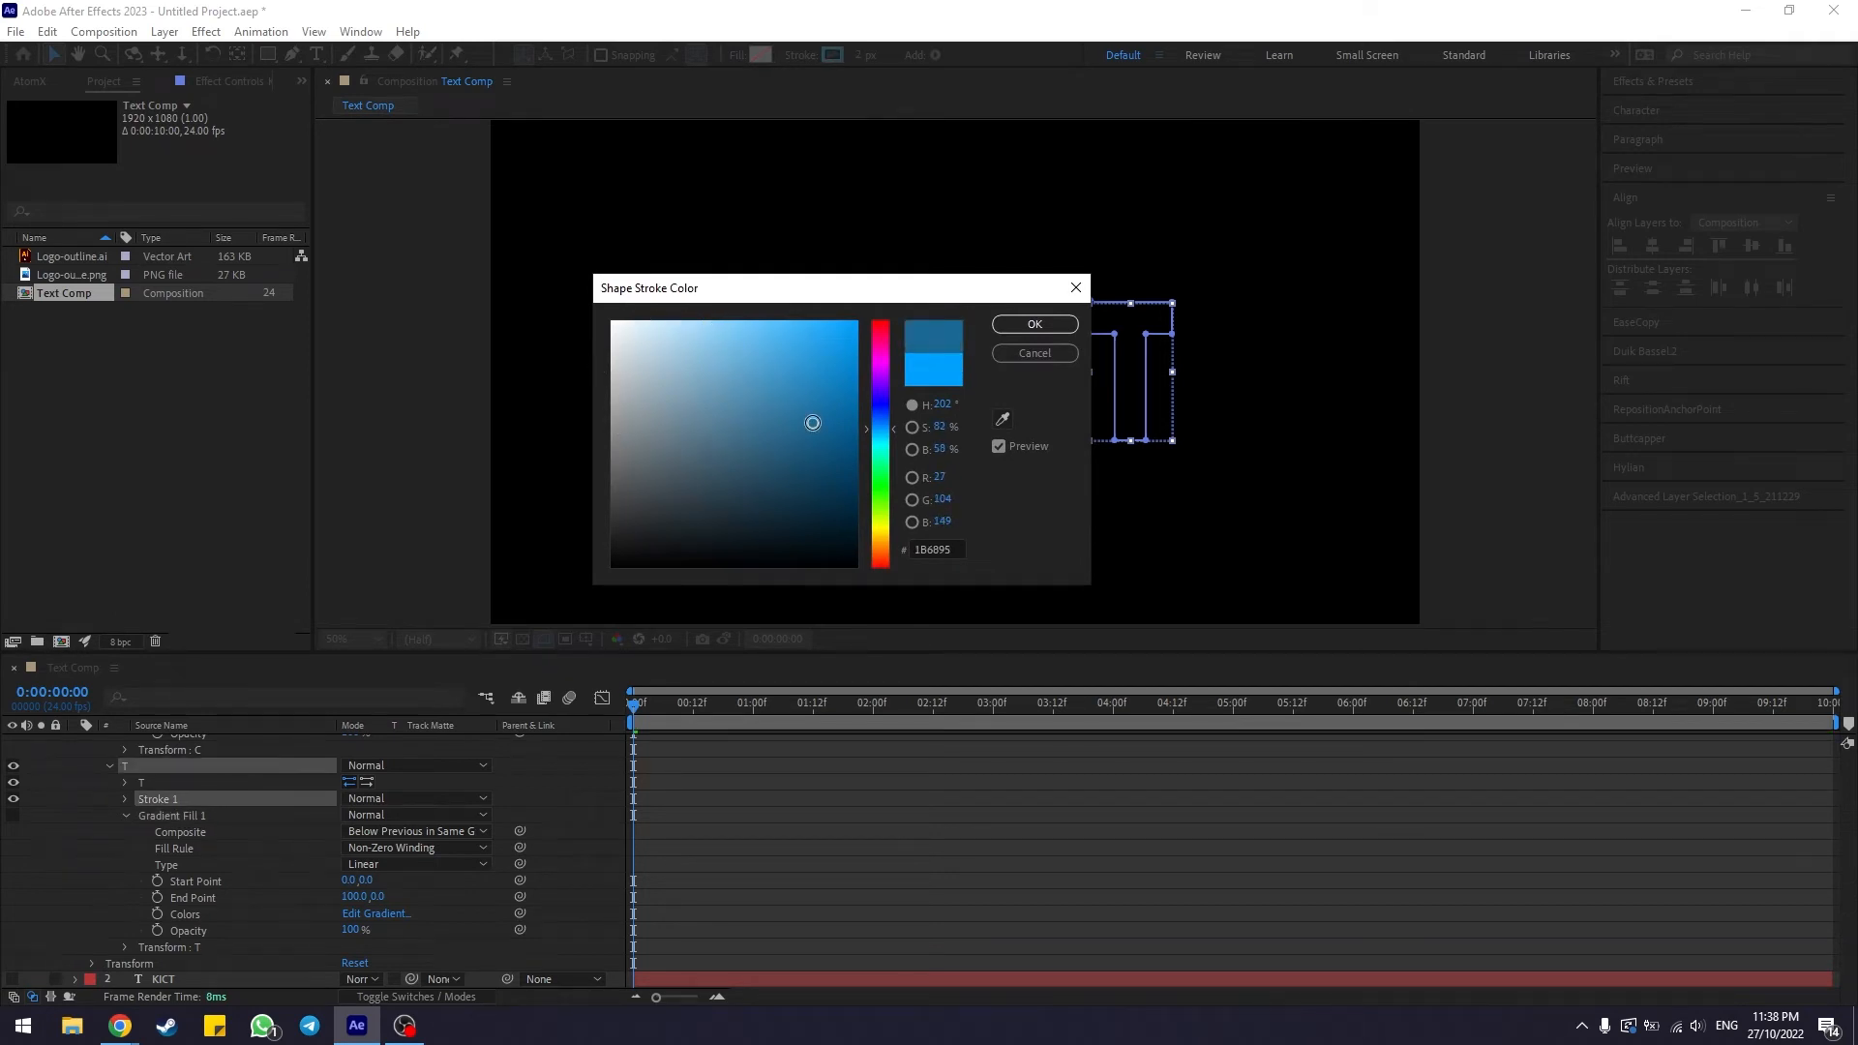
key(Return)
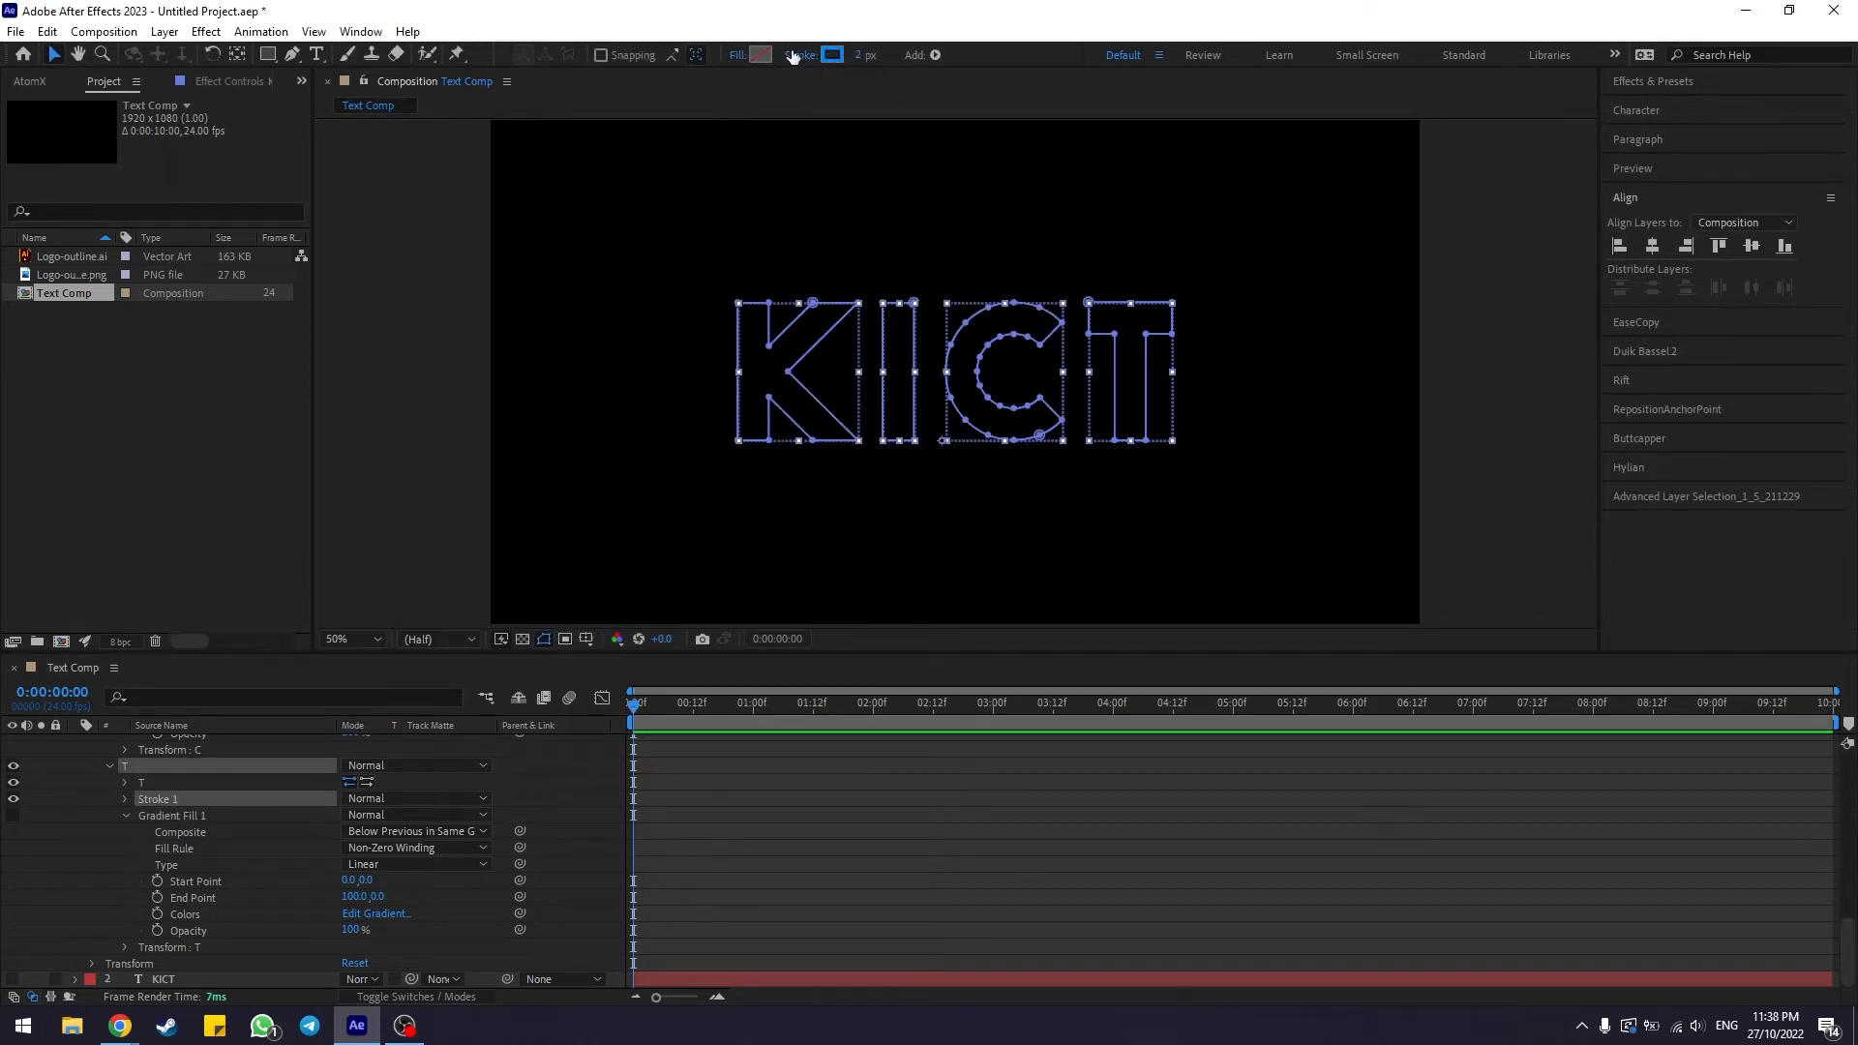
click(863, 57)
text(5)
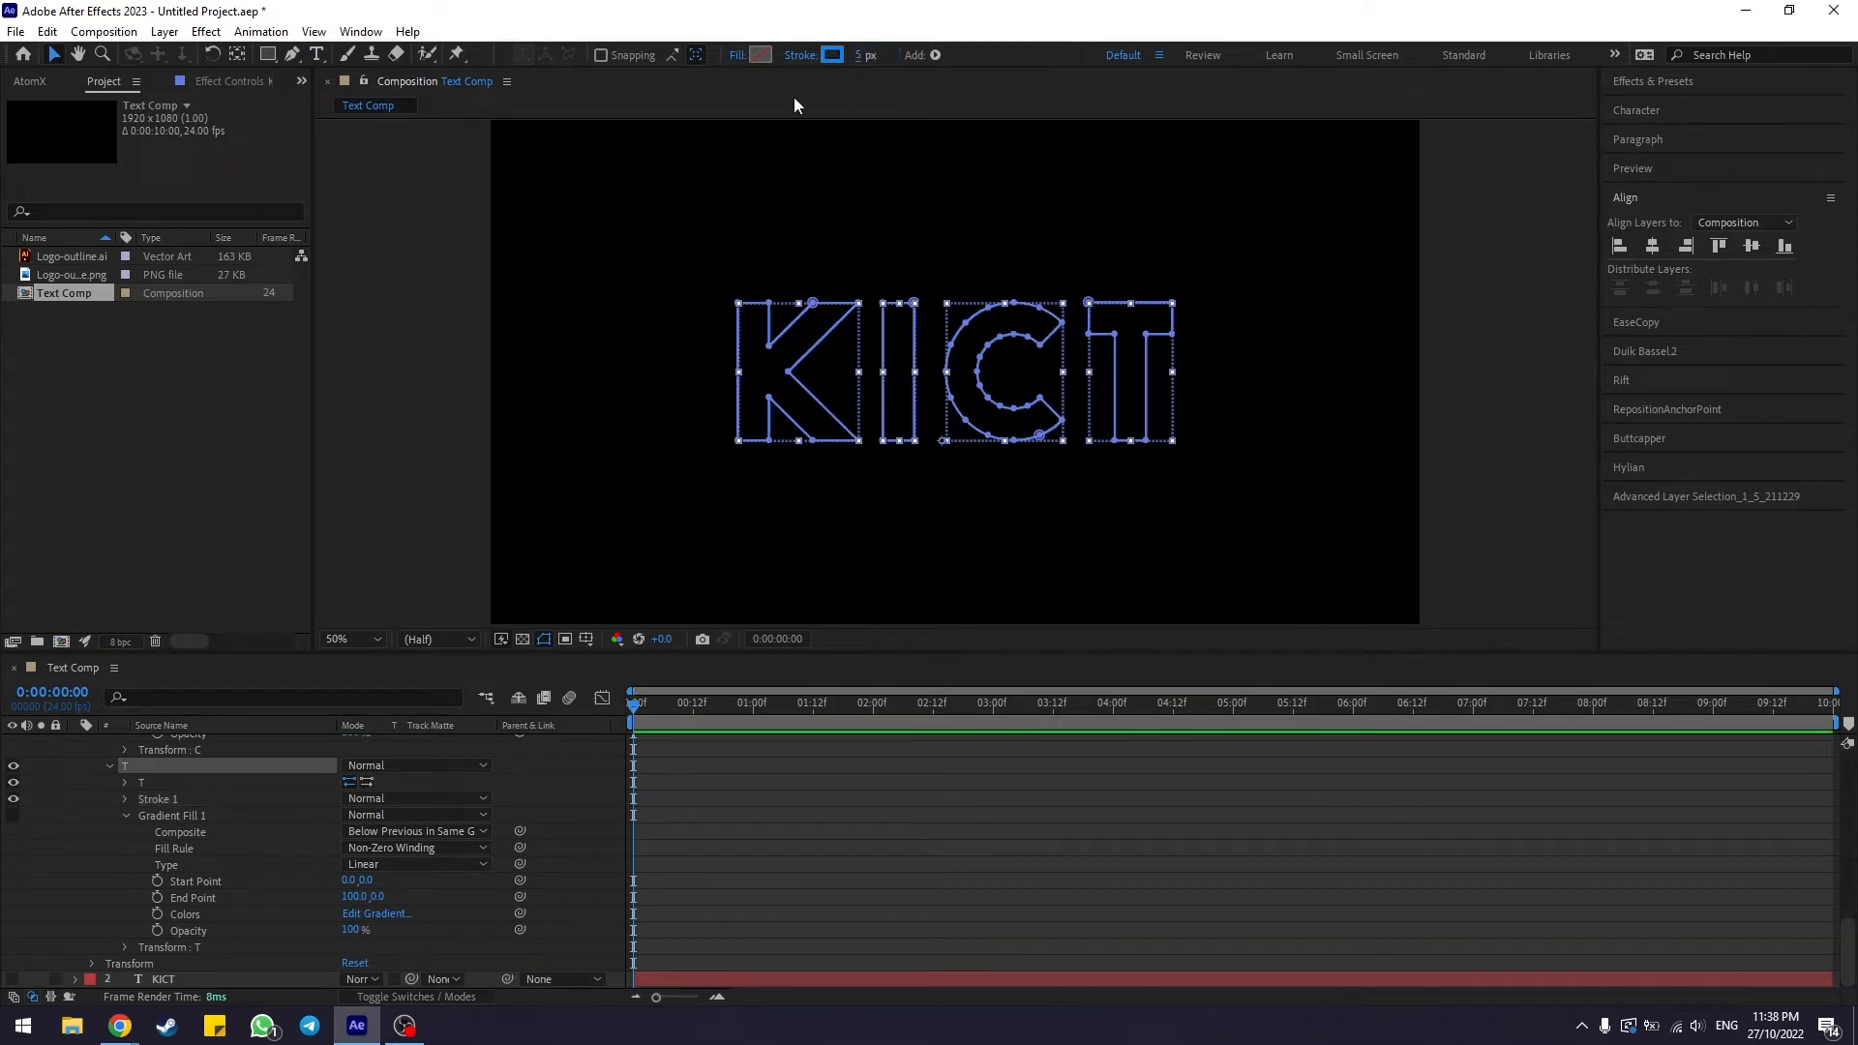
Inspect the stroked KICT outlines in the viewer and the layer's shape contents in the timeline
click(447, 315)
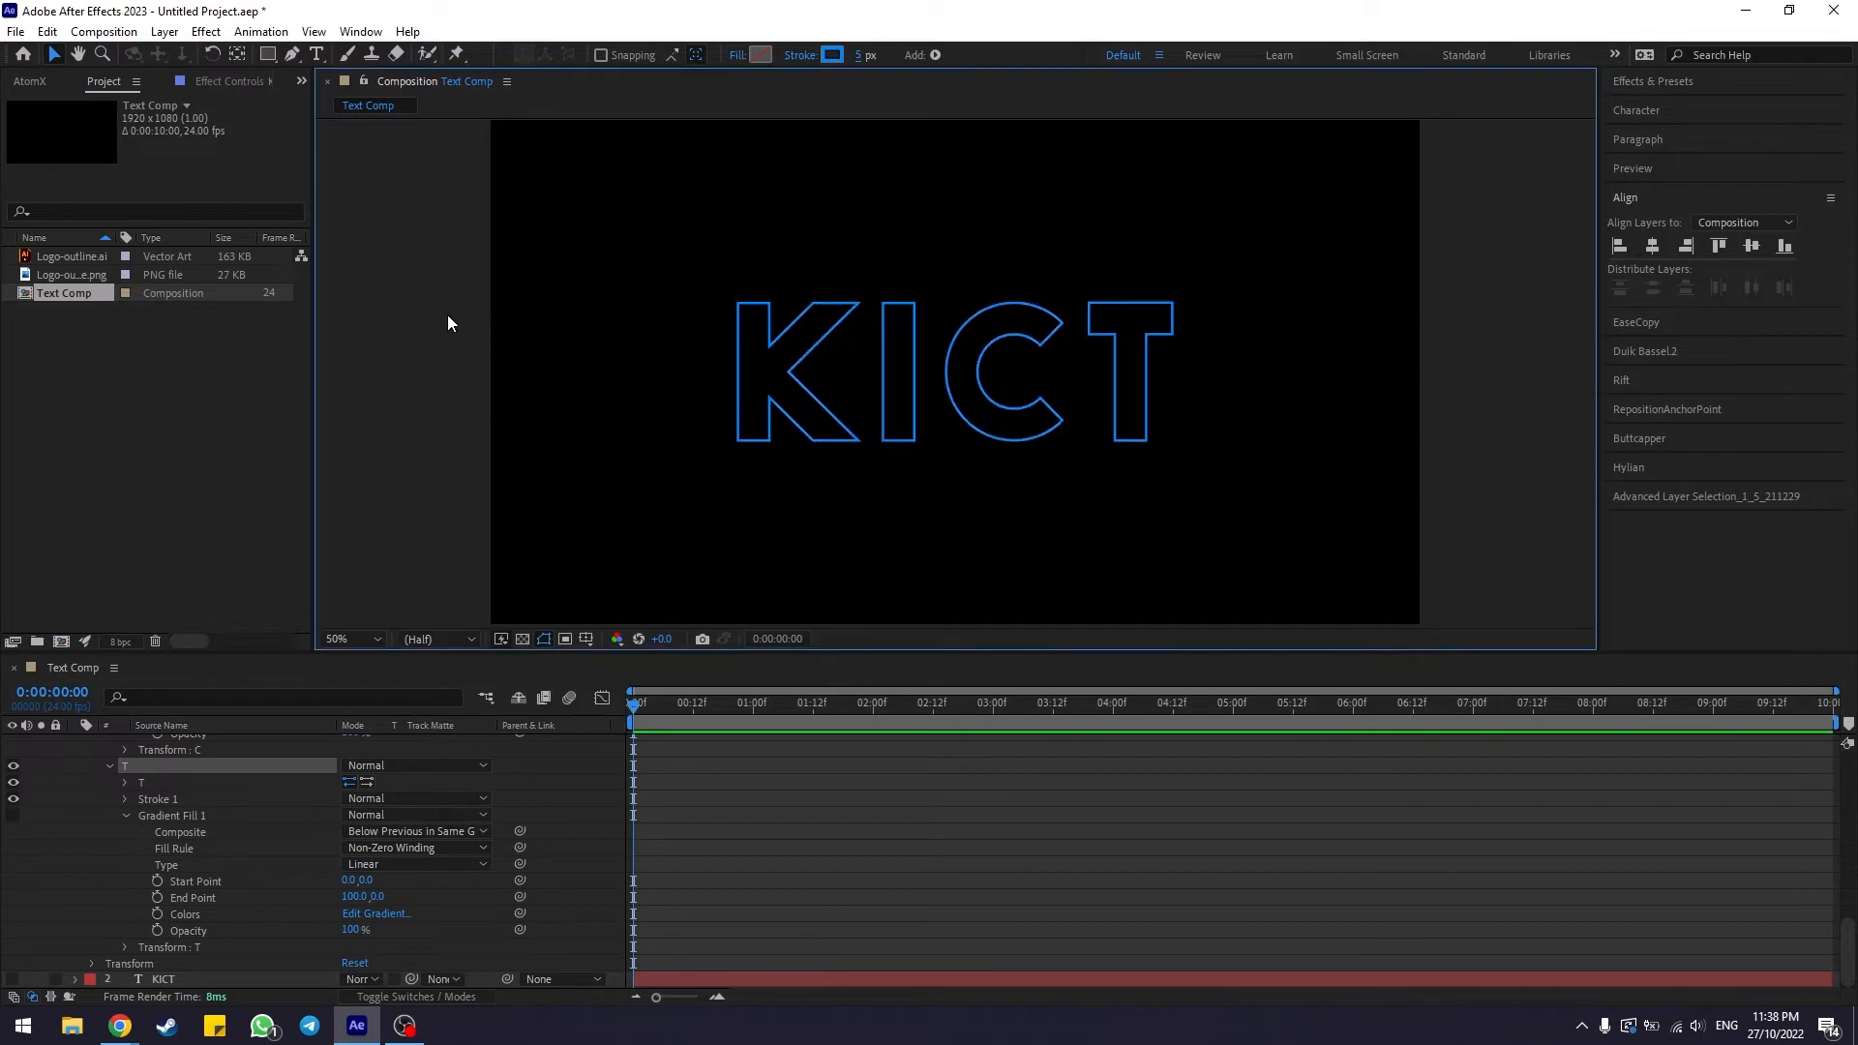
click(1045, 350)
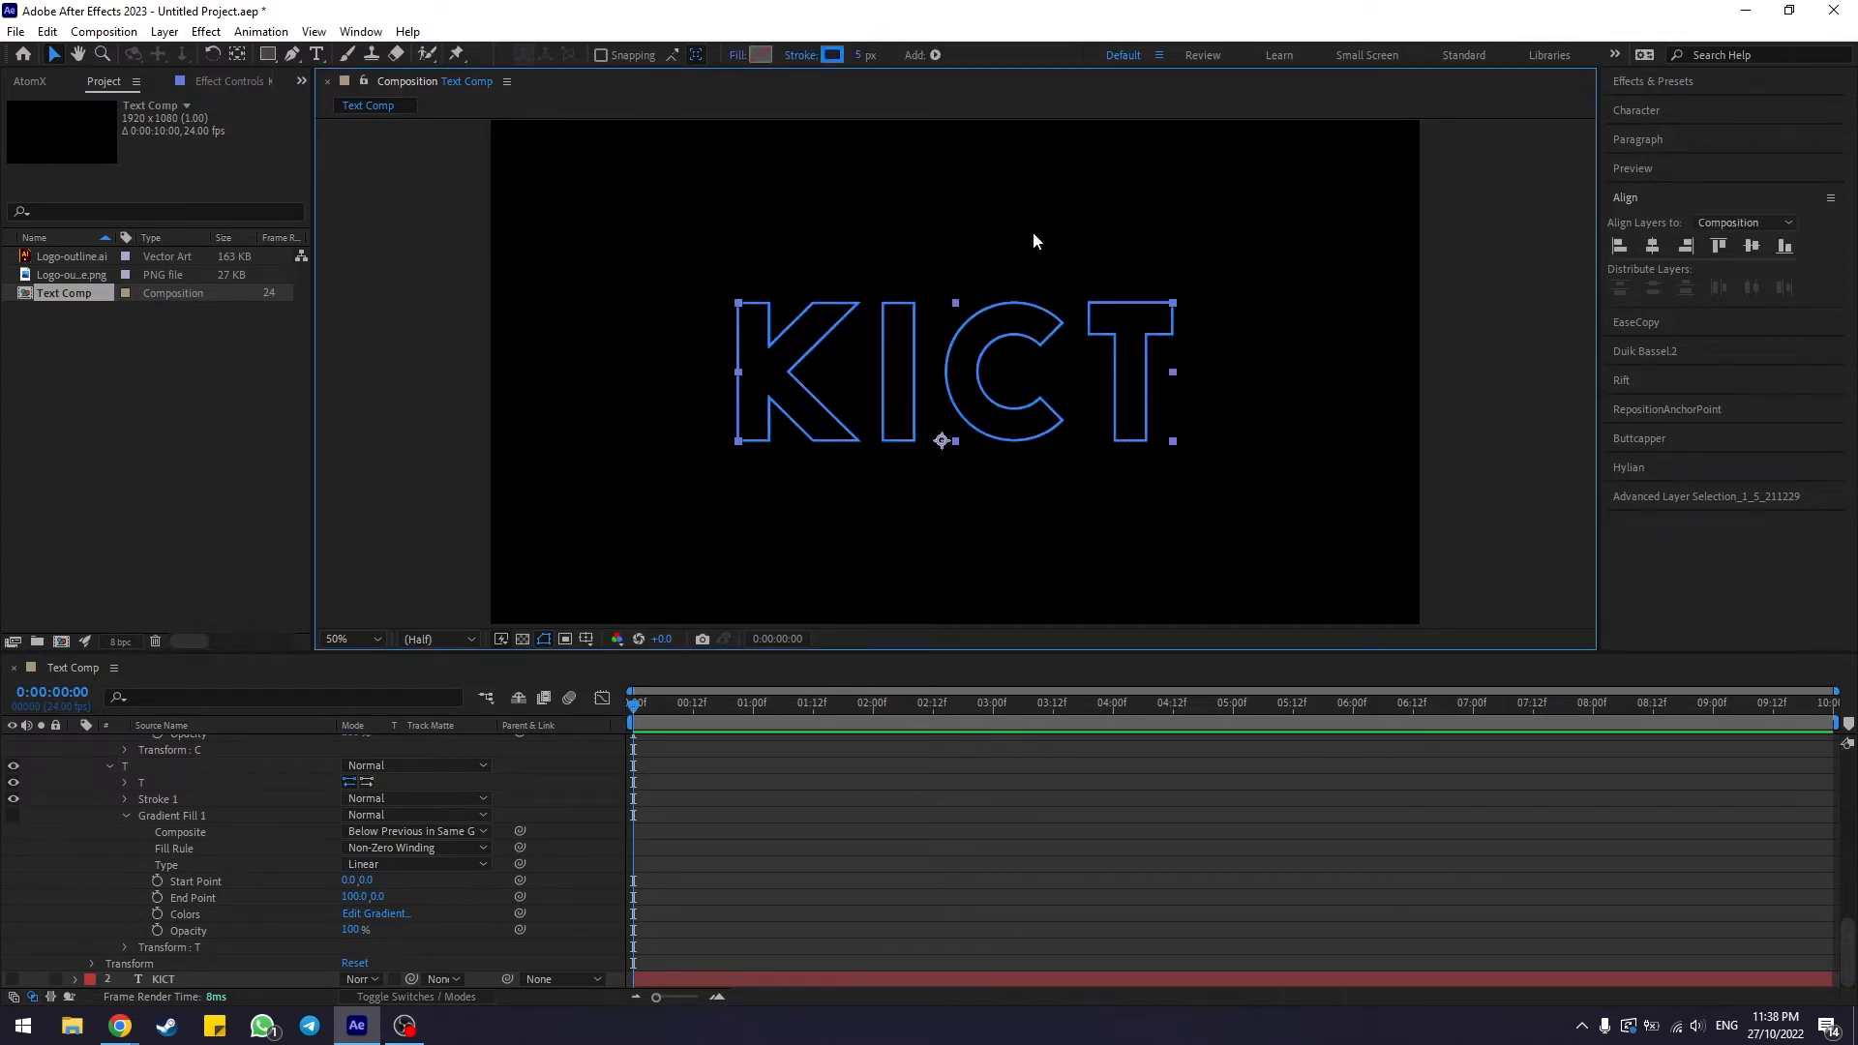
click(433, 284)
scroll(544, 841, up, 4)
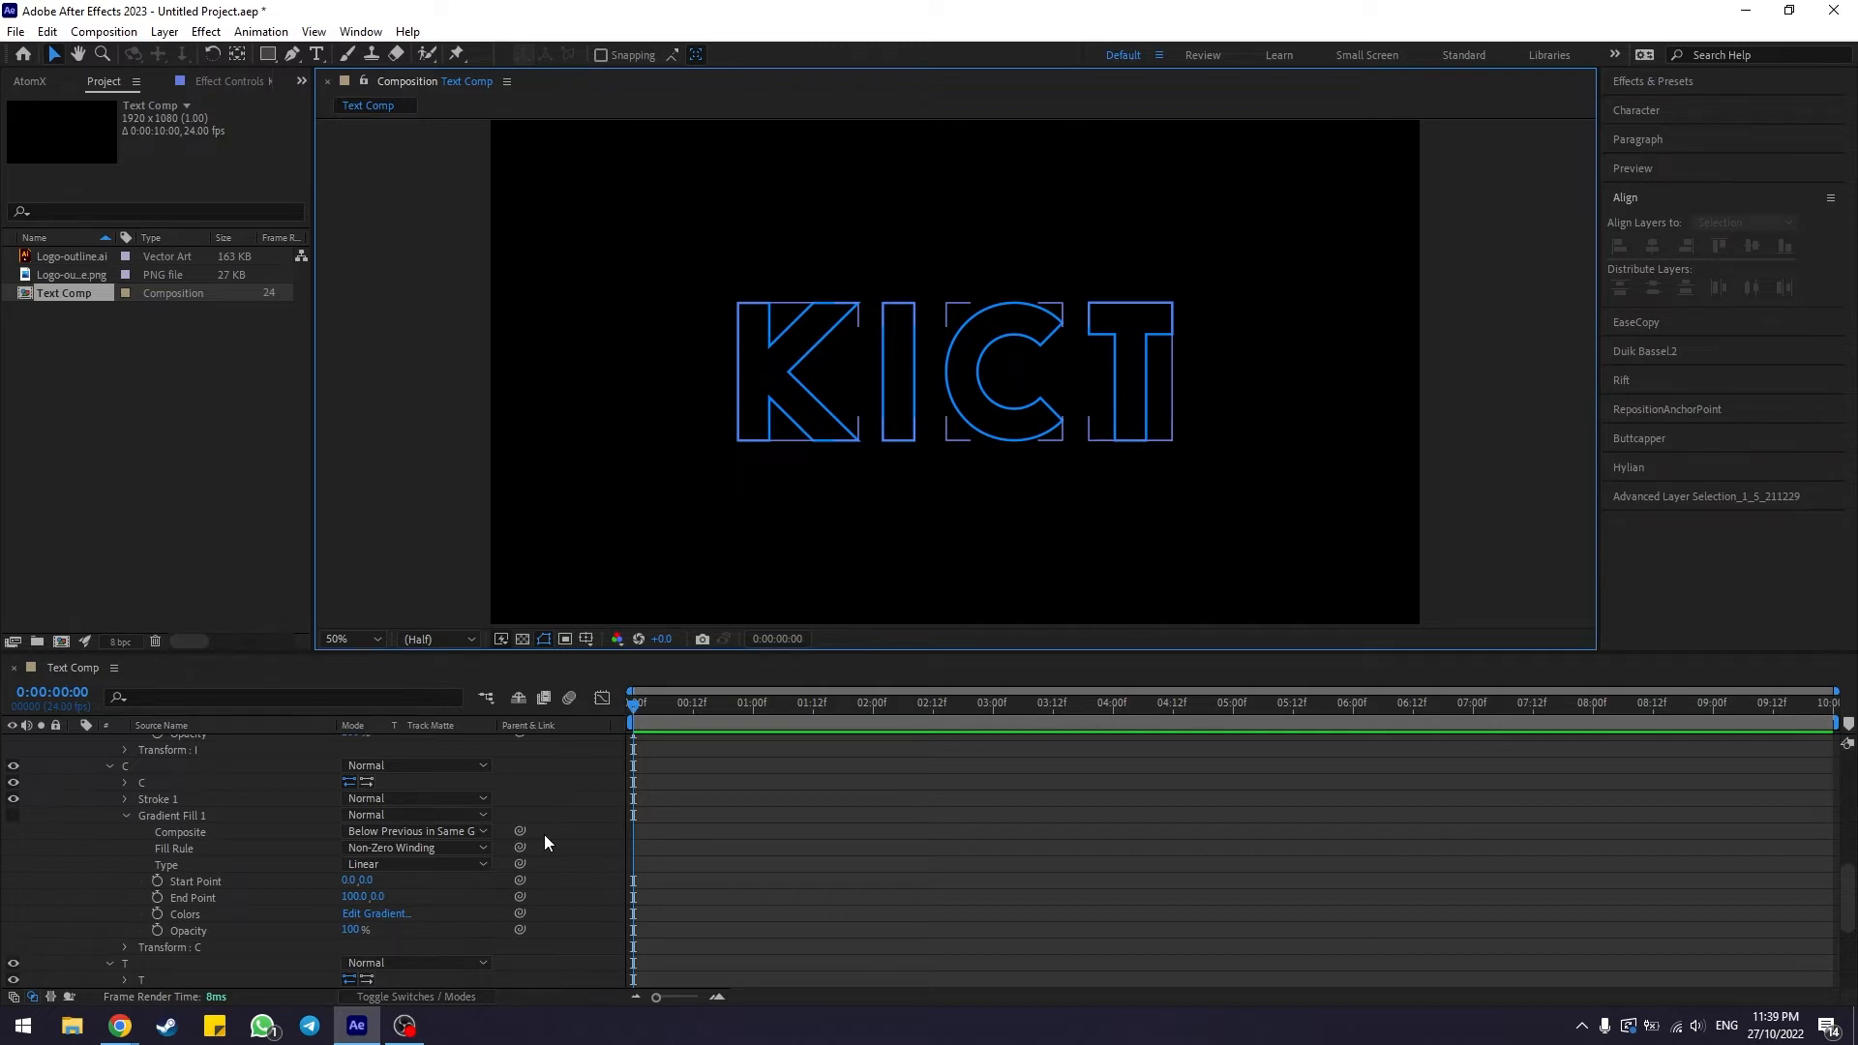
scroll(561, 822, up, 6)
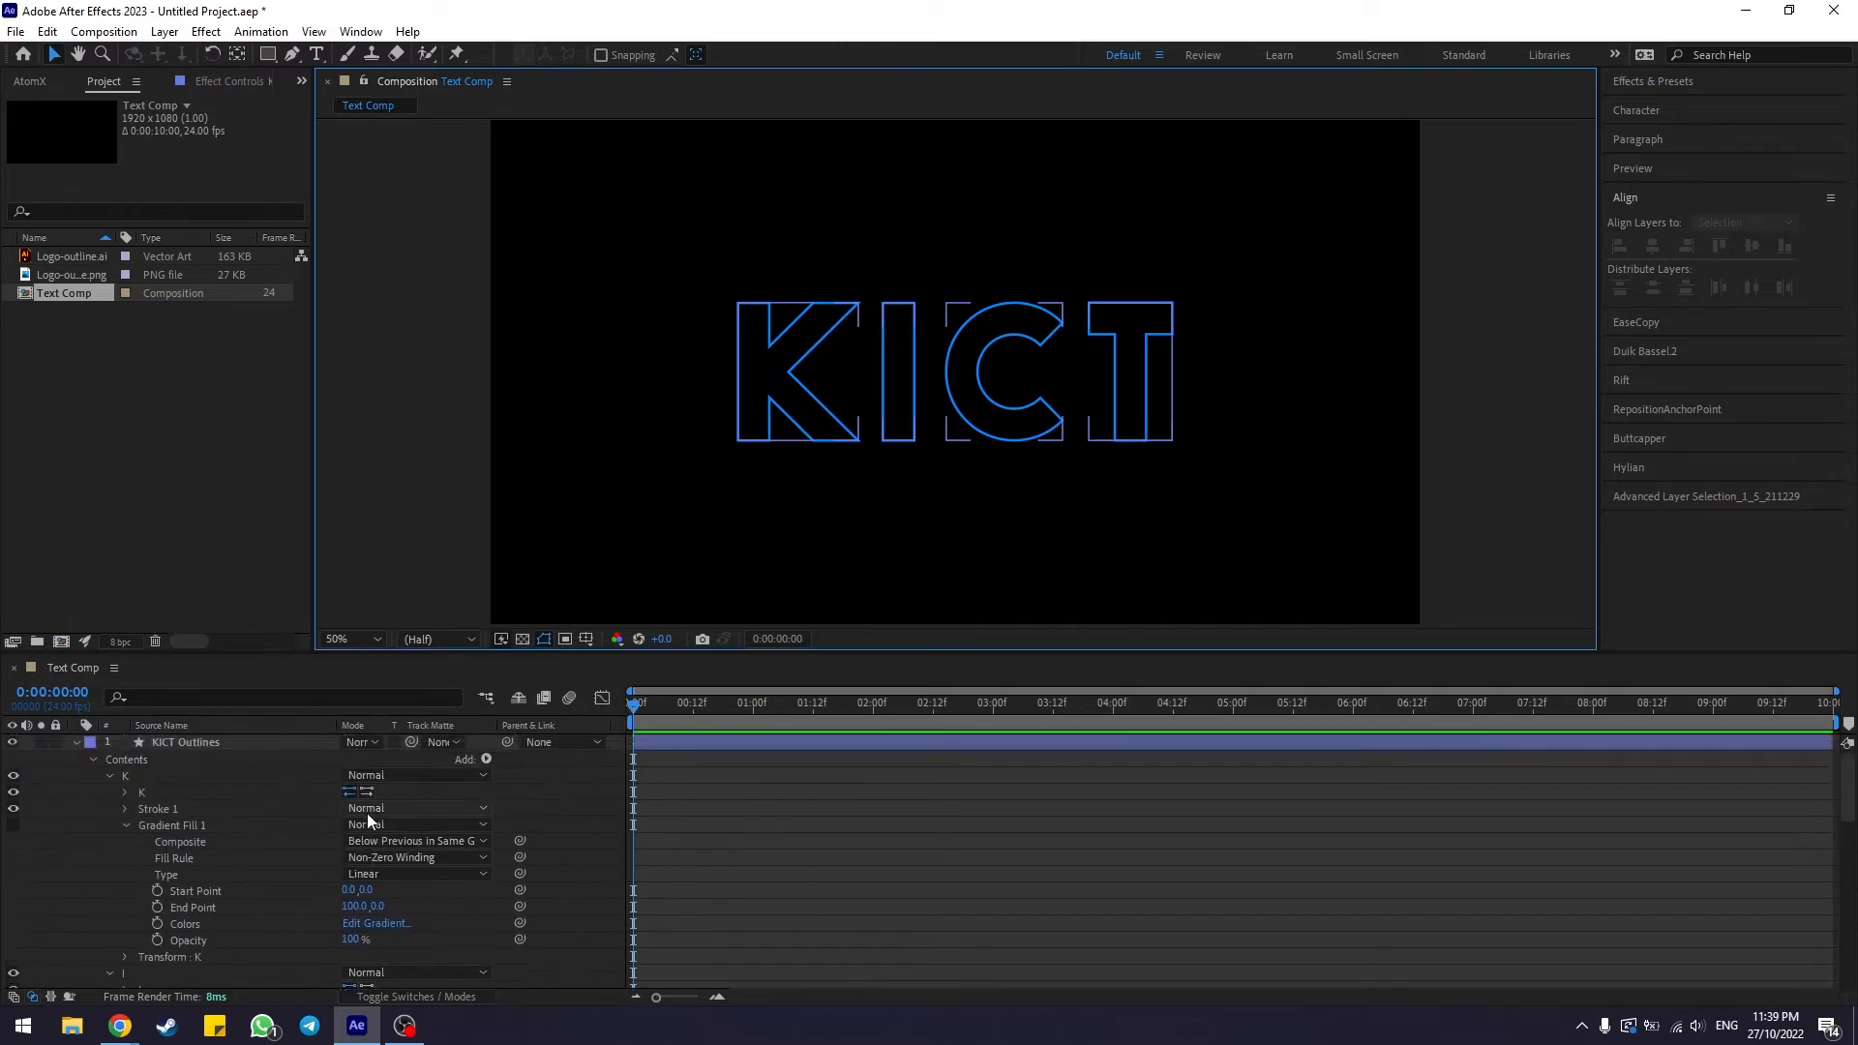
scroll(168, 828, down, 5)
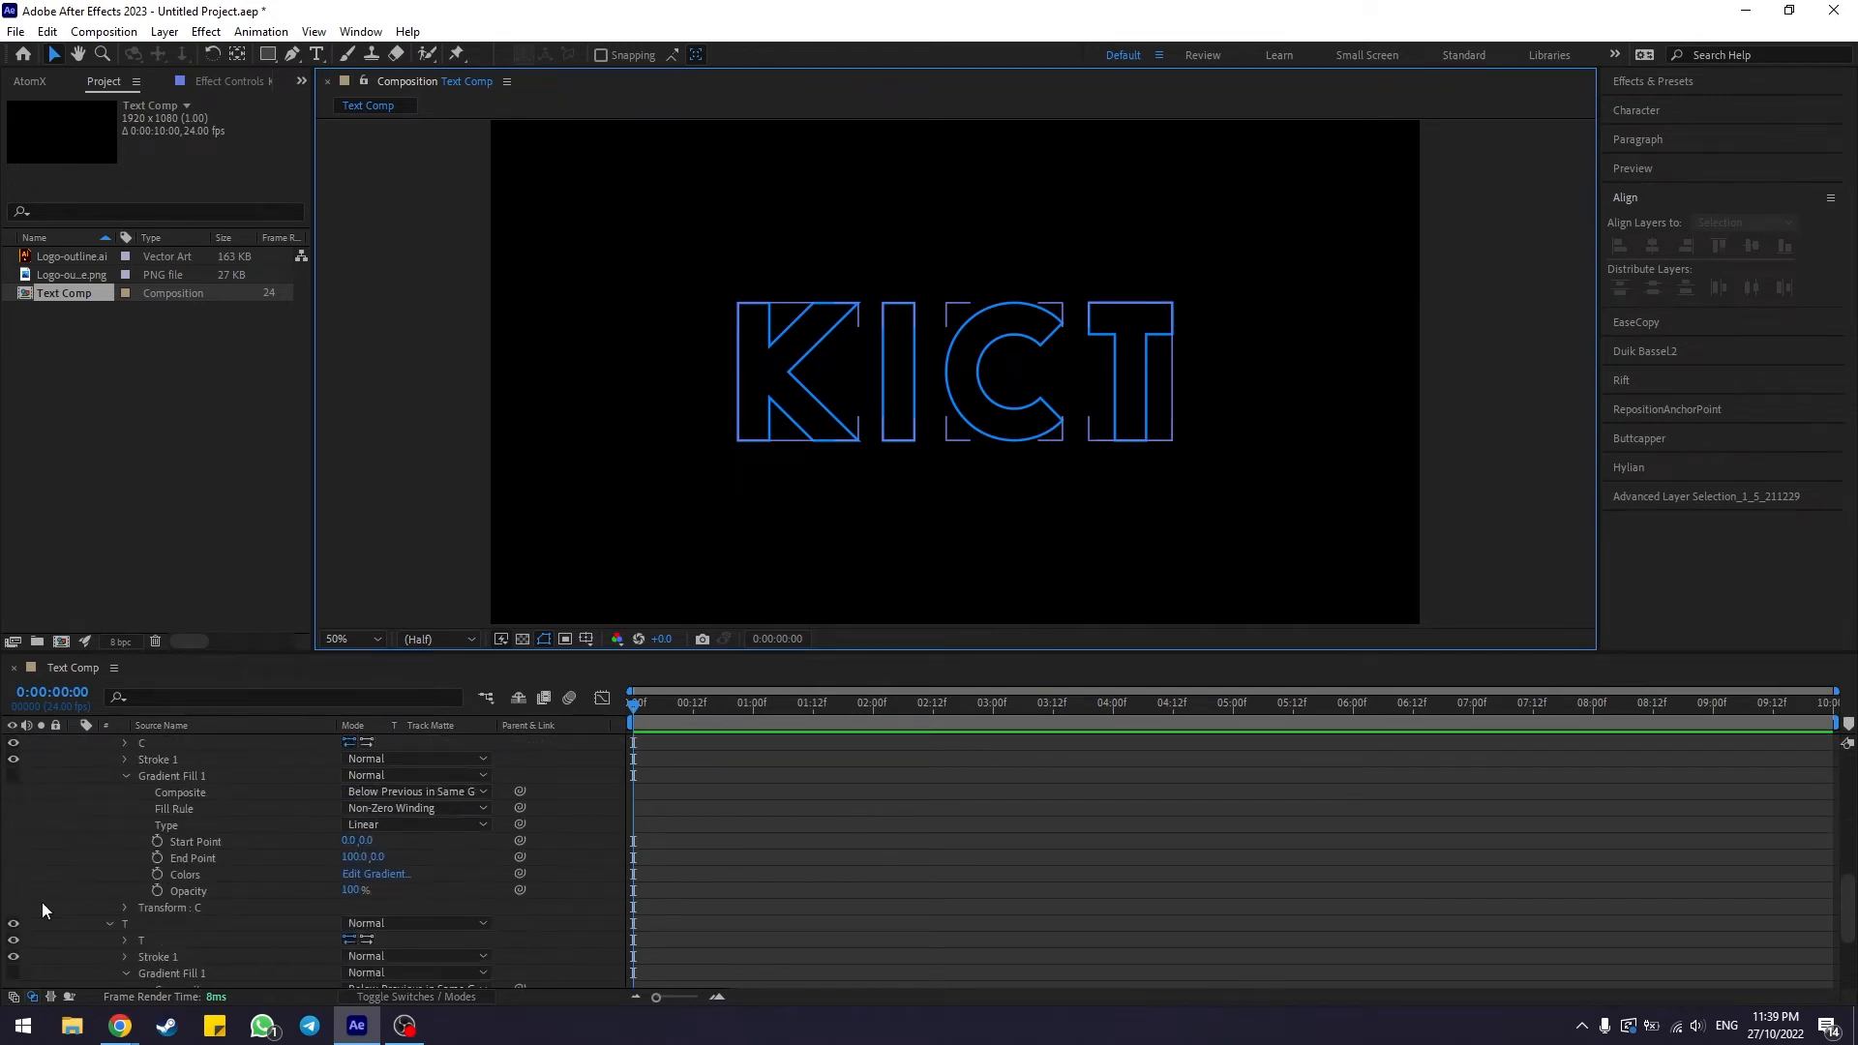
scroll(217, 884, up, 5)
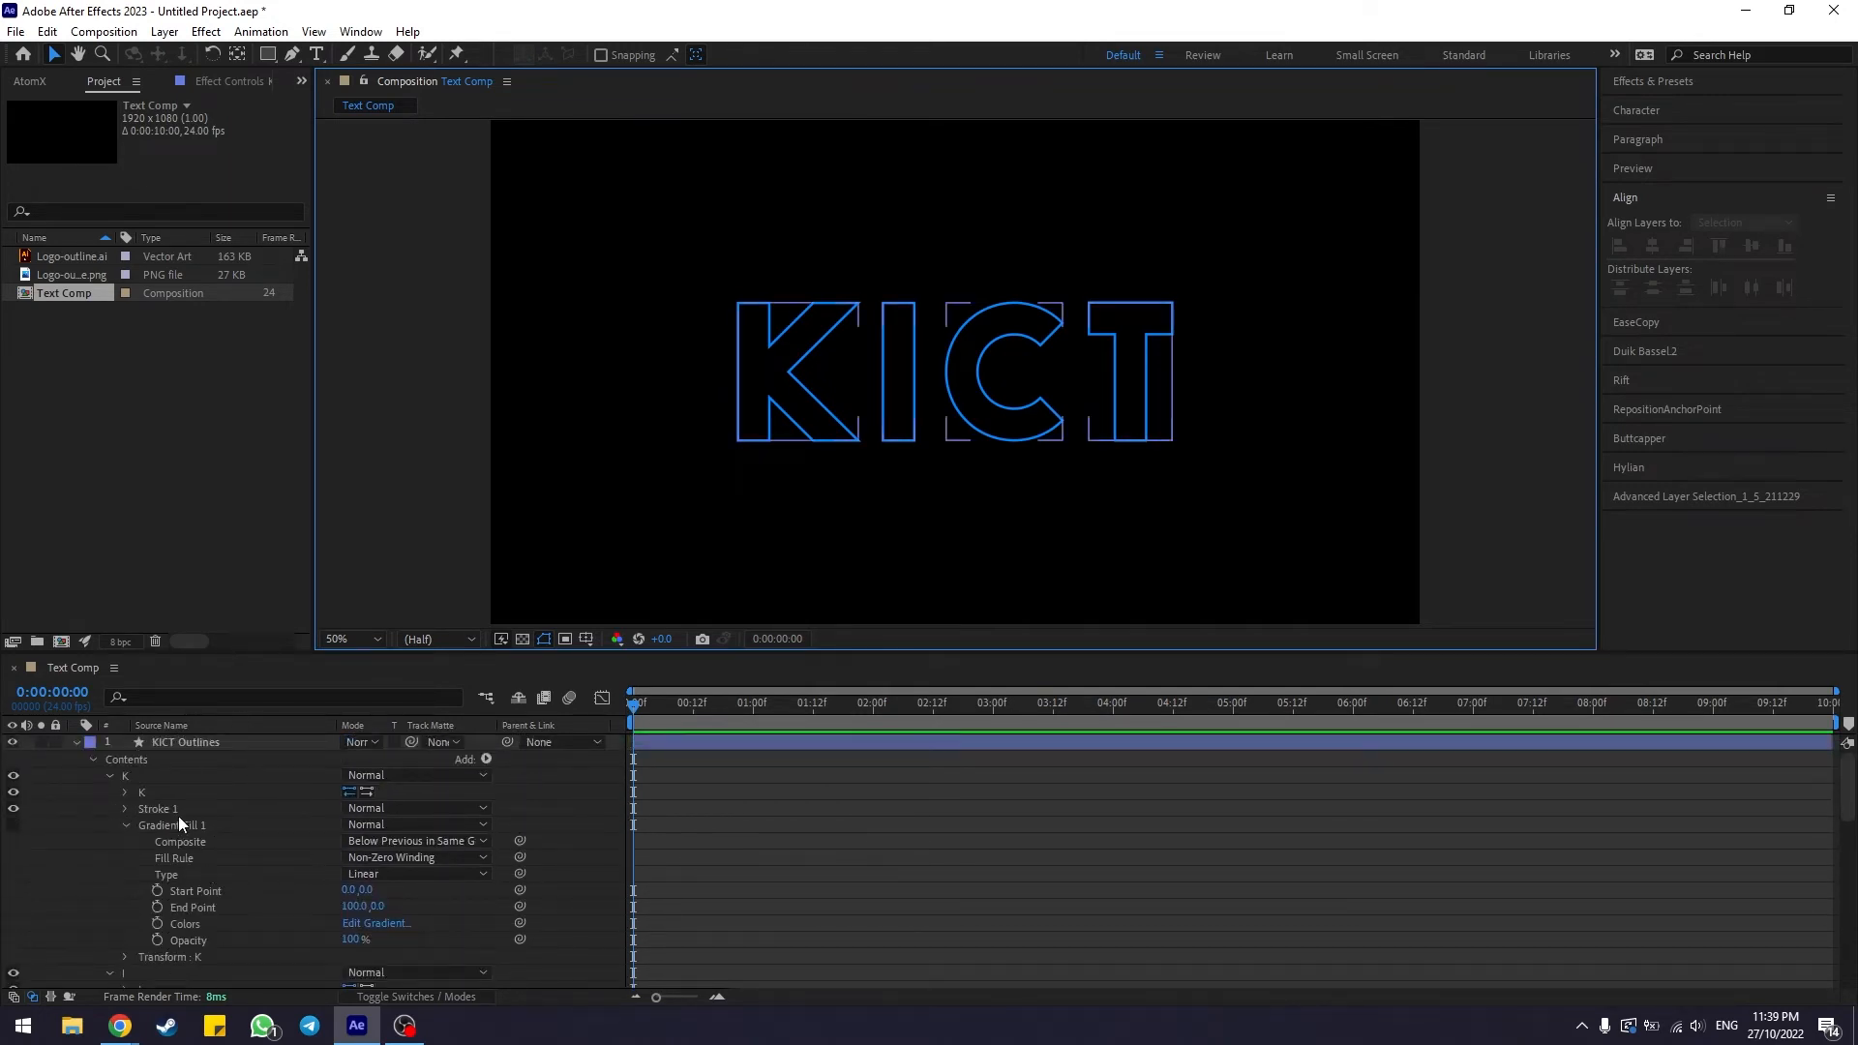
Collapse the KICT Outlines contents and add a Trim Paths operator to the layer
click(93, 759)
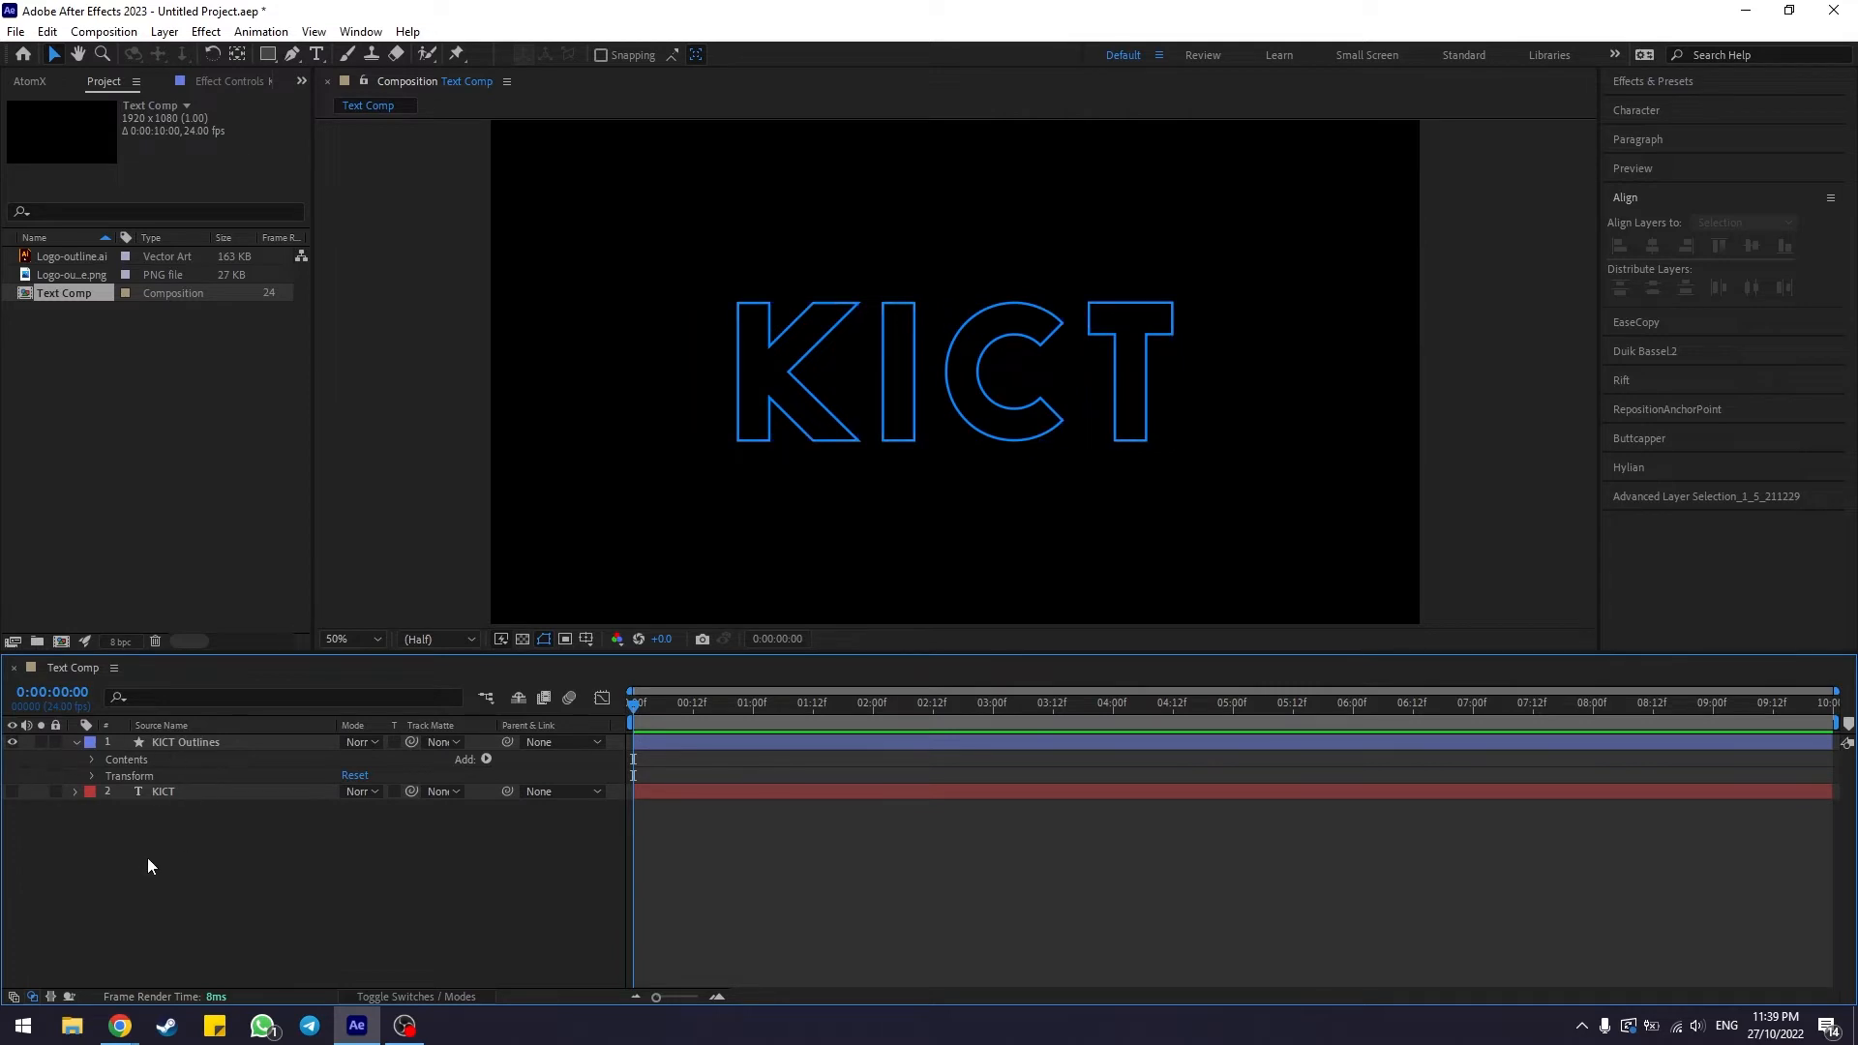
click(126, 760)
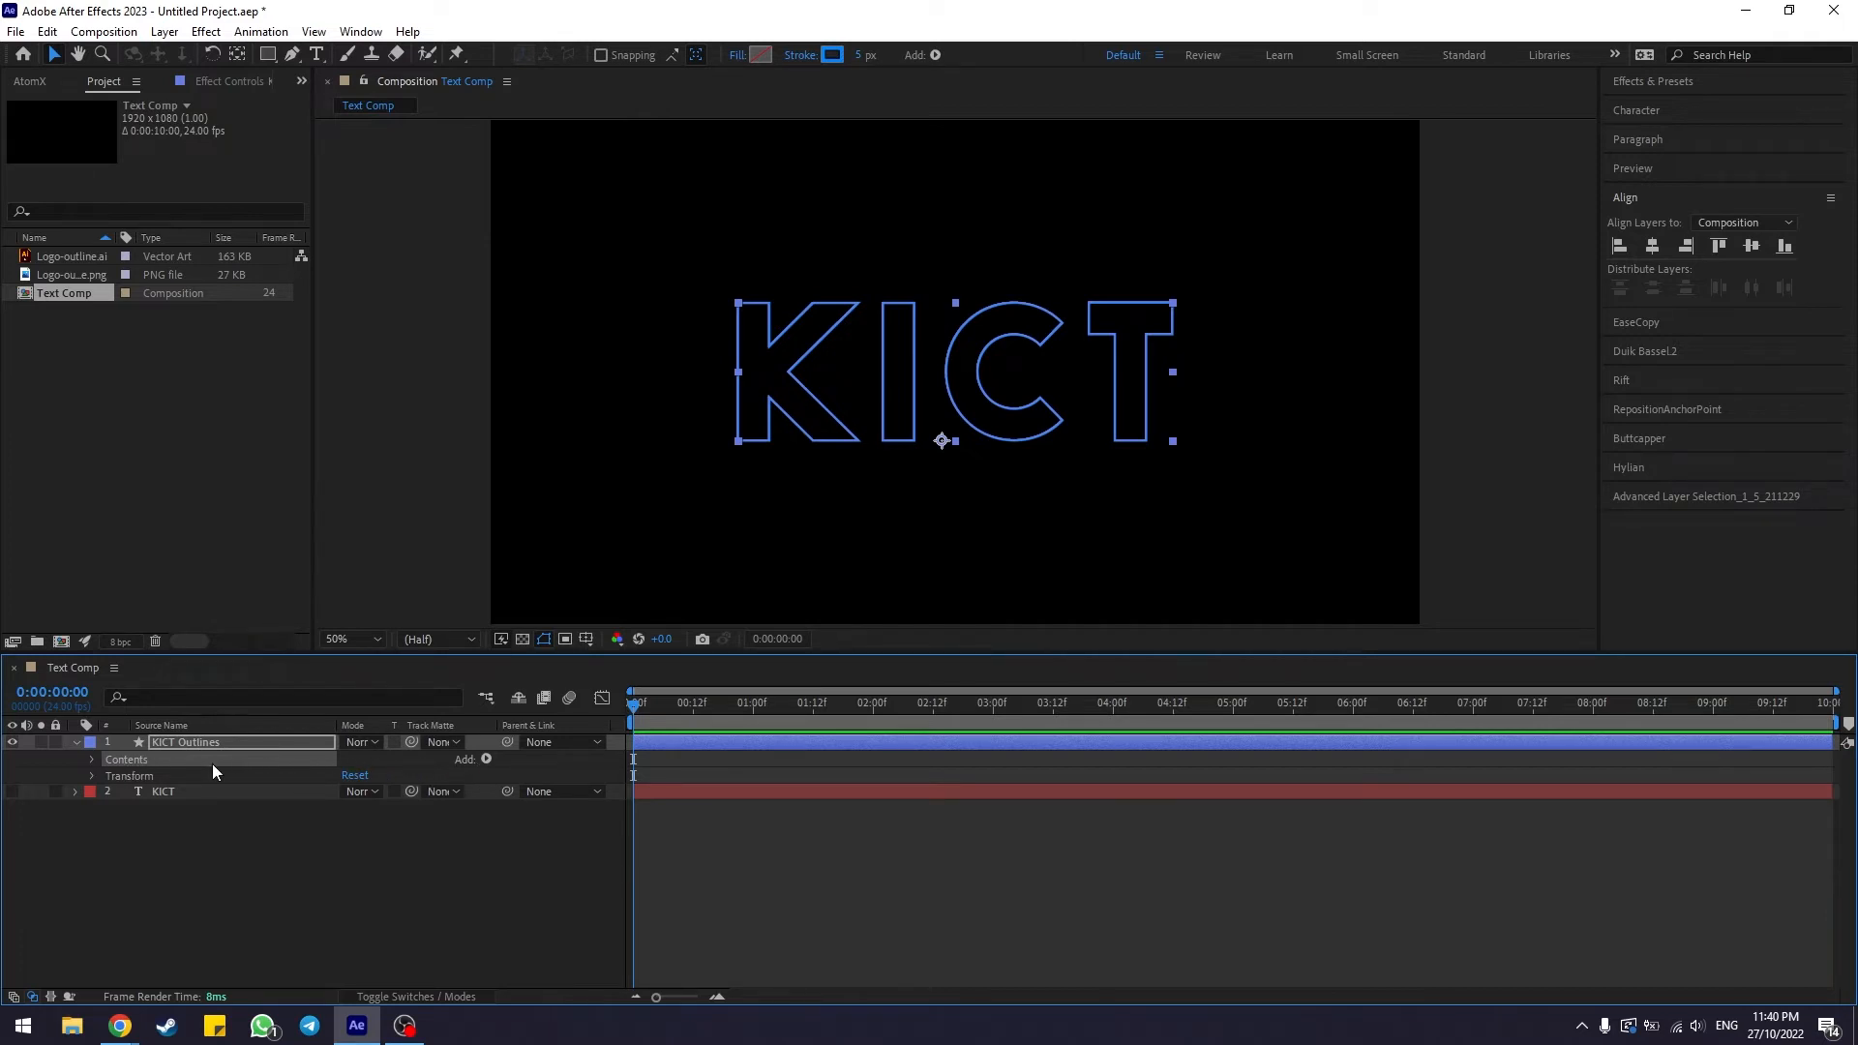
click(486, 759)
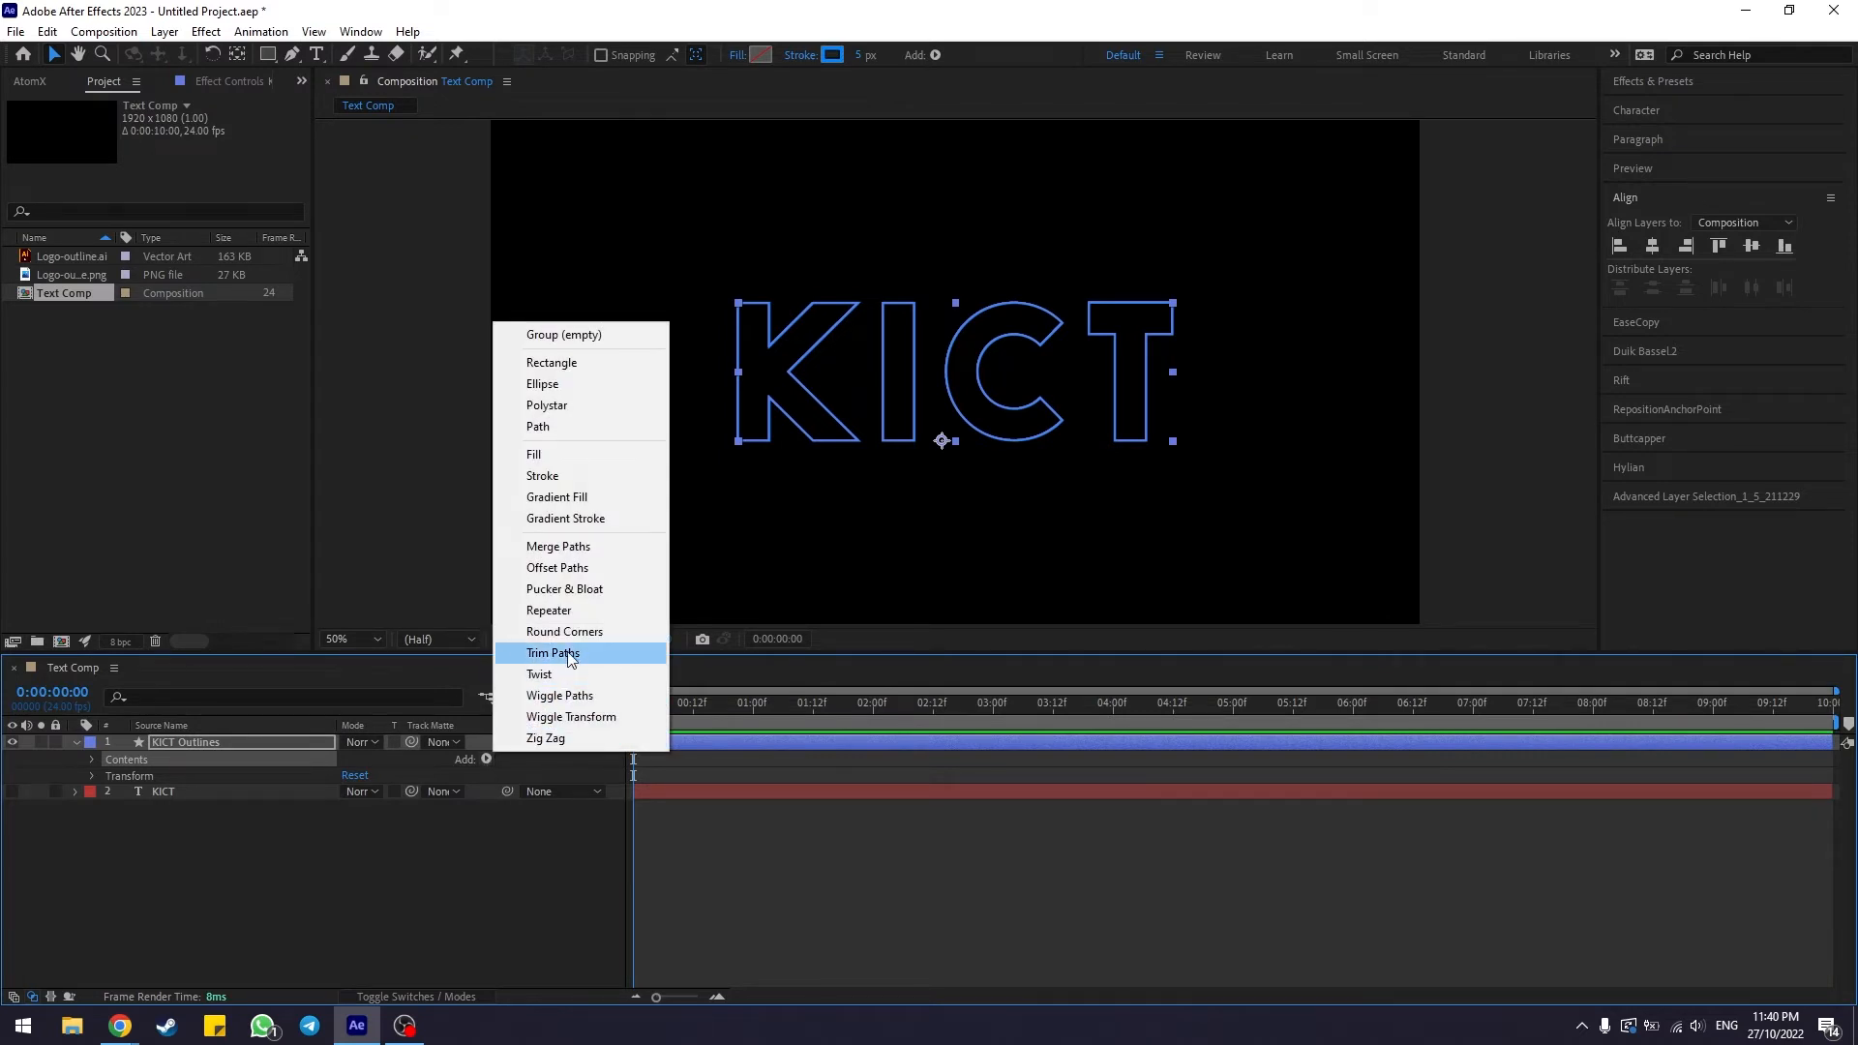
click(621, 653)
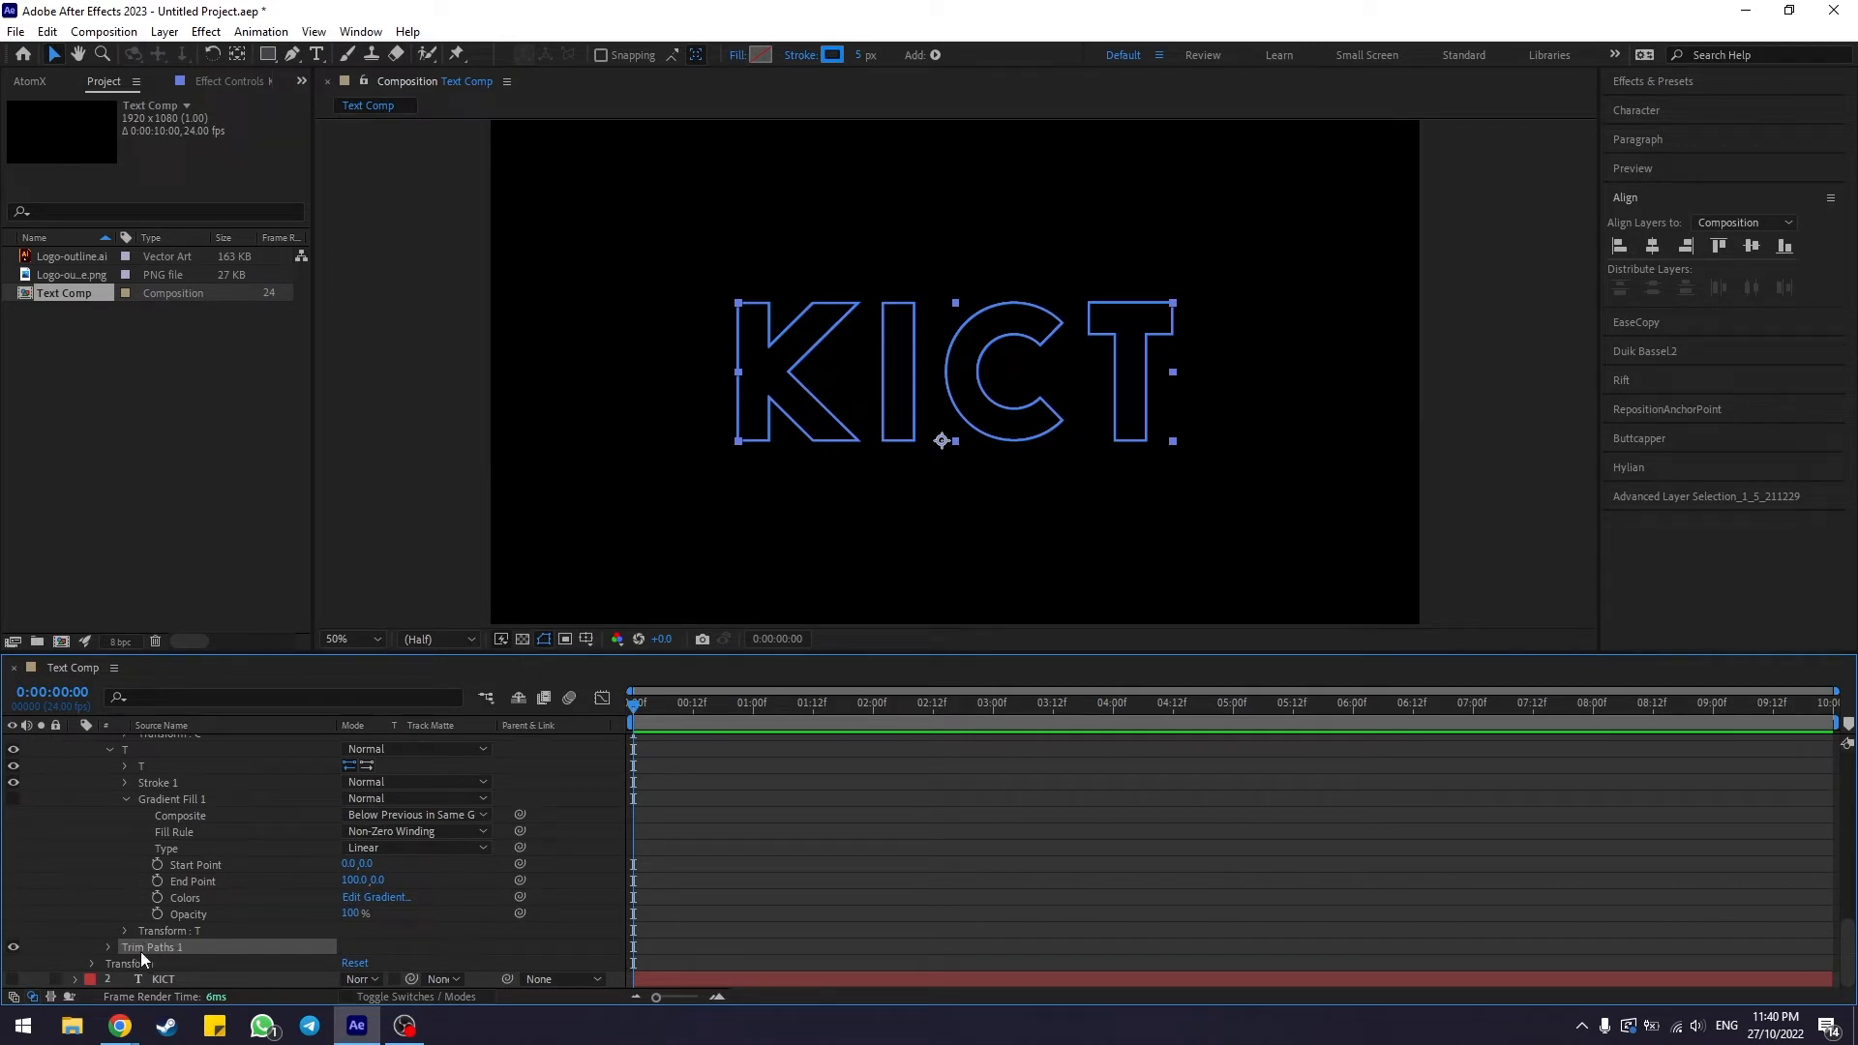
Expand Trim Paths 1 and set its End value to 70%
double_click(180, 948)
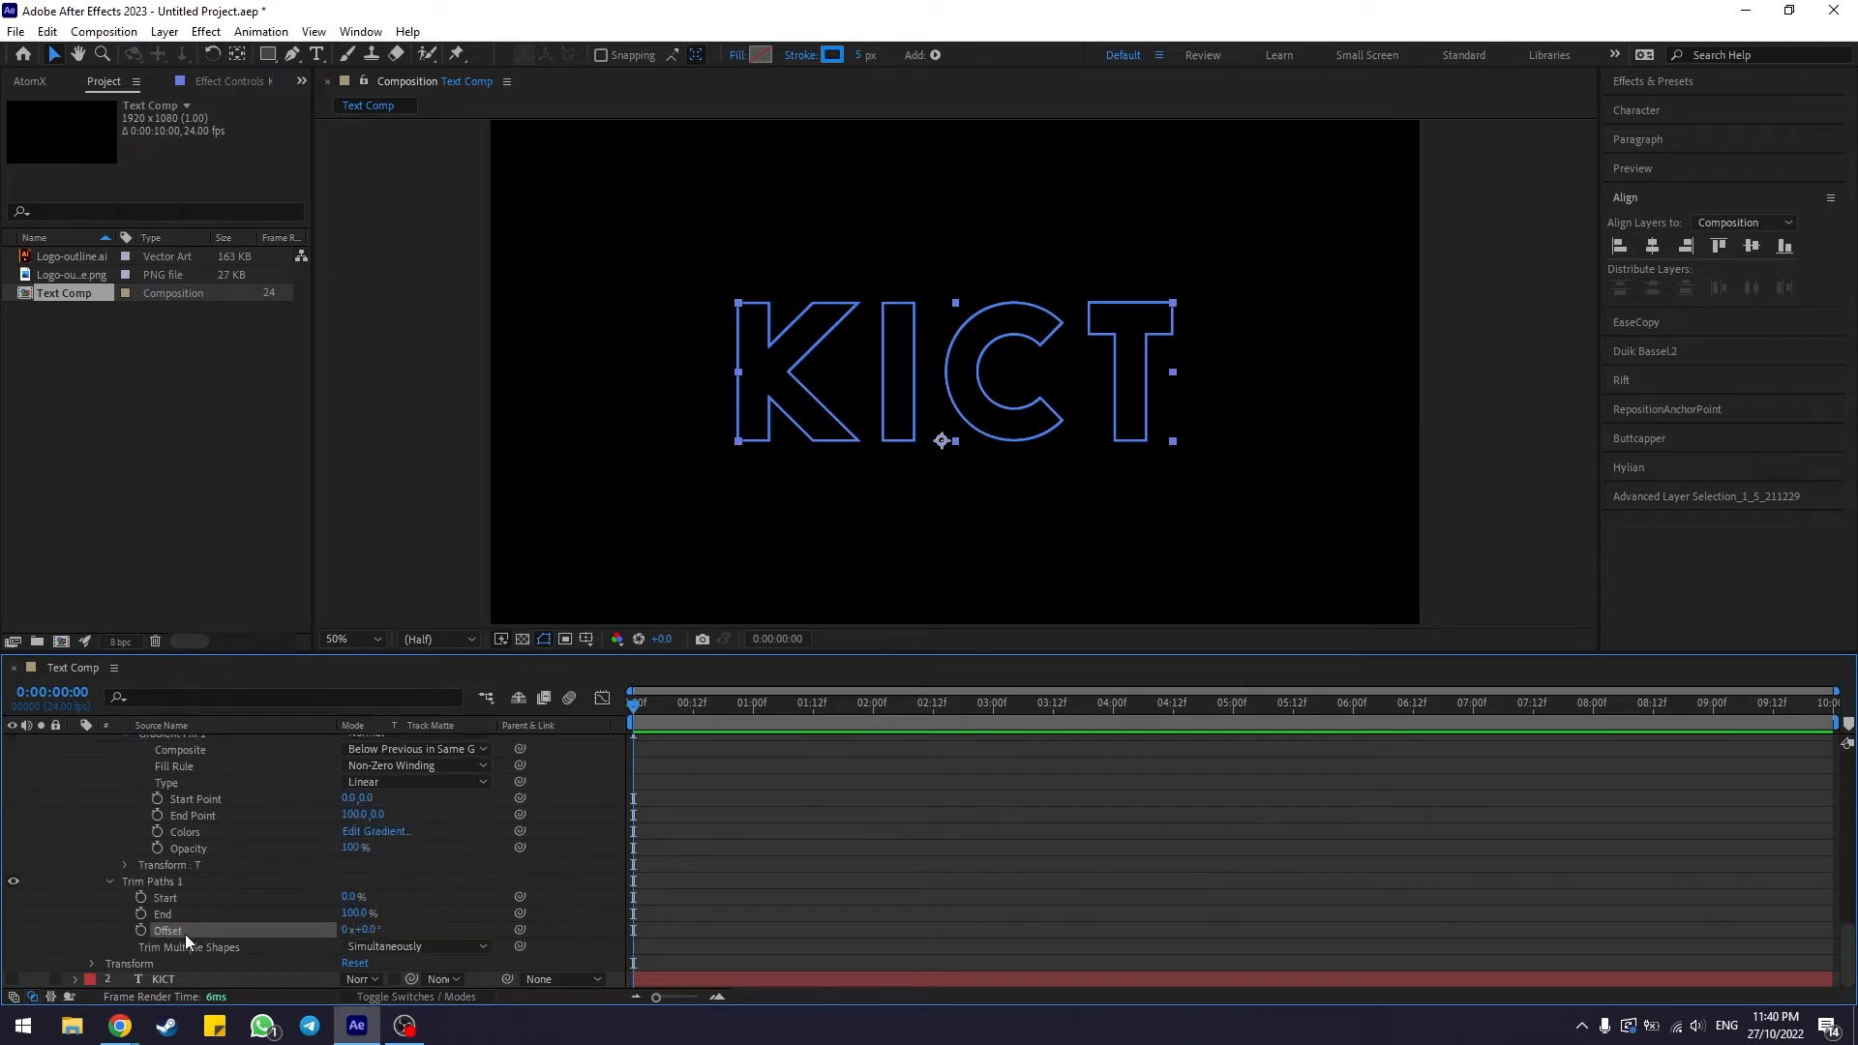
click(197, 899)
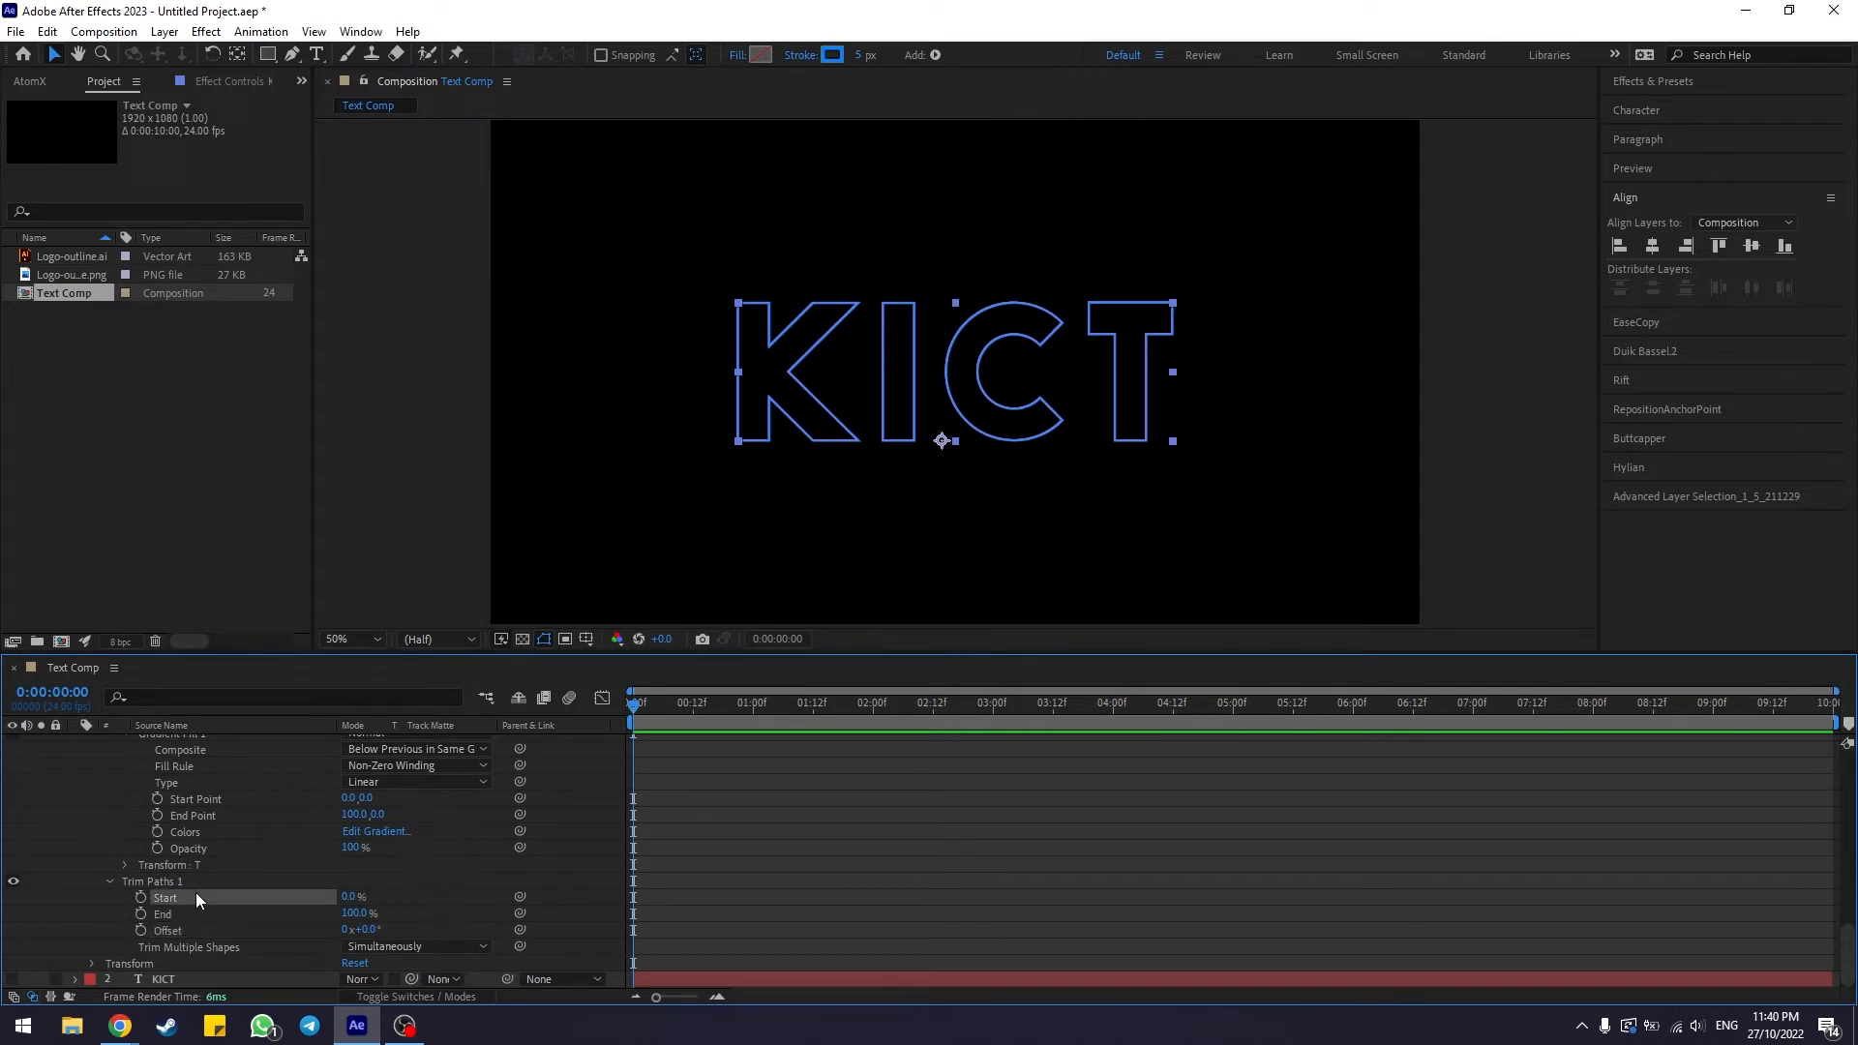
click(193, 914)
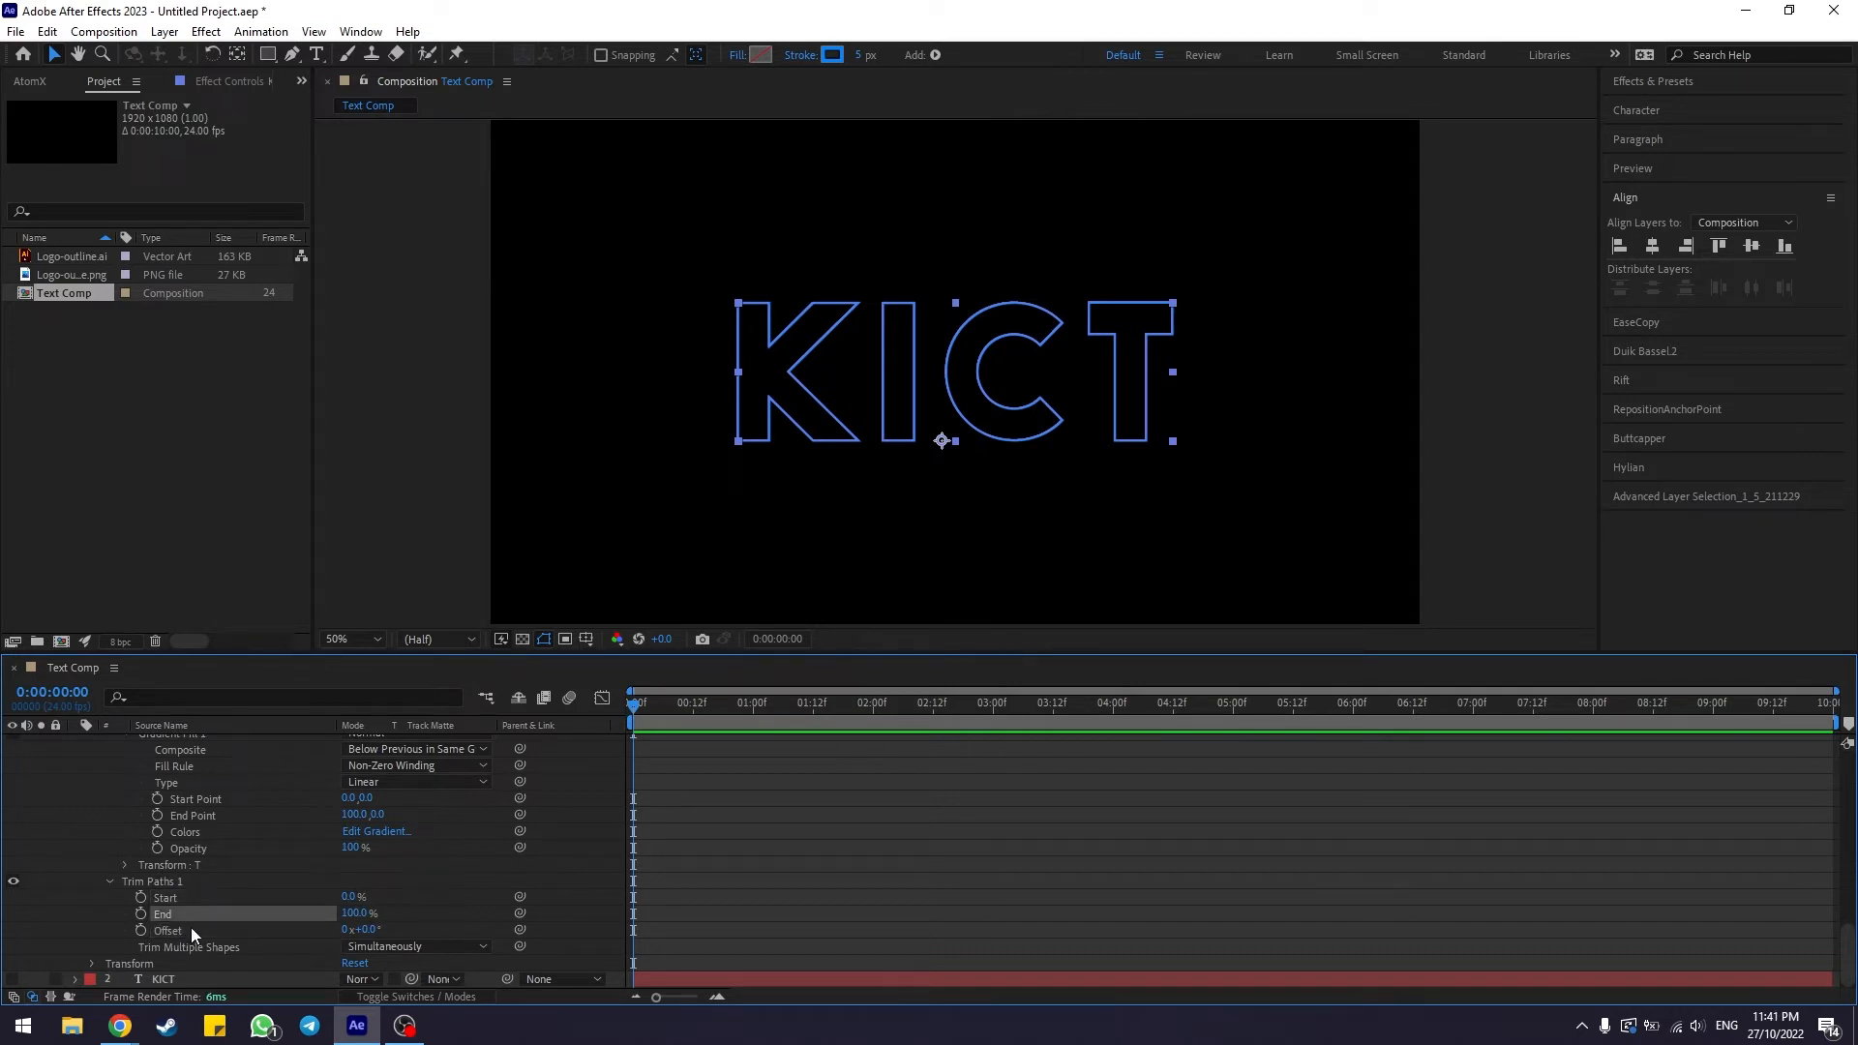
click(190, 930)
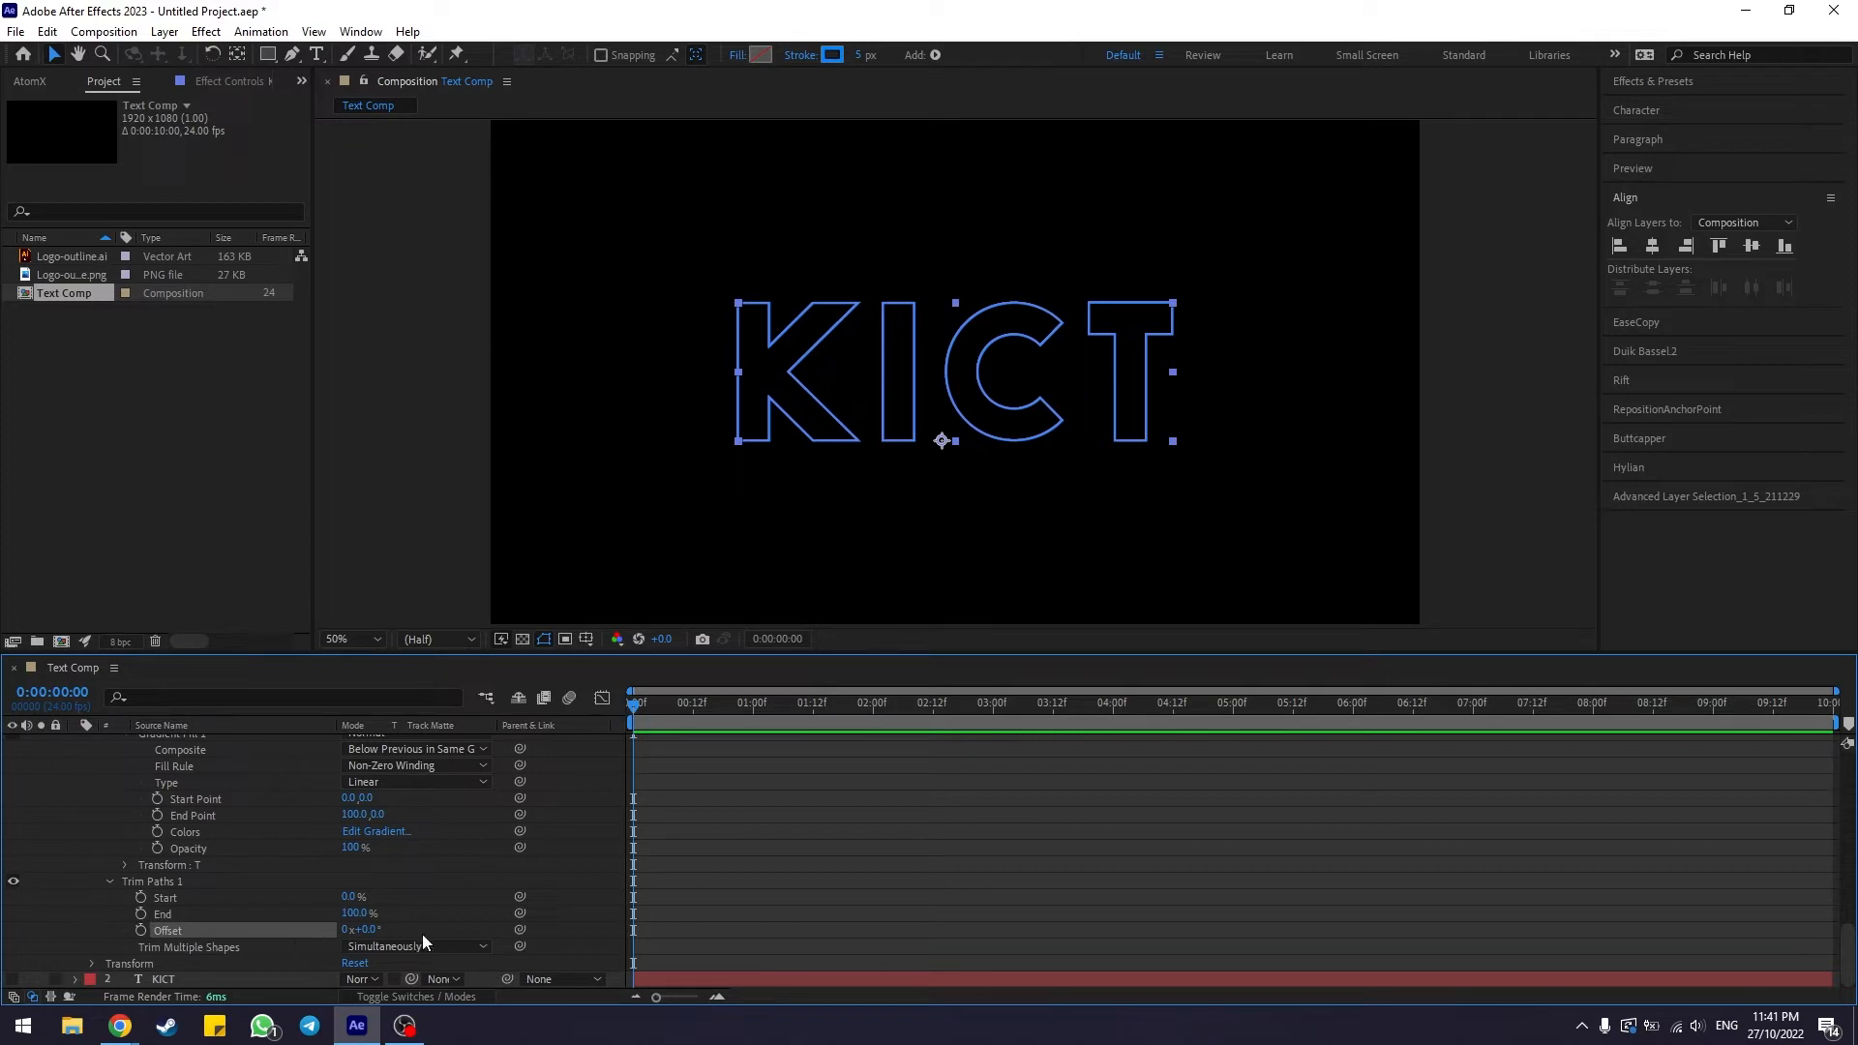
click(165, 917)
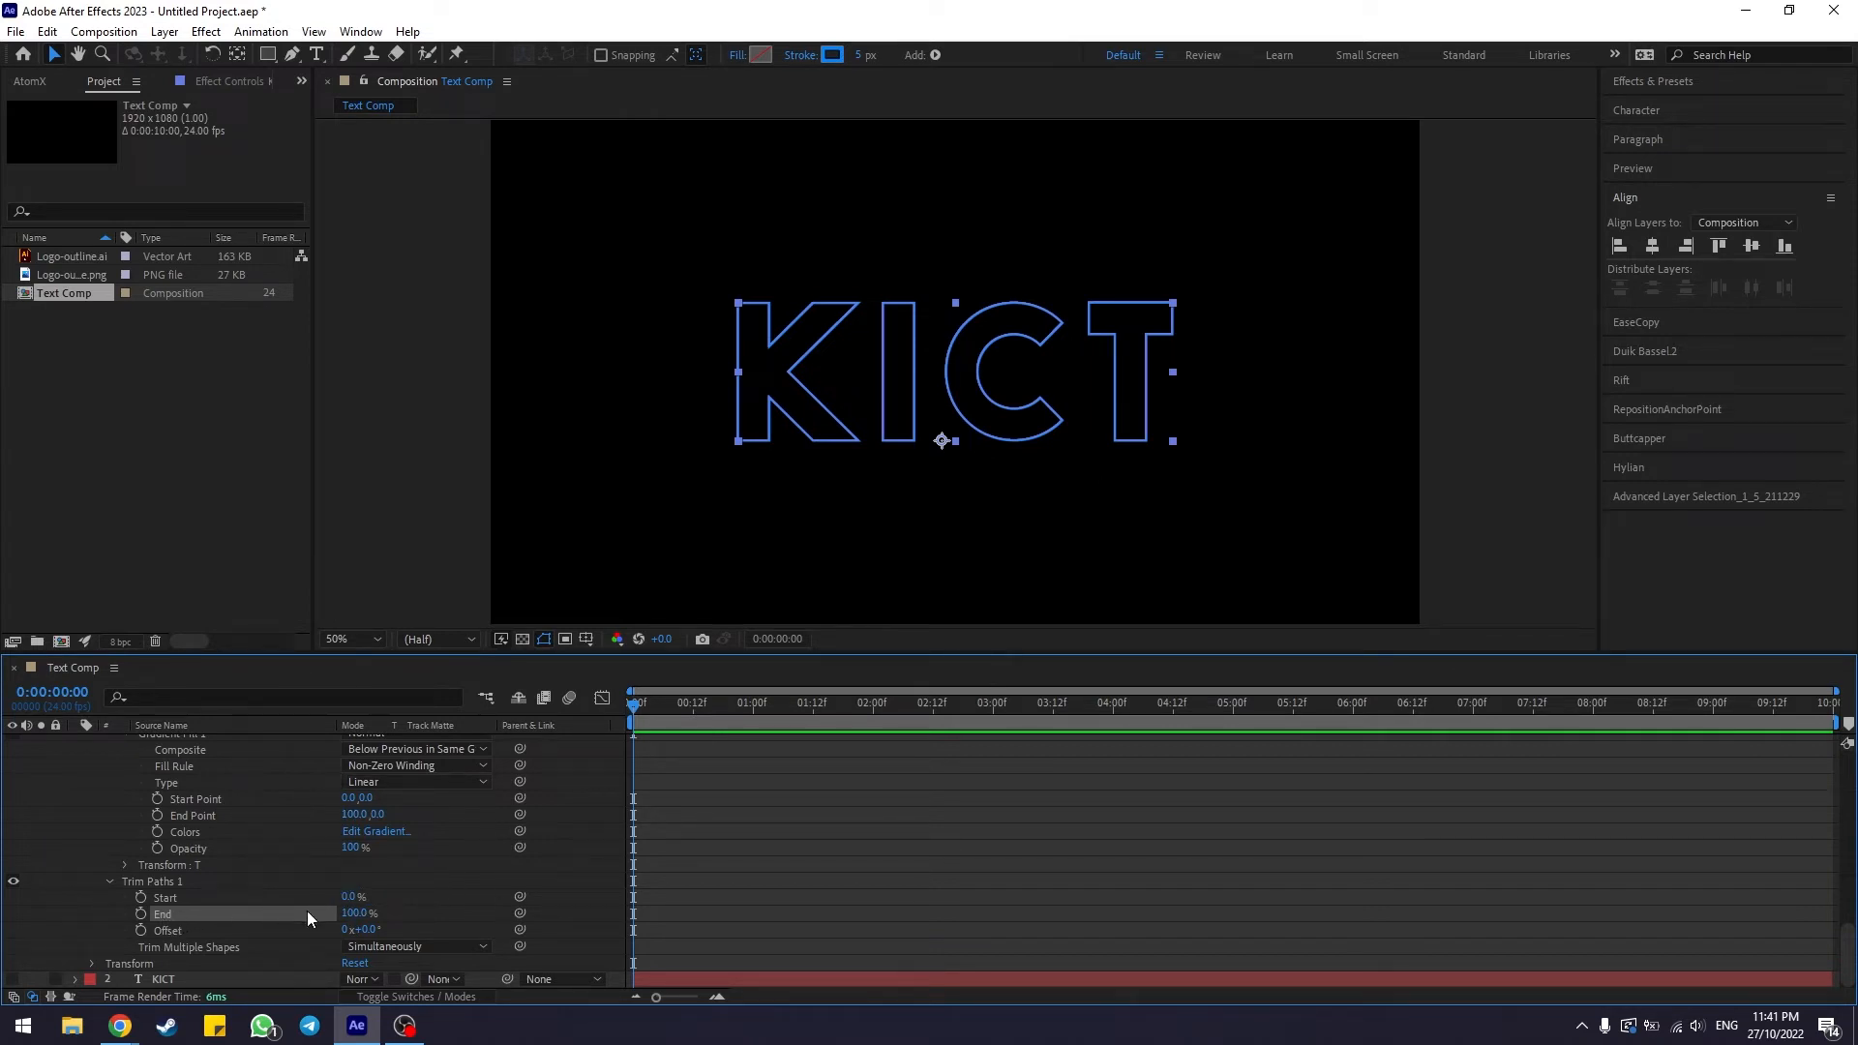
click(353, 914)
text(70)
key(Return)
Keyframe the Trim Paths Offset at 0x at the start of the timeline and 5x at the end
click(191, 931)
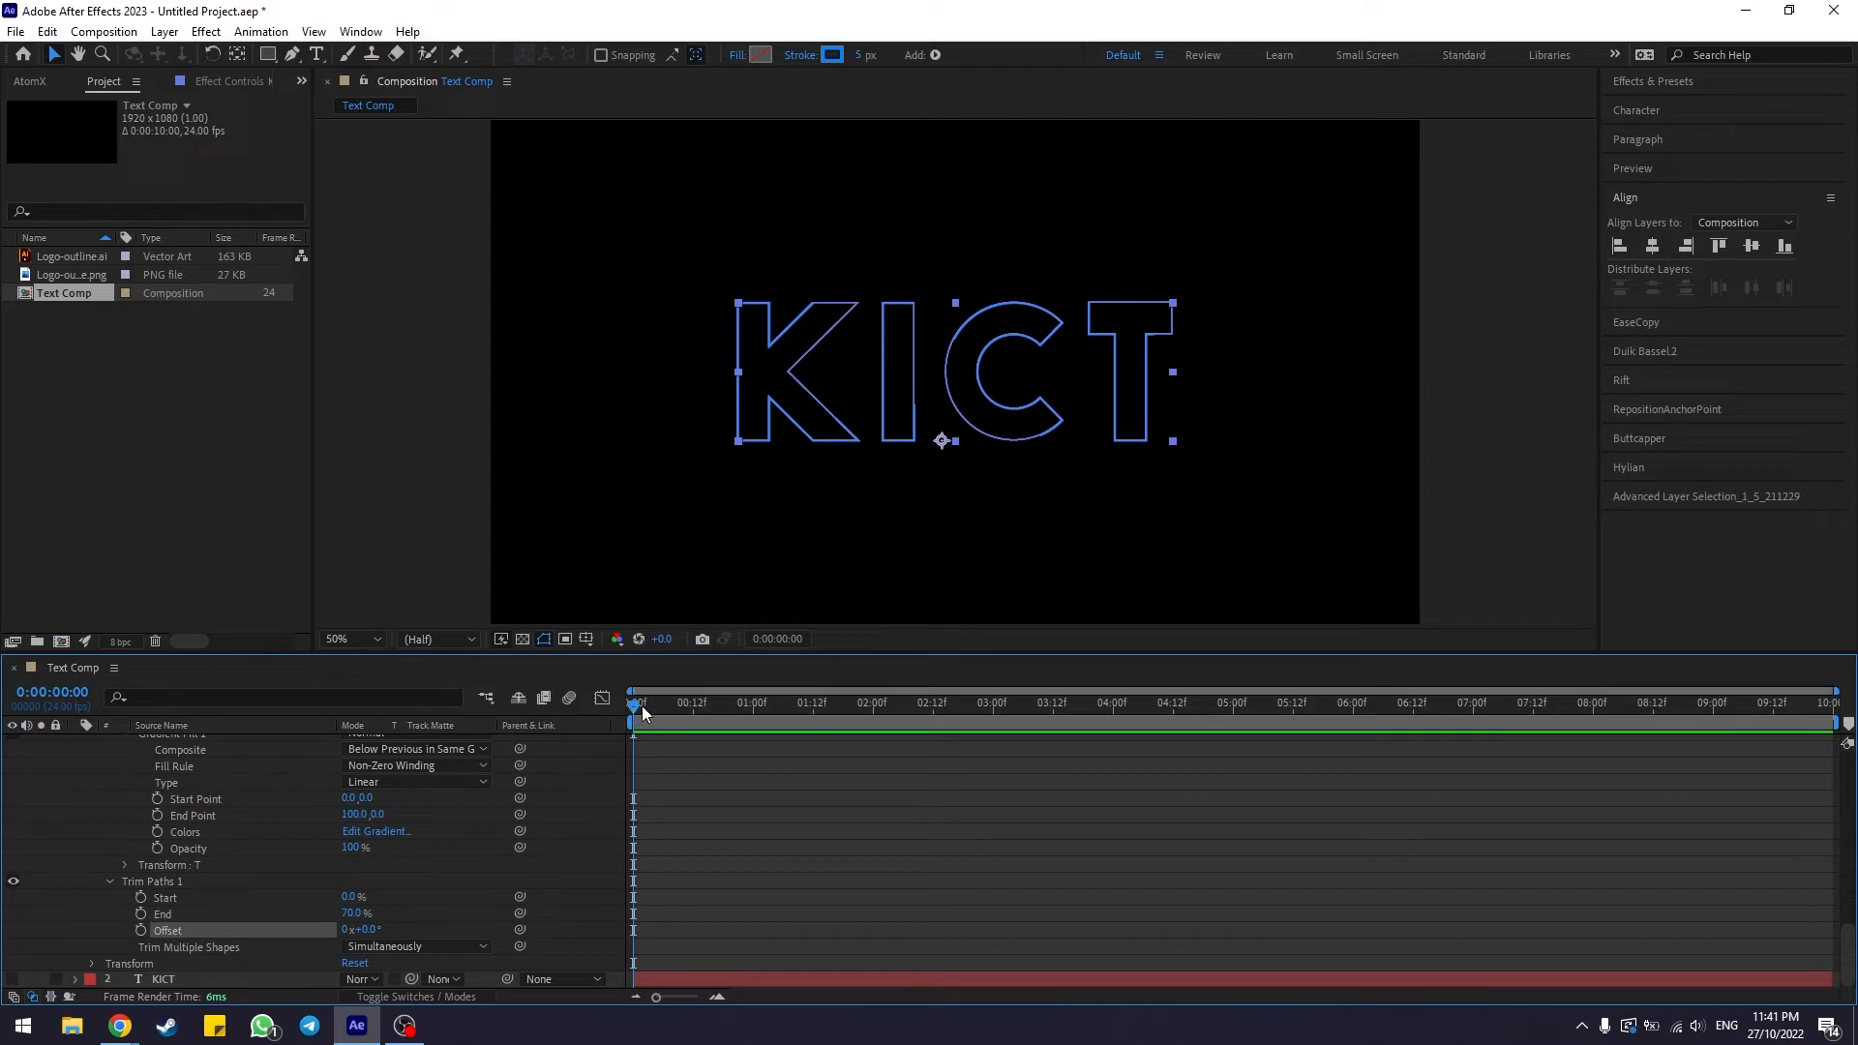
mouse_move(643, 713)
mouse_down()
mouse_move(716, 713)
mouse_move(609, 709)
mouse_up()
click(140, 930)
drag(653, 703, 1841, 713)
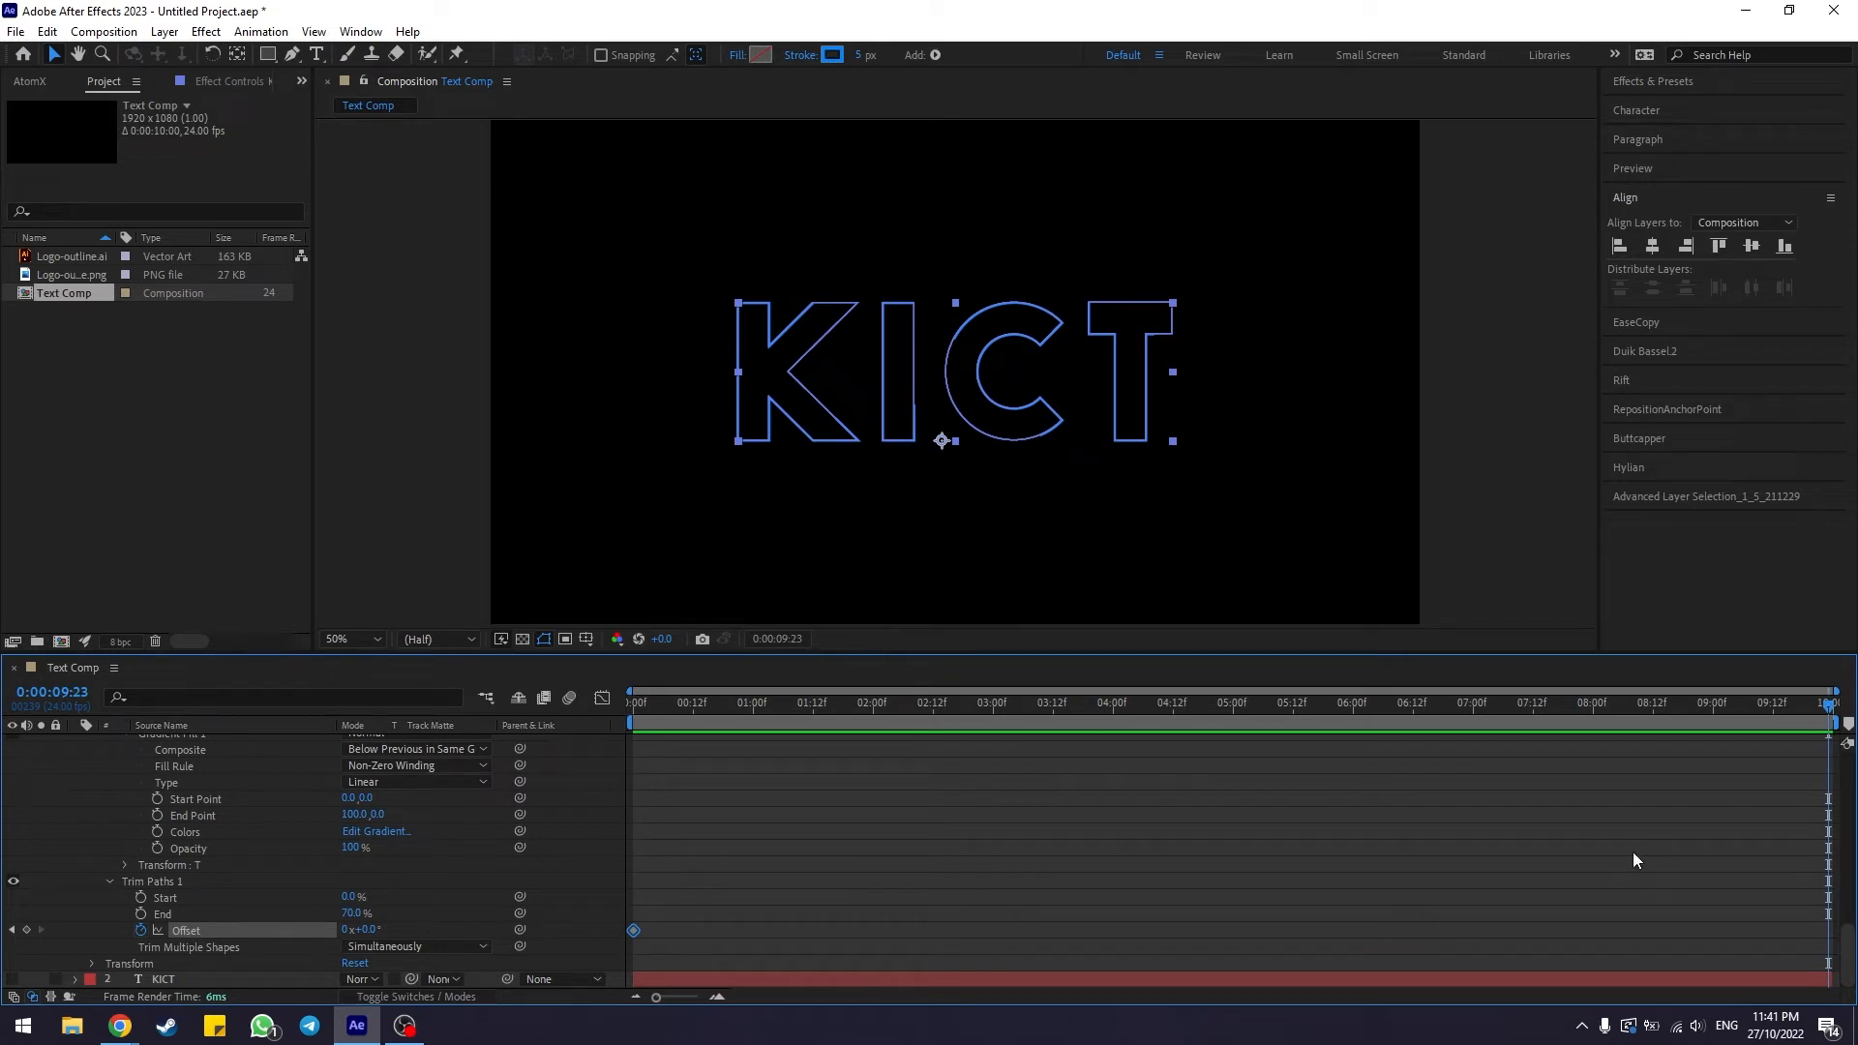
drag(1824, 706, 1842, 715)
click(343, 930)
text(5)
key(Return)
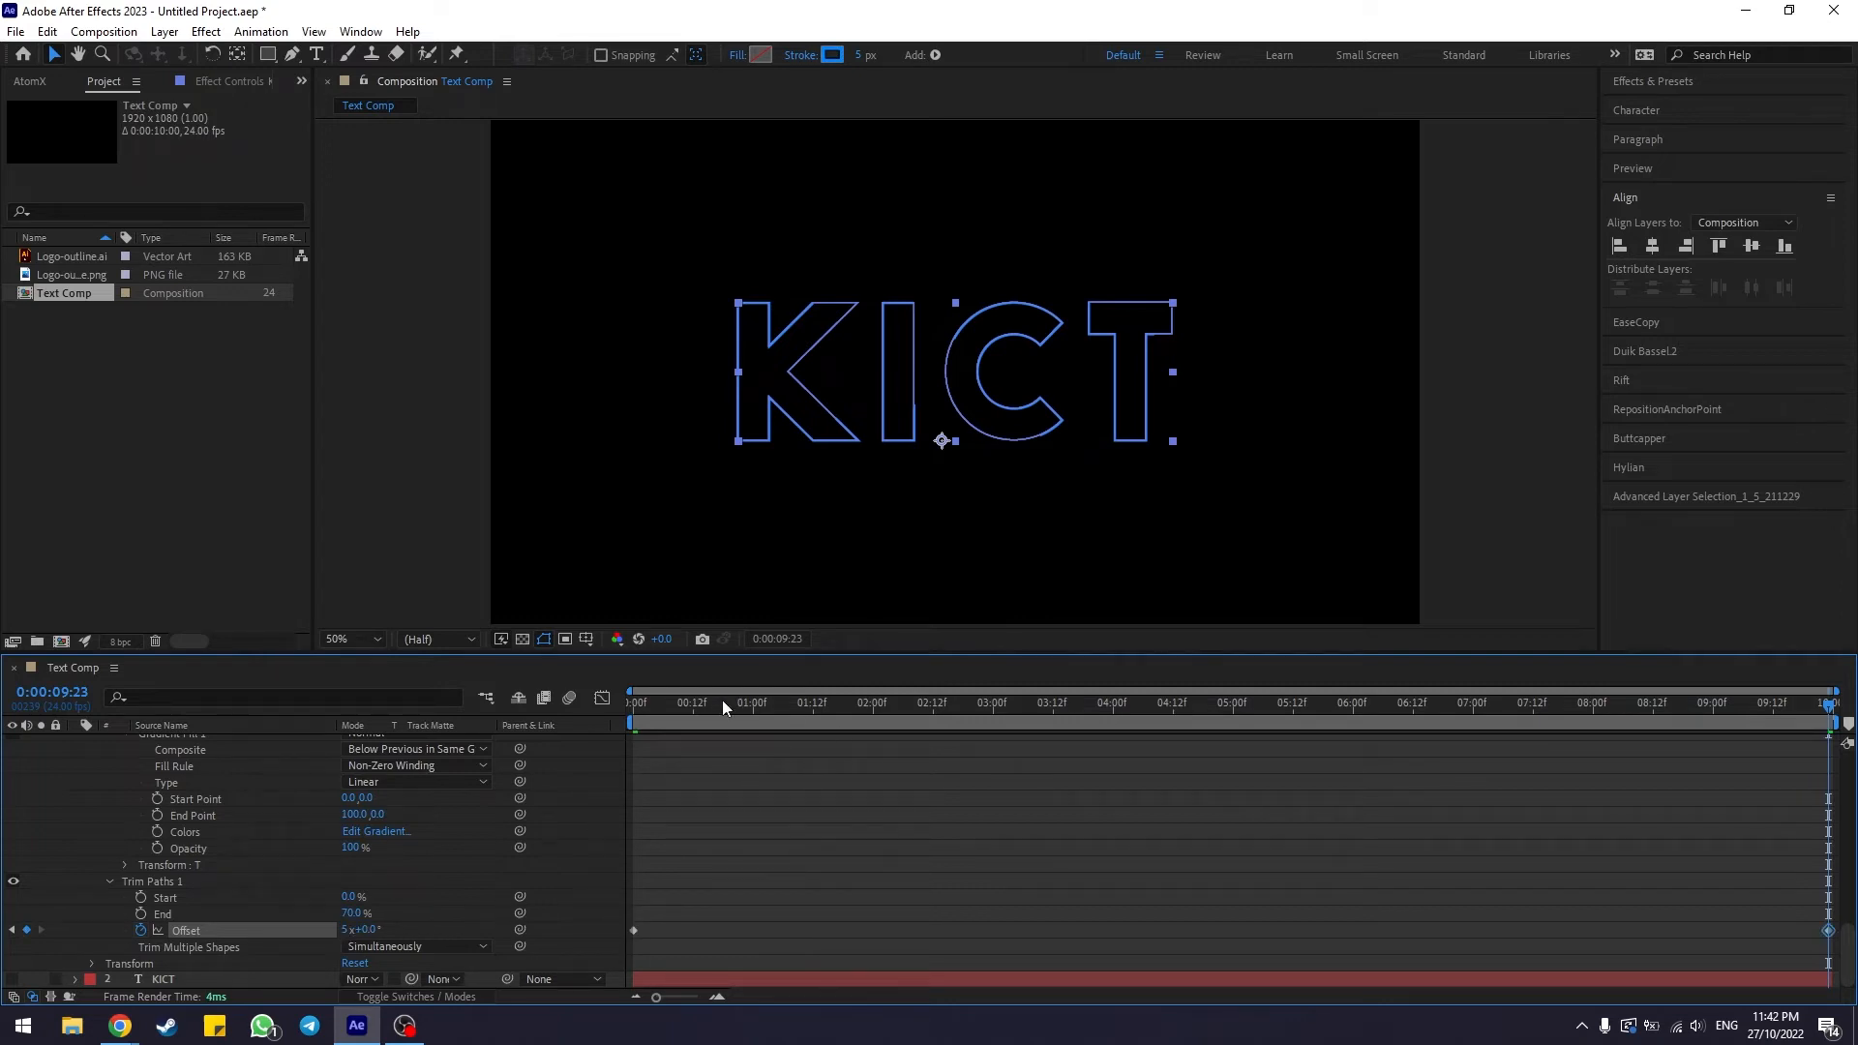
Play back the KICT outline animation from the start of the composition
drag(714, 703, 598, 721)
click(405, 513)
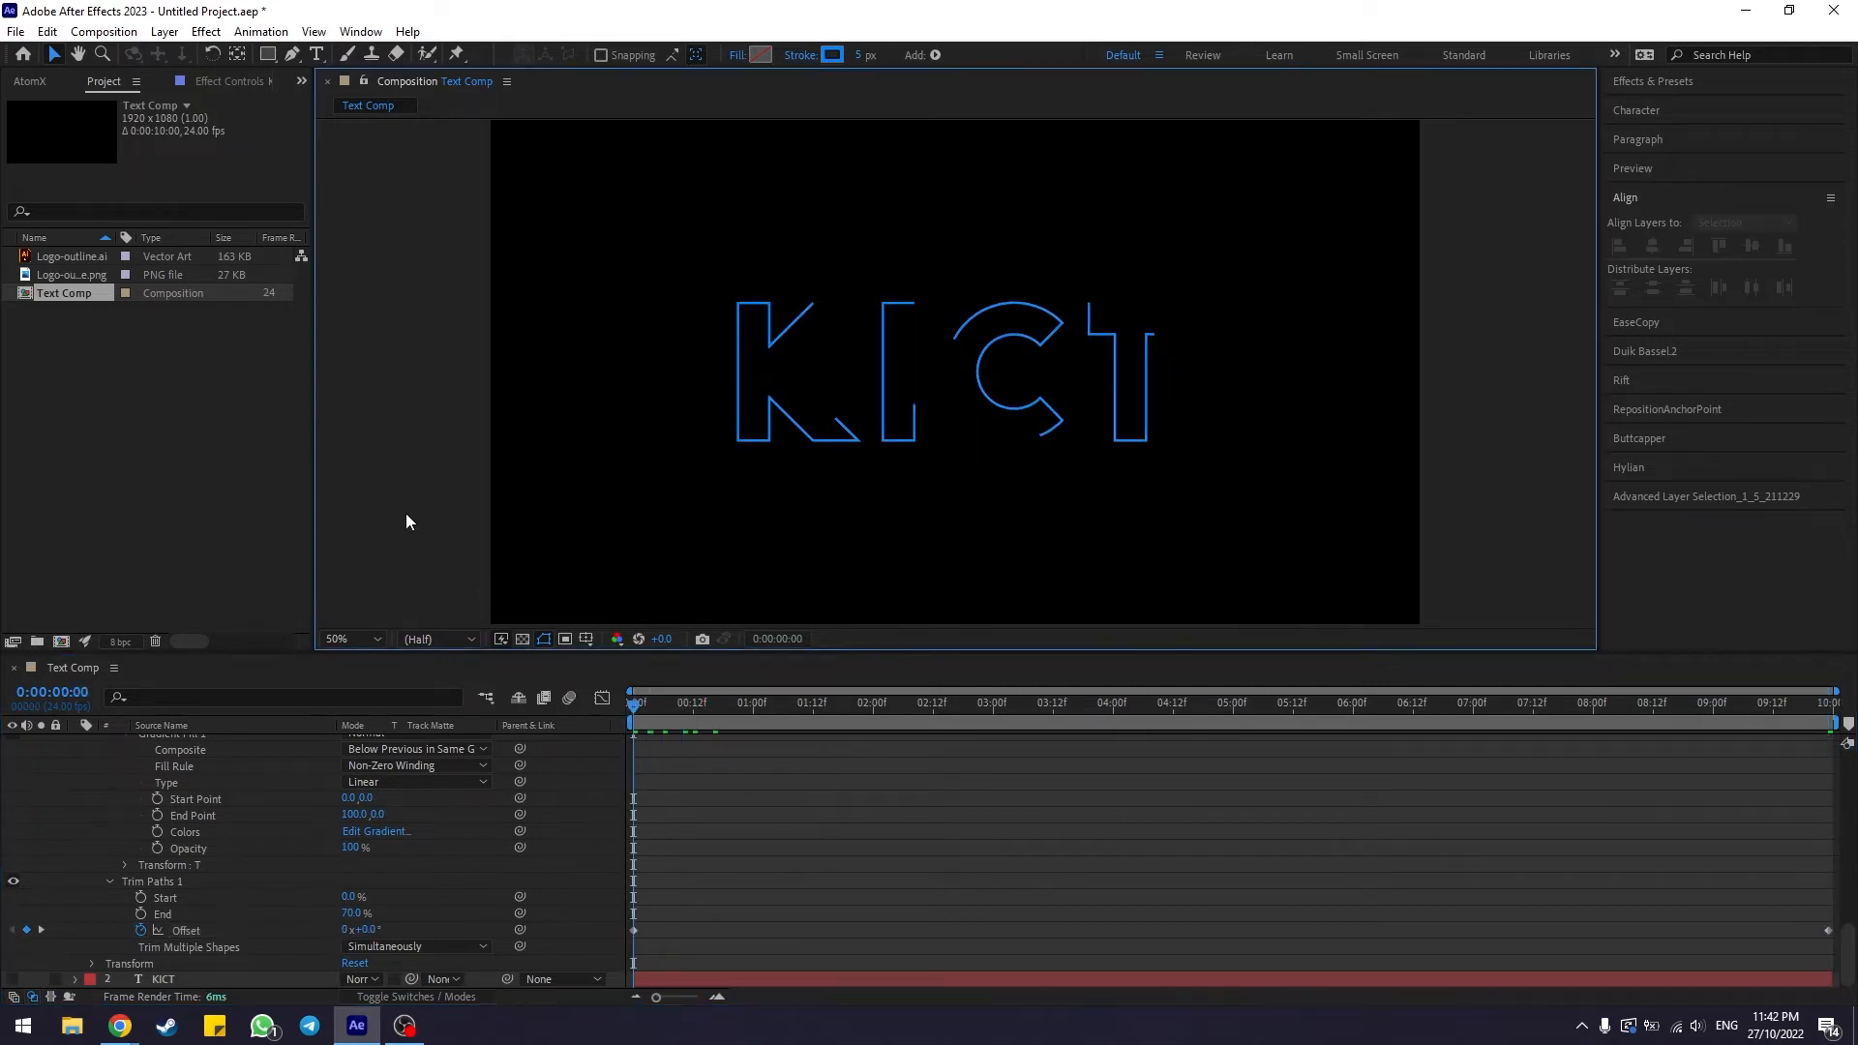
key(space)
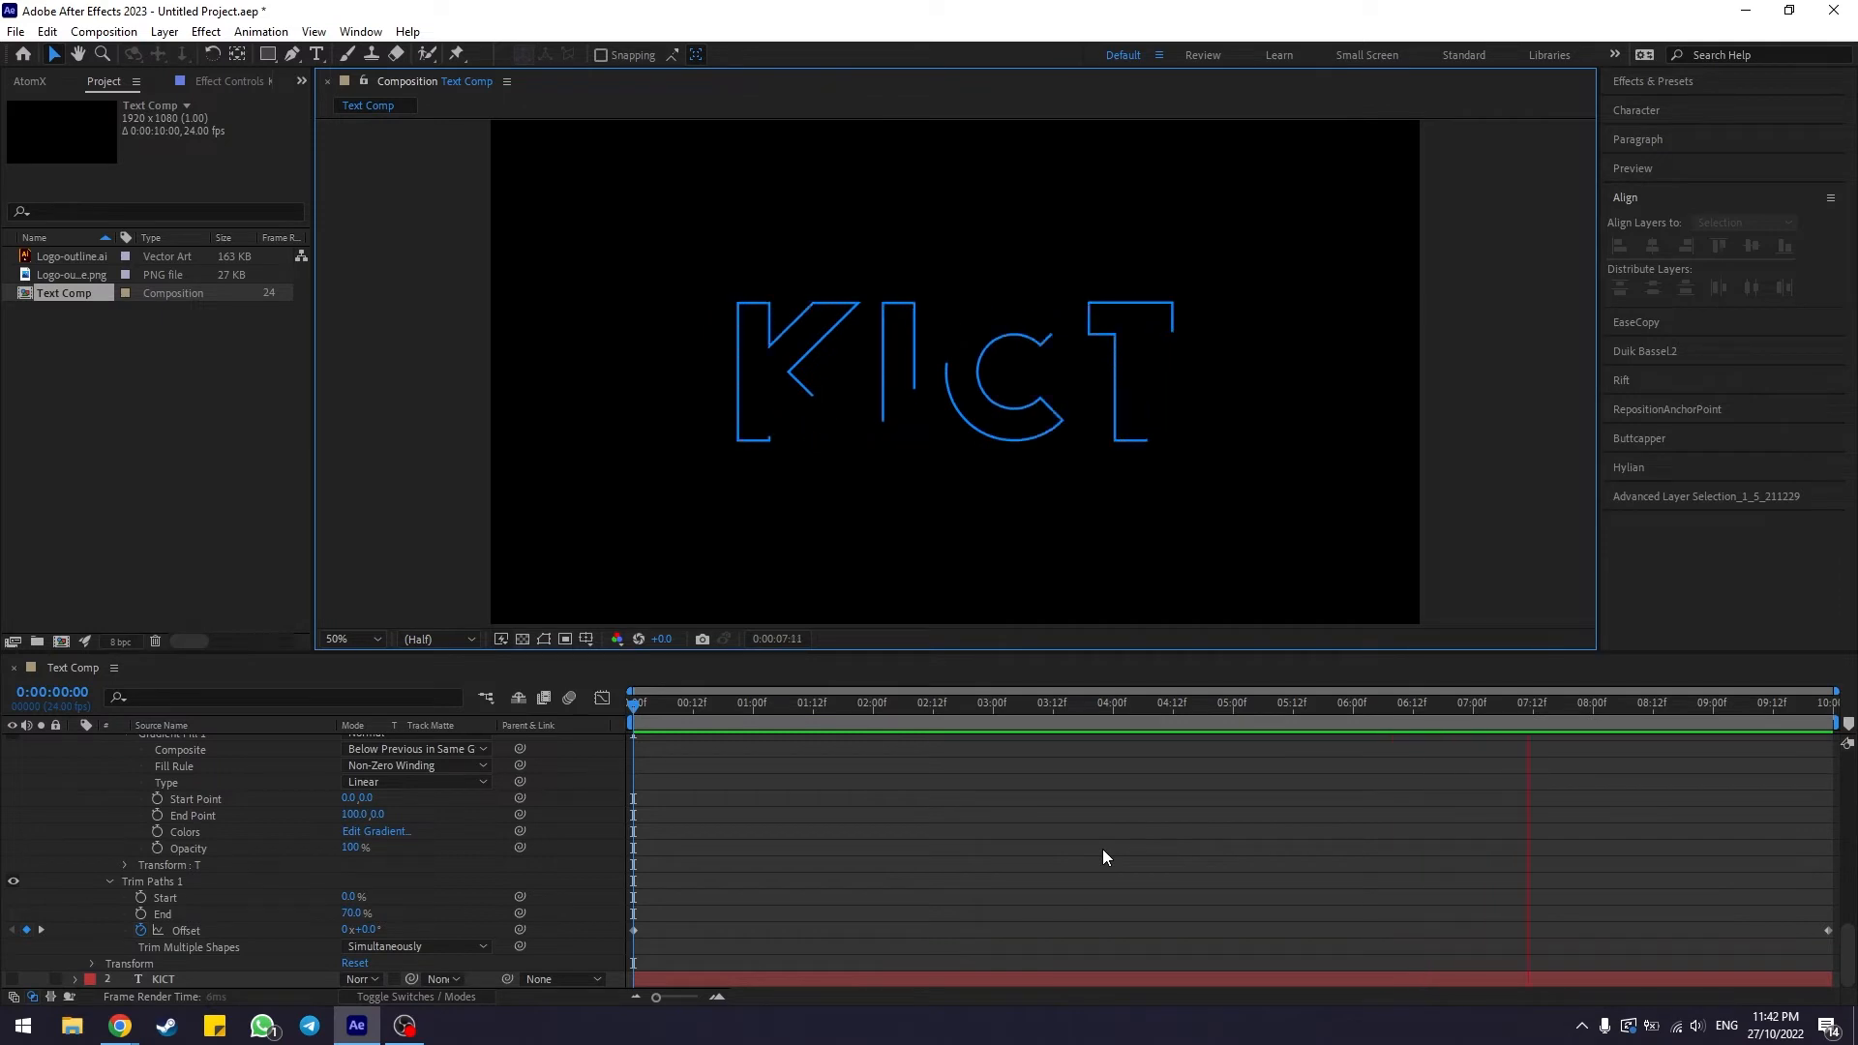
click(1103, 856)
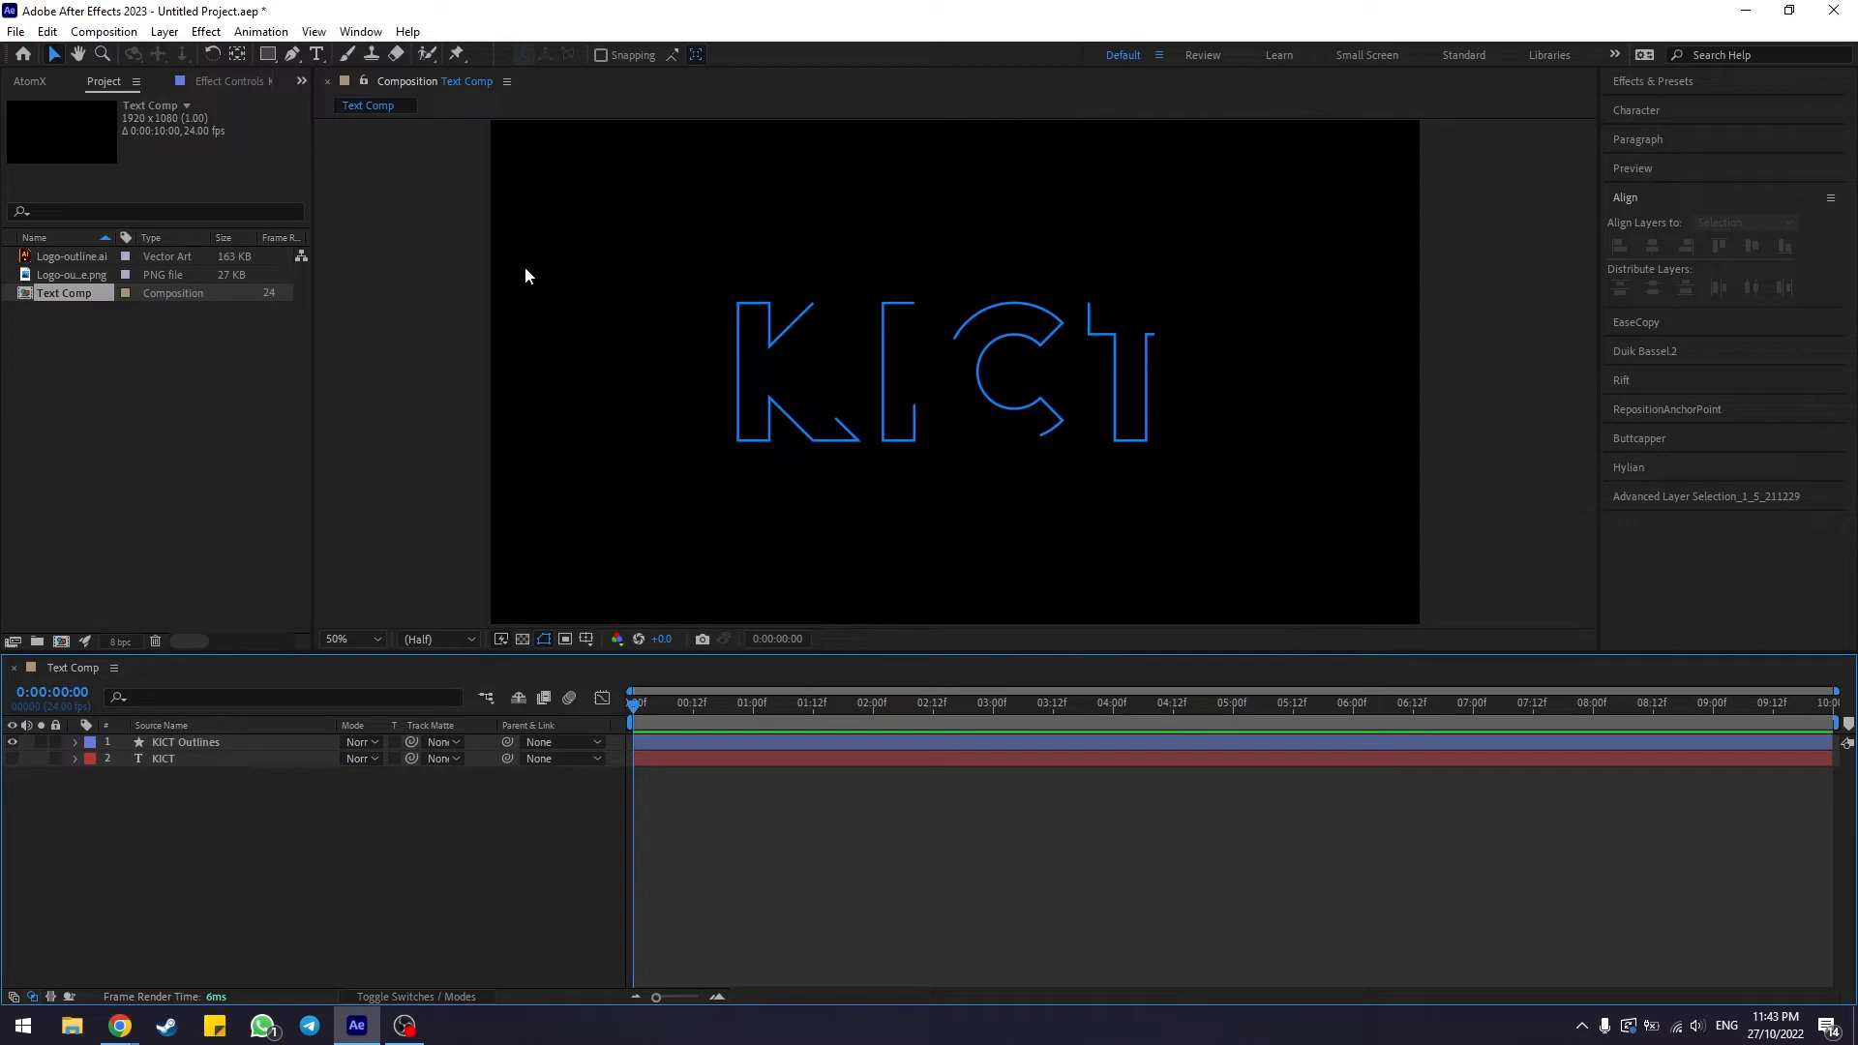
Create a new composition named Logo Comp with the default HD 1920x1080 settings
click(115, 33)
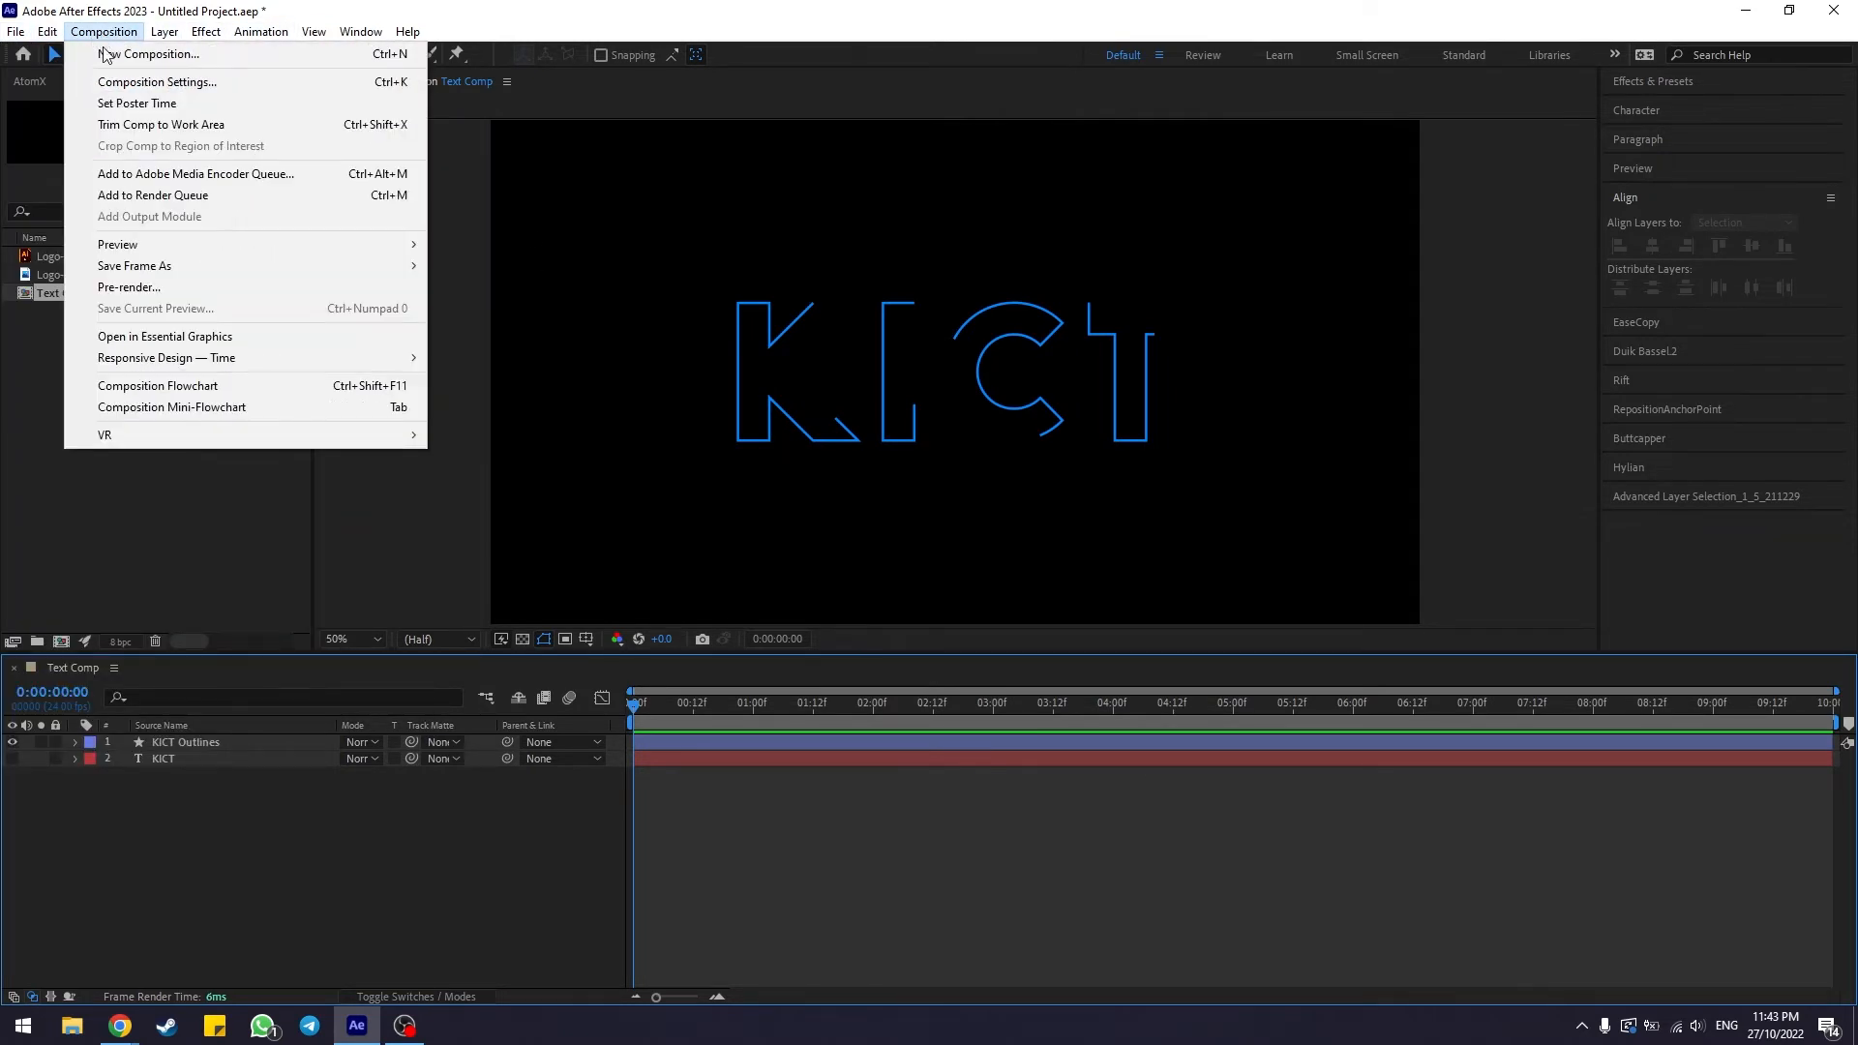
click(109, 55)
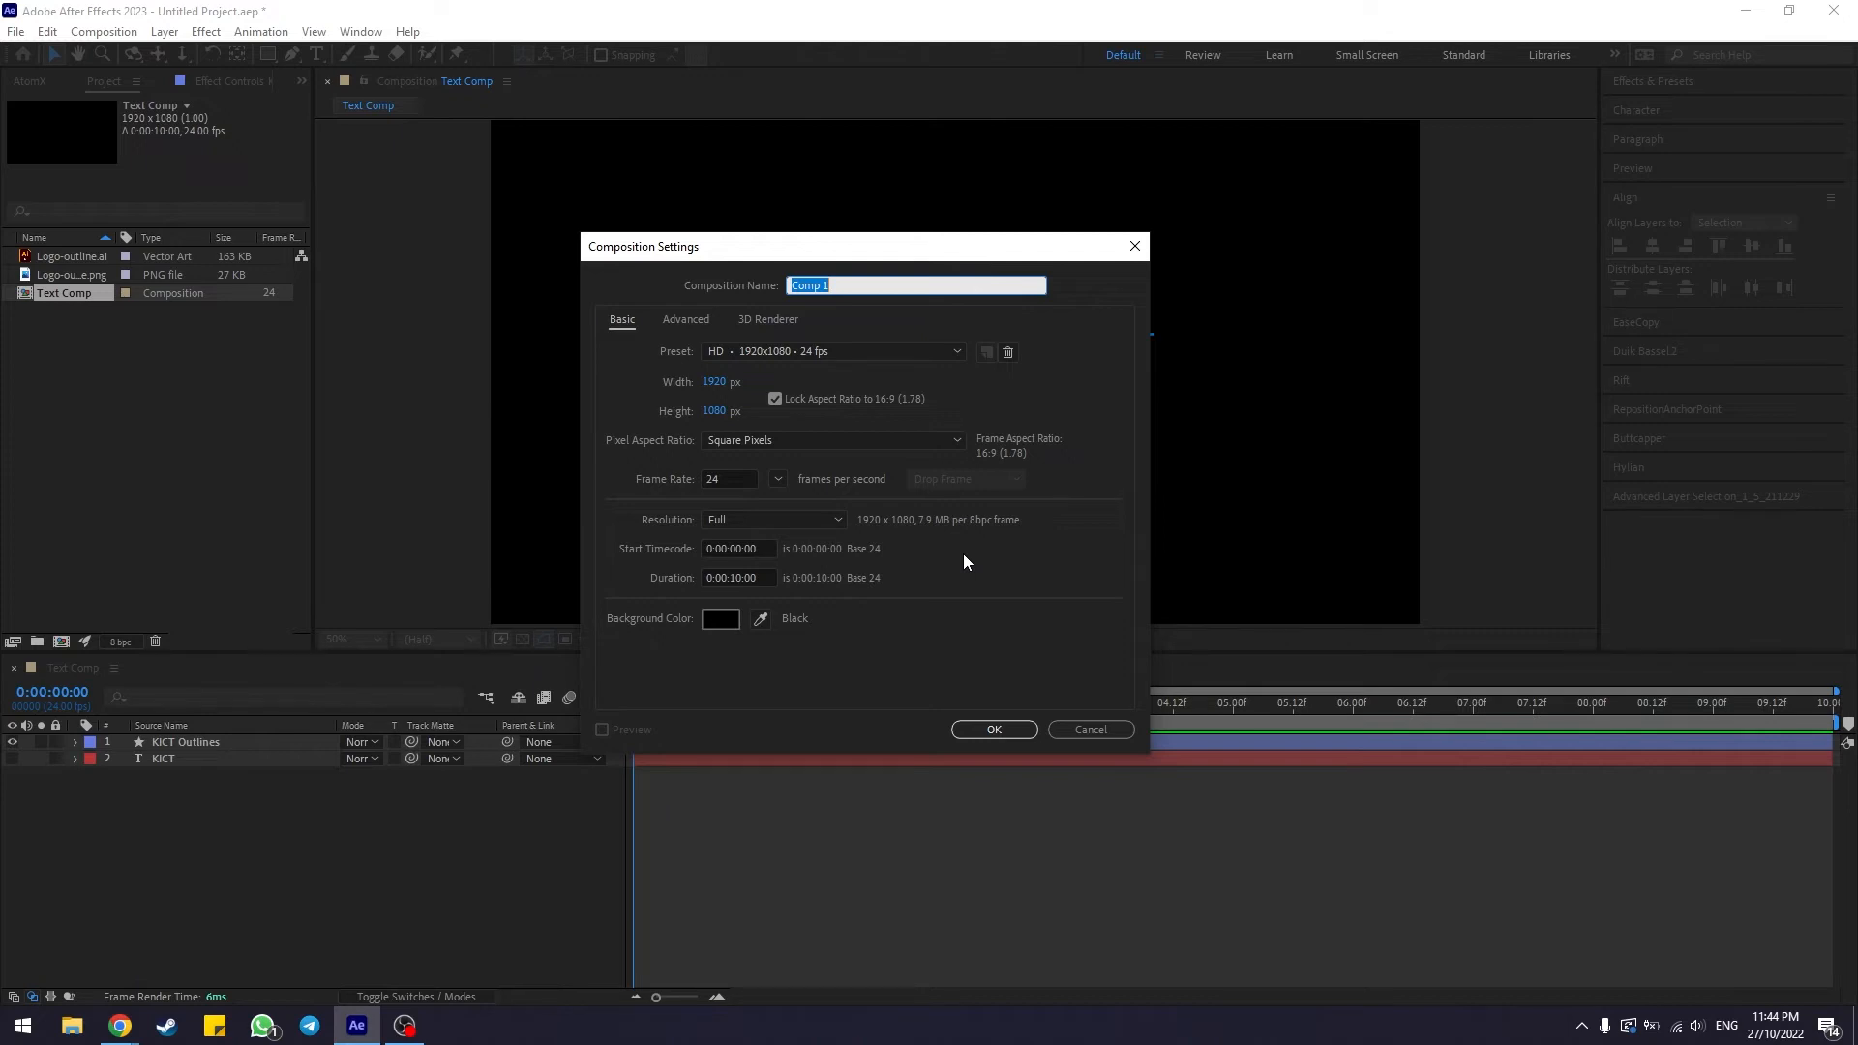
text(Logo Comp)
click(993, 730)
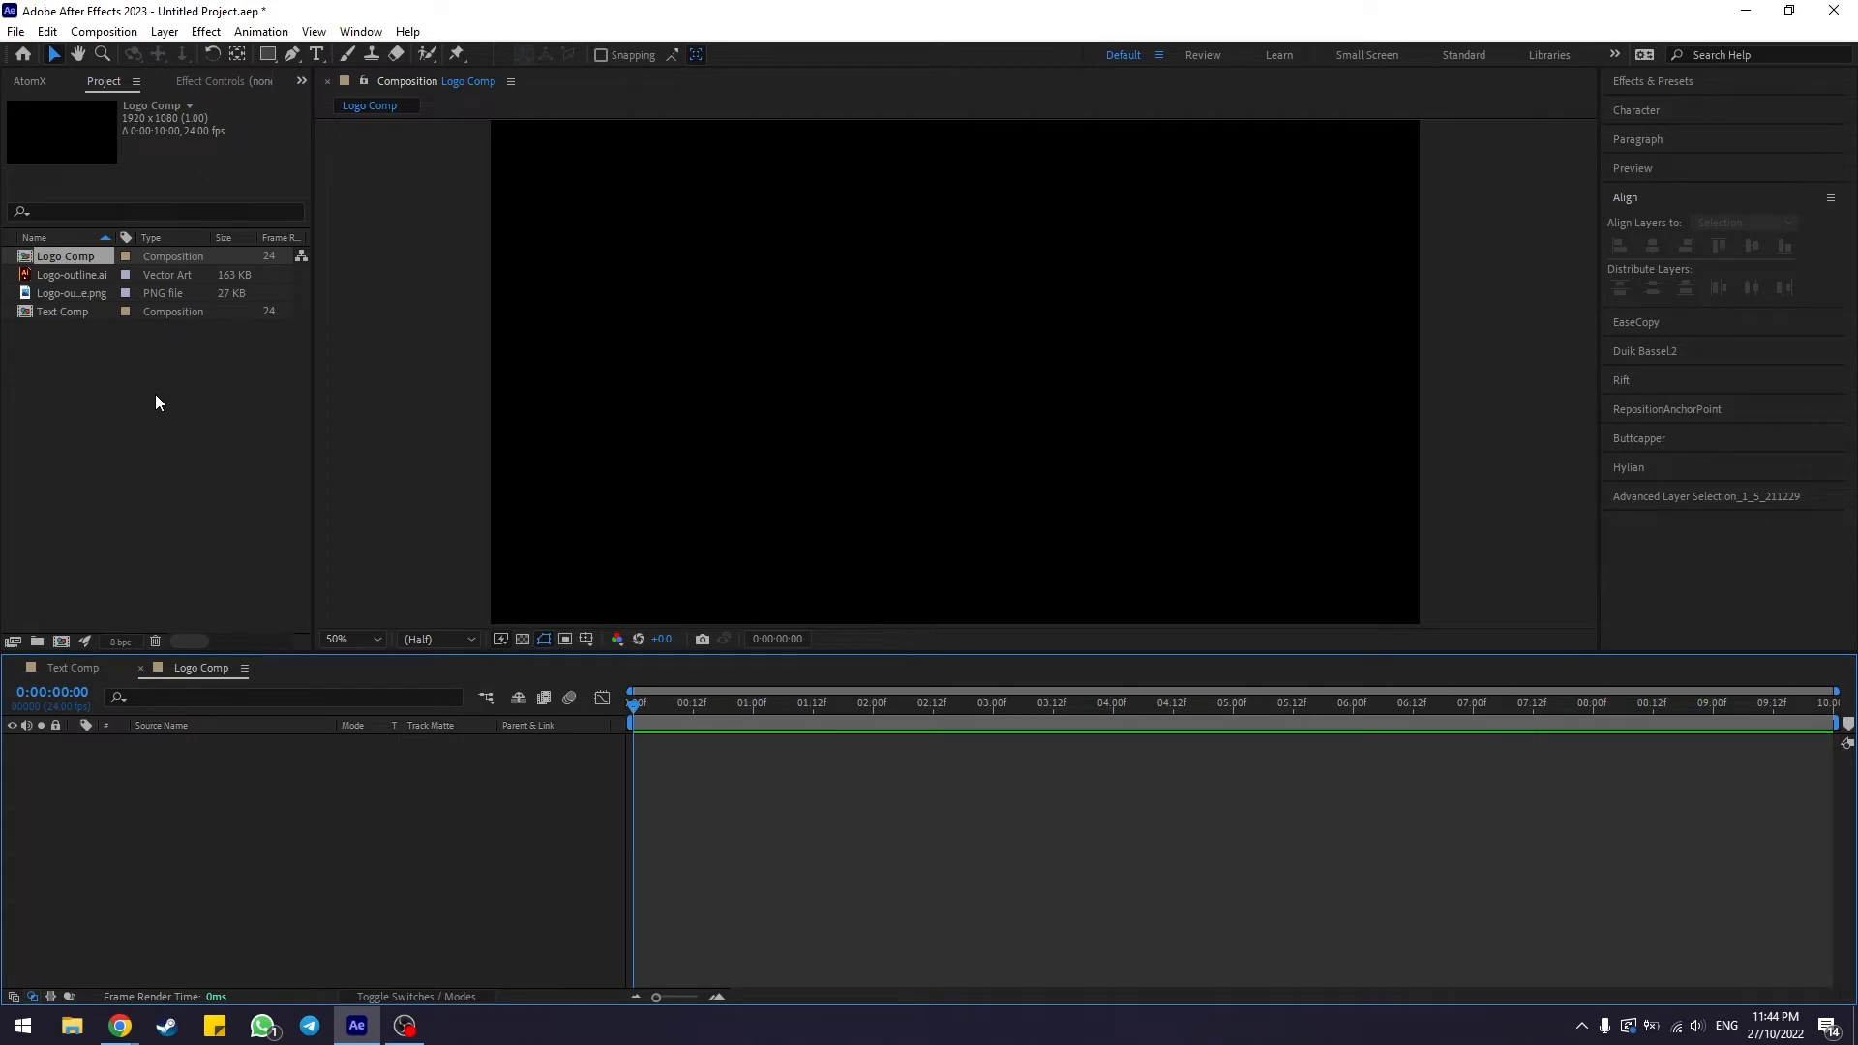
Add the Logo-outline.ai vector asset from the project to the Logo Comp timeline
click(97, 275)
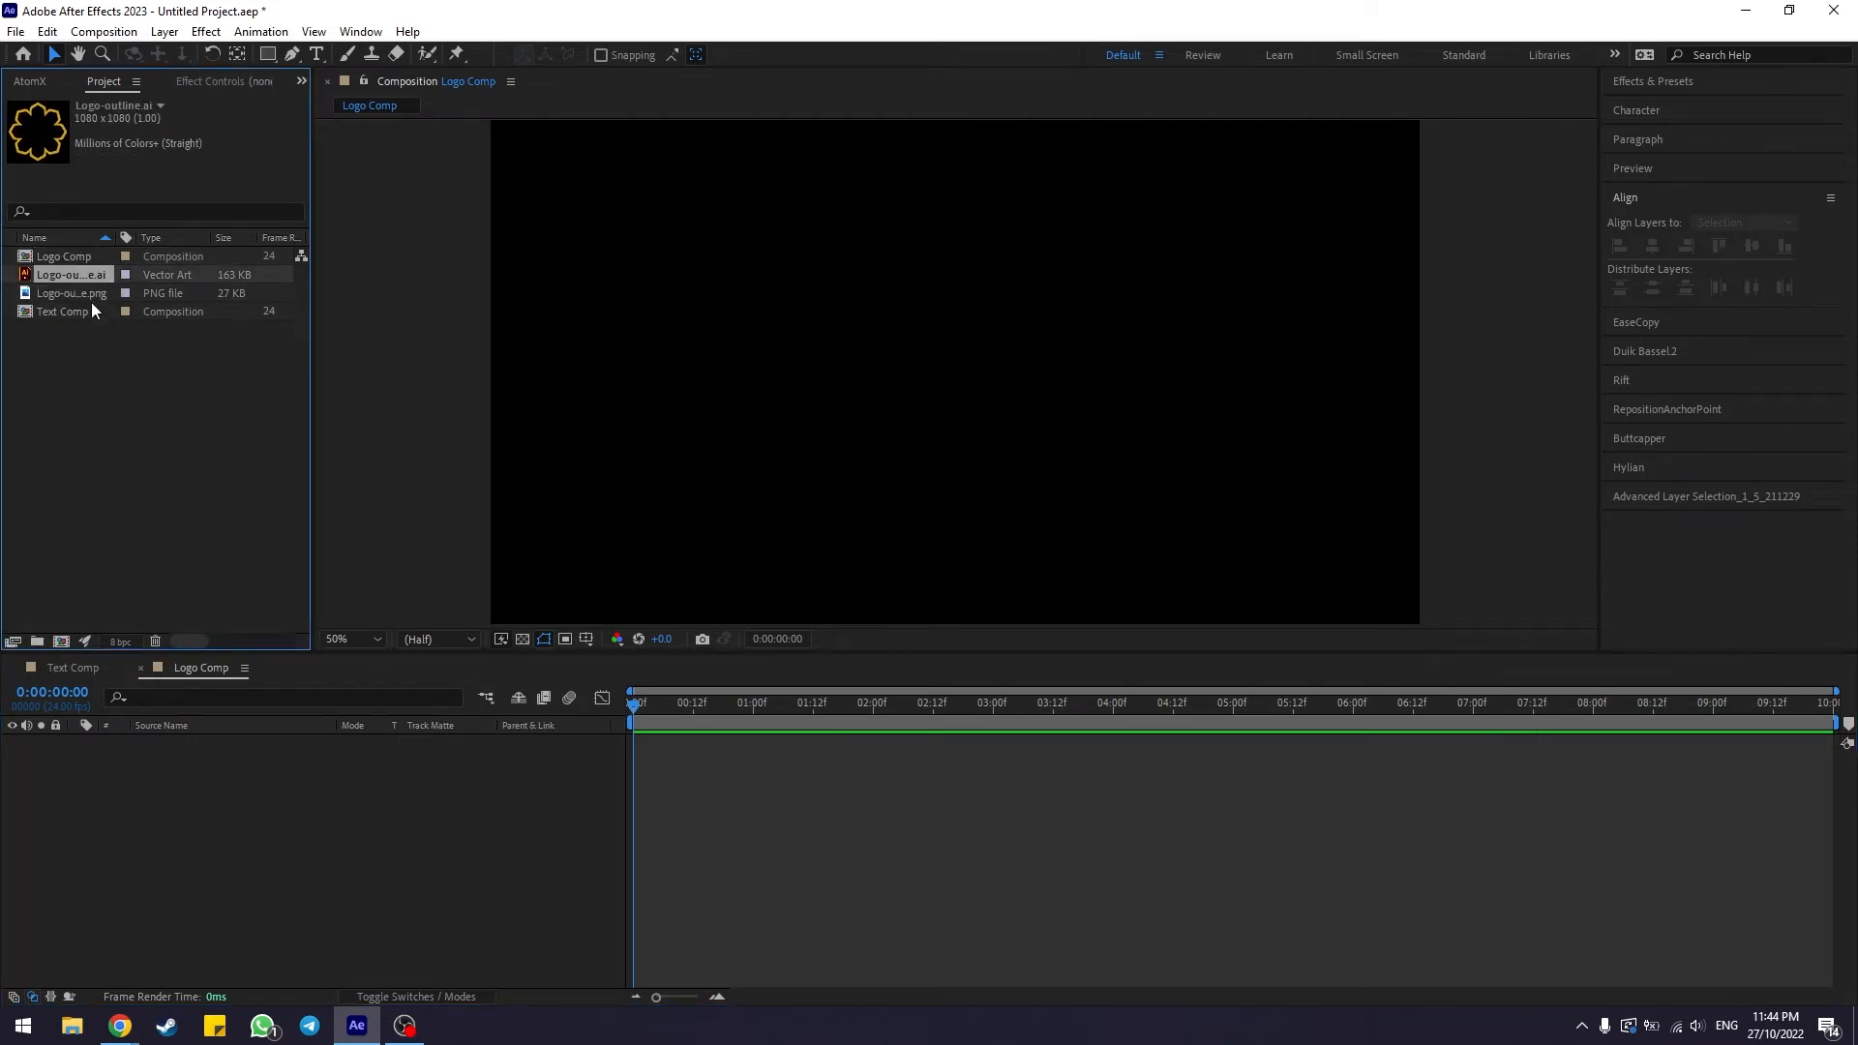
click(125, 379)
click(56, 275)
click(78, 294)
click(102, 356)
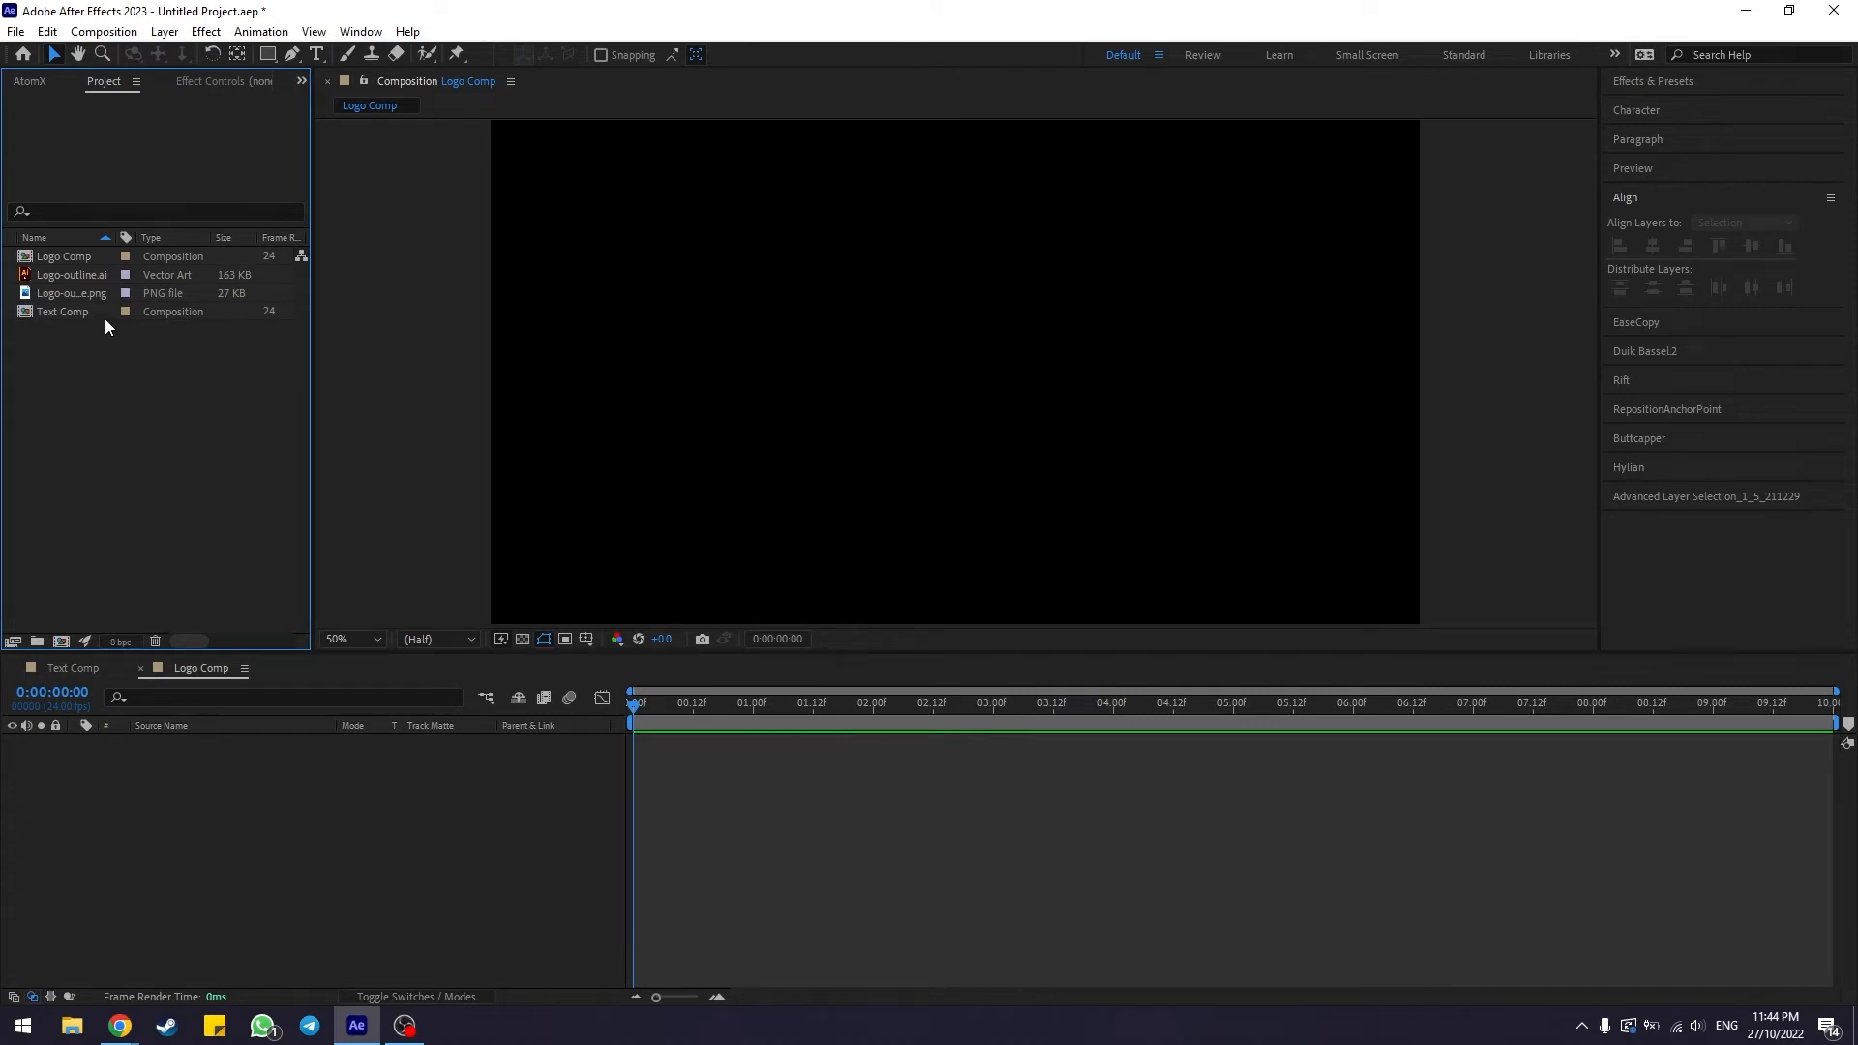
click(72, 275)
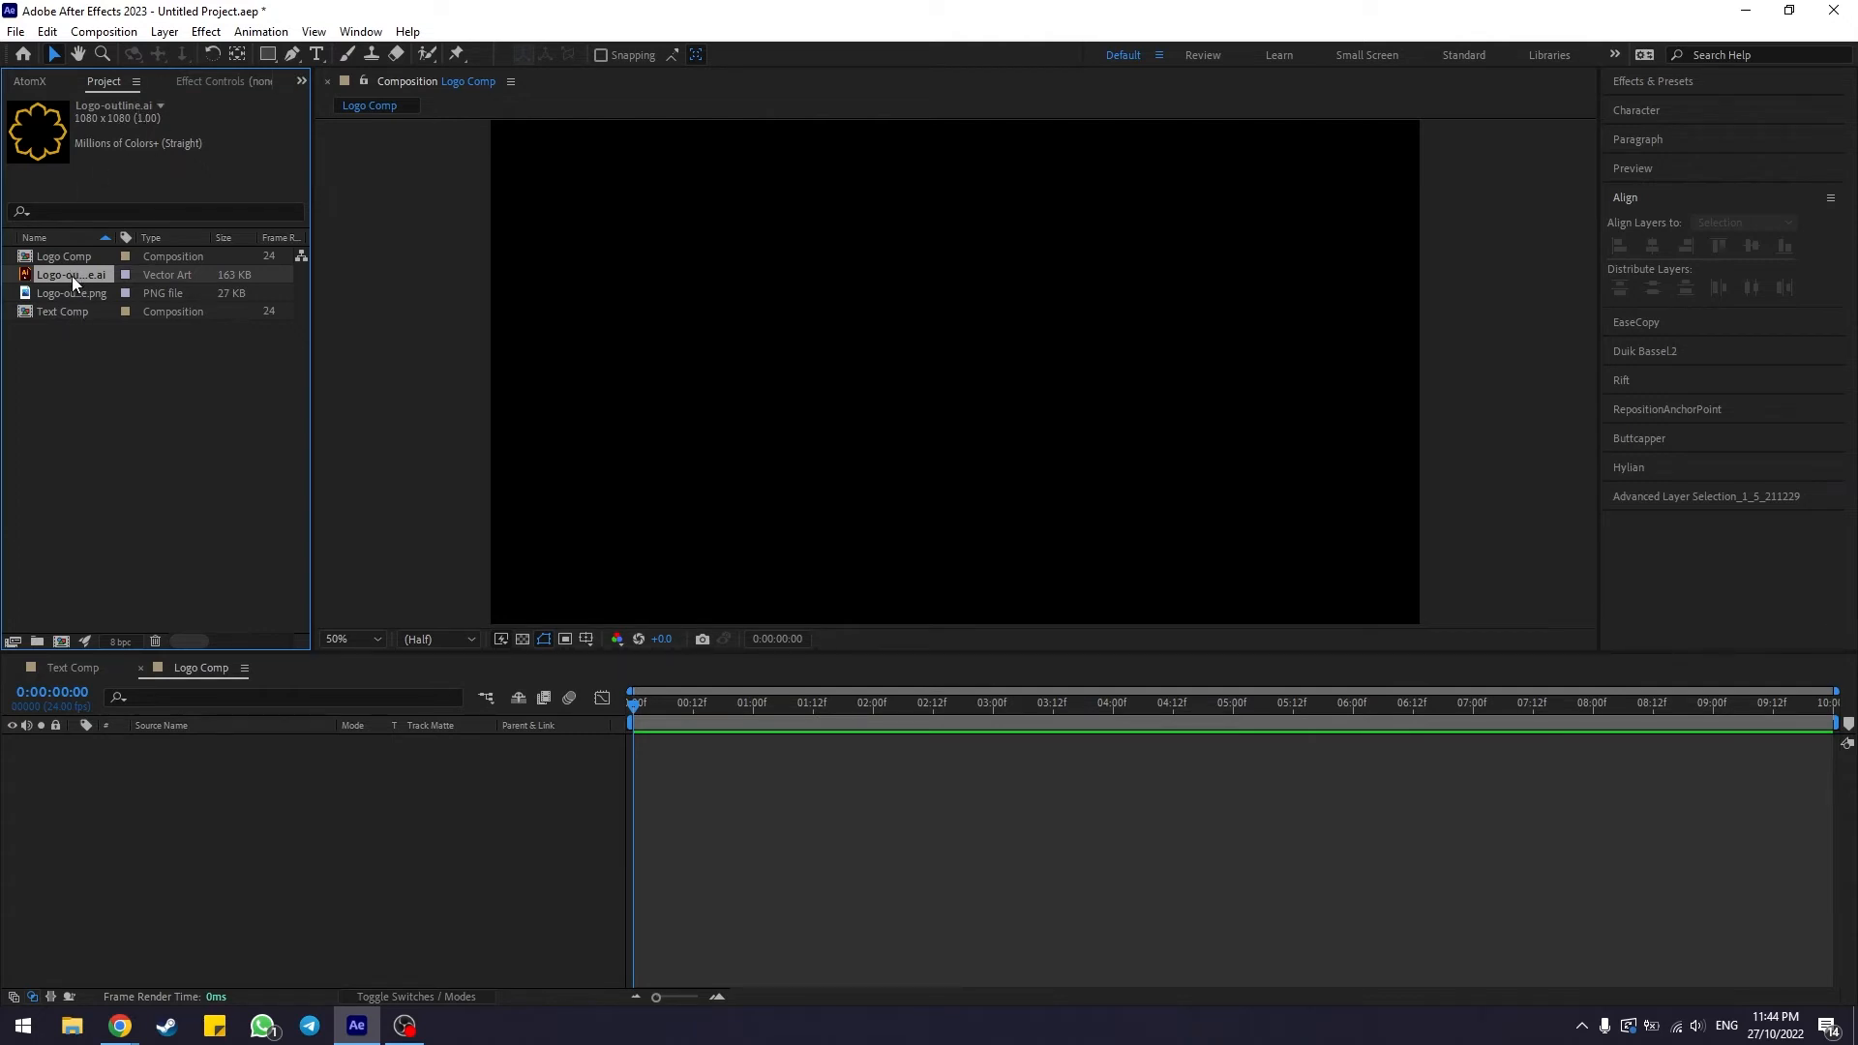
drag(72, 276, 149, 414)
drag(123, 799, 124, 799)
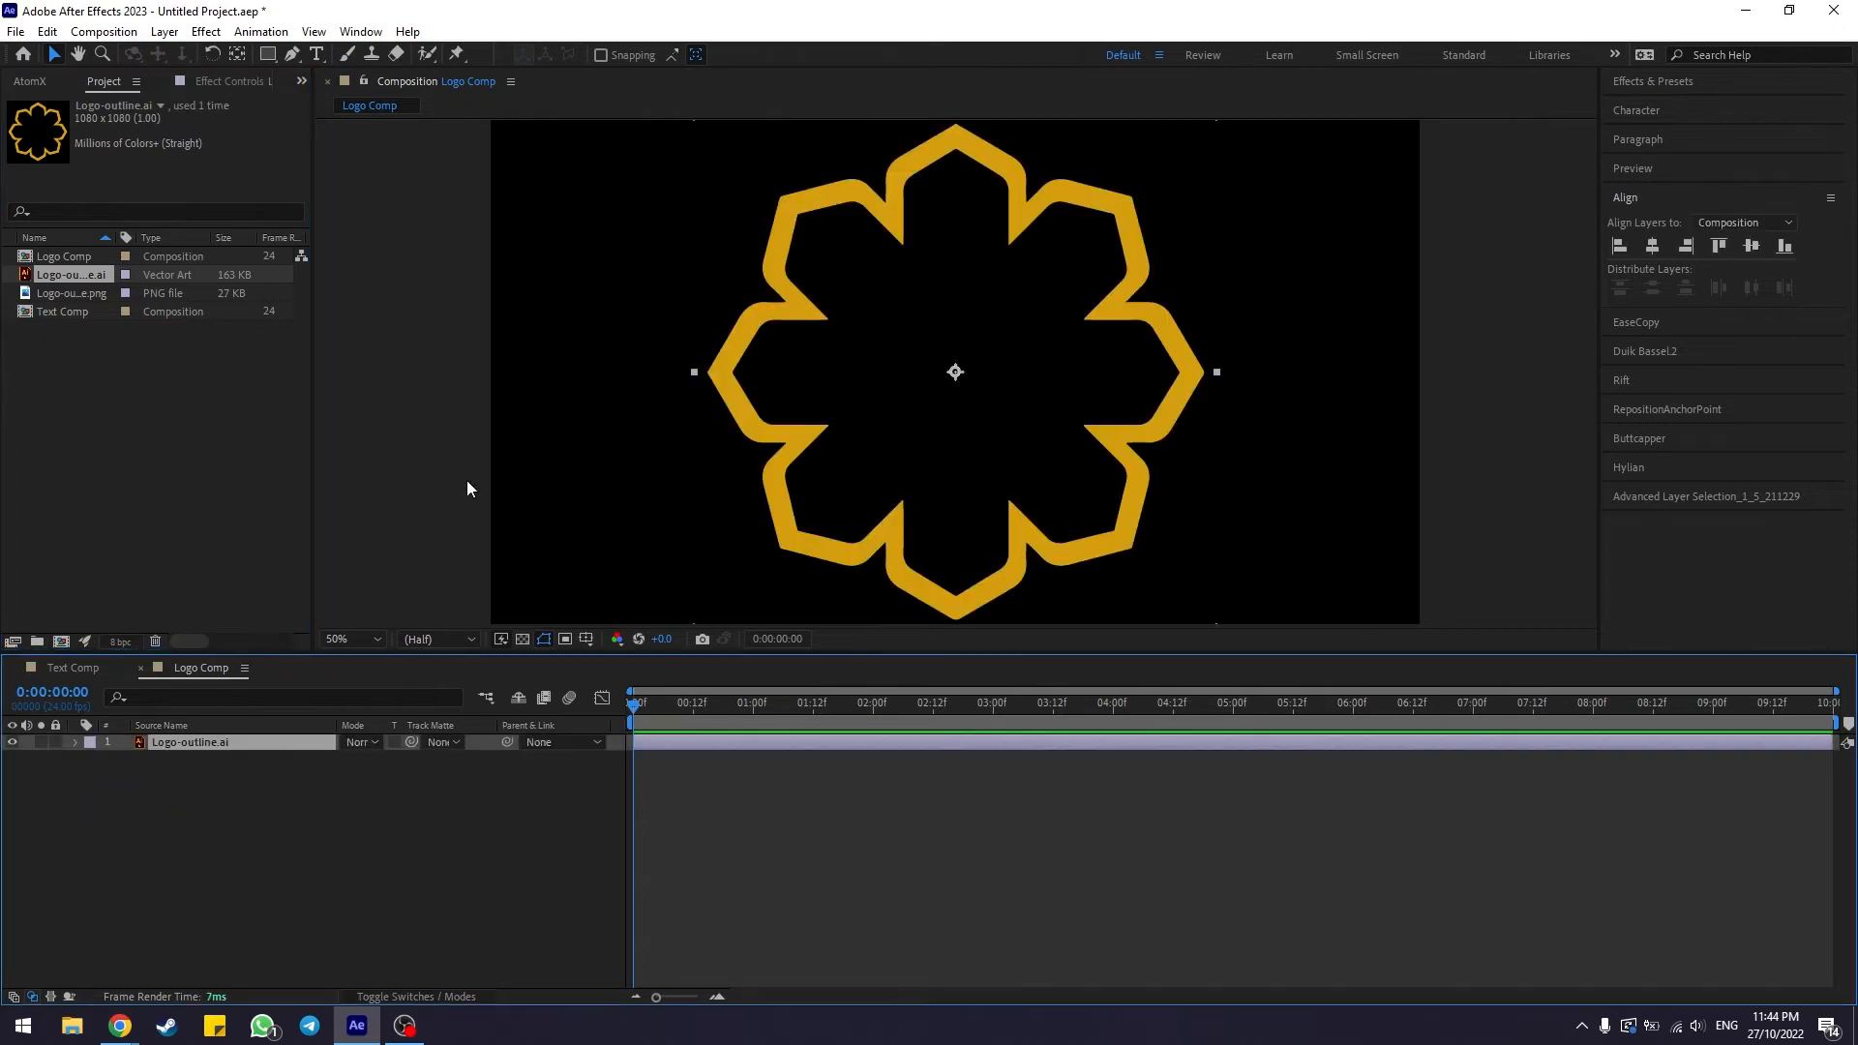
Switch to the Pen tool and set its shape stroke to red with a width of 50 px
click(313, 839)
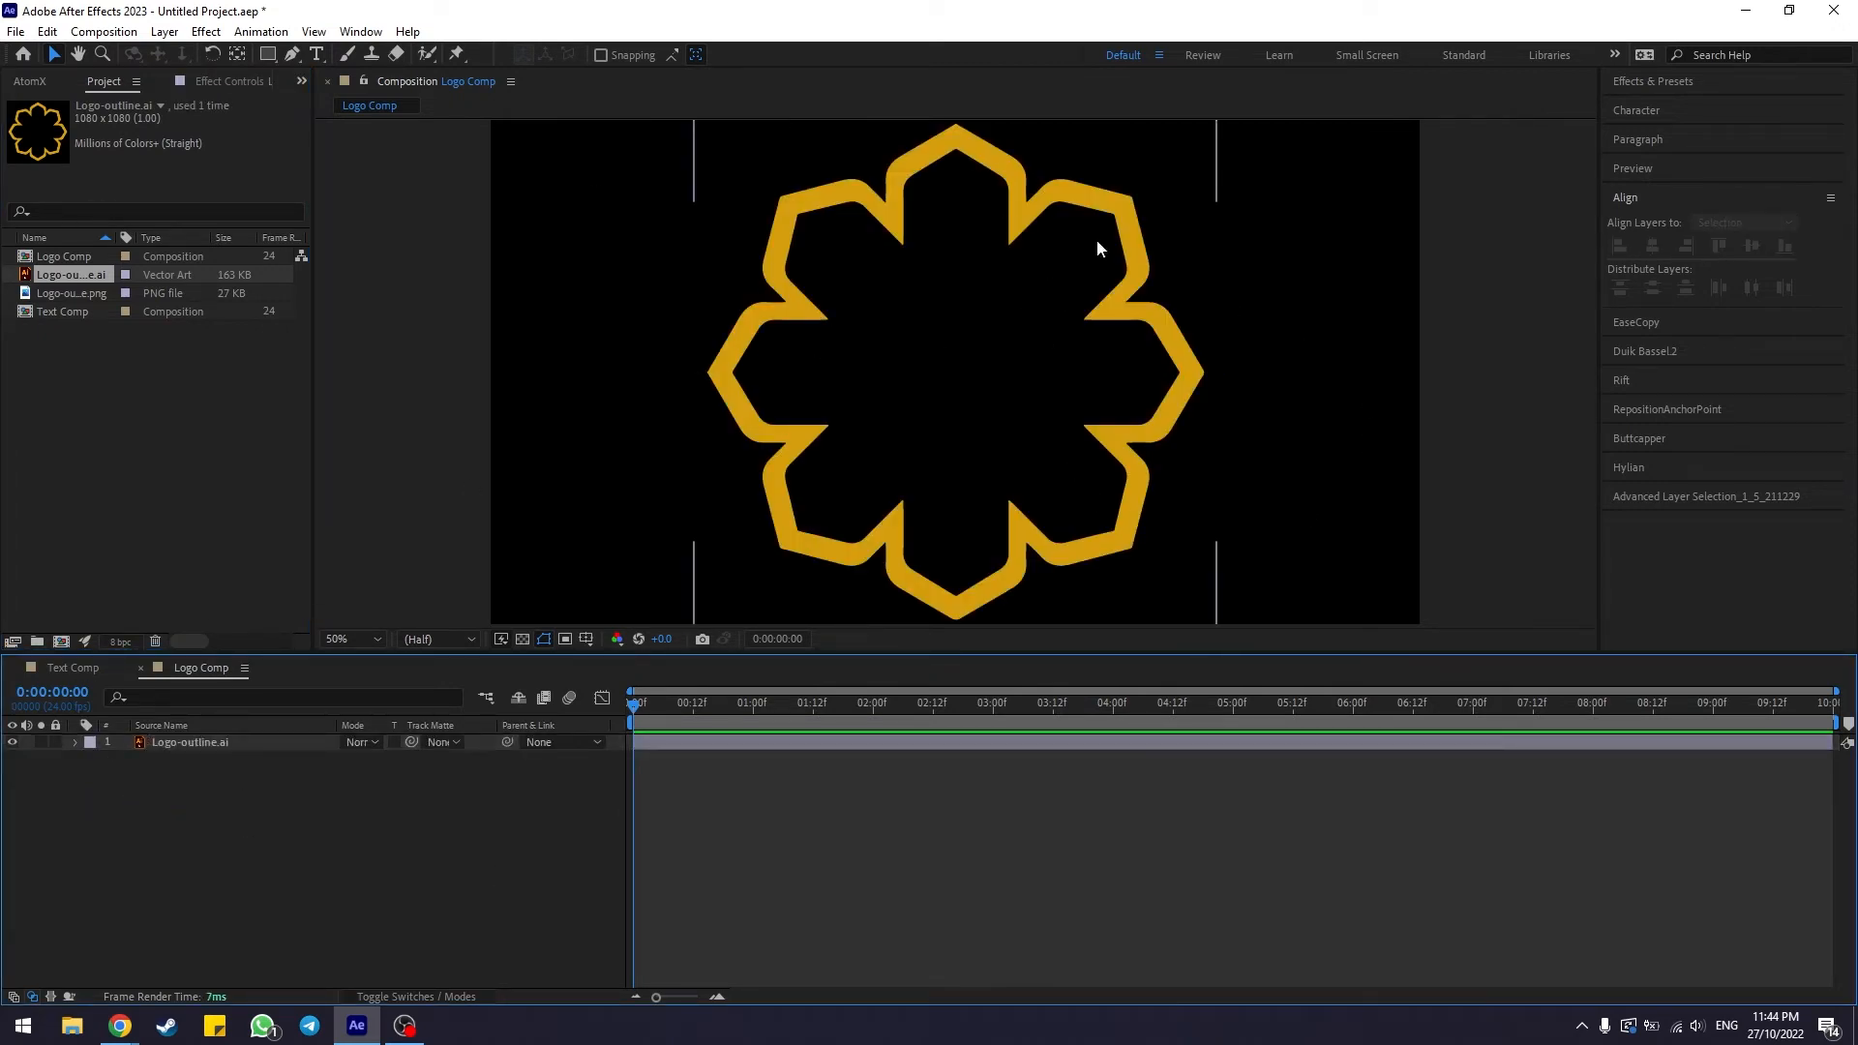
click(1498, 321)
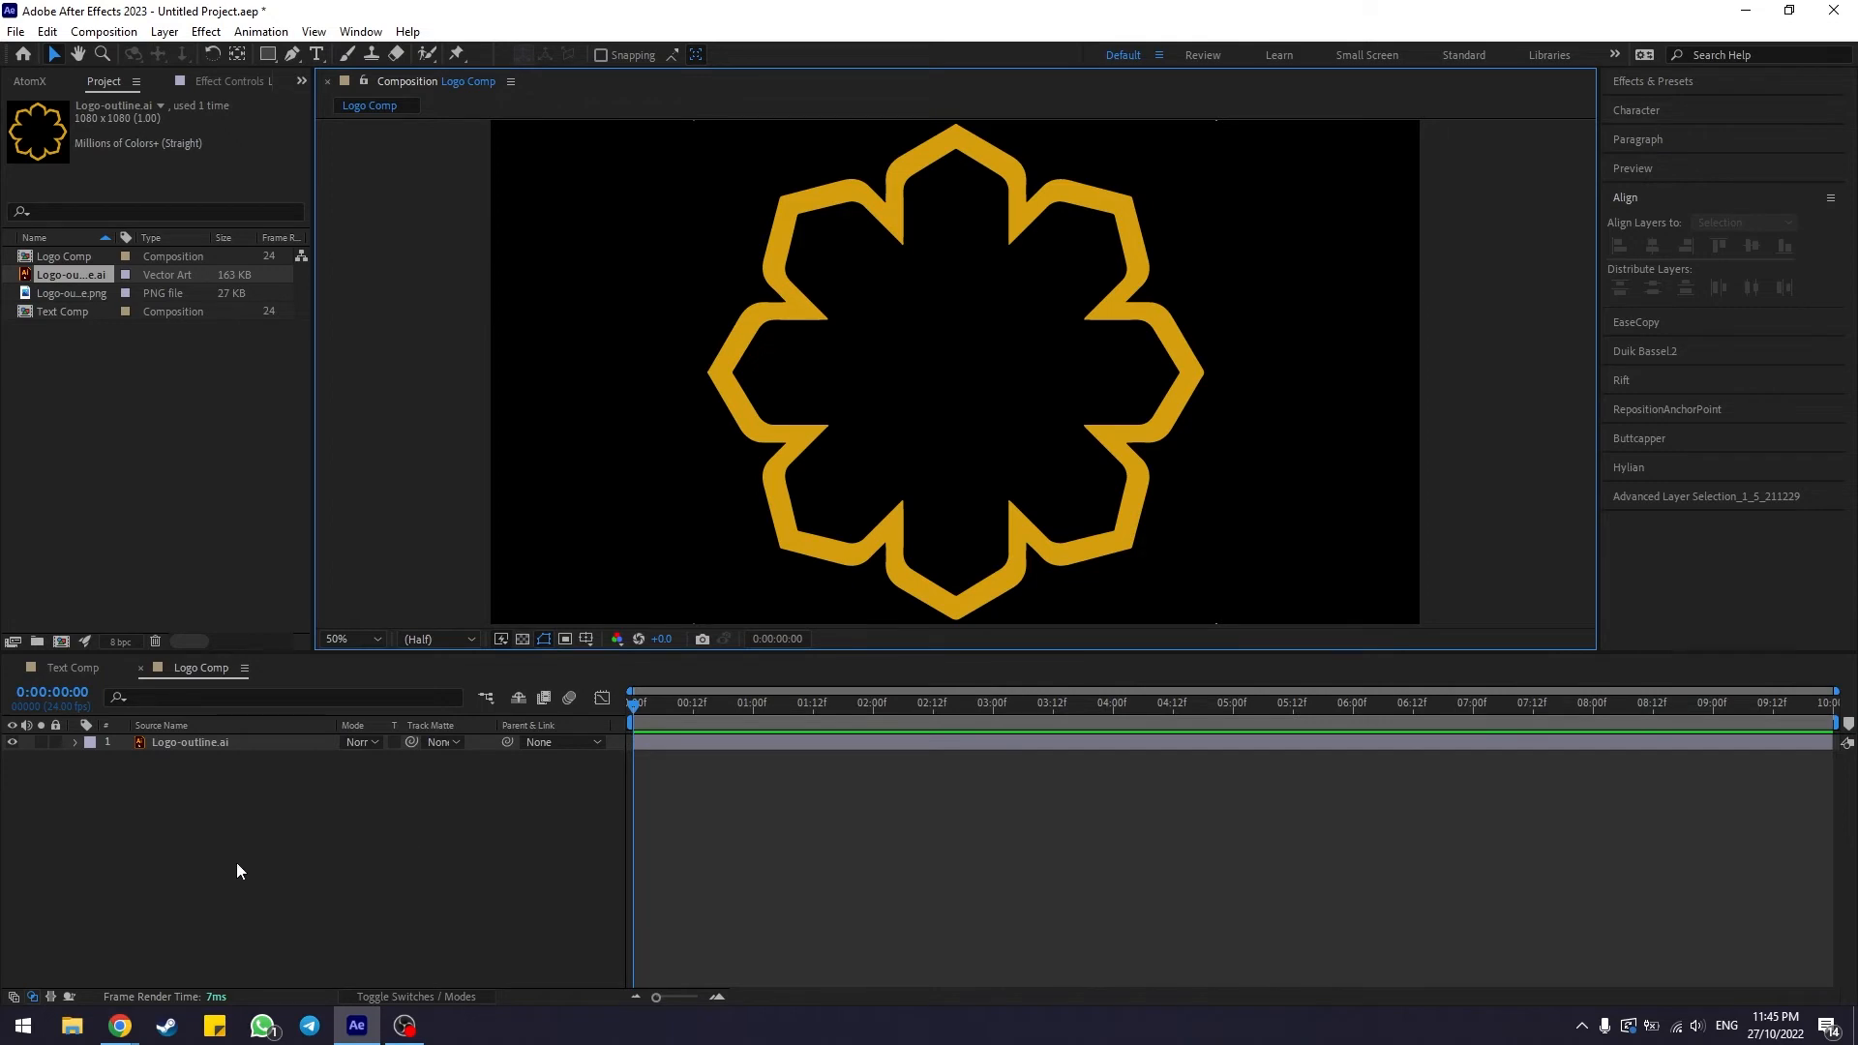
click(631, 707)
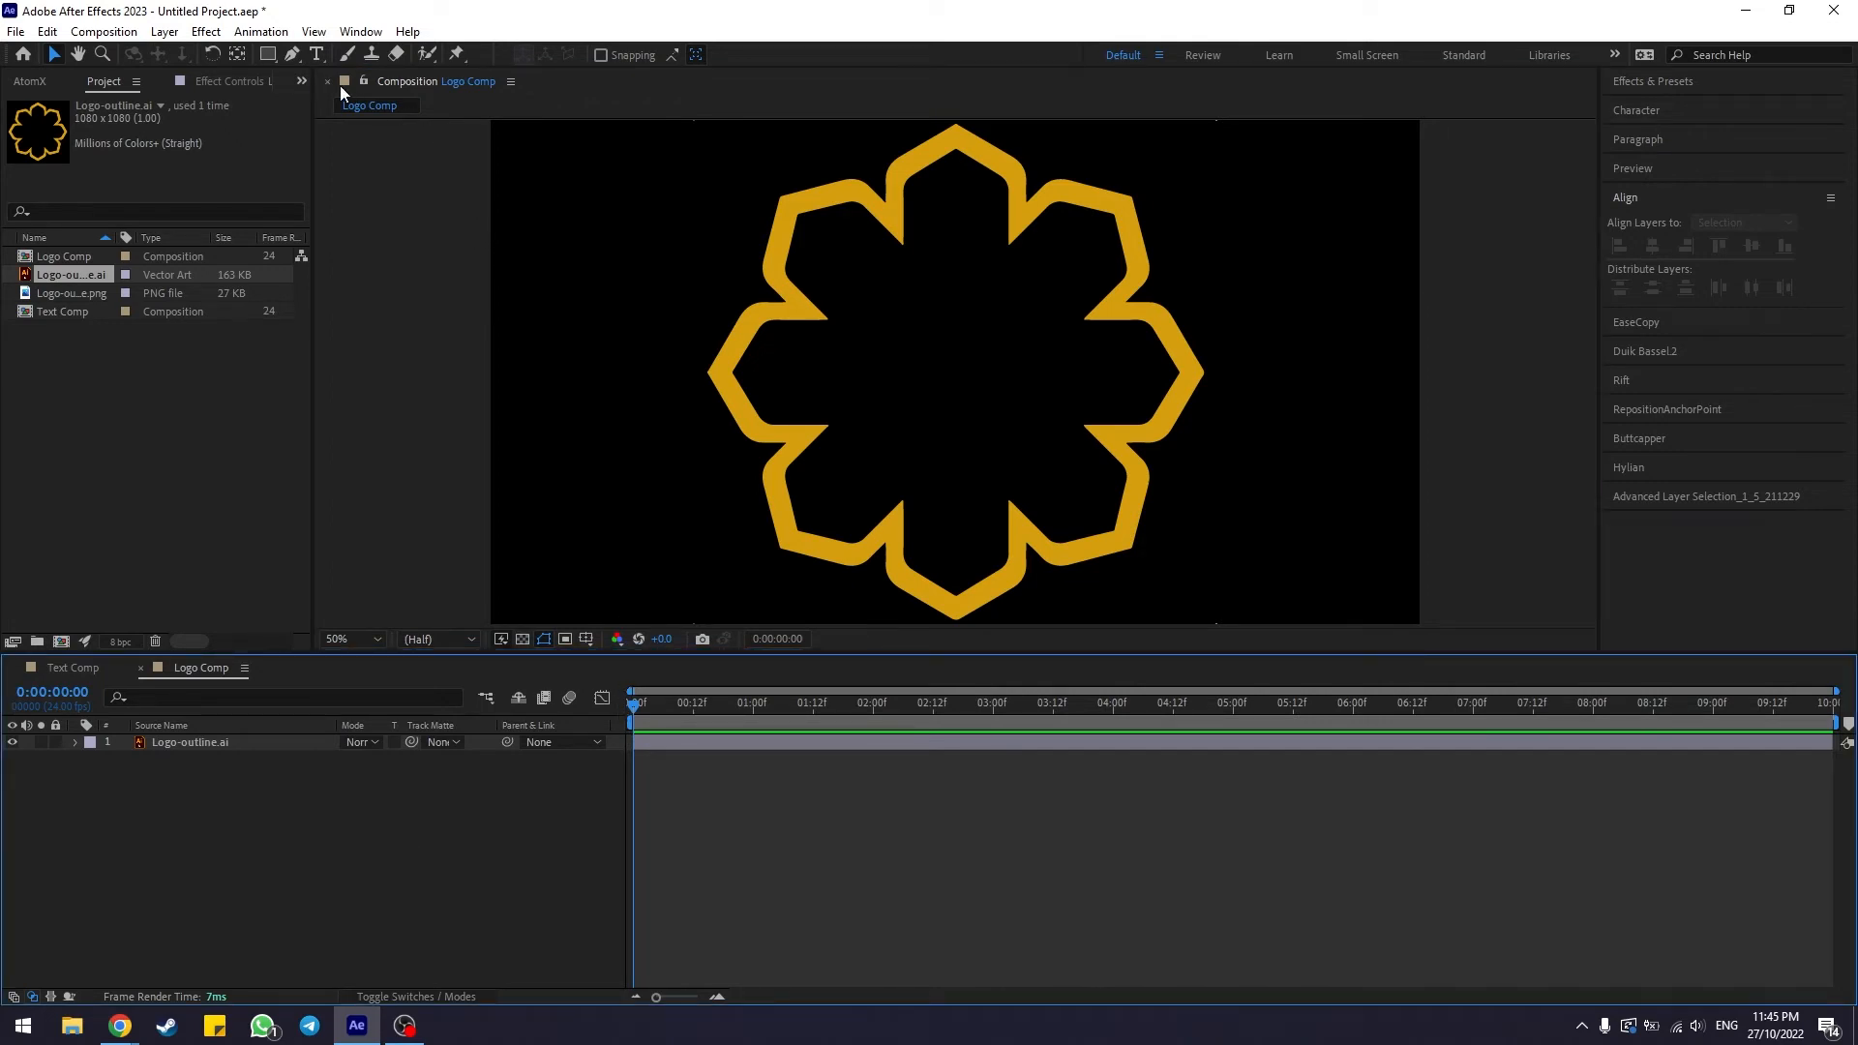
click(294, 58)
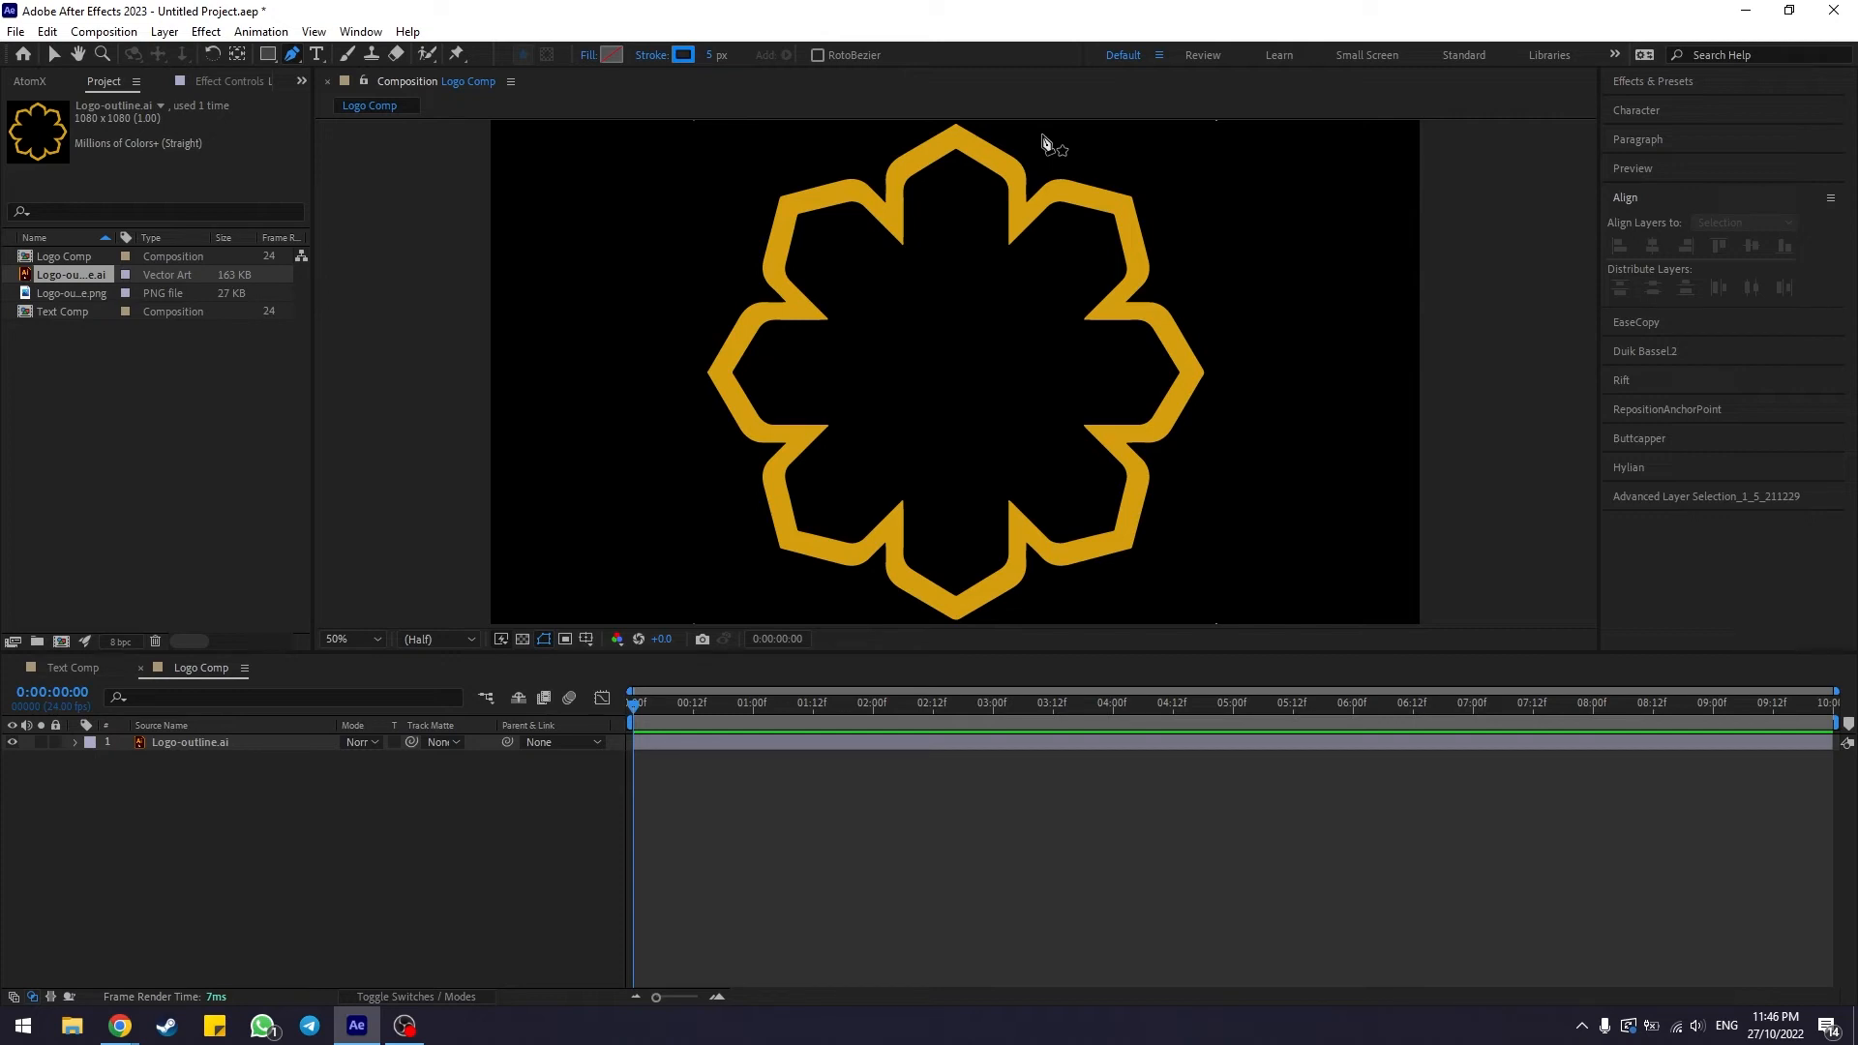
click(682, 55)
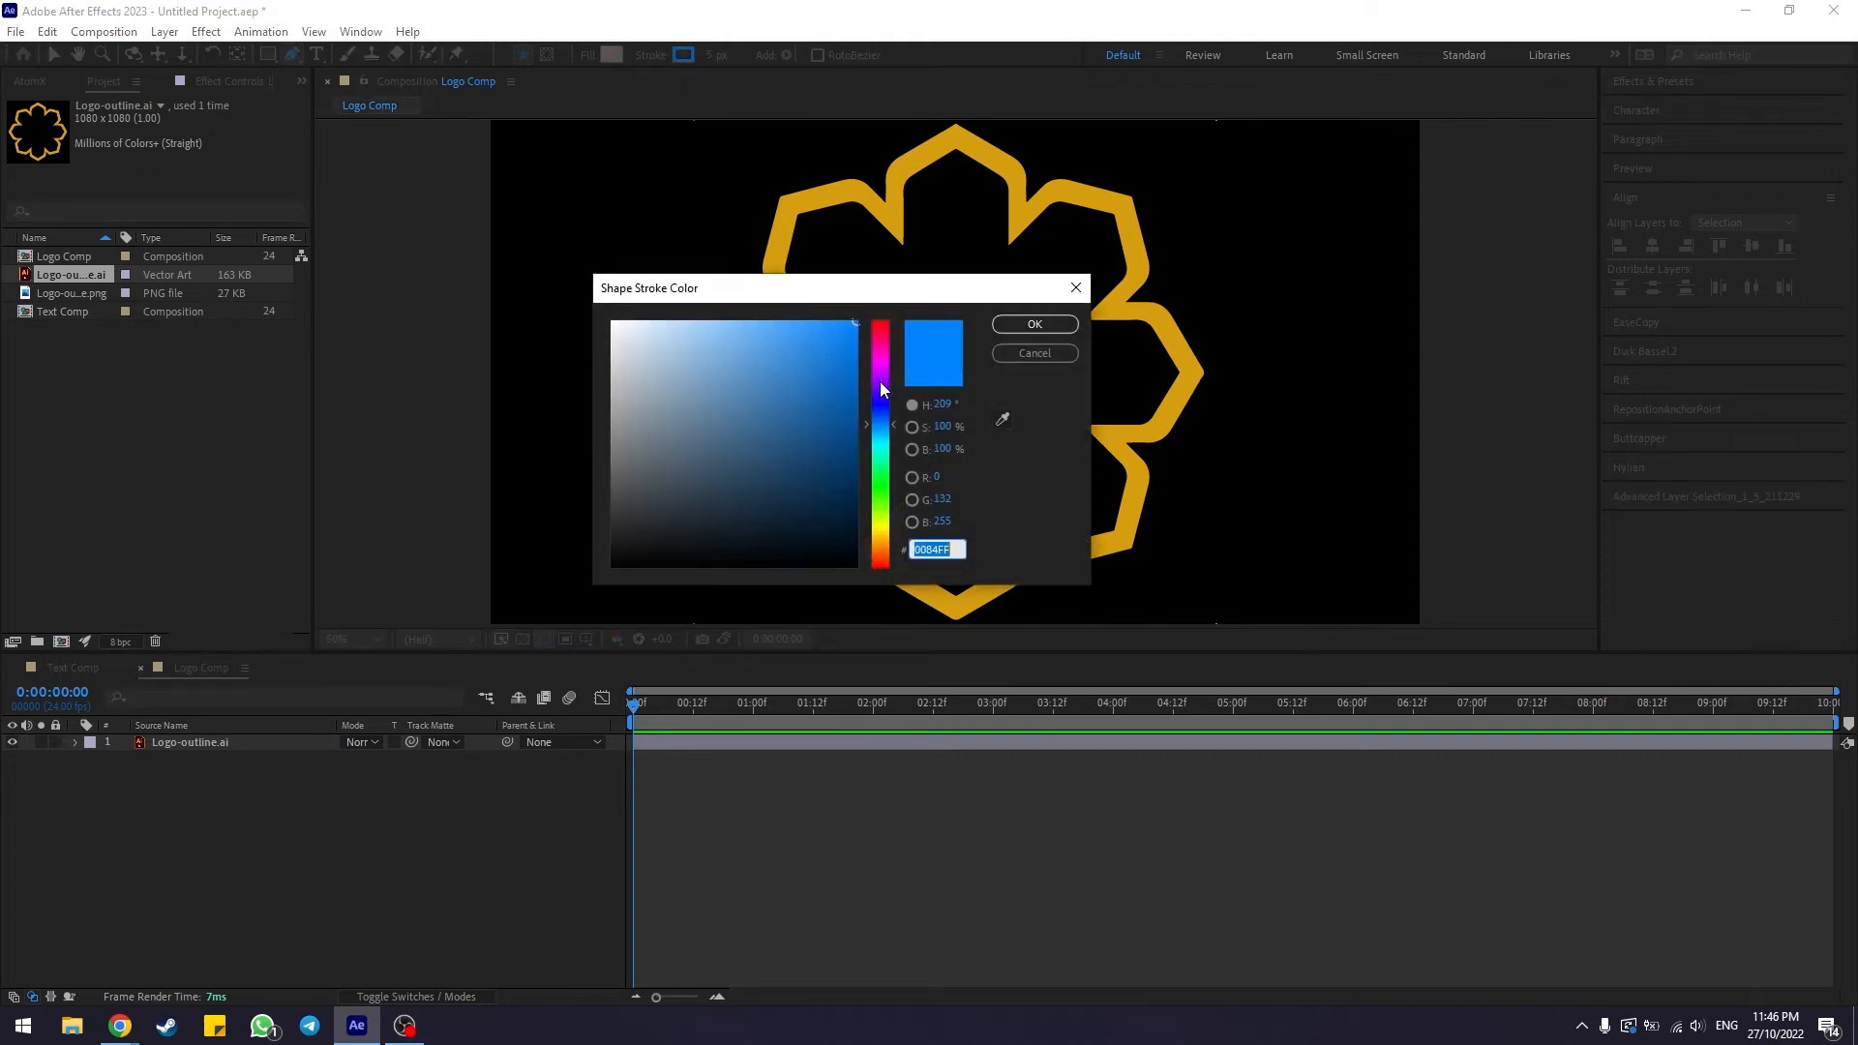
drag(880, 381, 879, 321)
key(Return)
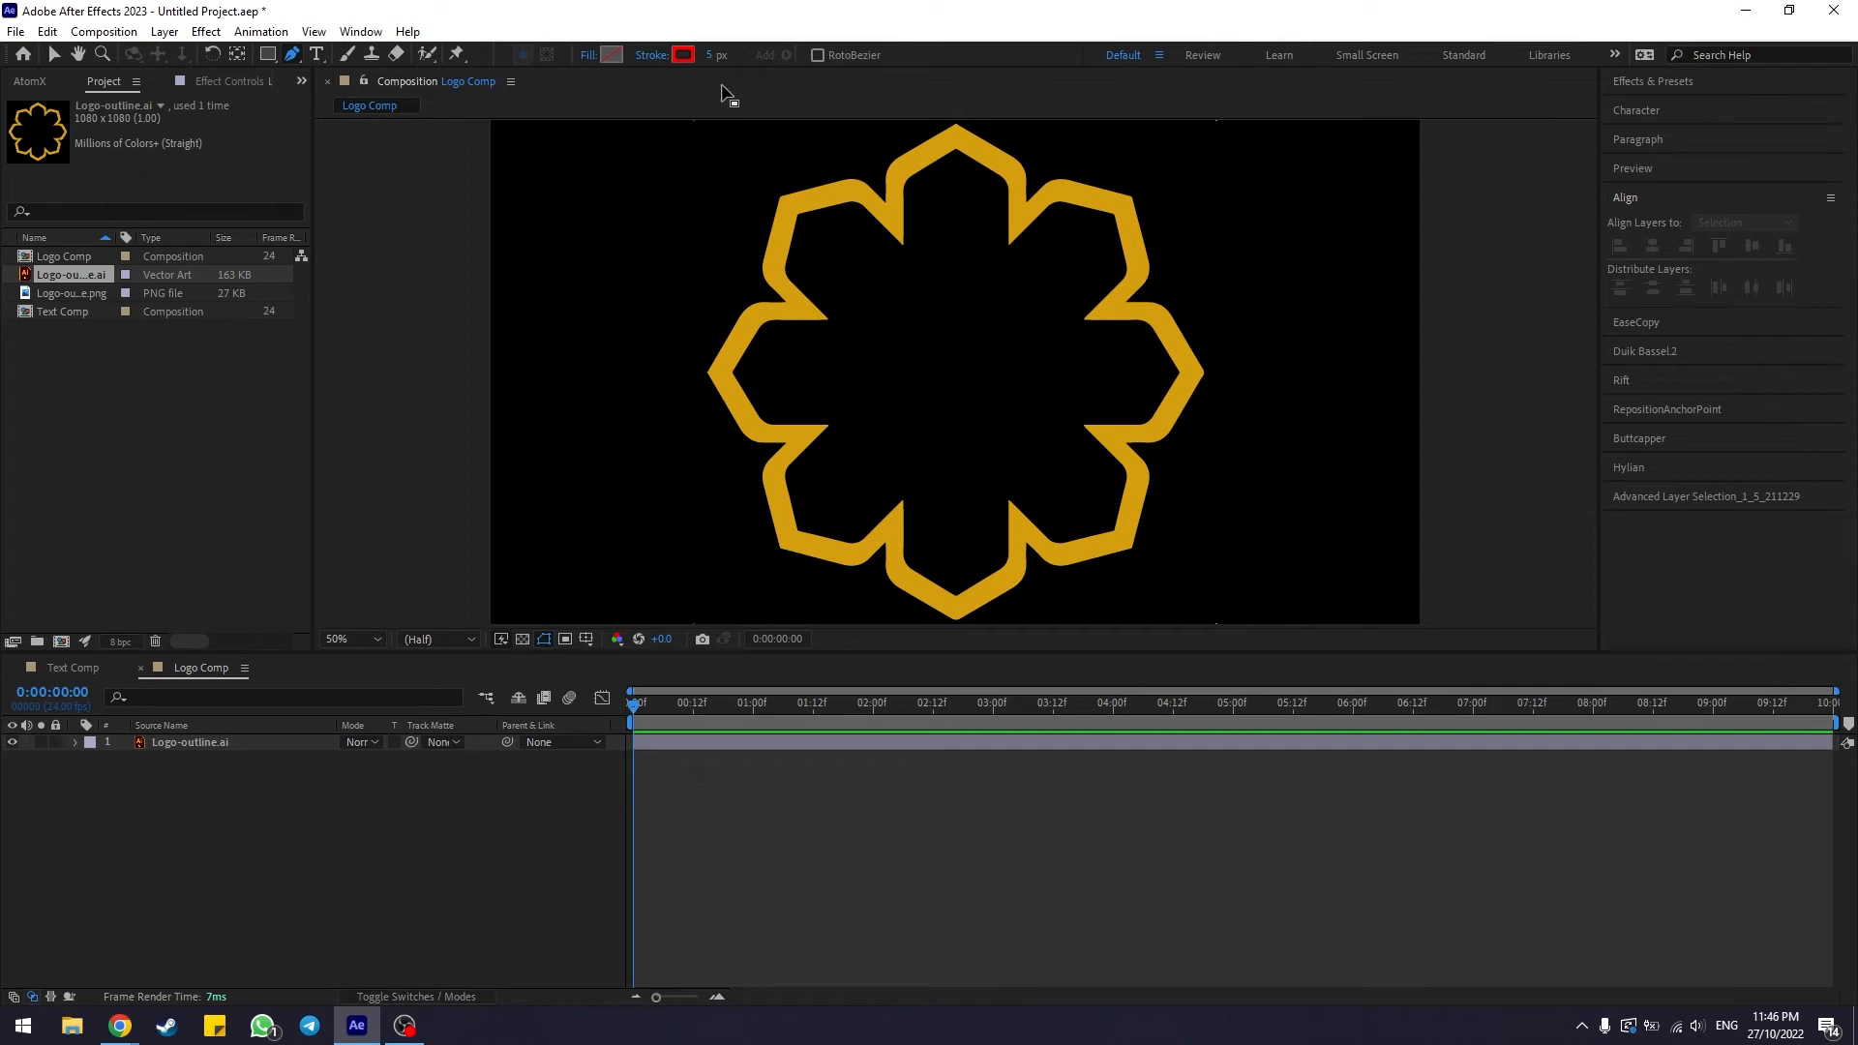
click(714, 55)
text(50)
key(Return)
Trace the logo's star outline with the Pen tool, placing a point at each corner and closing the path
click(956, 136)
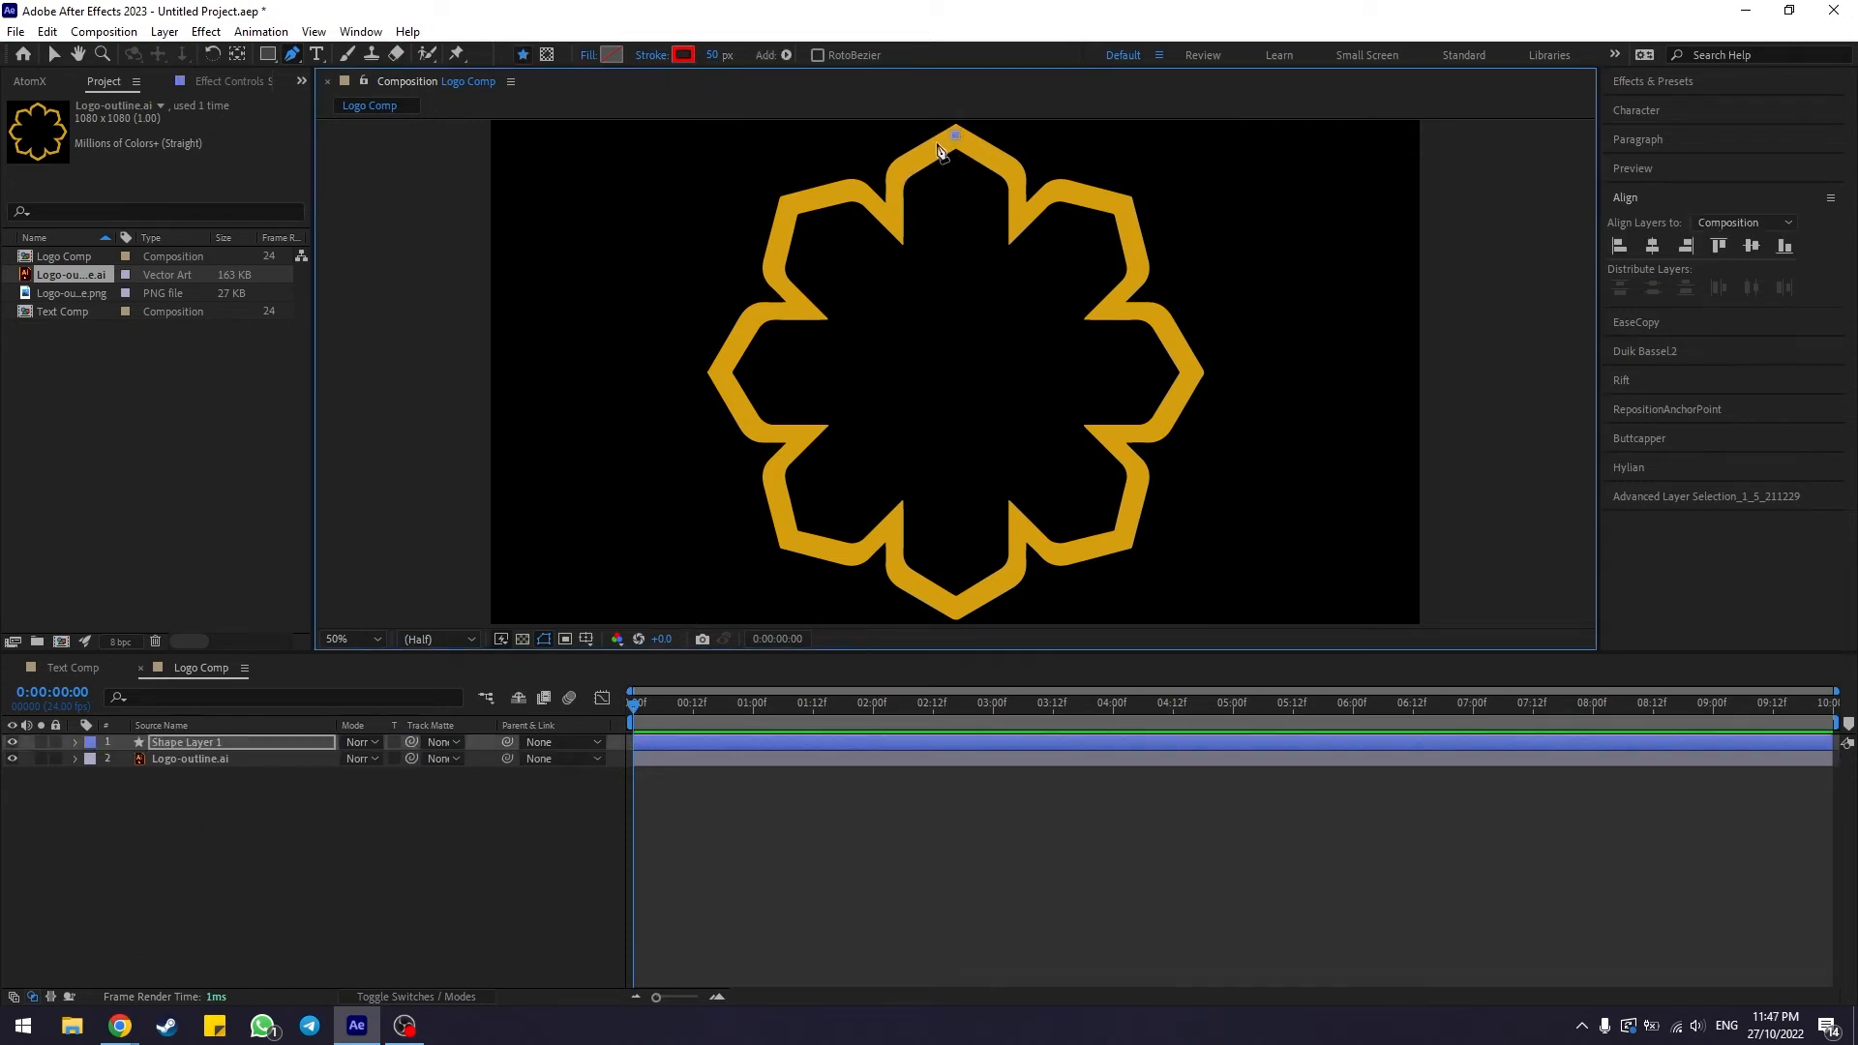
click(898, 175)
click(896, 226)
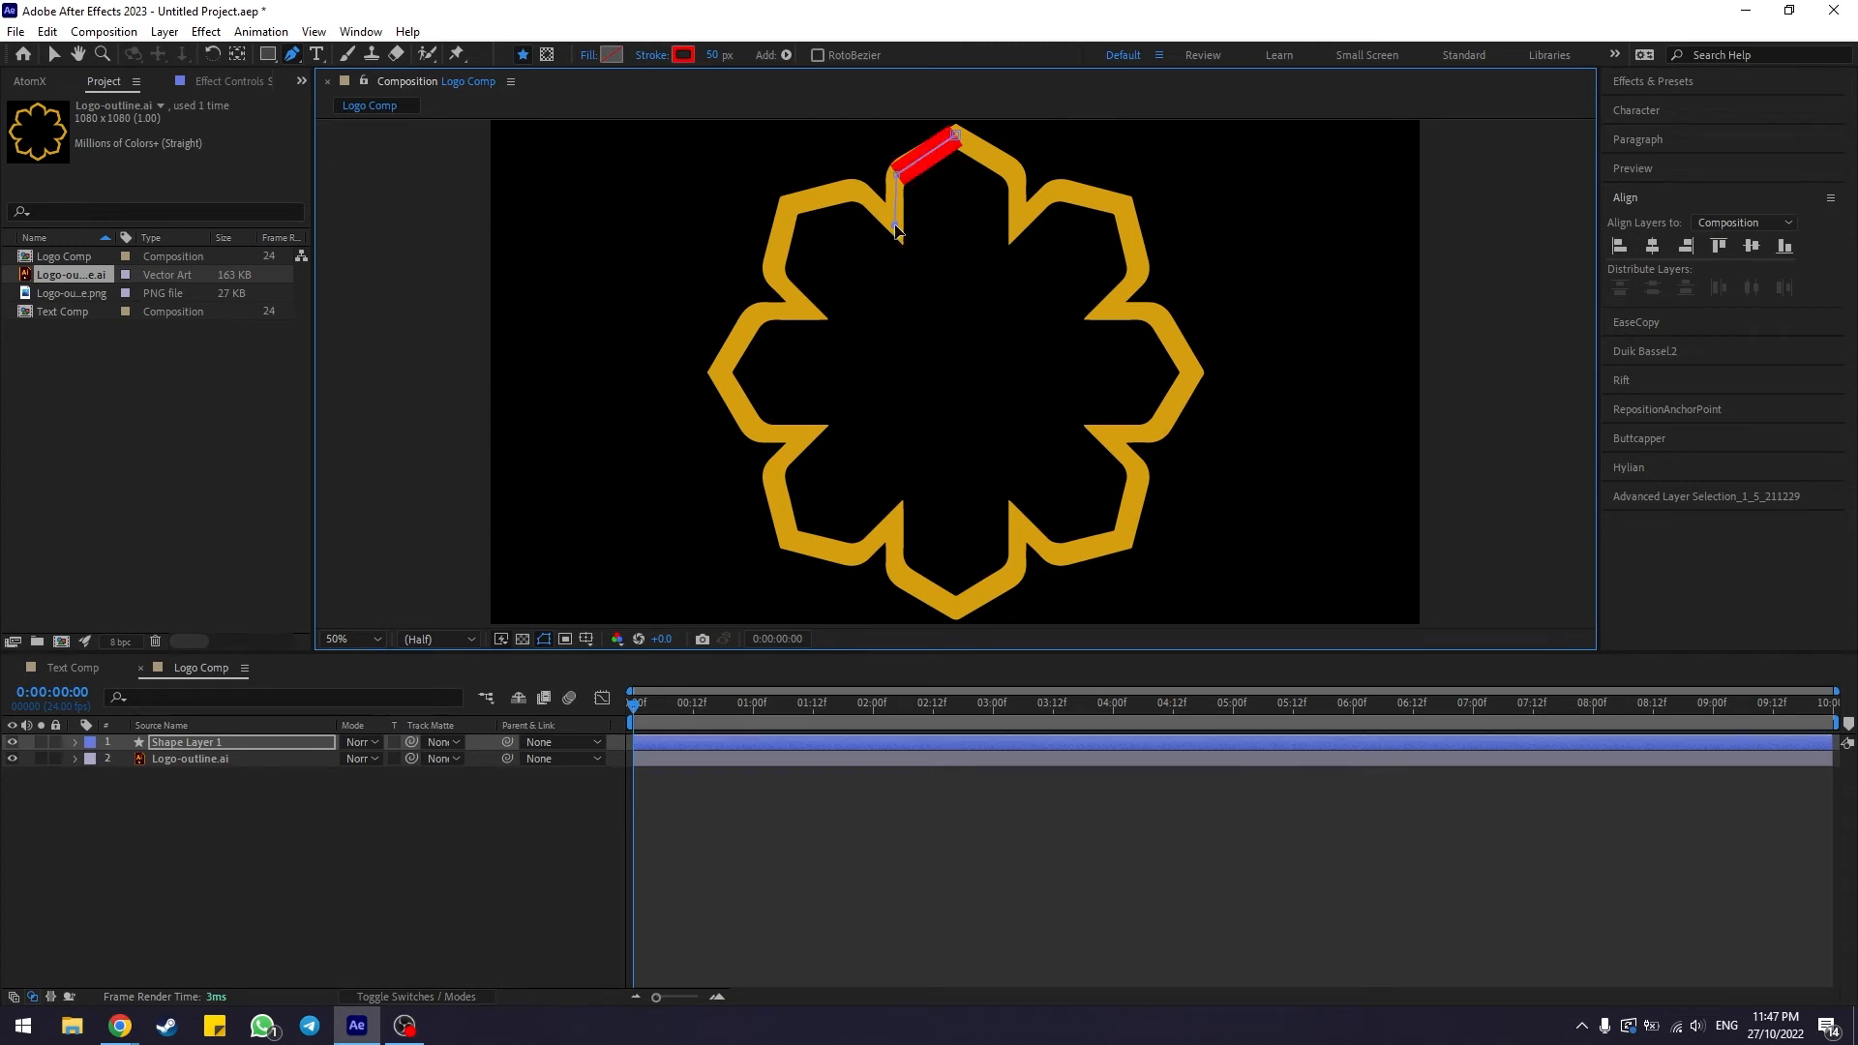
click(857, 187)
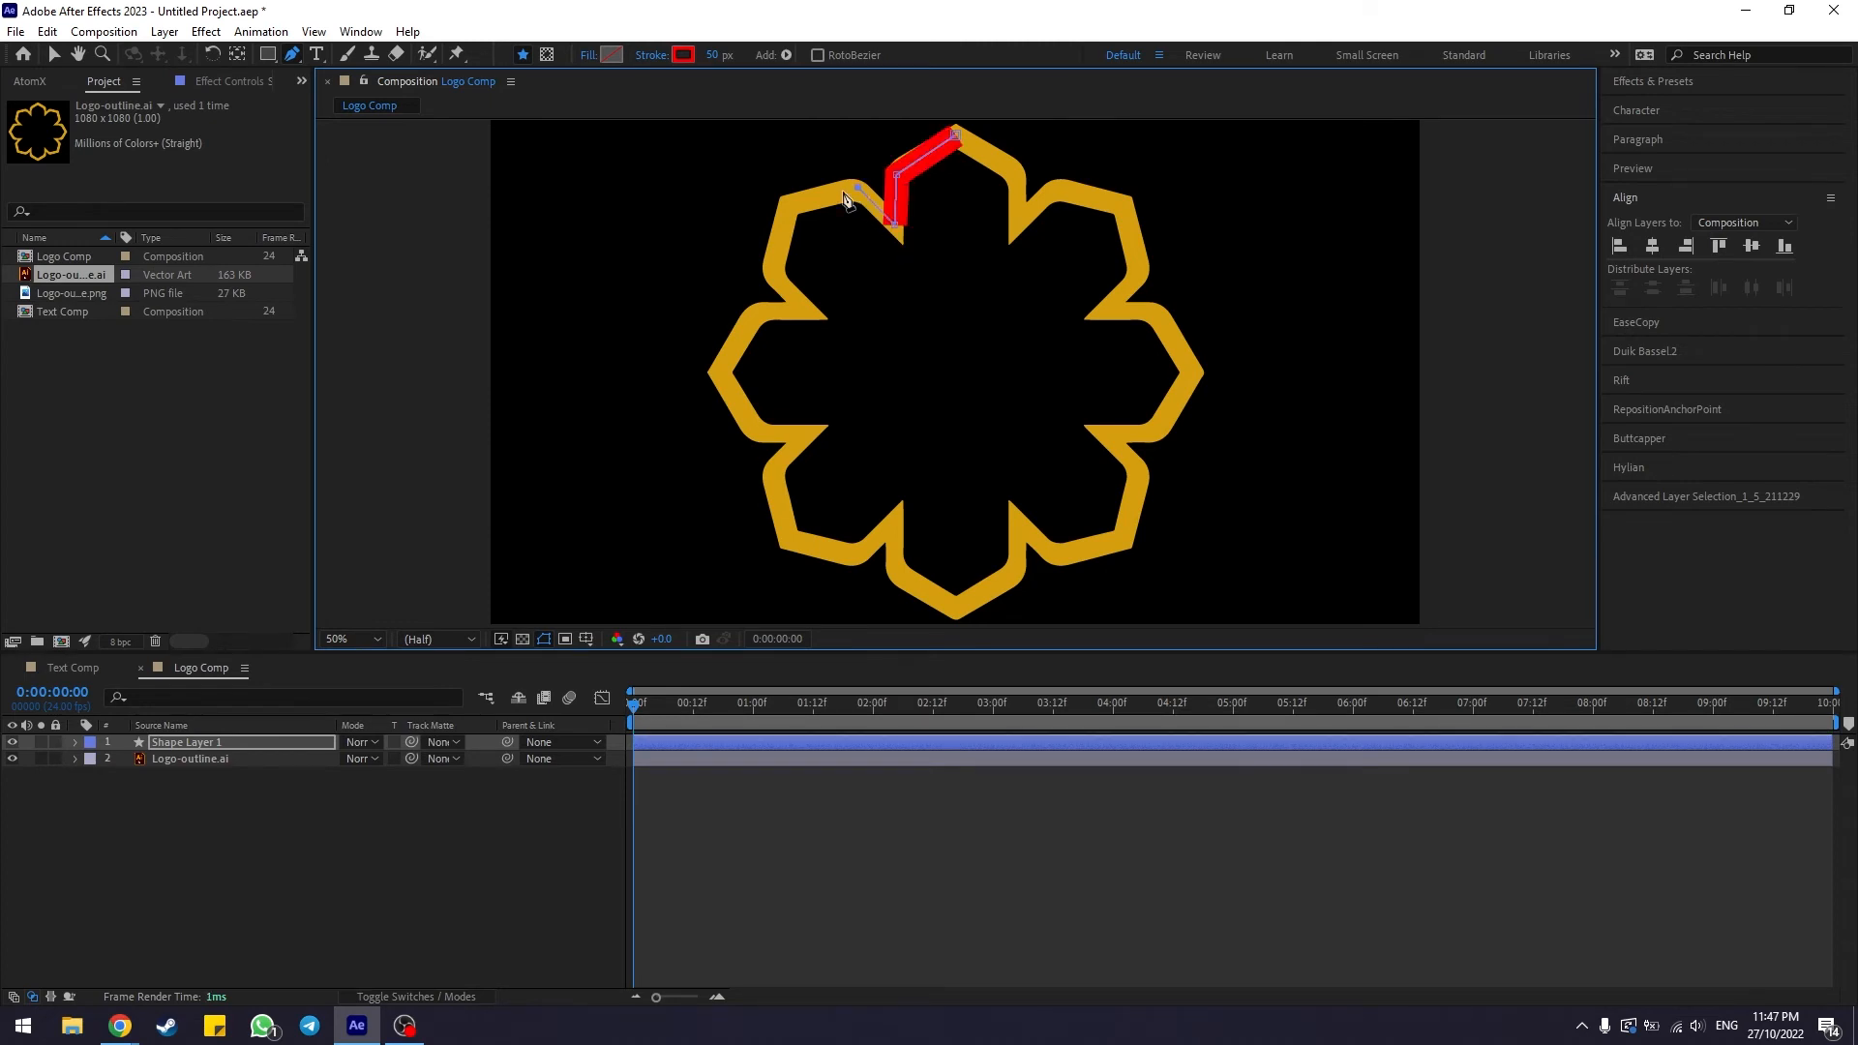
click(789, 205)
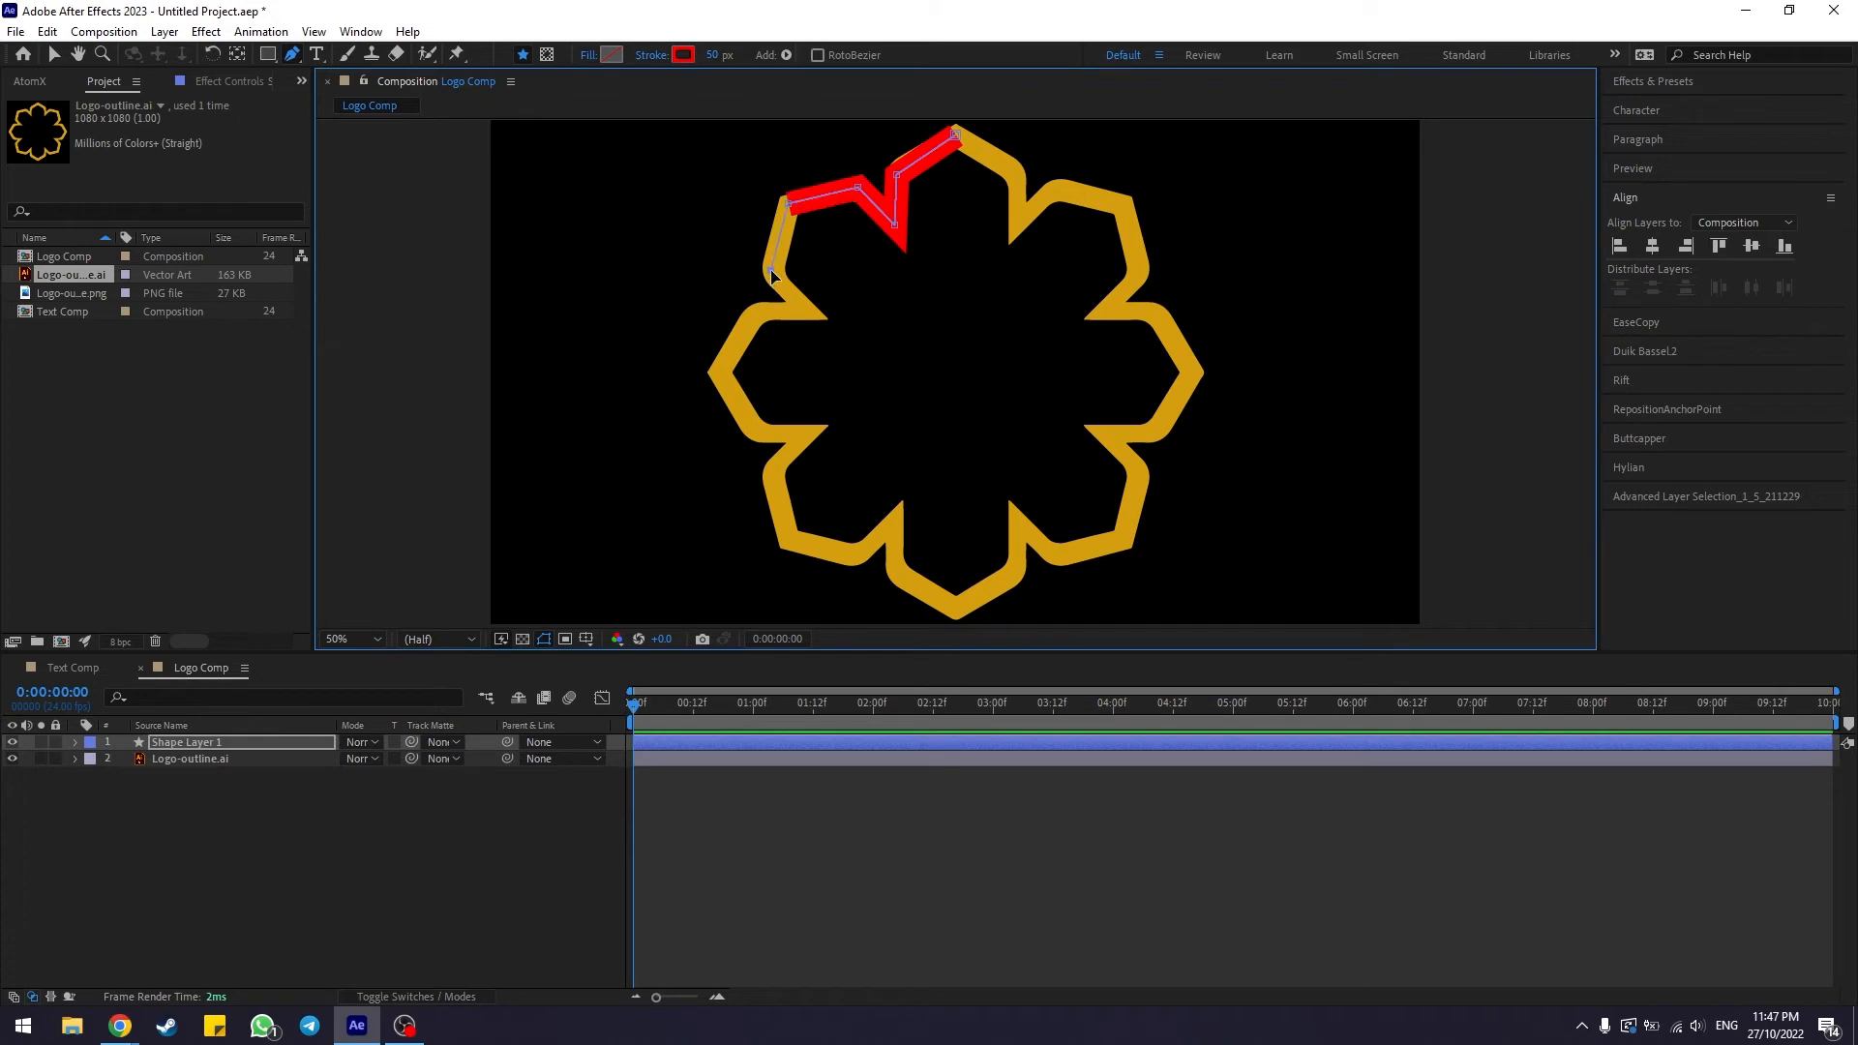
click(771, 271)
click(809, 309)
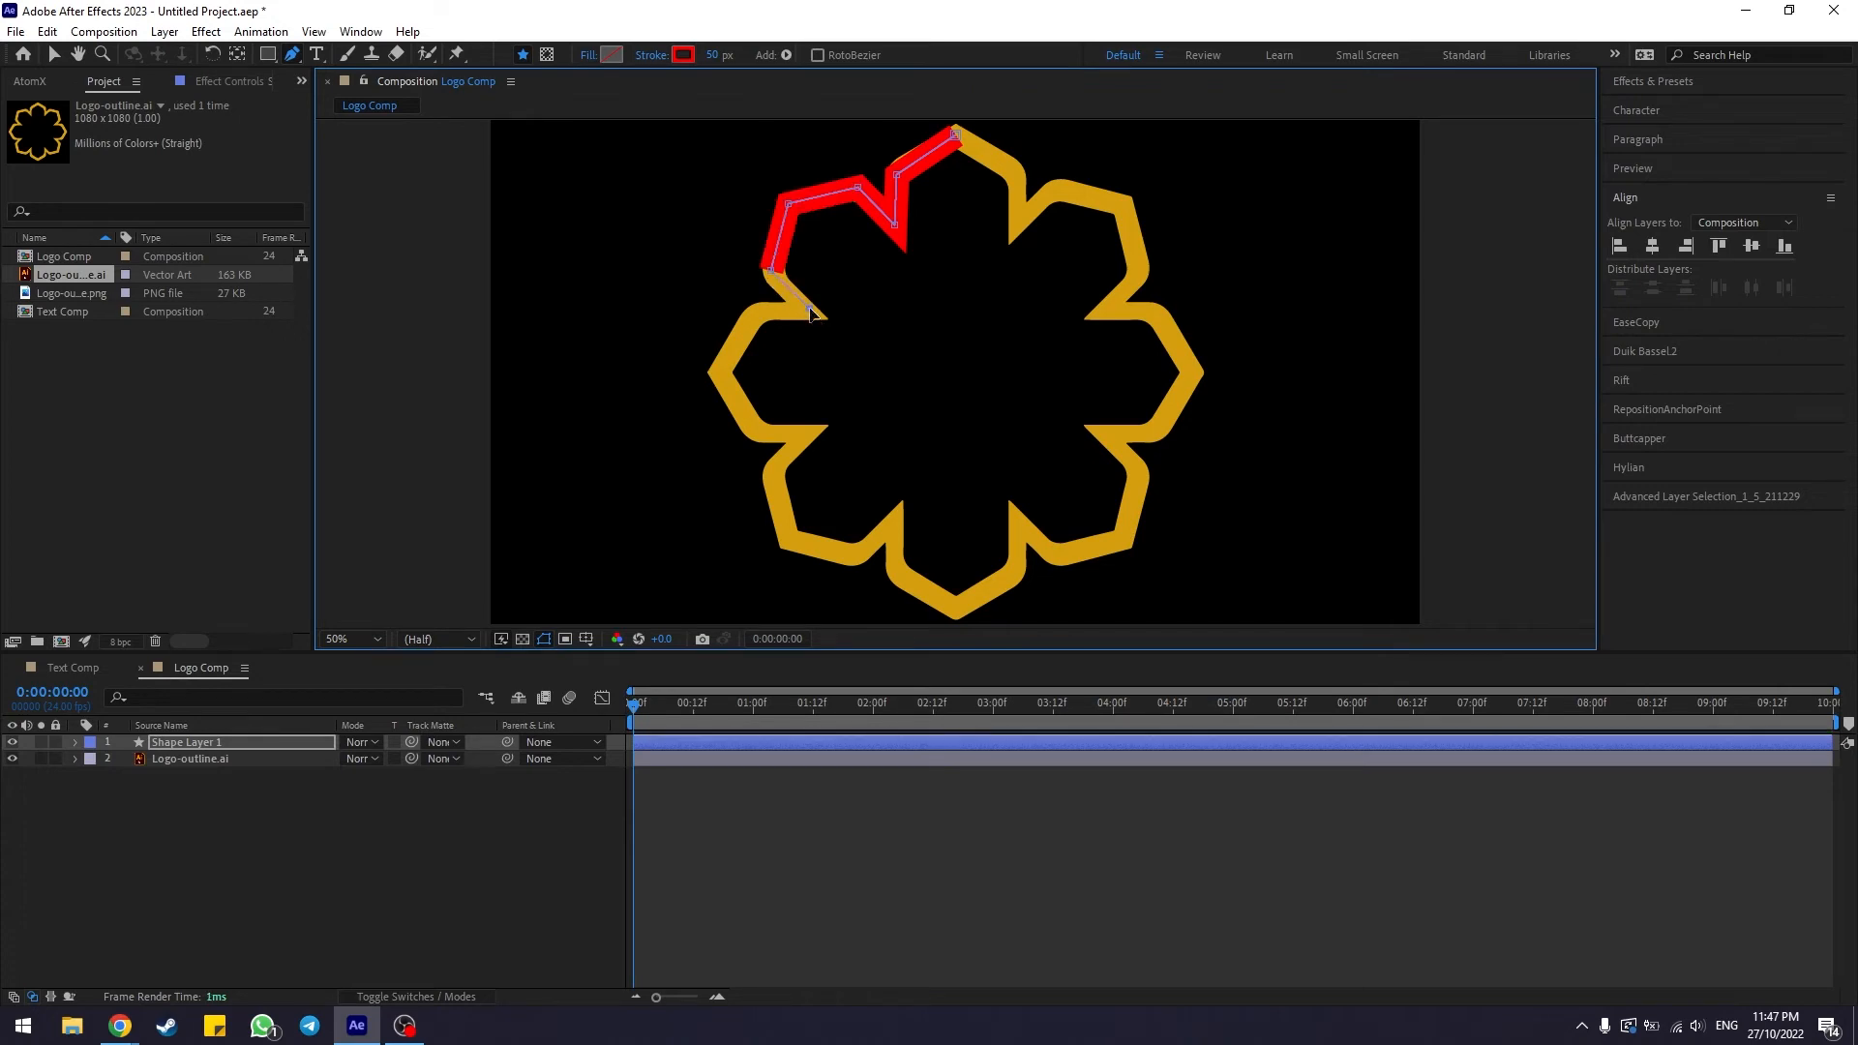
click(757, 314)
click(716, 375)
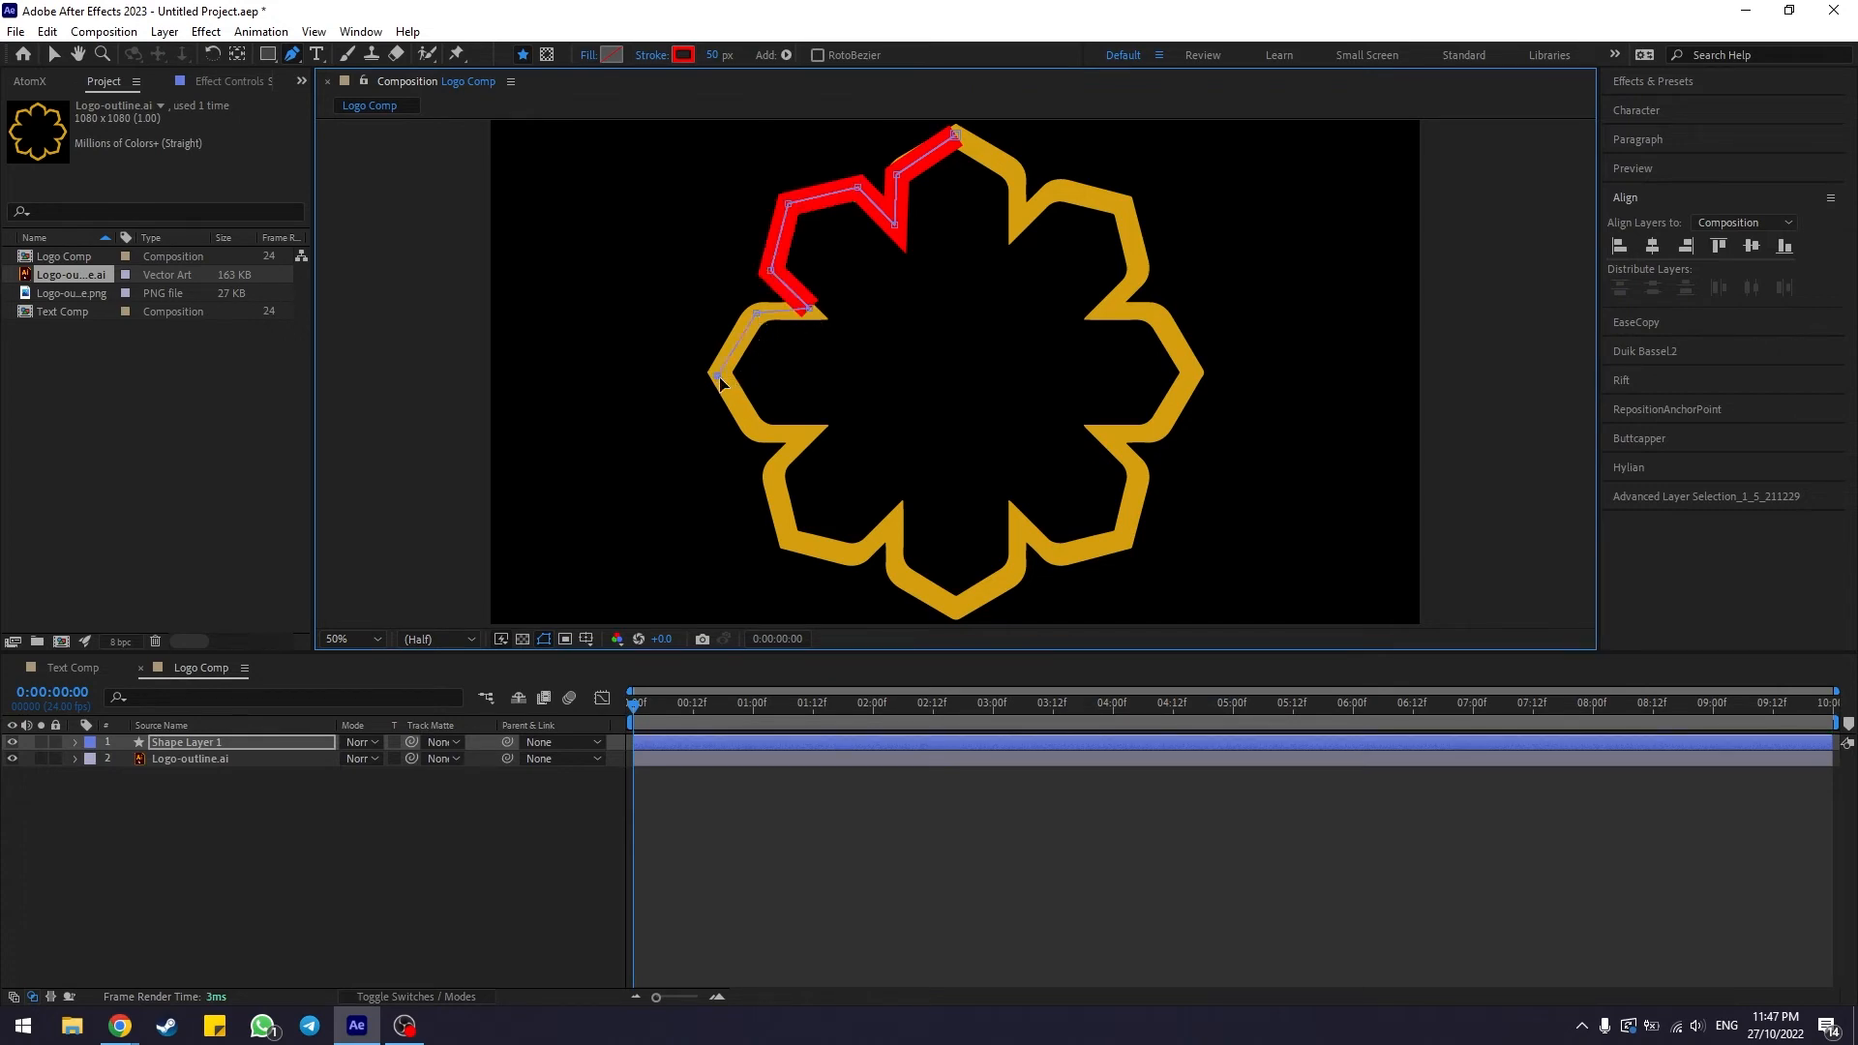
click(755, 433)
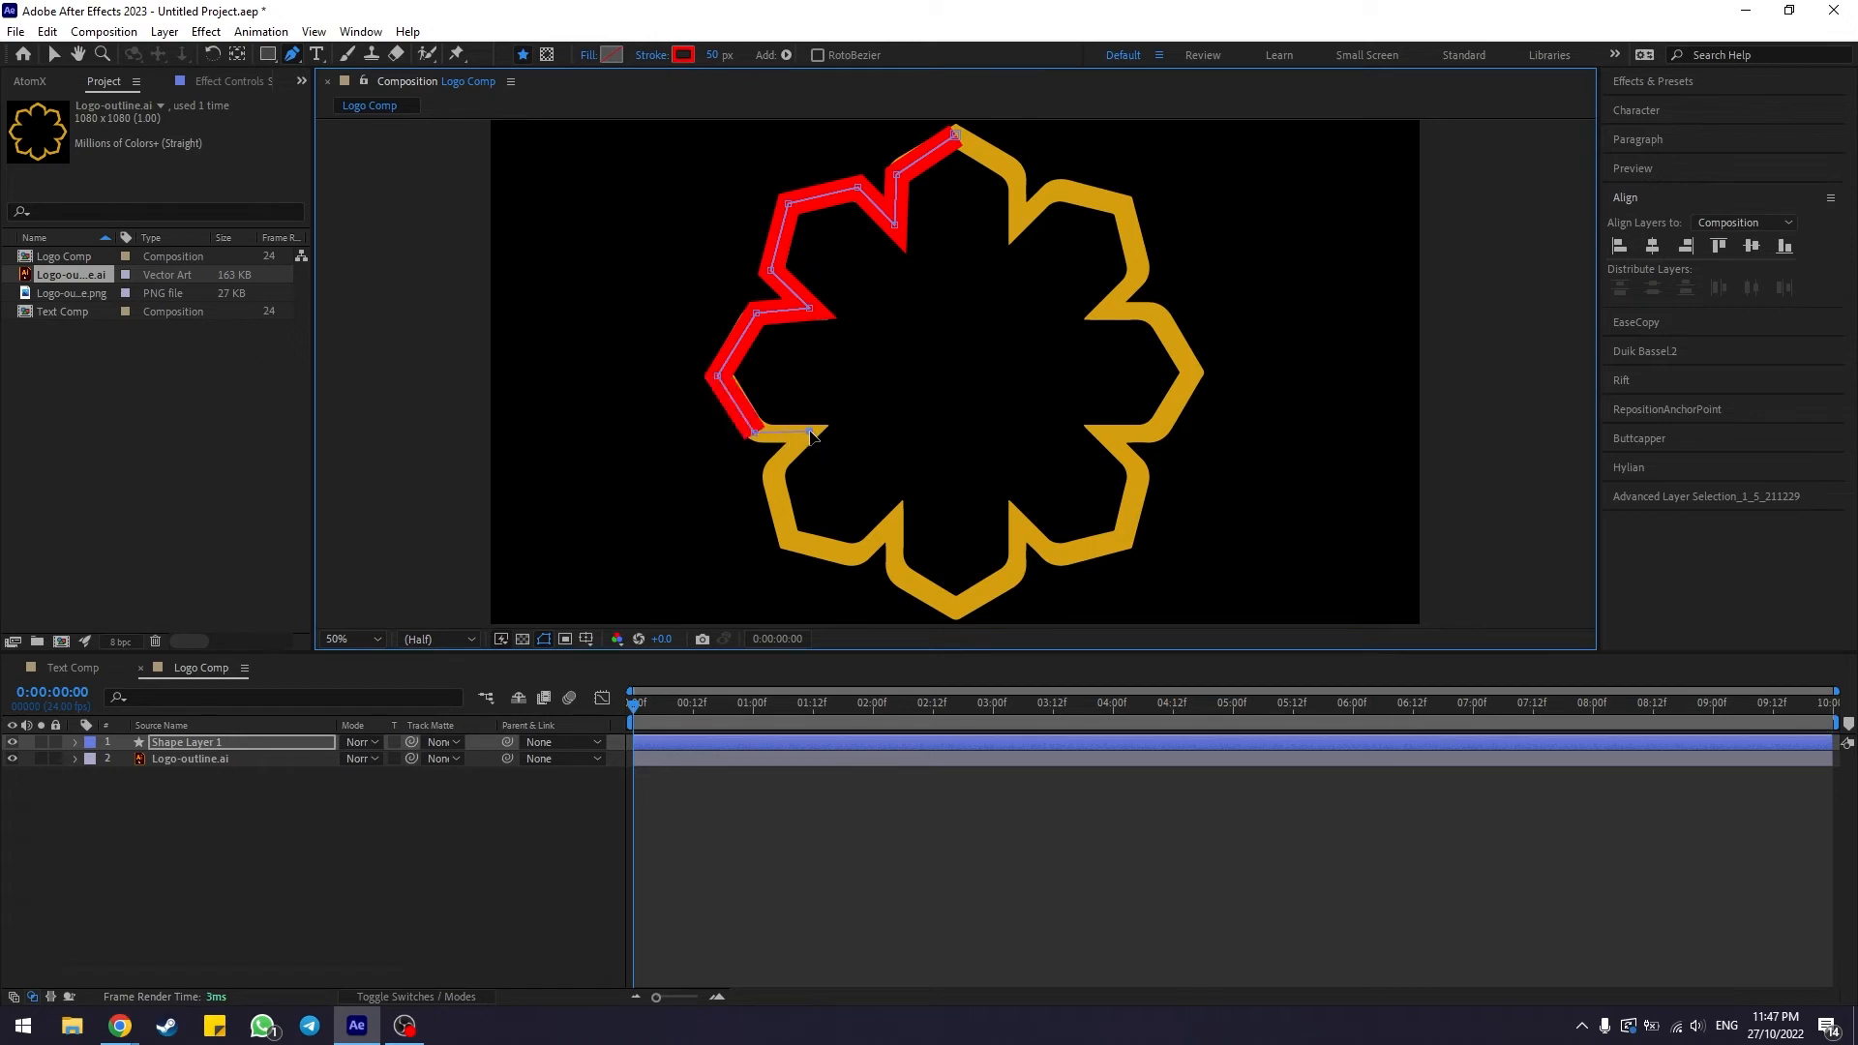
click(808, 432)
click(775, 466)
click(784, 534)
click(853, 555)
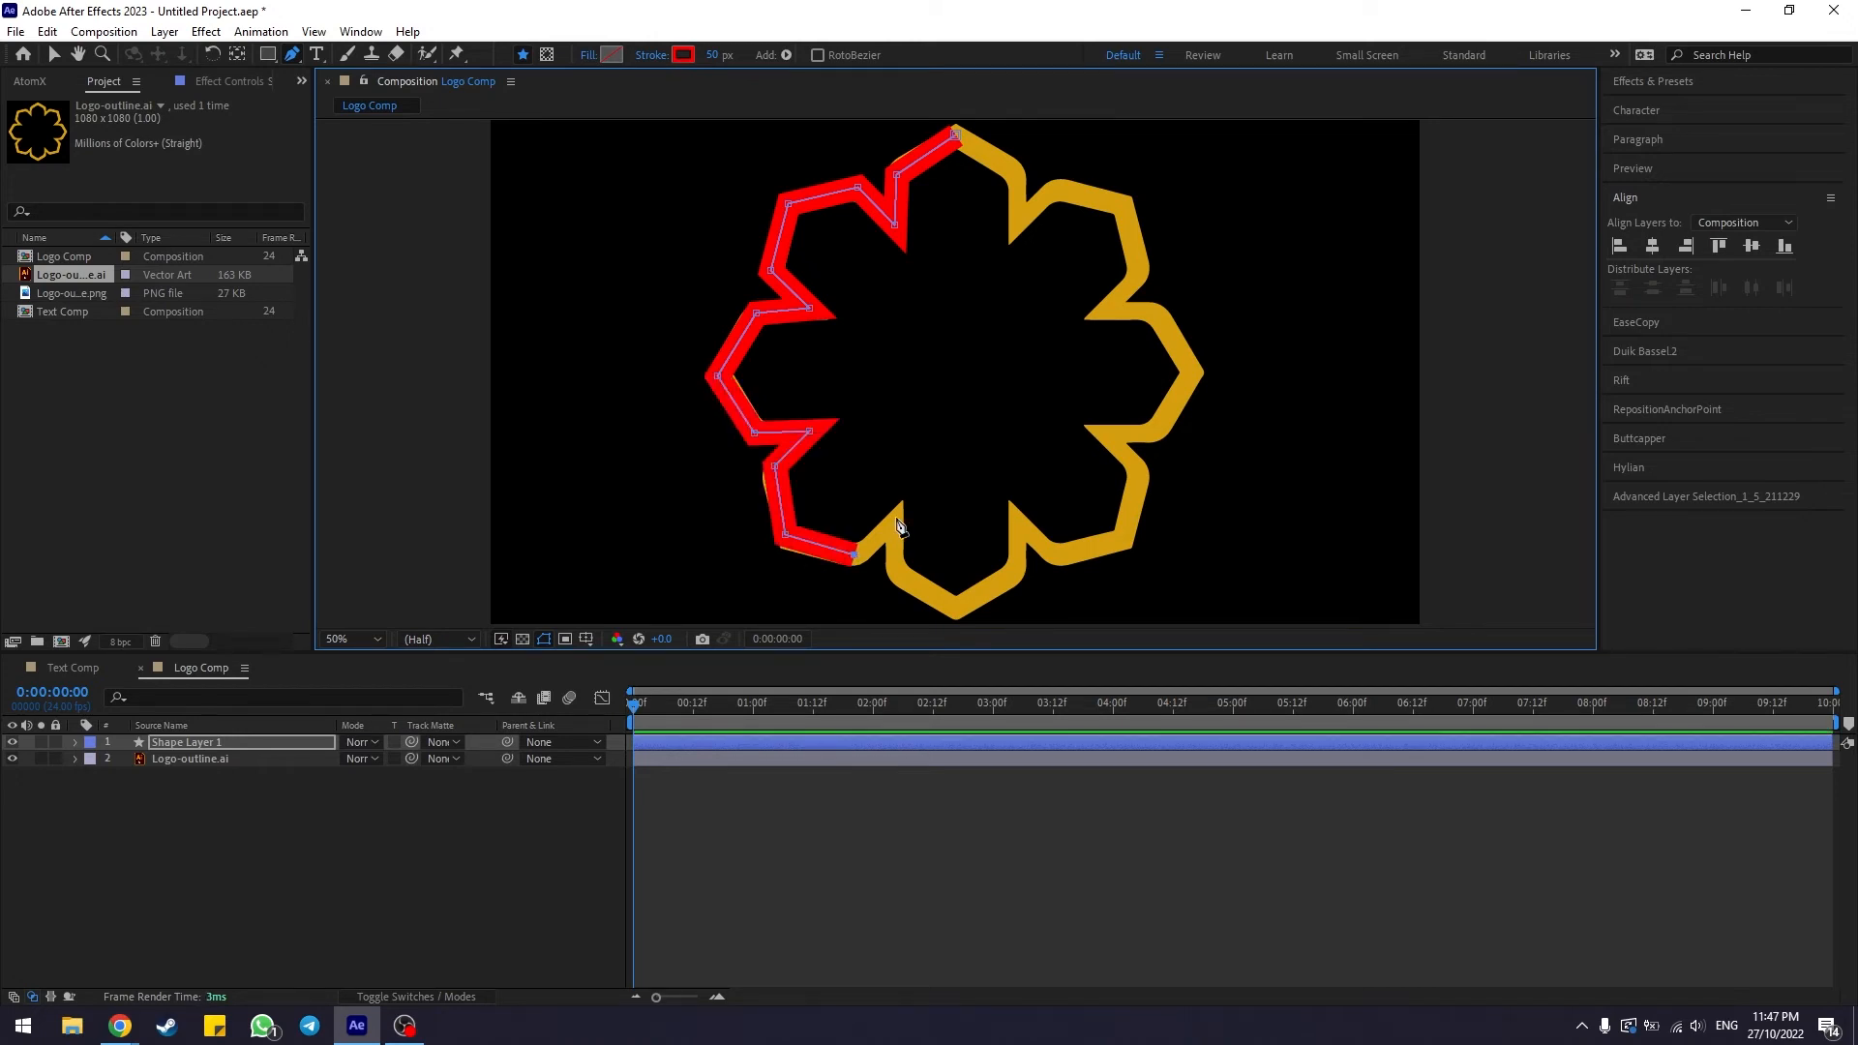
click(895, 518)
click(895, 569)
click(954, 606)
click(1018, 568)
click(1014, 516)
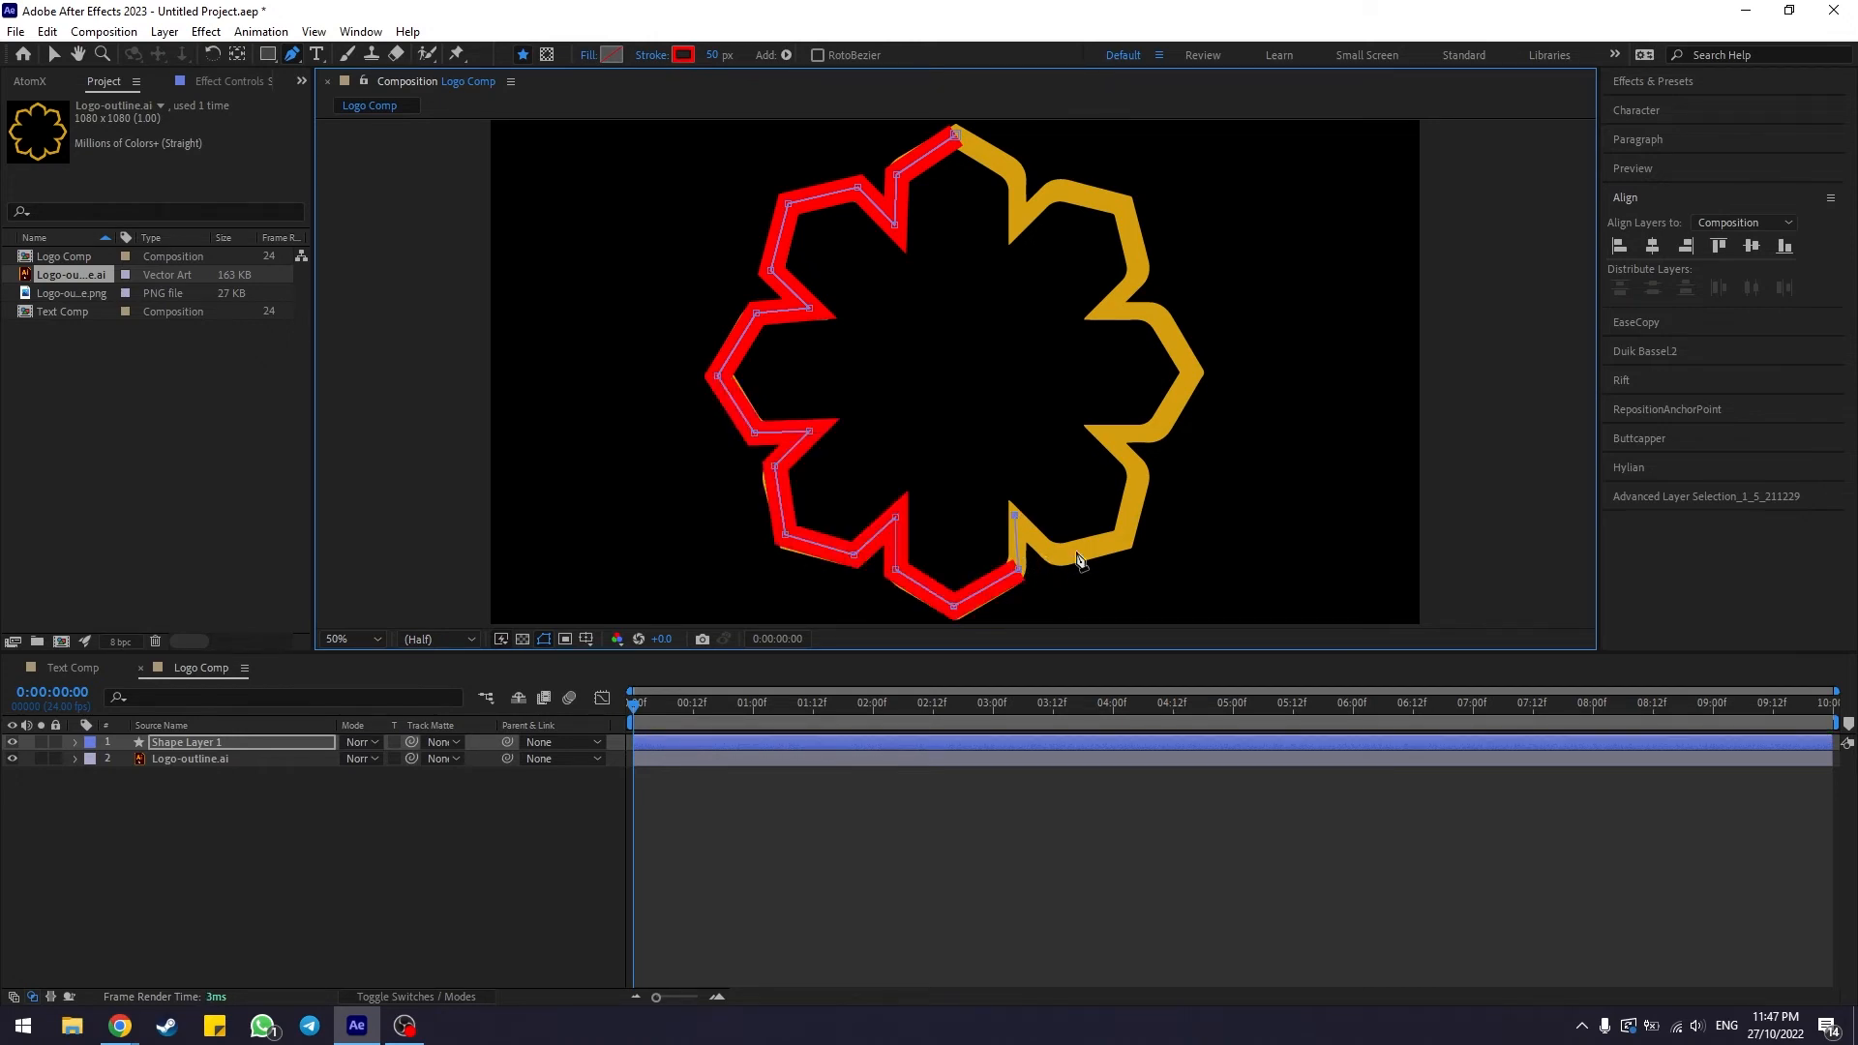
click(1048, 551)
click(1120, 539)
click(1138, 472)
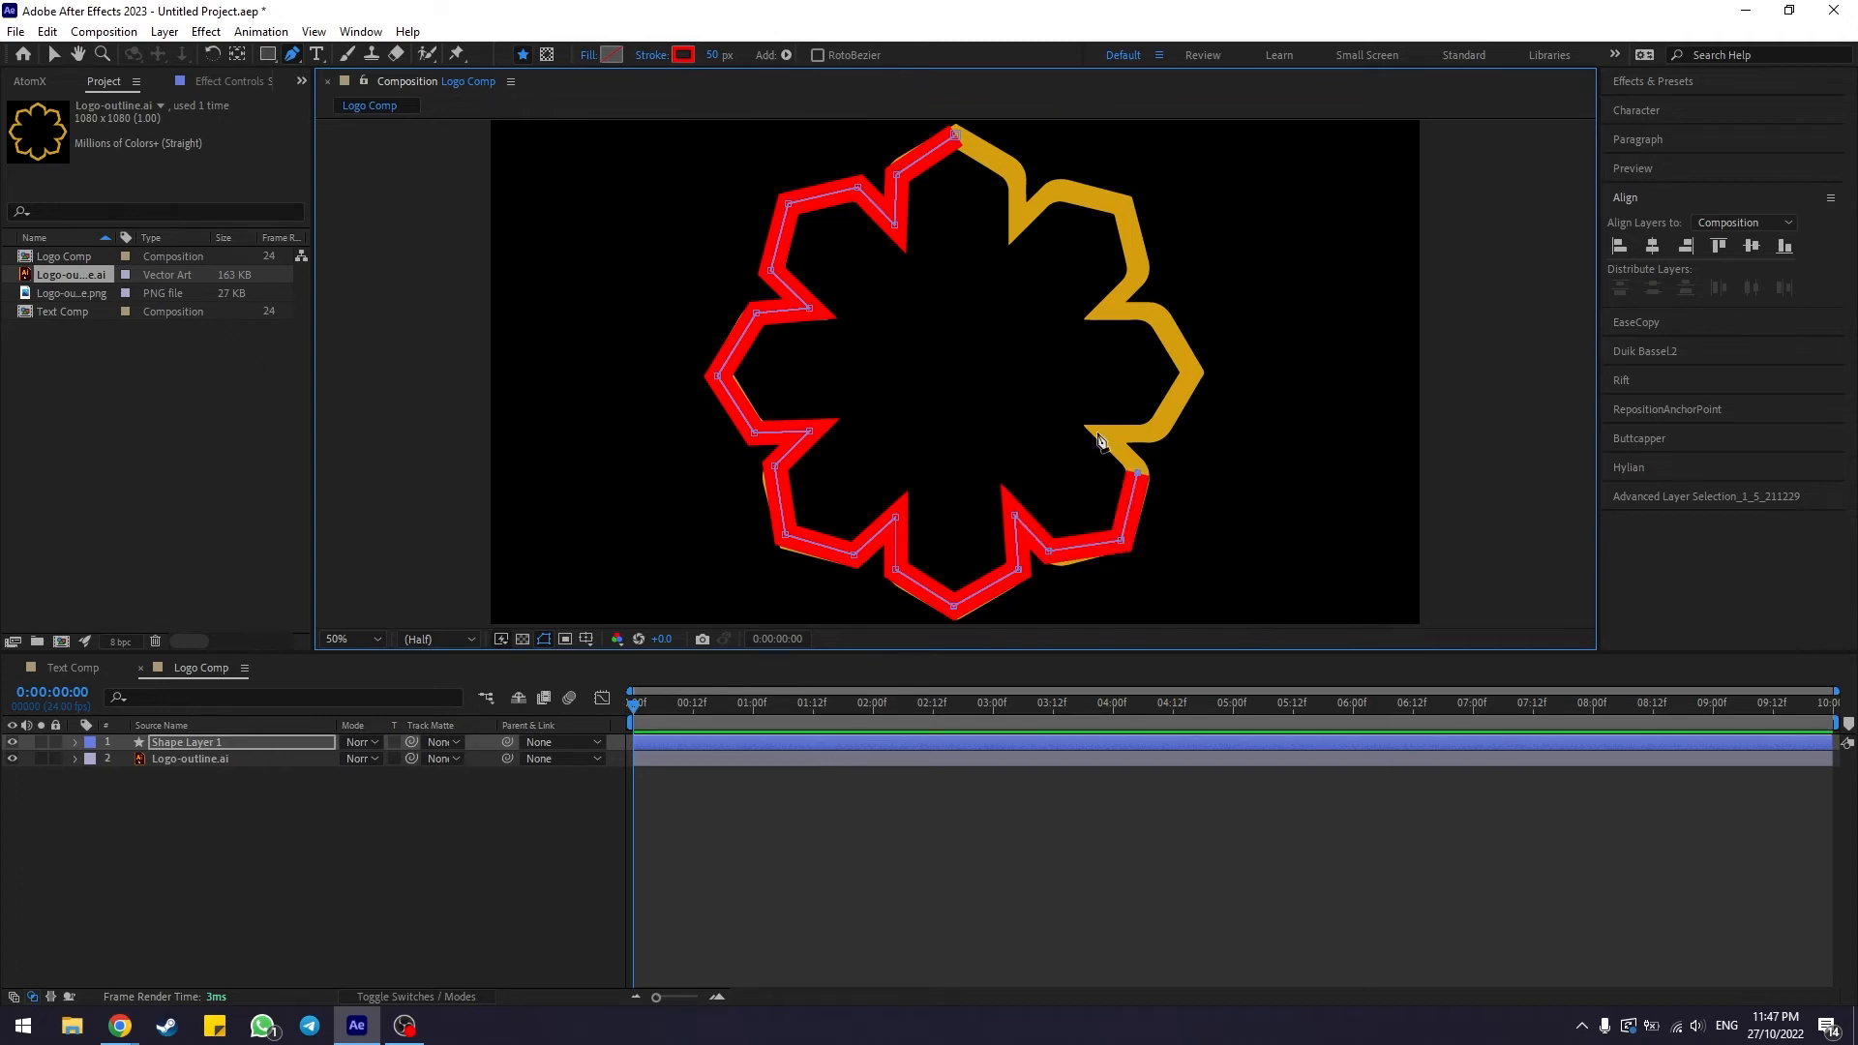
click(1097, 430)
click(1149, 430)
click(1189, 371)
click(1153, 316)
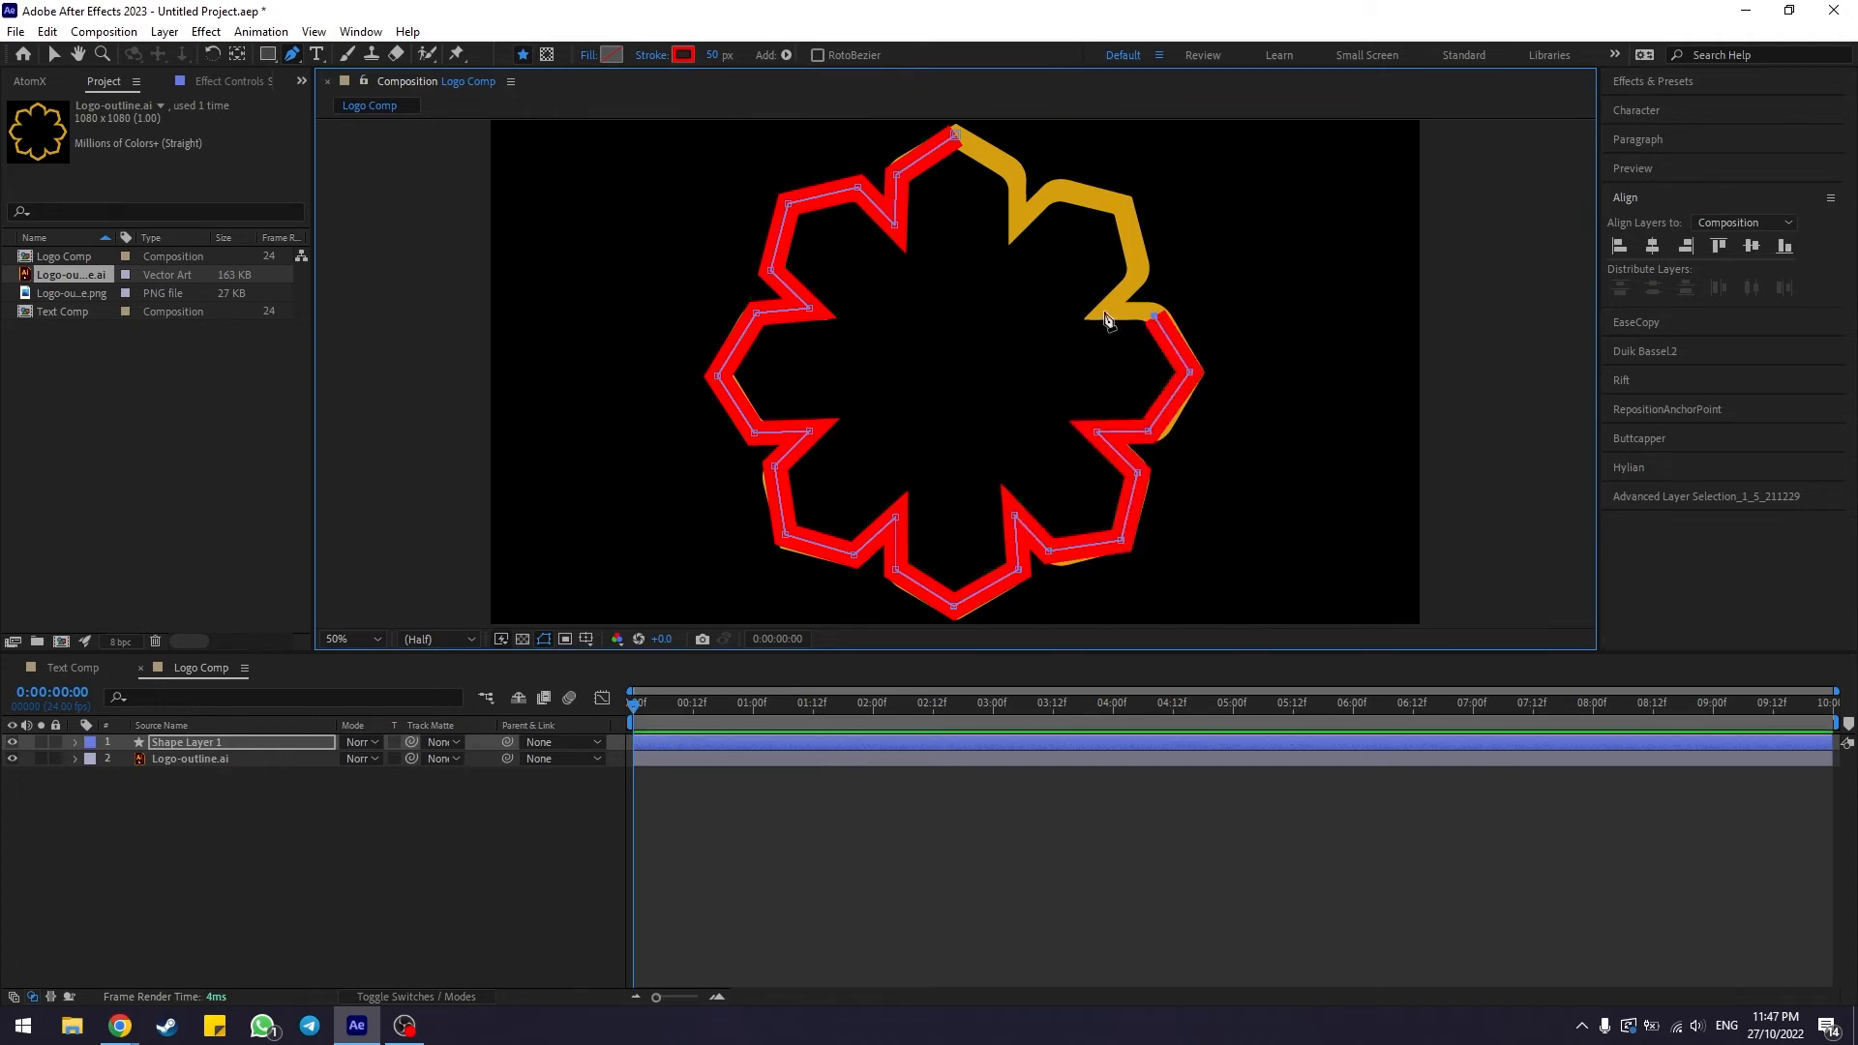
click(1106, 310)
click(1133, 272)
click(1126, 206)
click(1054, 189)
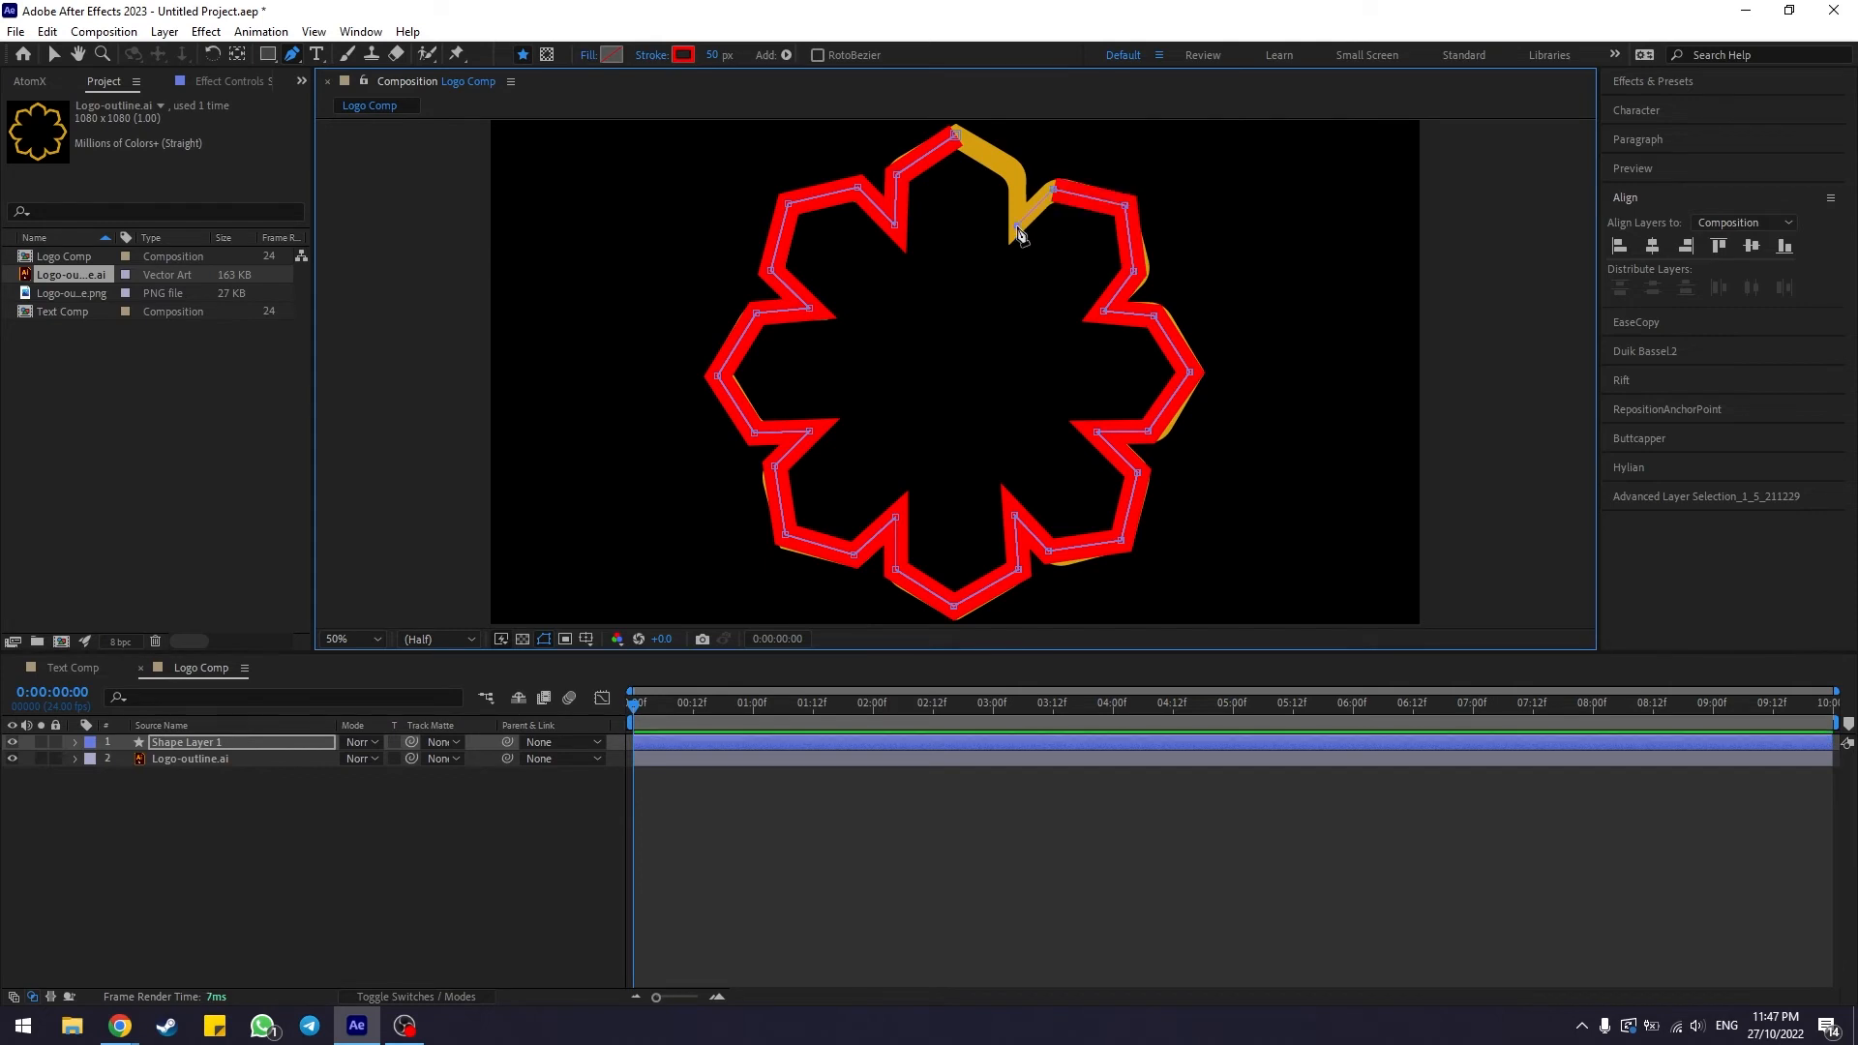
click(1018, 229)
click(1015, 172)
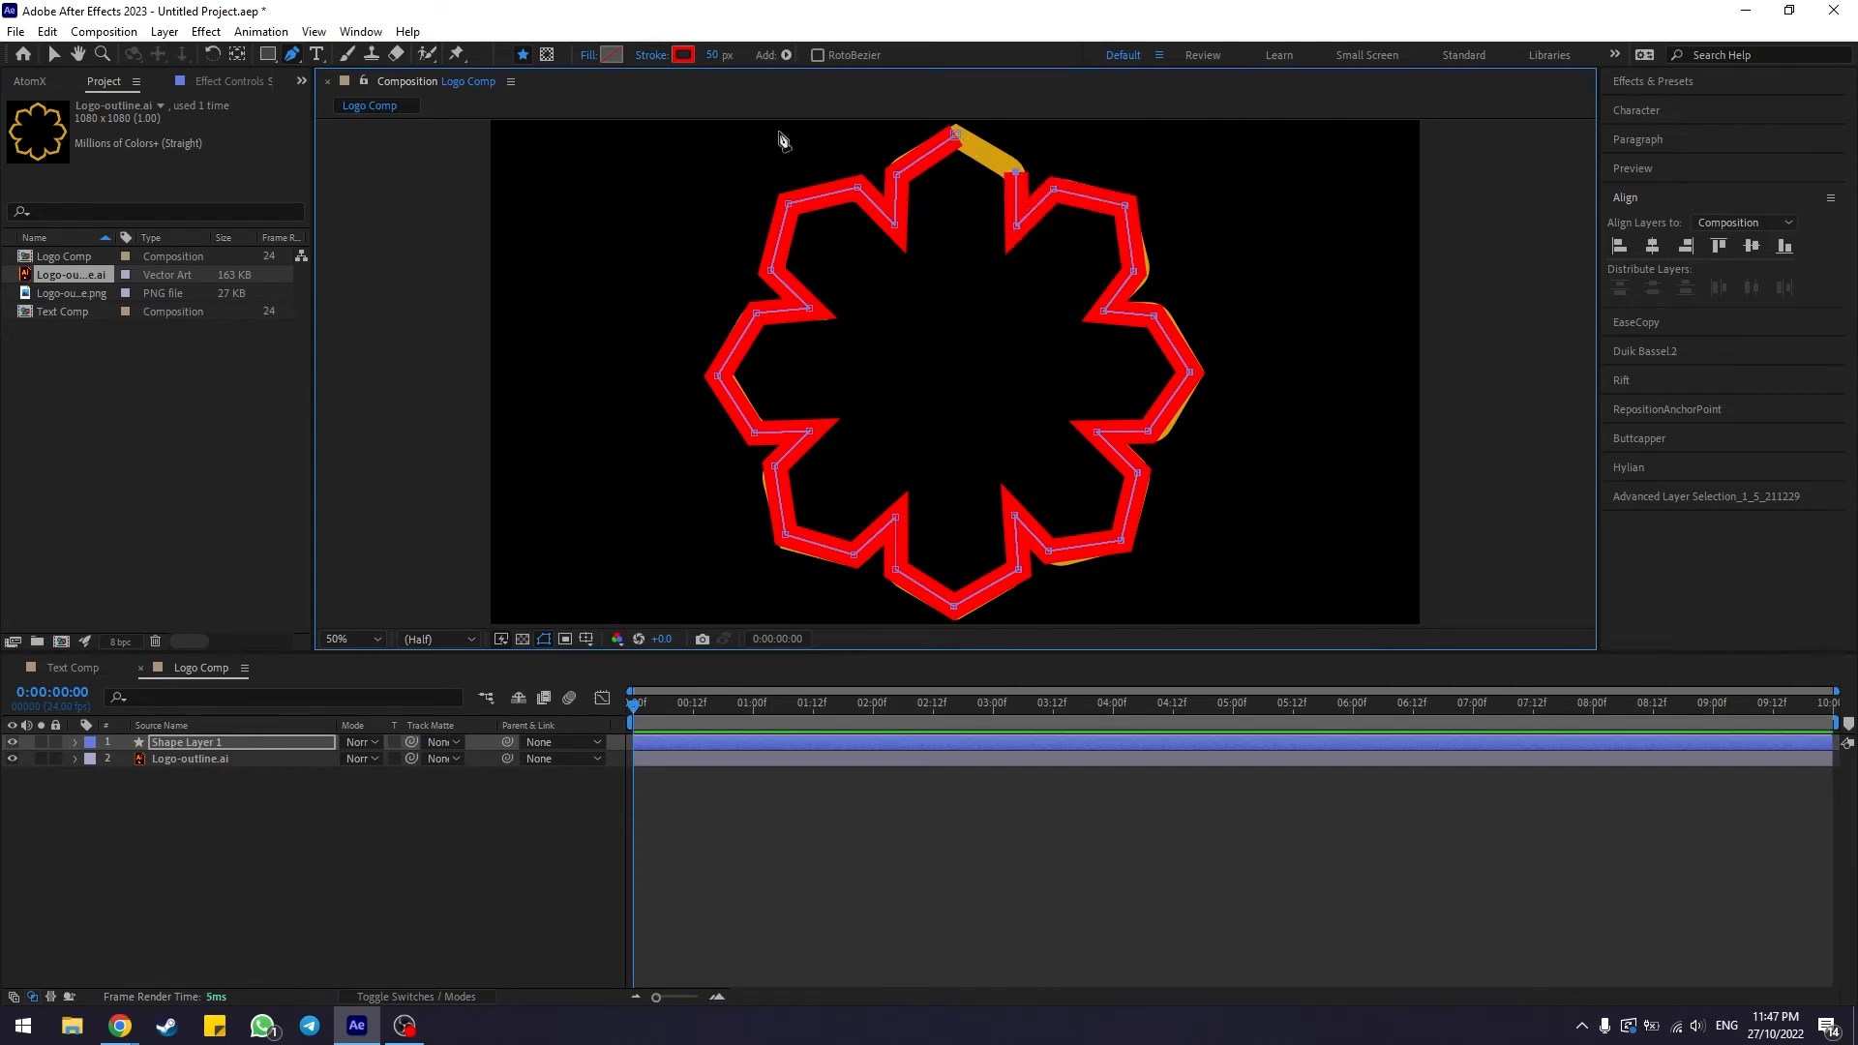
click(955, 135)
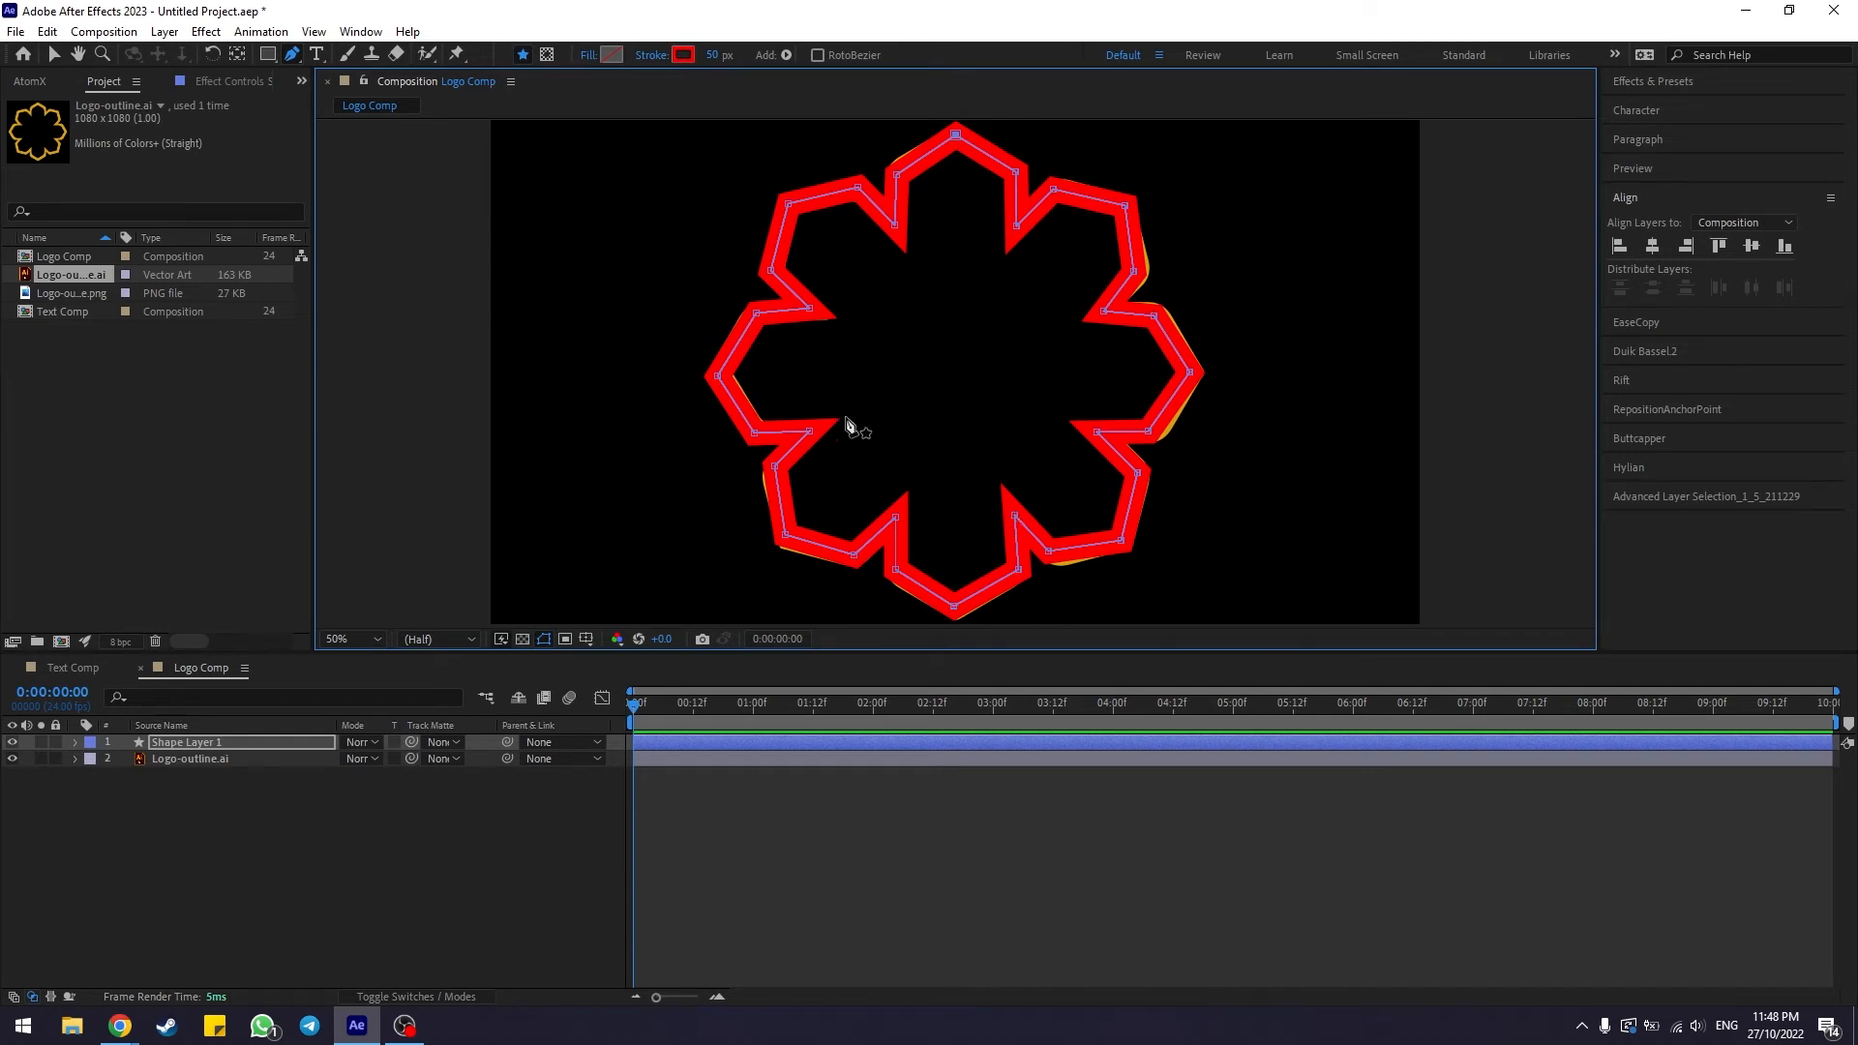
Set the traced shape's stroke width to 70 px
click(718, 55)
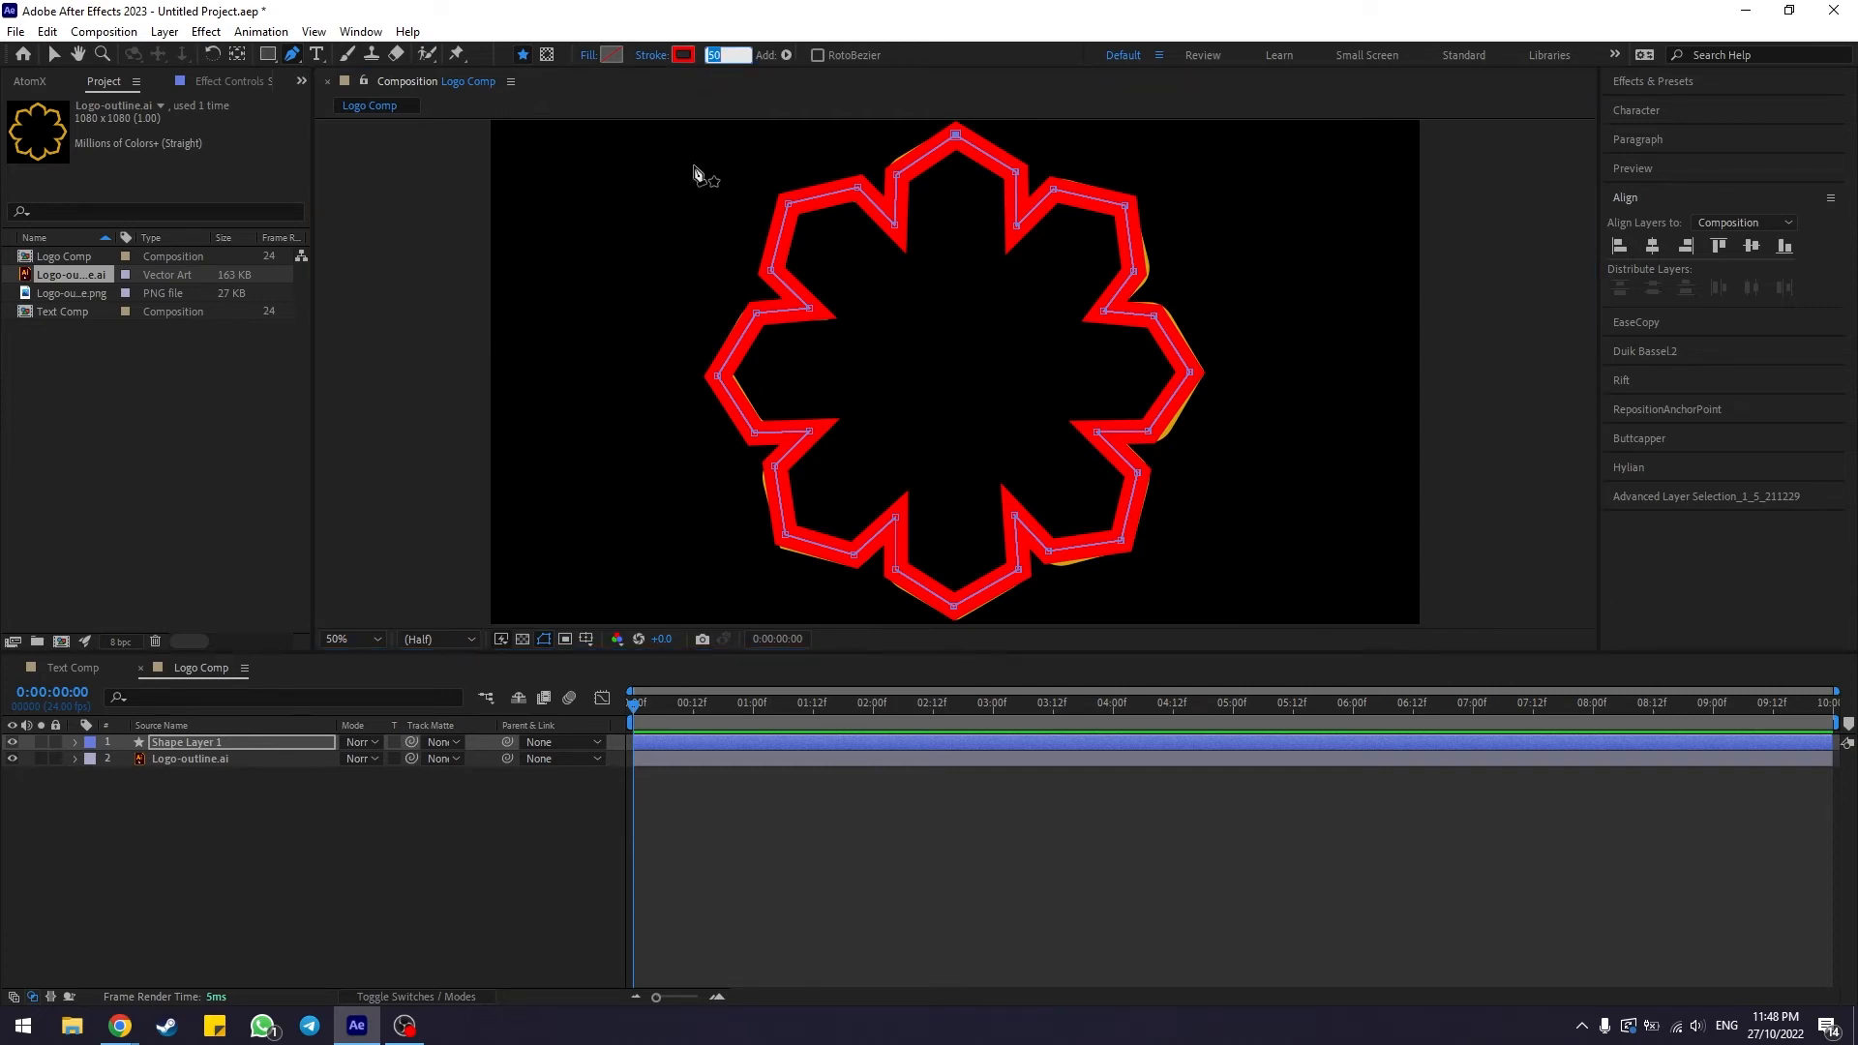
text(70)
key(Return)
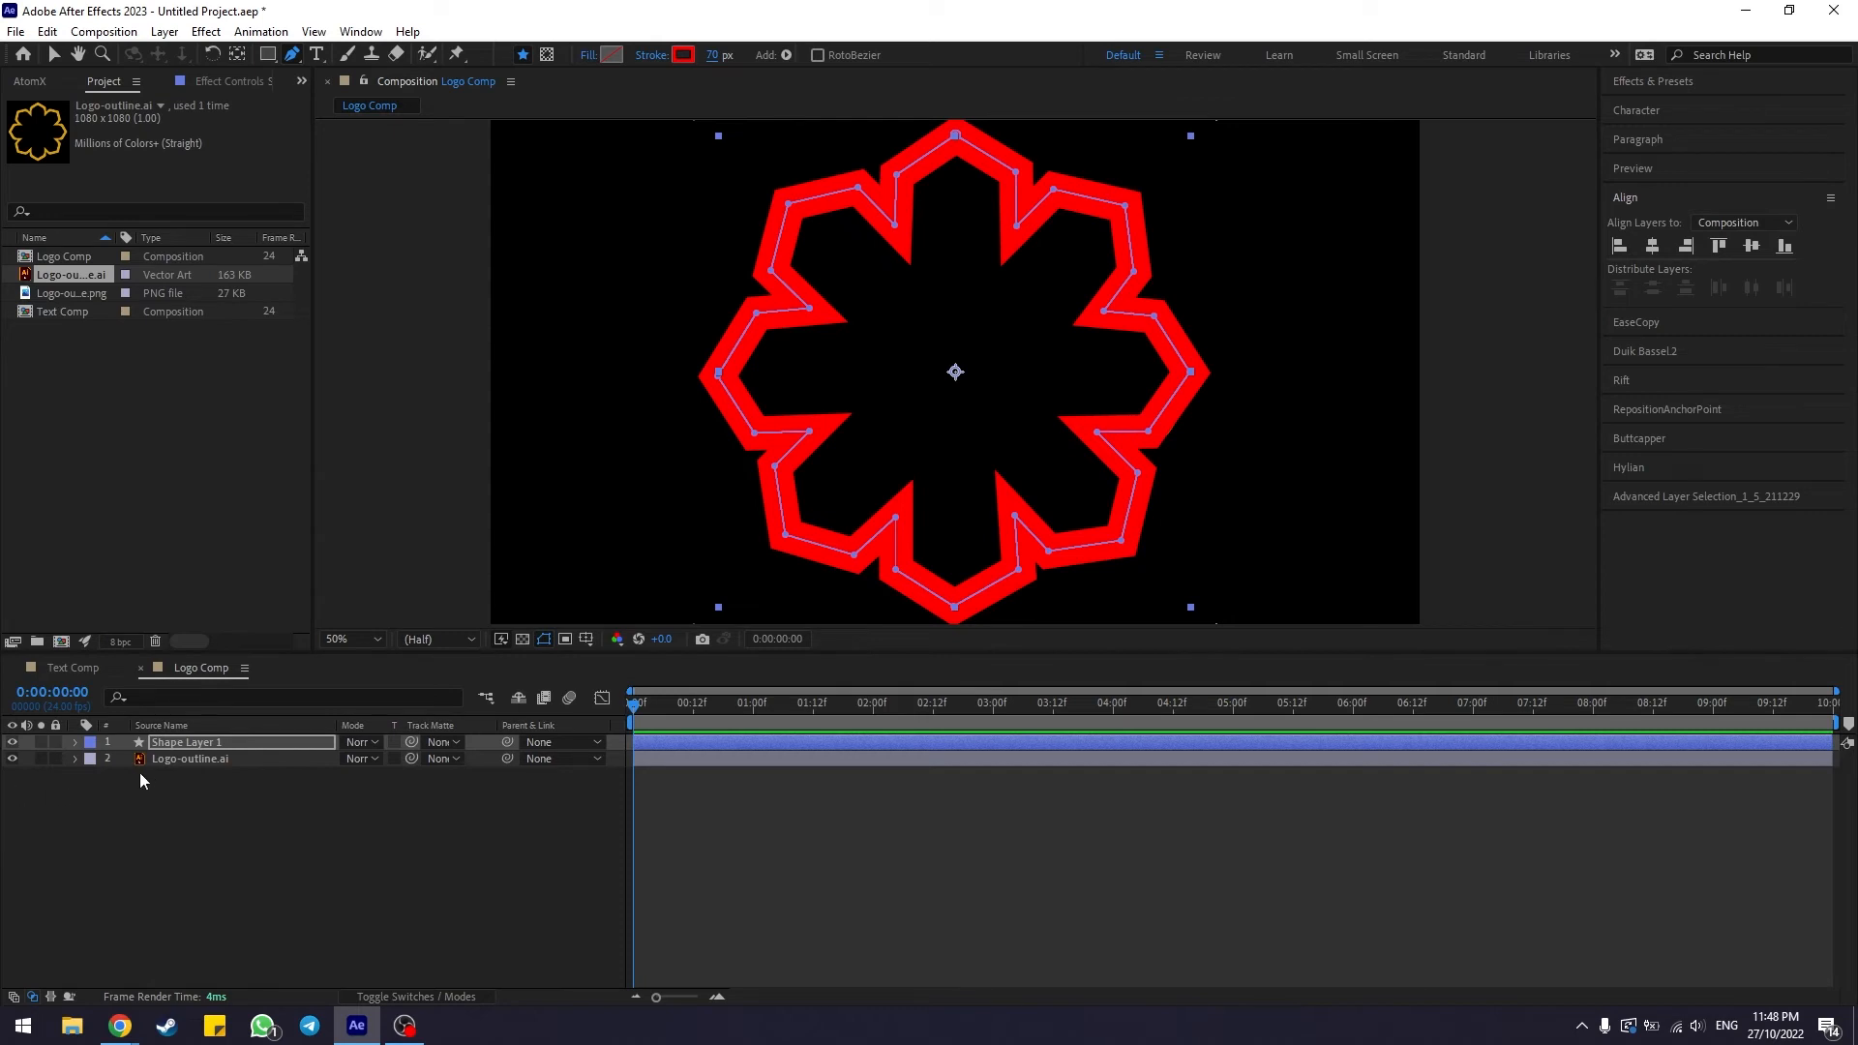
click(190, 762)
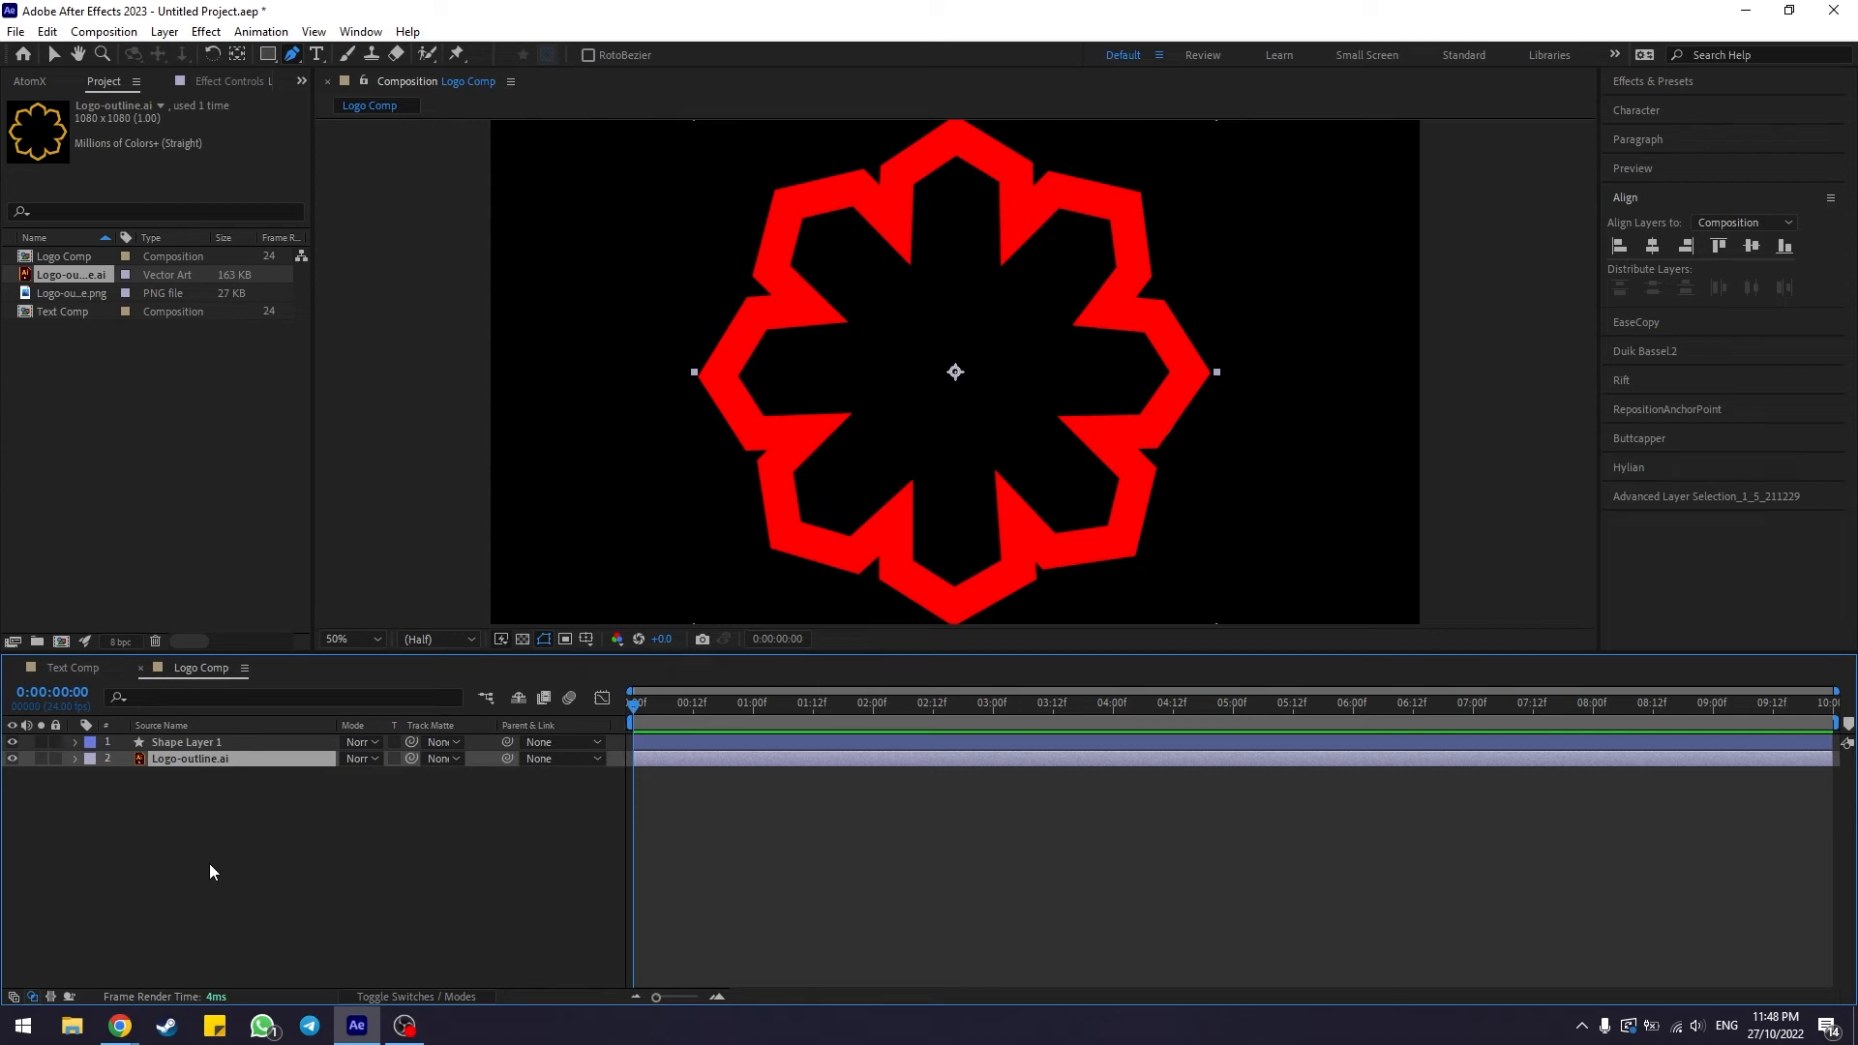
click(230, 840)
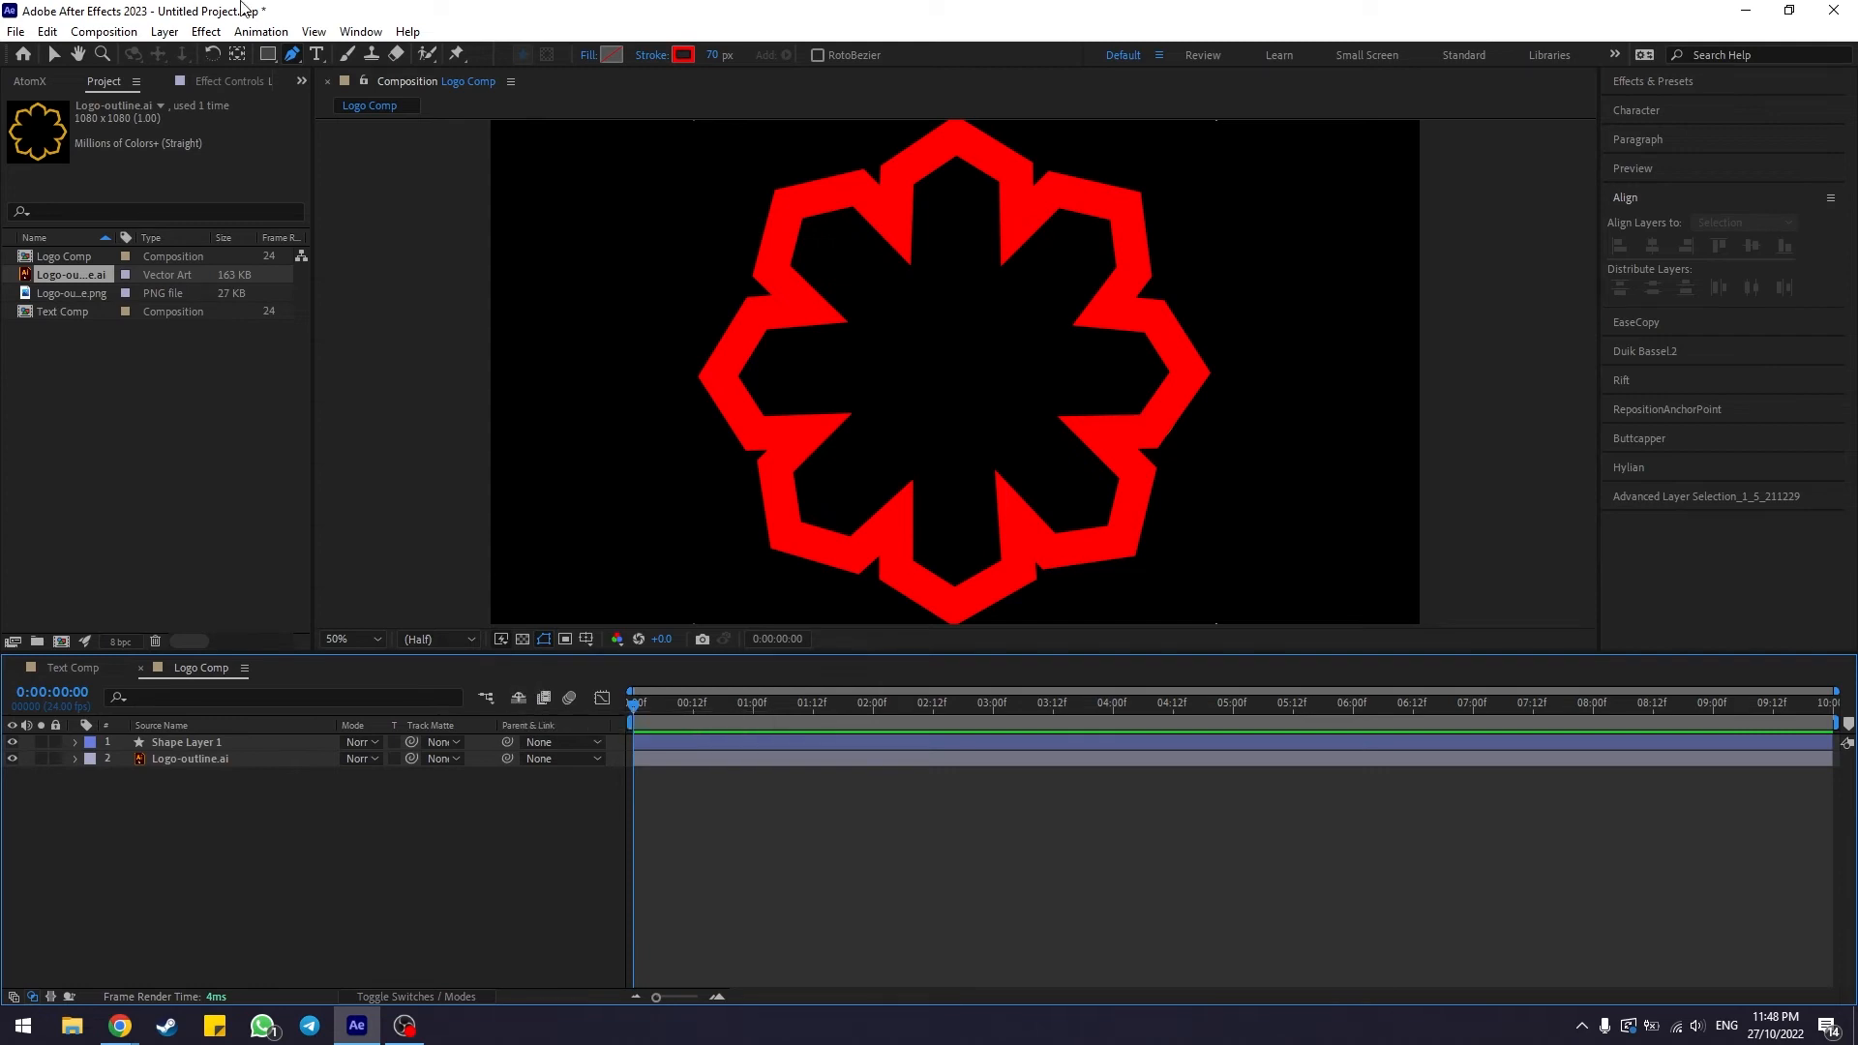
Add a Trim Paths operator to the traced shape layer's contents
click(53, 56)
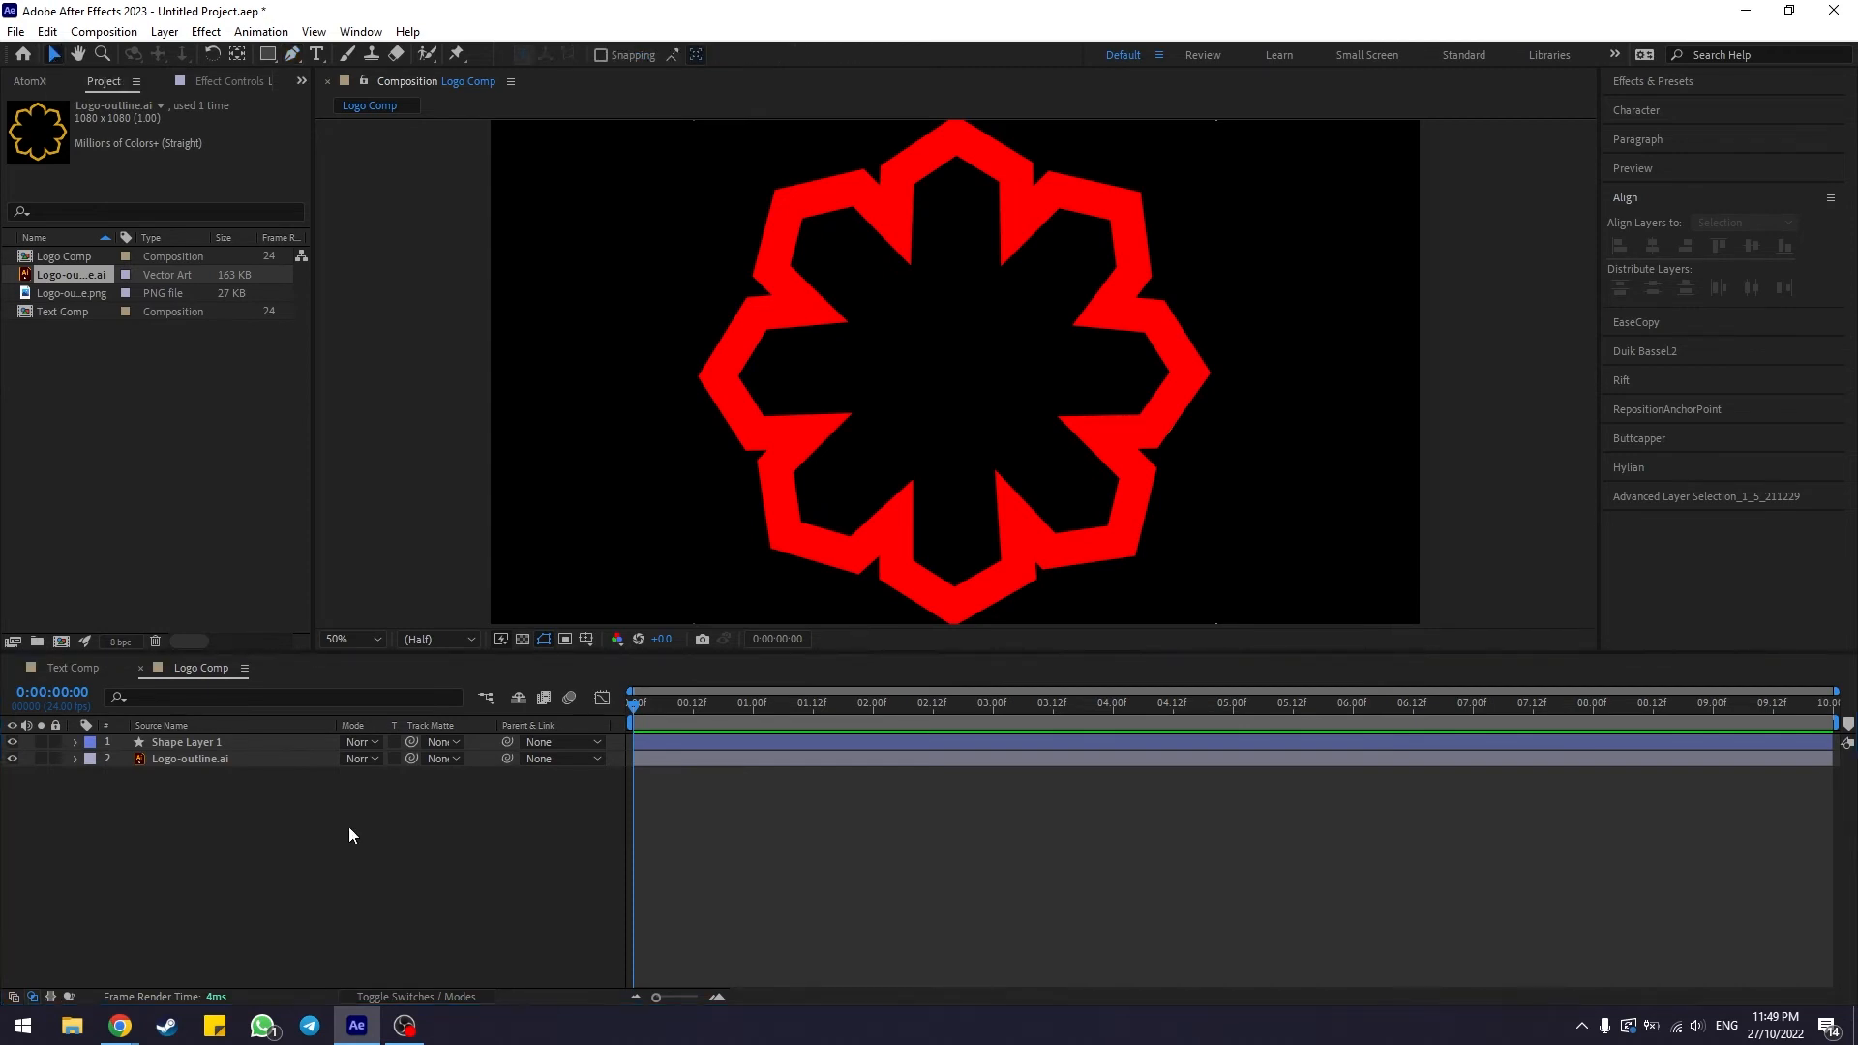
click(224, 744)
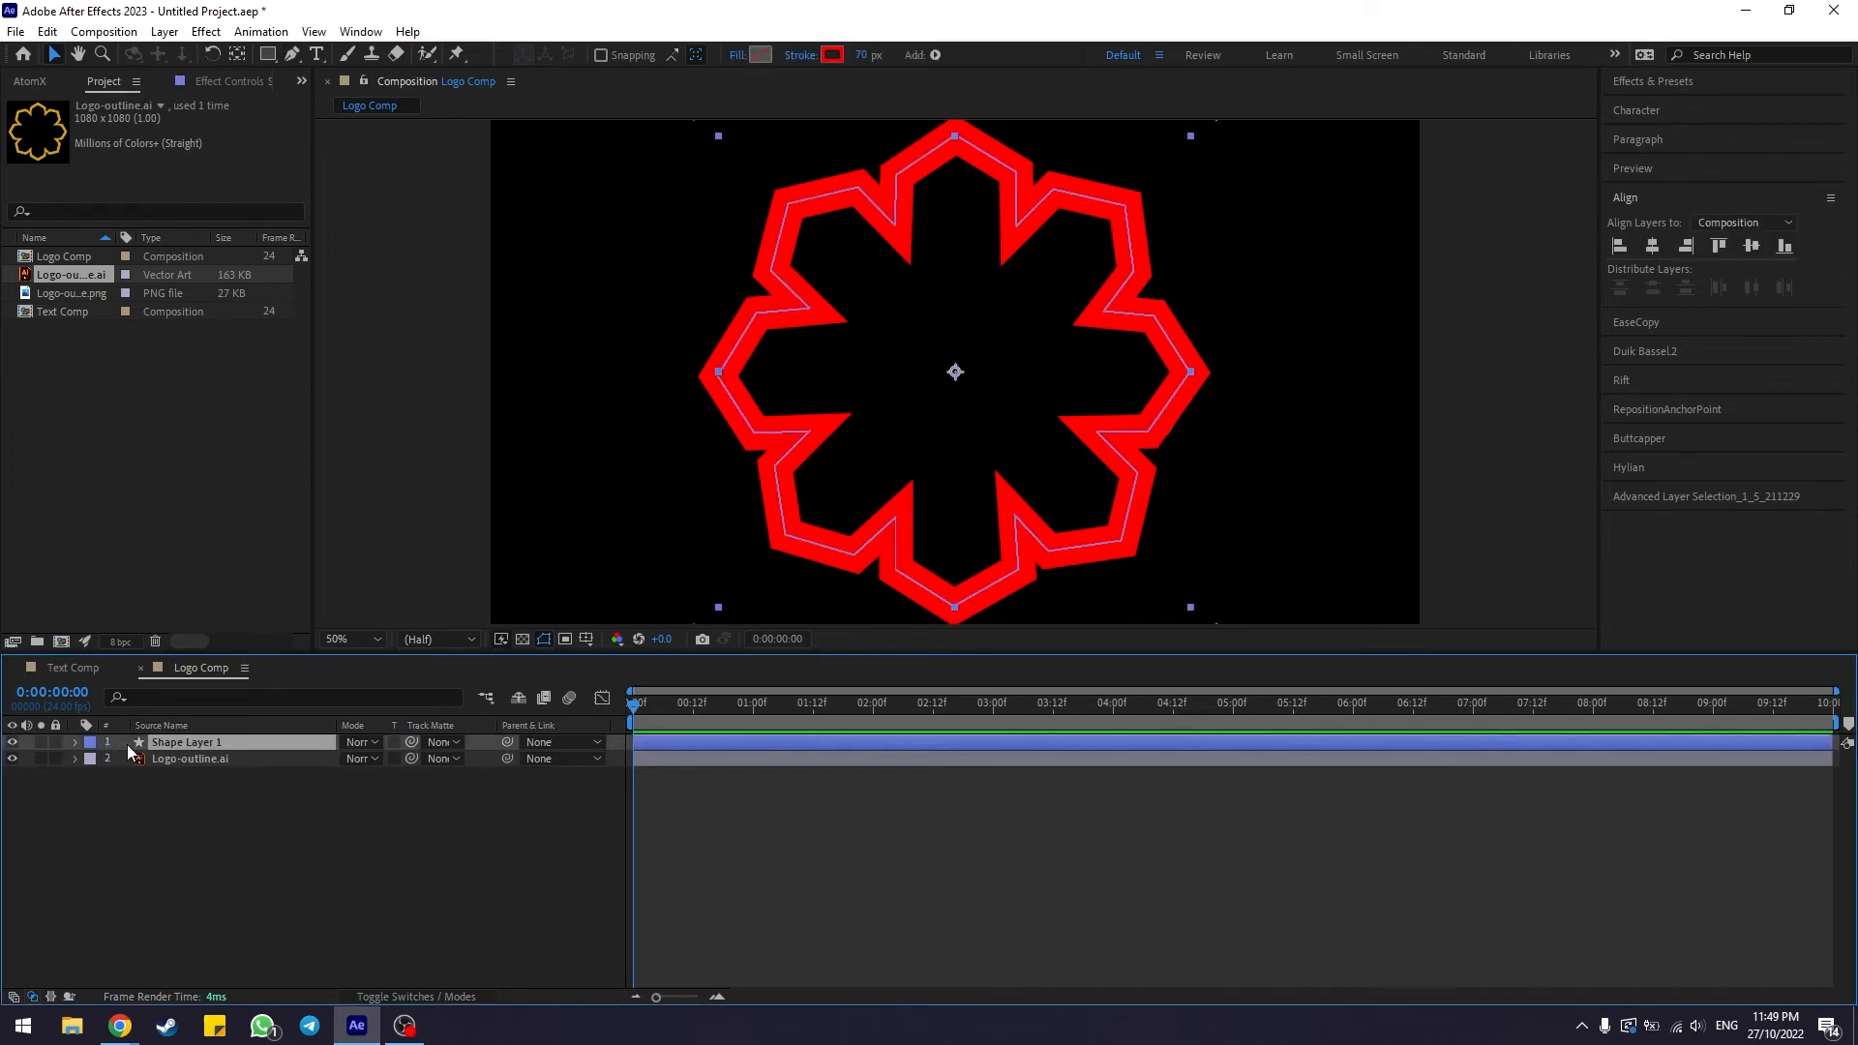
click(75, 742)
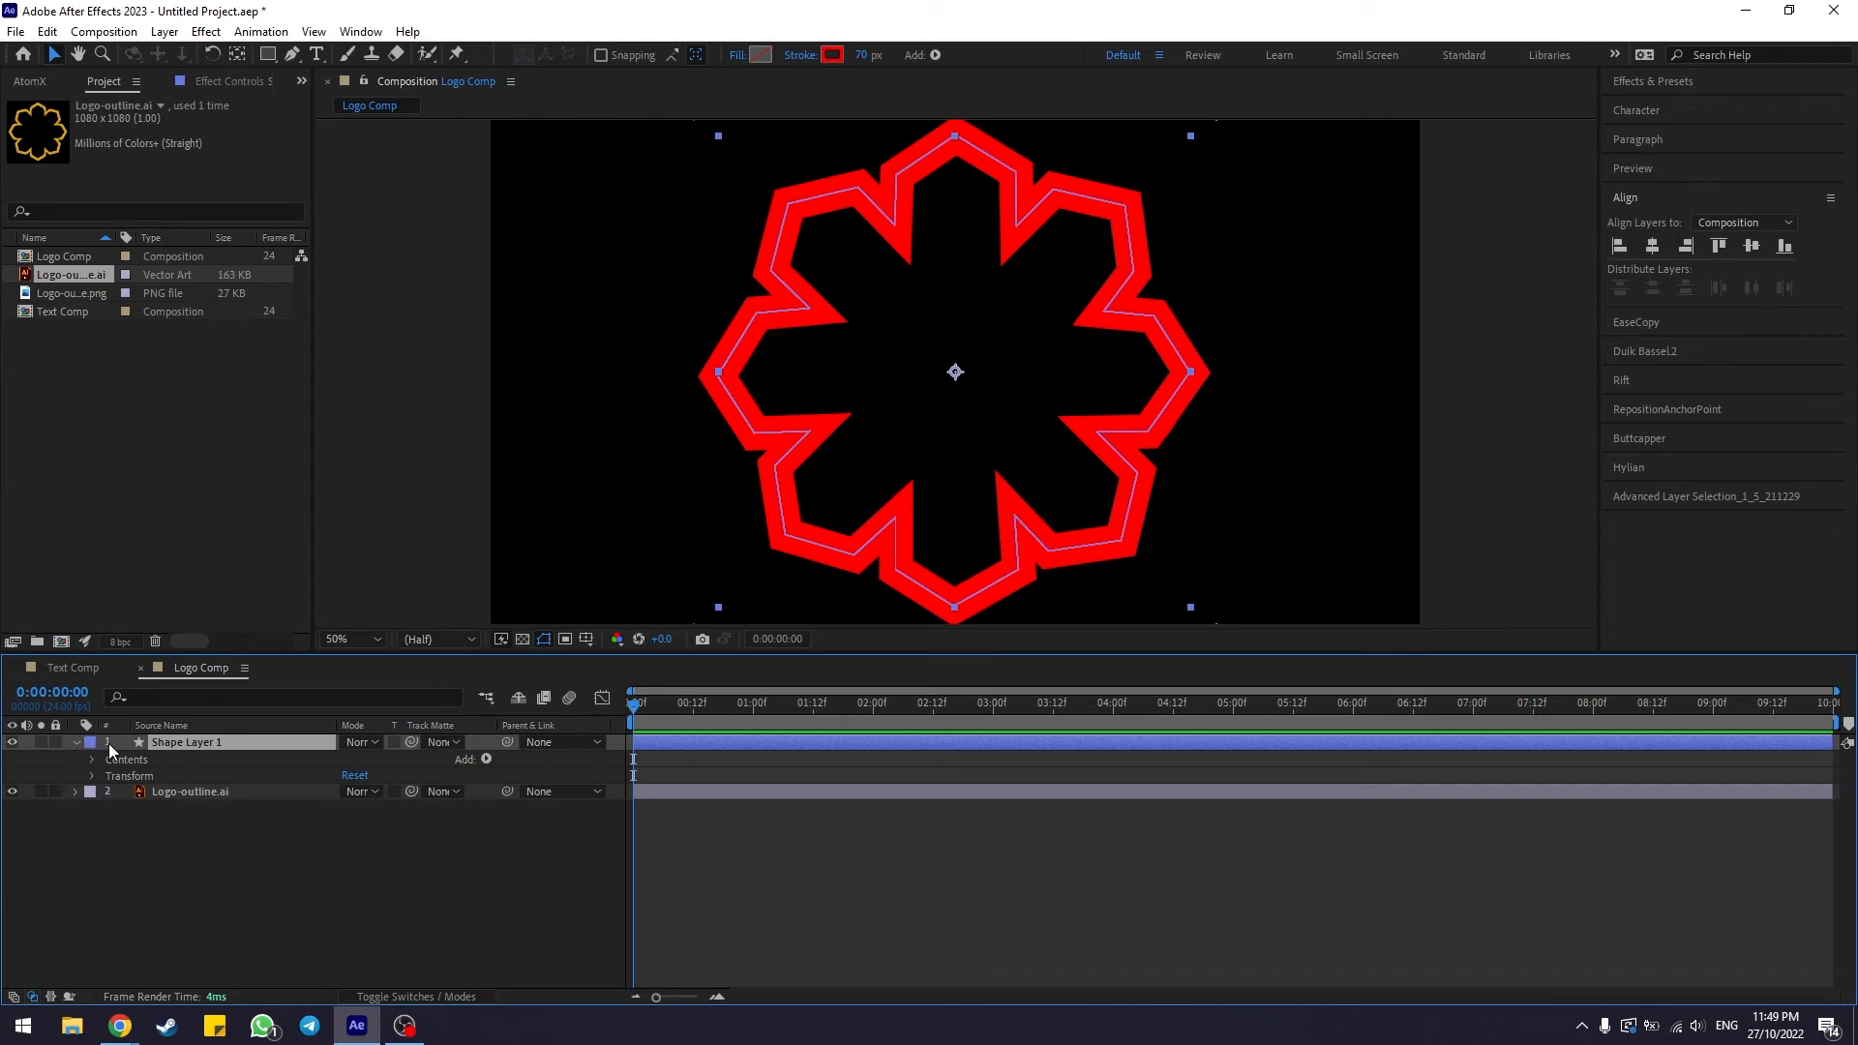
click(140, 775)
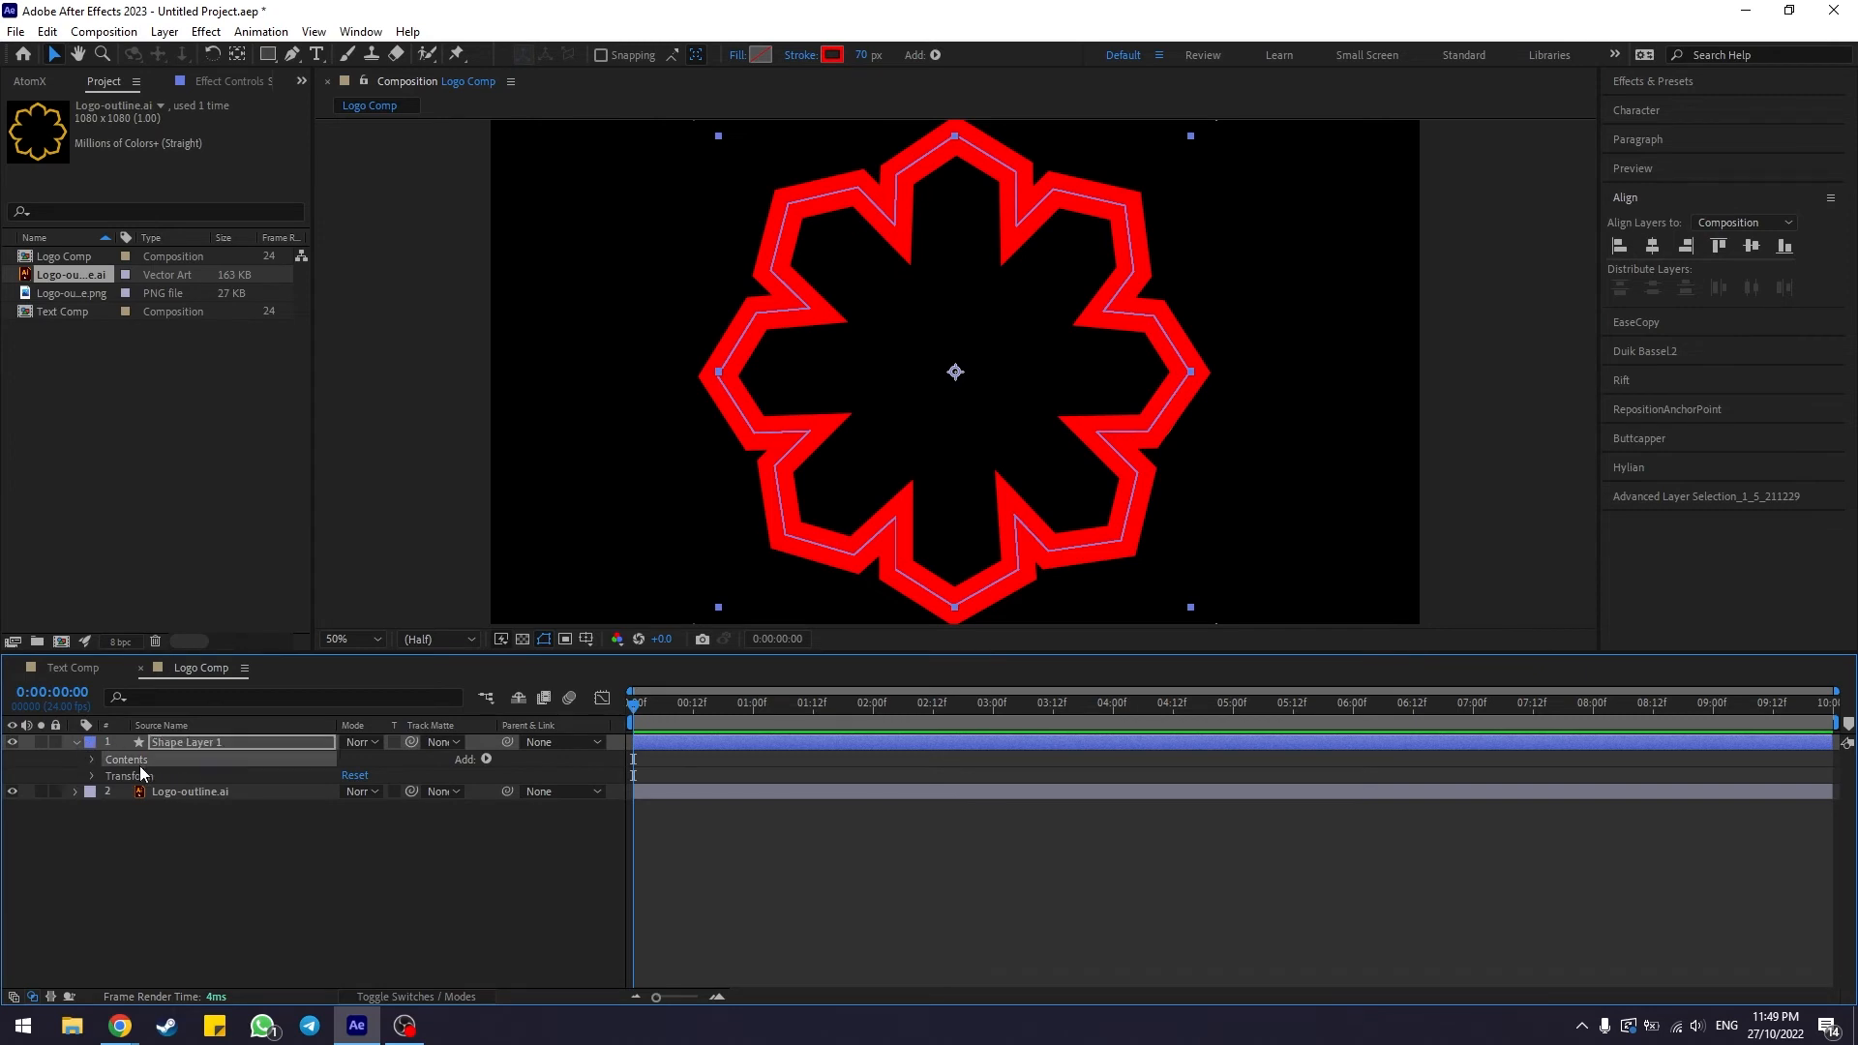
click(176, 861)
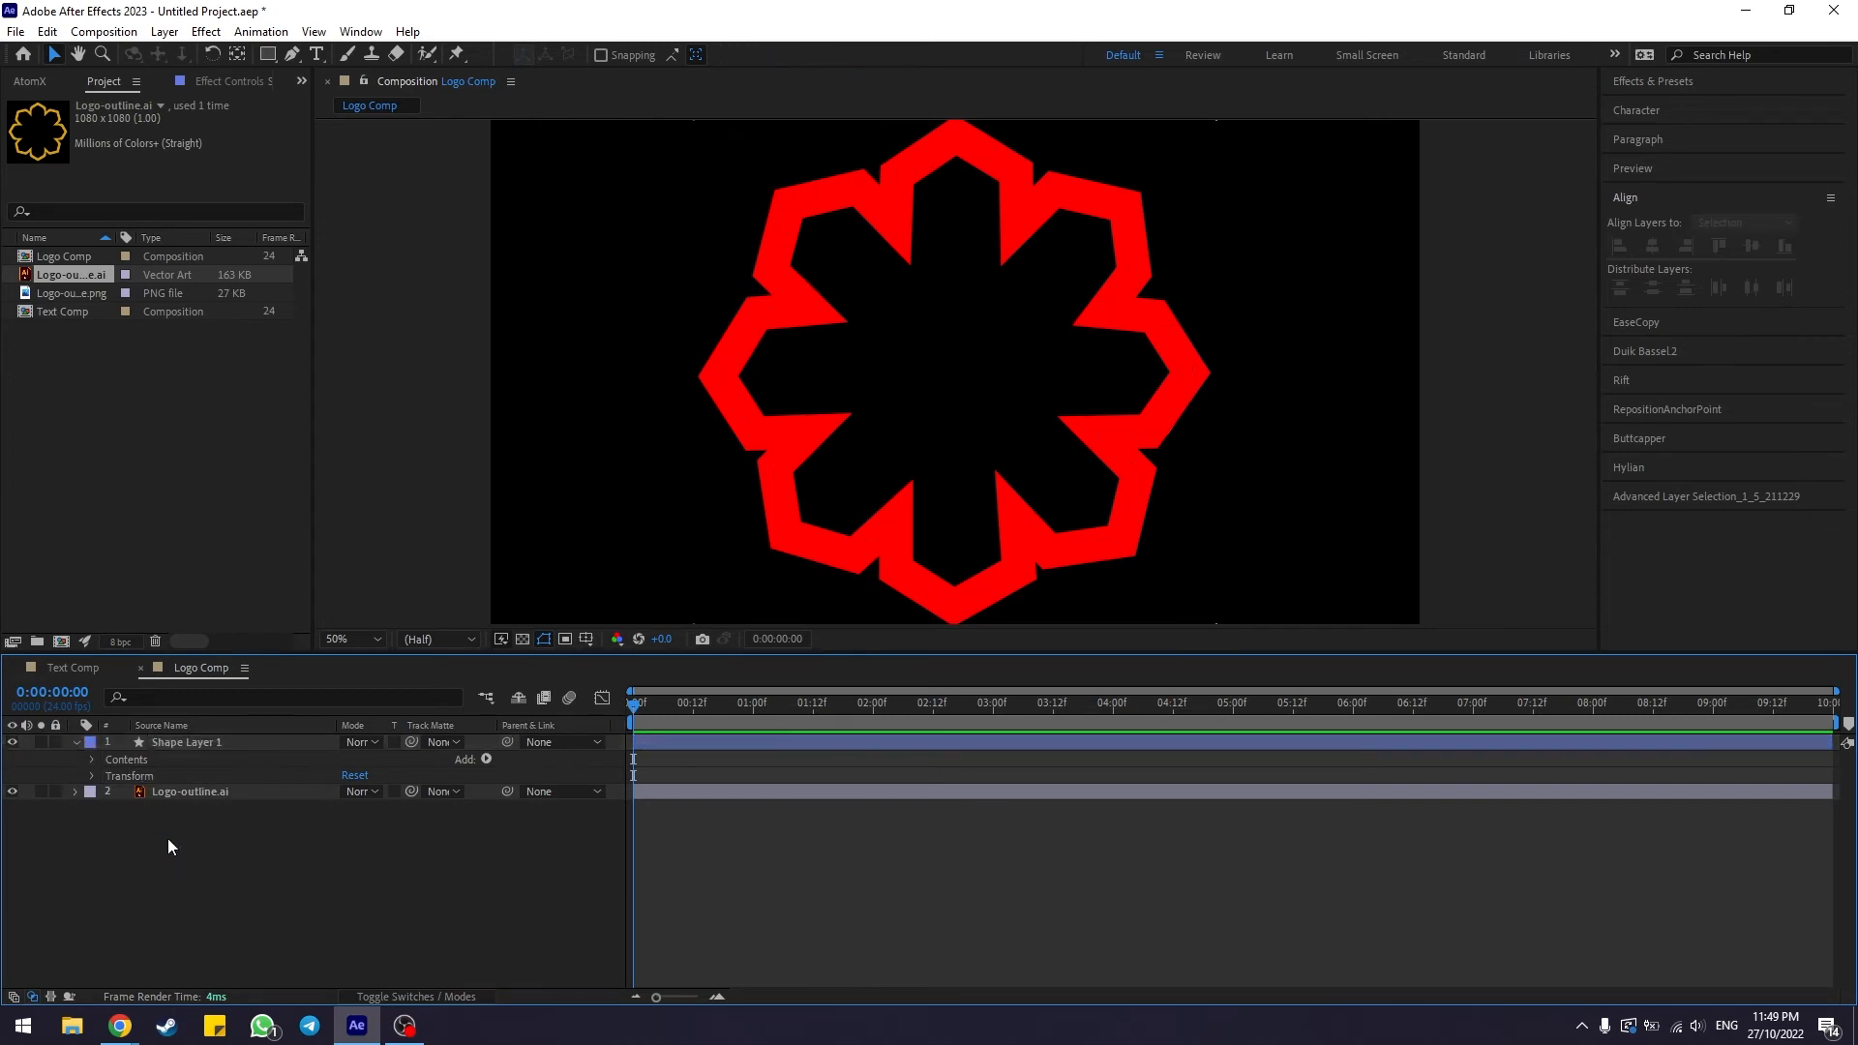
click(136, 764)
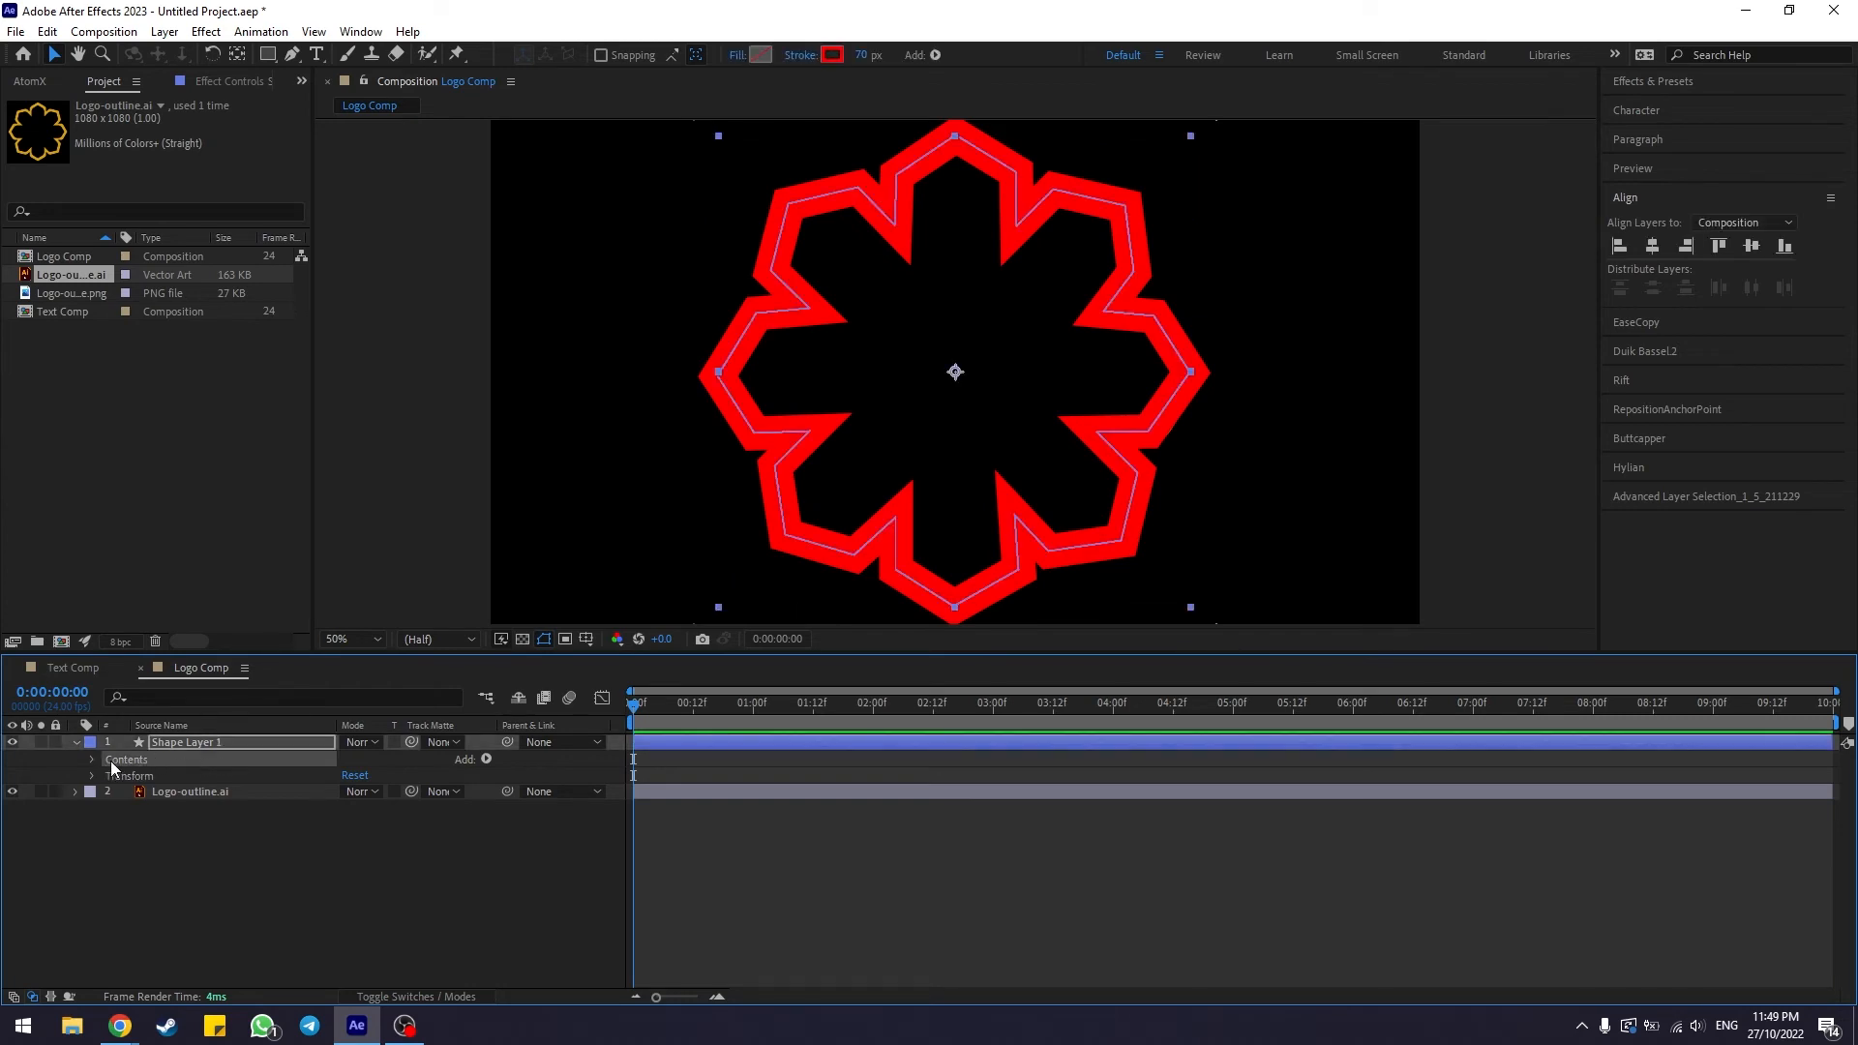
click(485, 760)
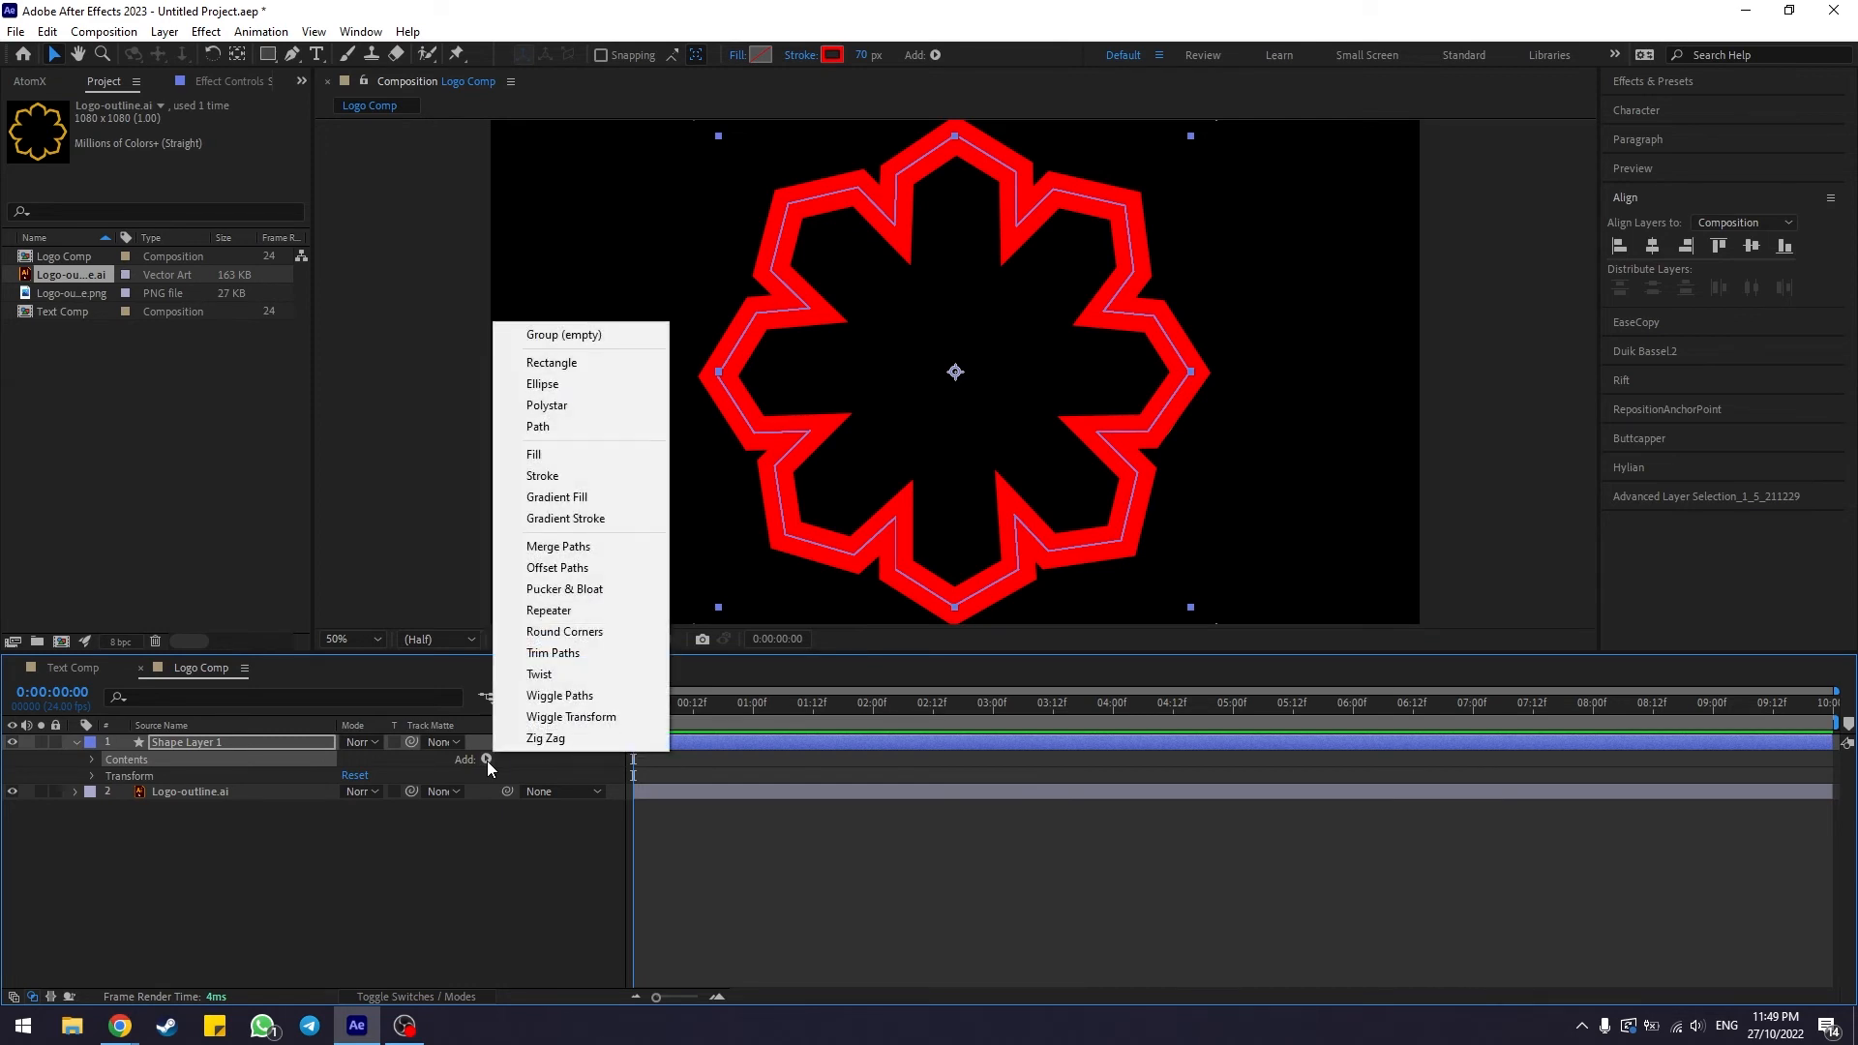
click(553, 653)
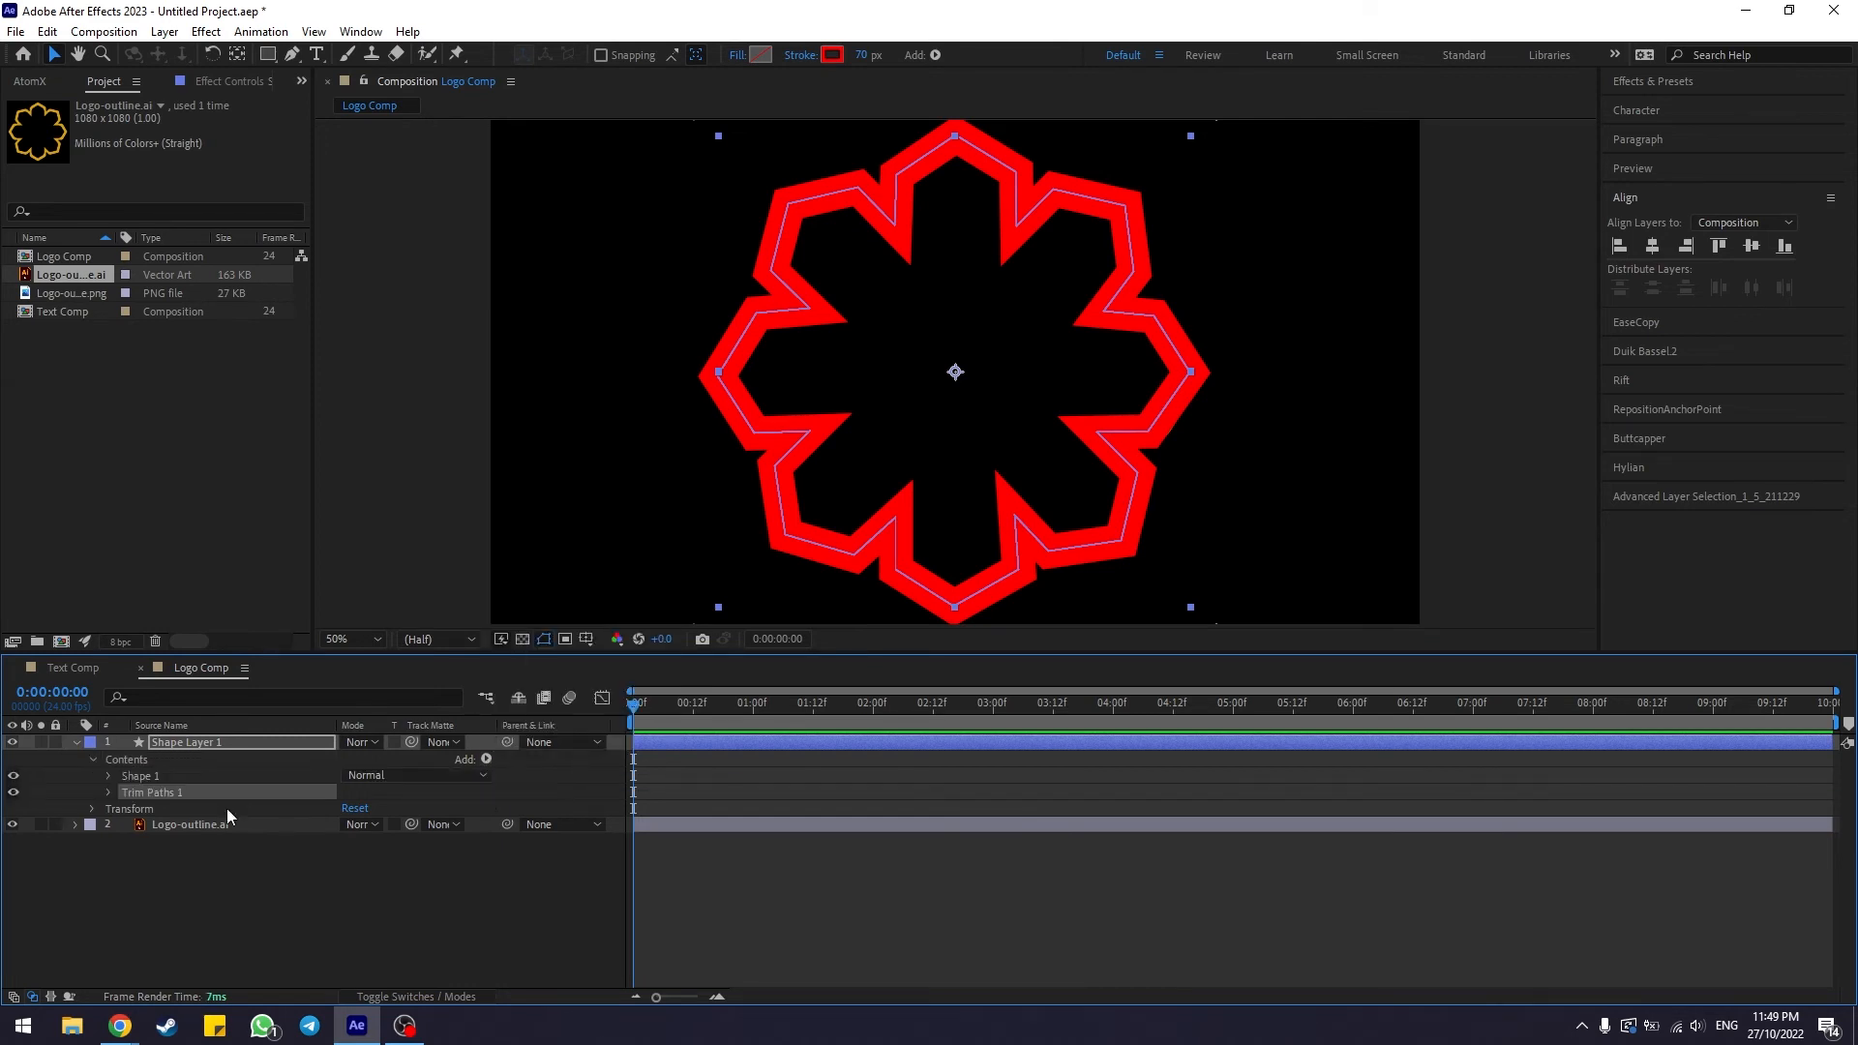
At the start of the timeline, keyframe the Trim Paths End value and set it to 0%
click(109, 793)
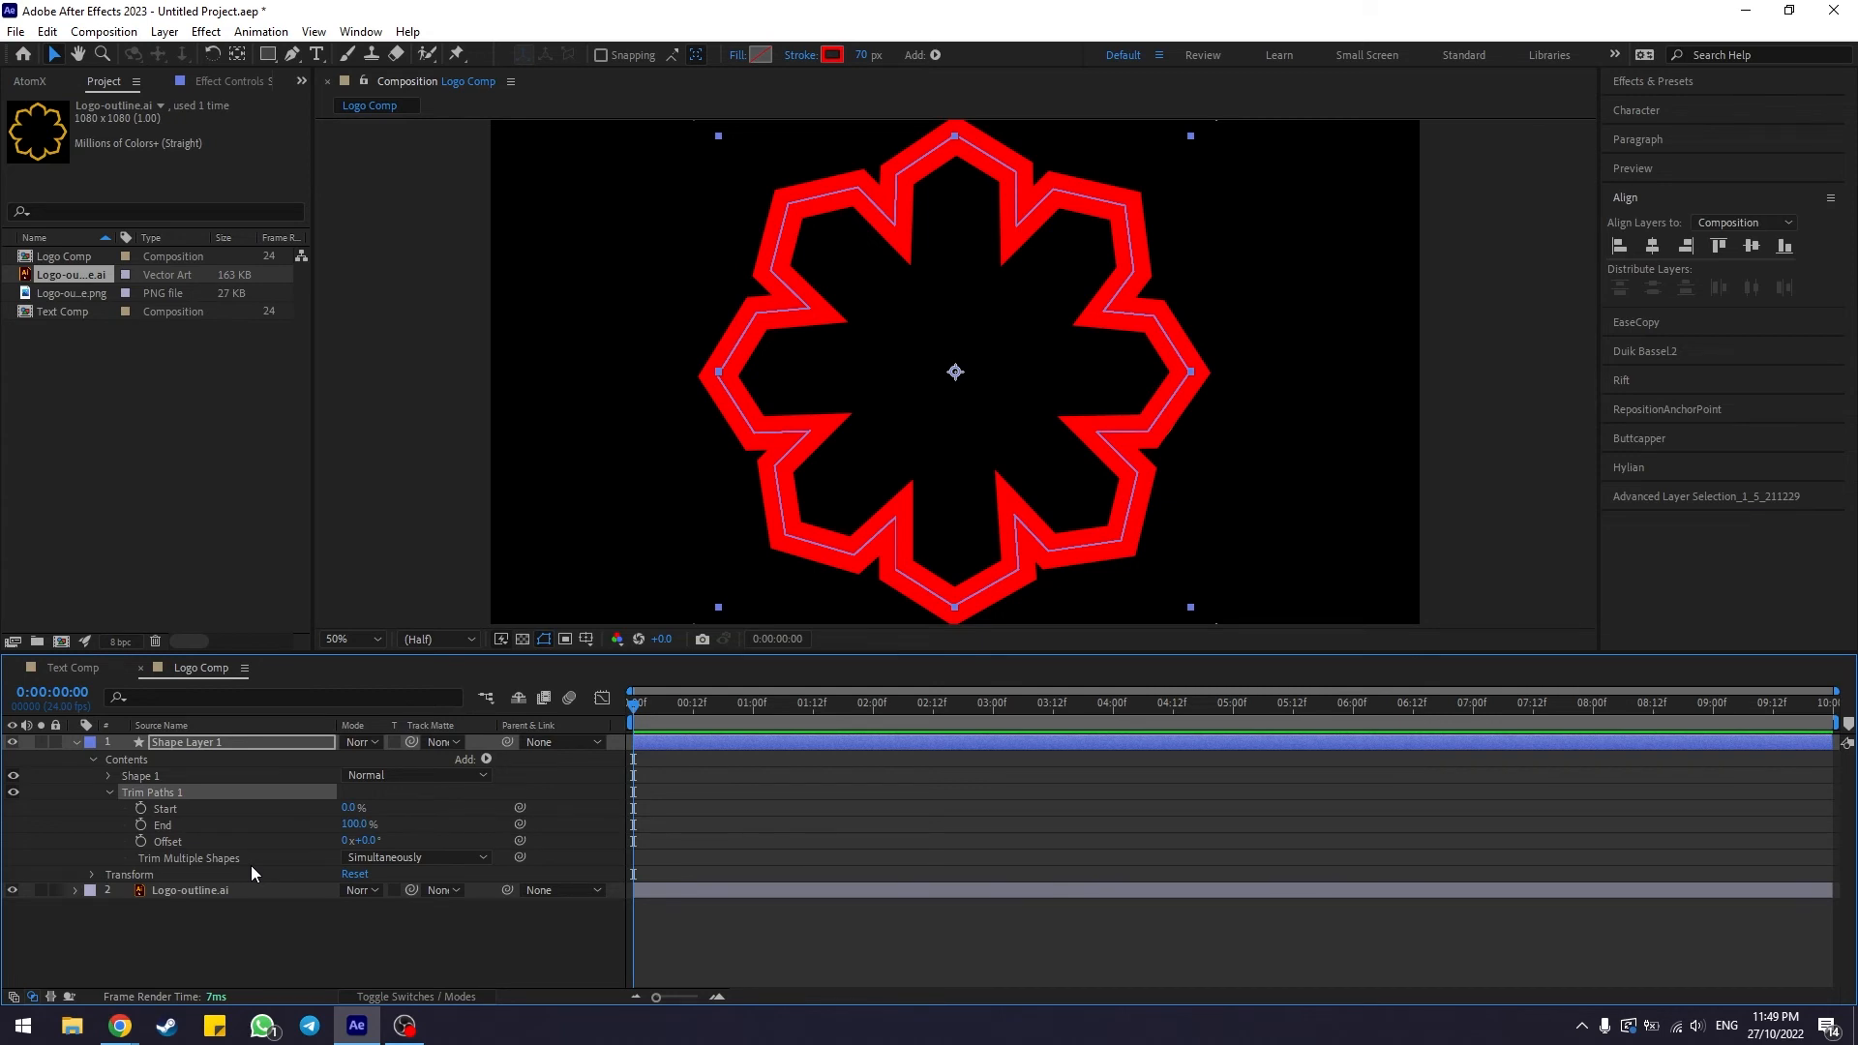
click(176, 825)
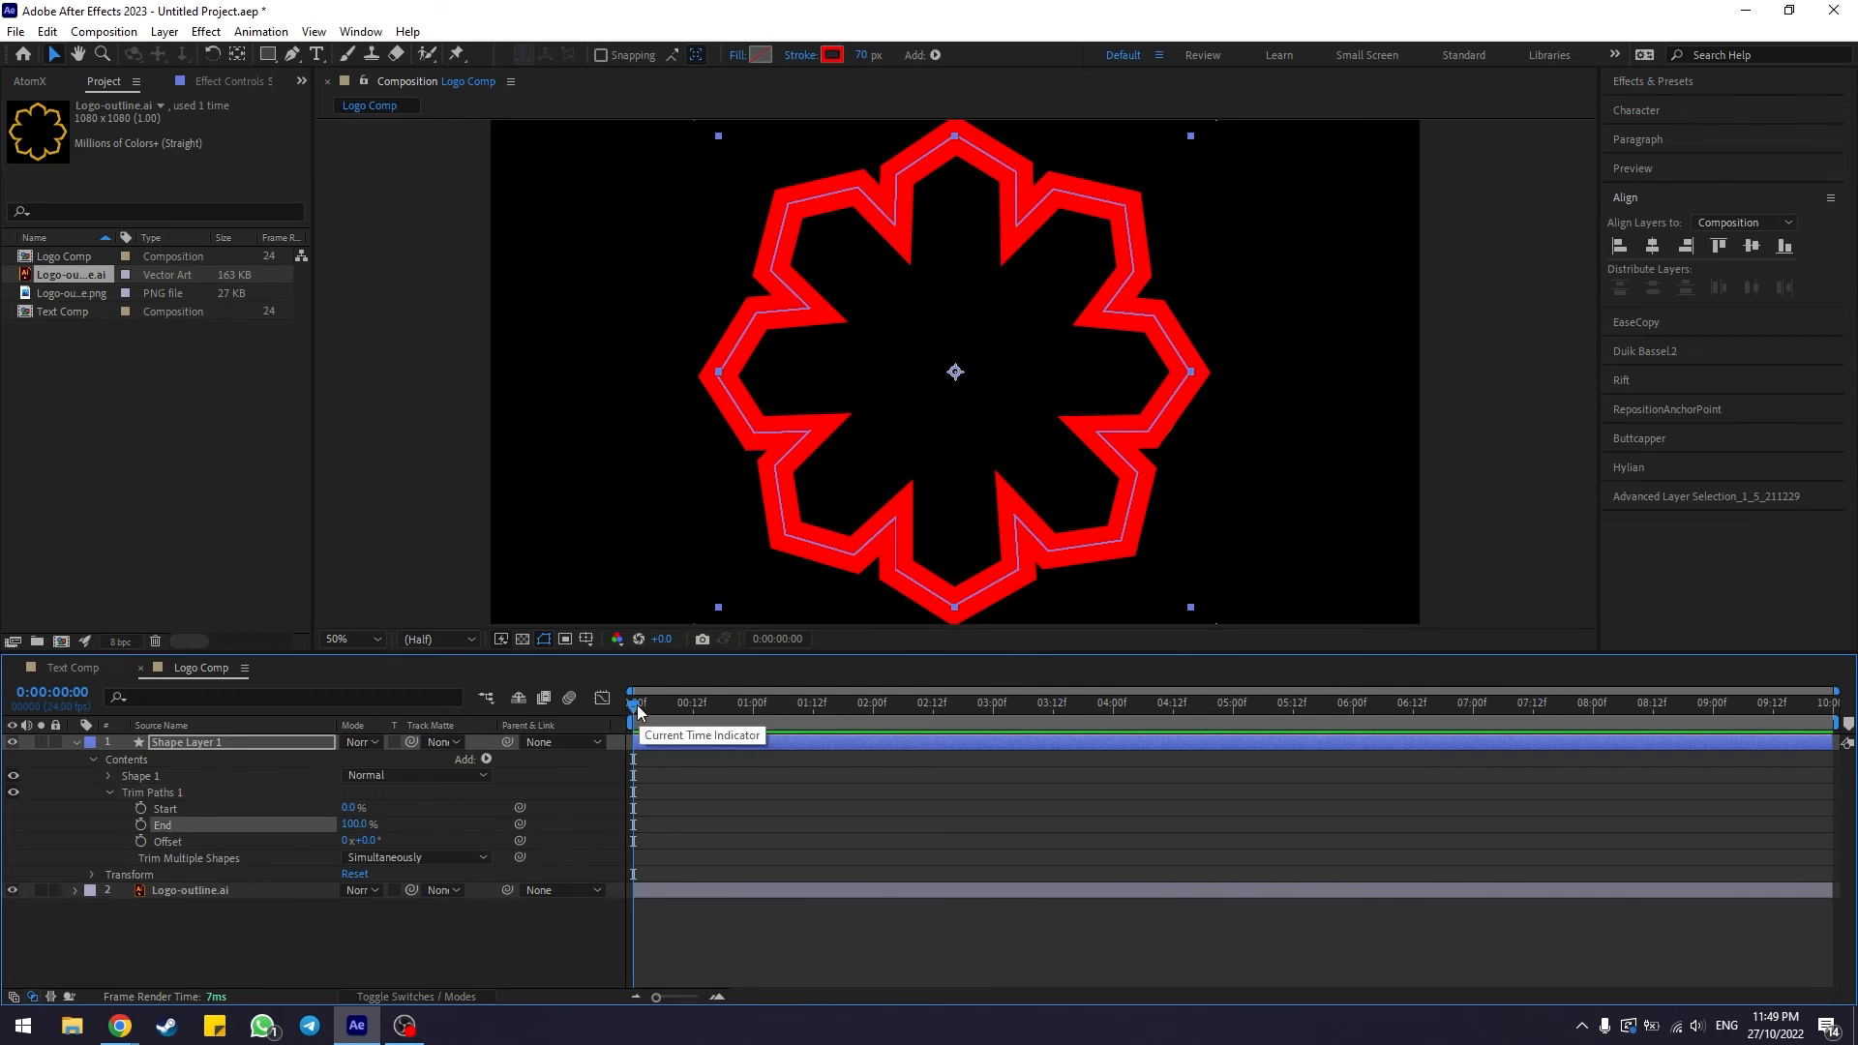
mouse_move(637, 708)
mouse_down()
mouse_move(762, 722)
mouse_move(768, 704)
mouse_move(608, 706)
mouse_up()
click(141, 825)
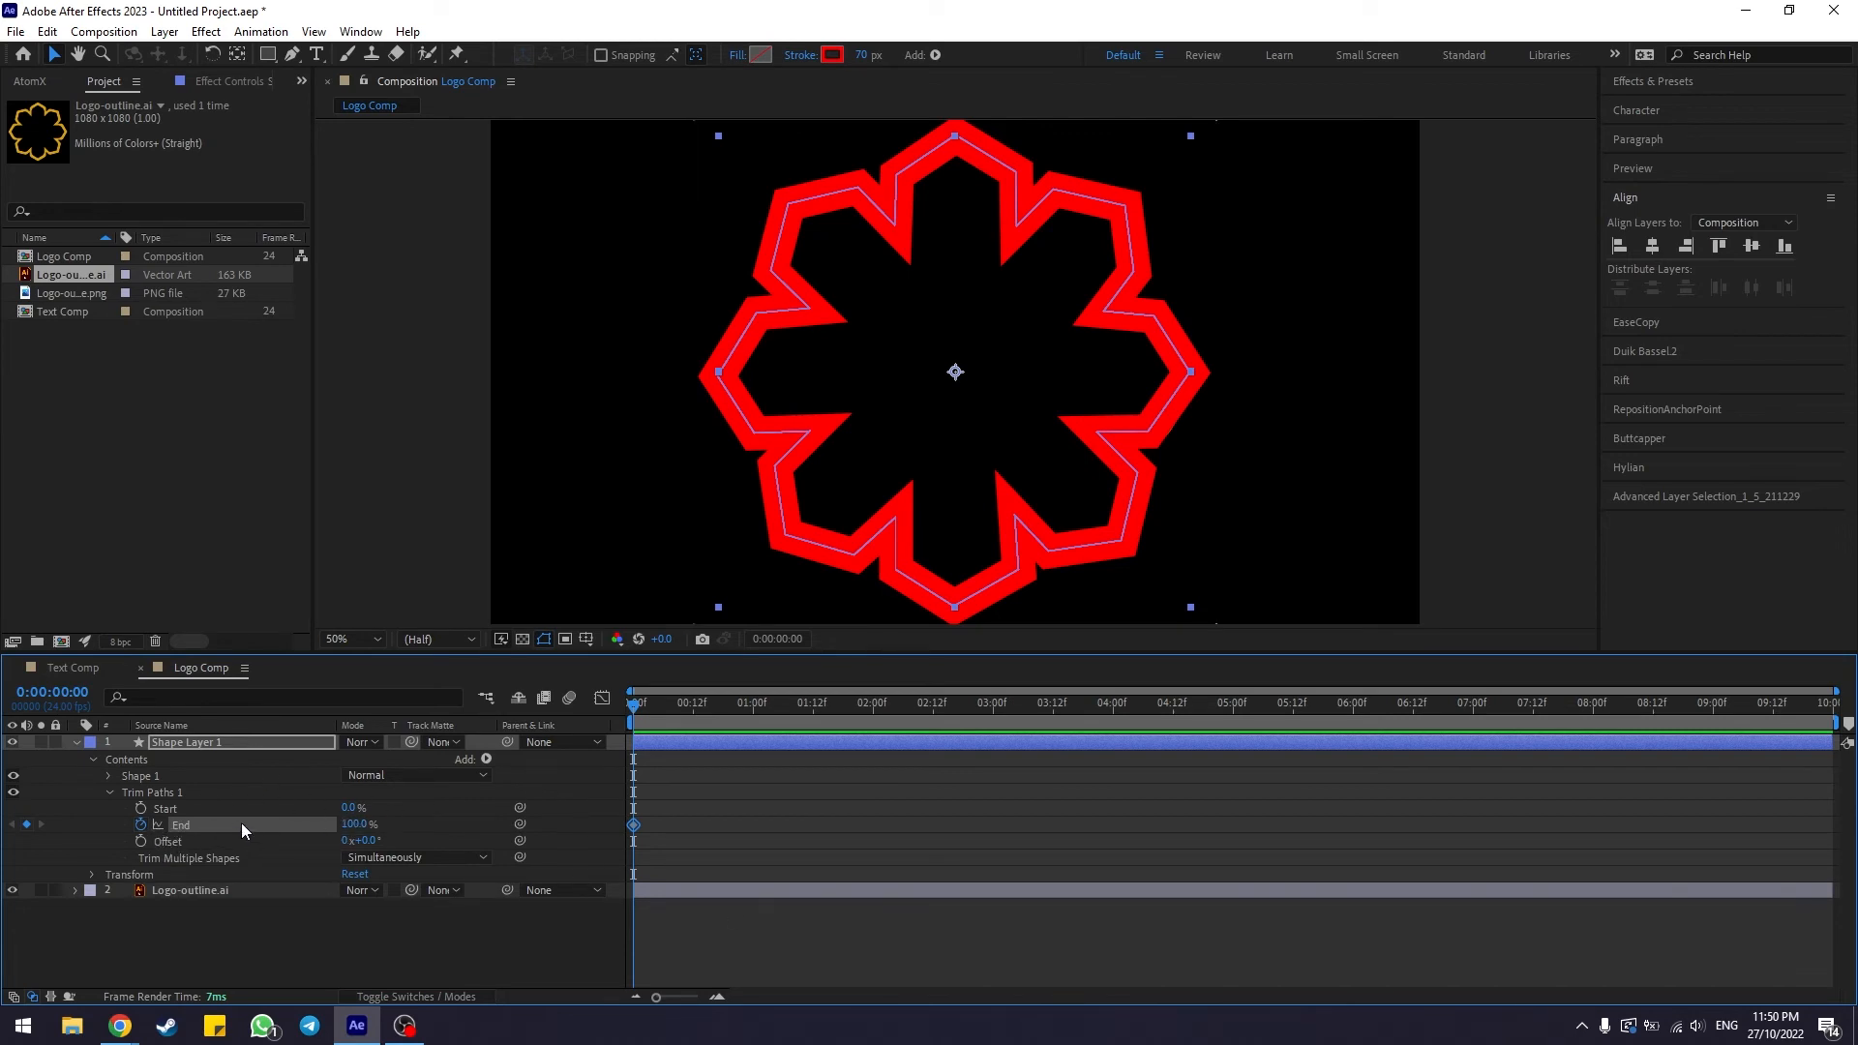
click(354, 824)
text(0)
key(Return)
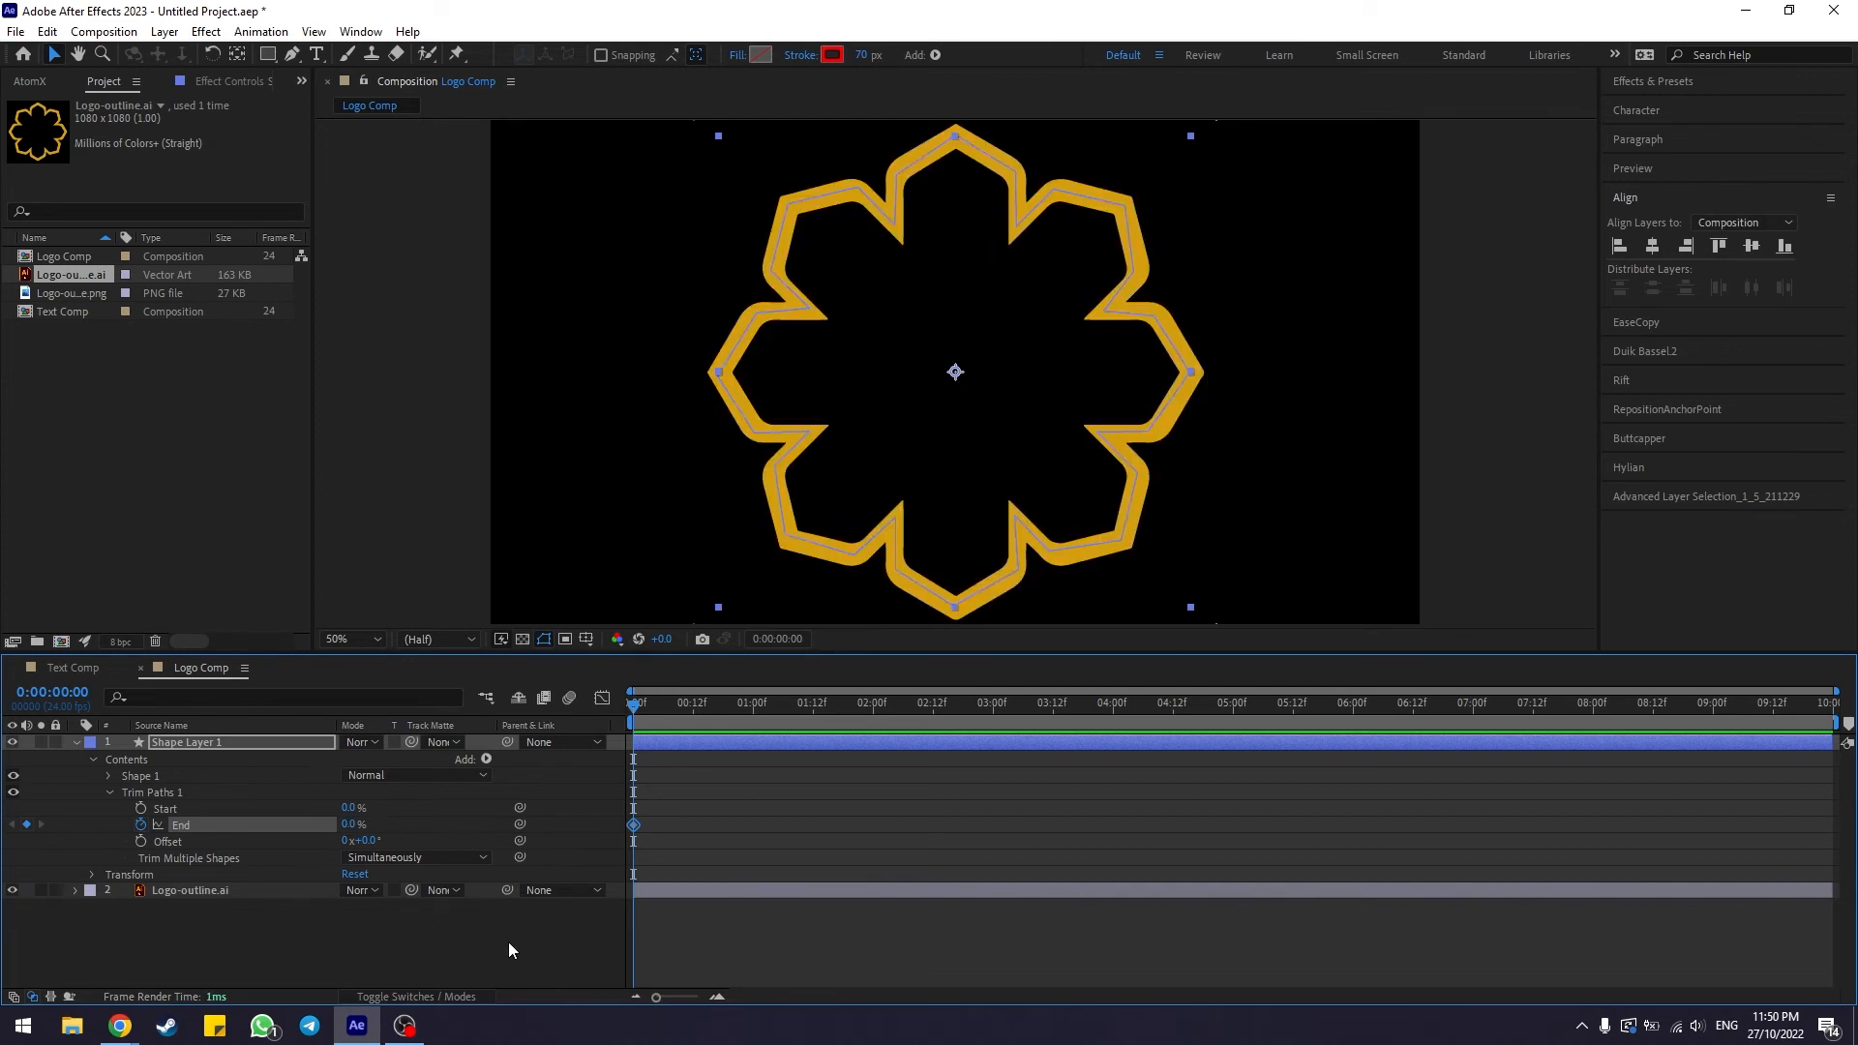
At the end of the timeline, set the Trim Paths End value to 100%
drag(643, 711, 1821, 703)
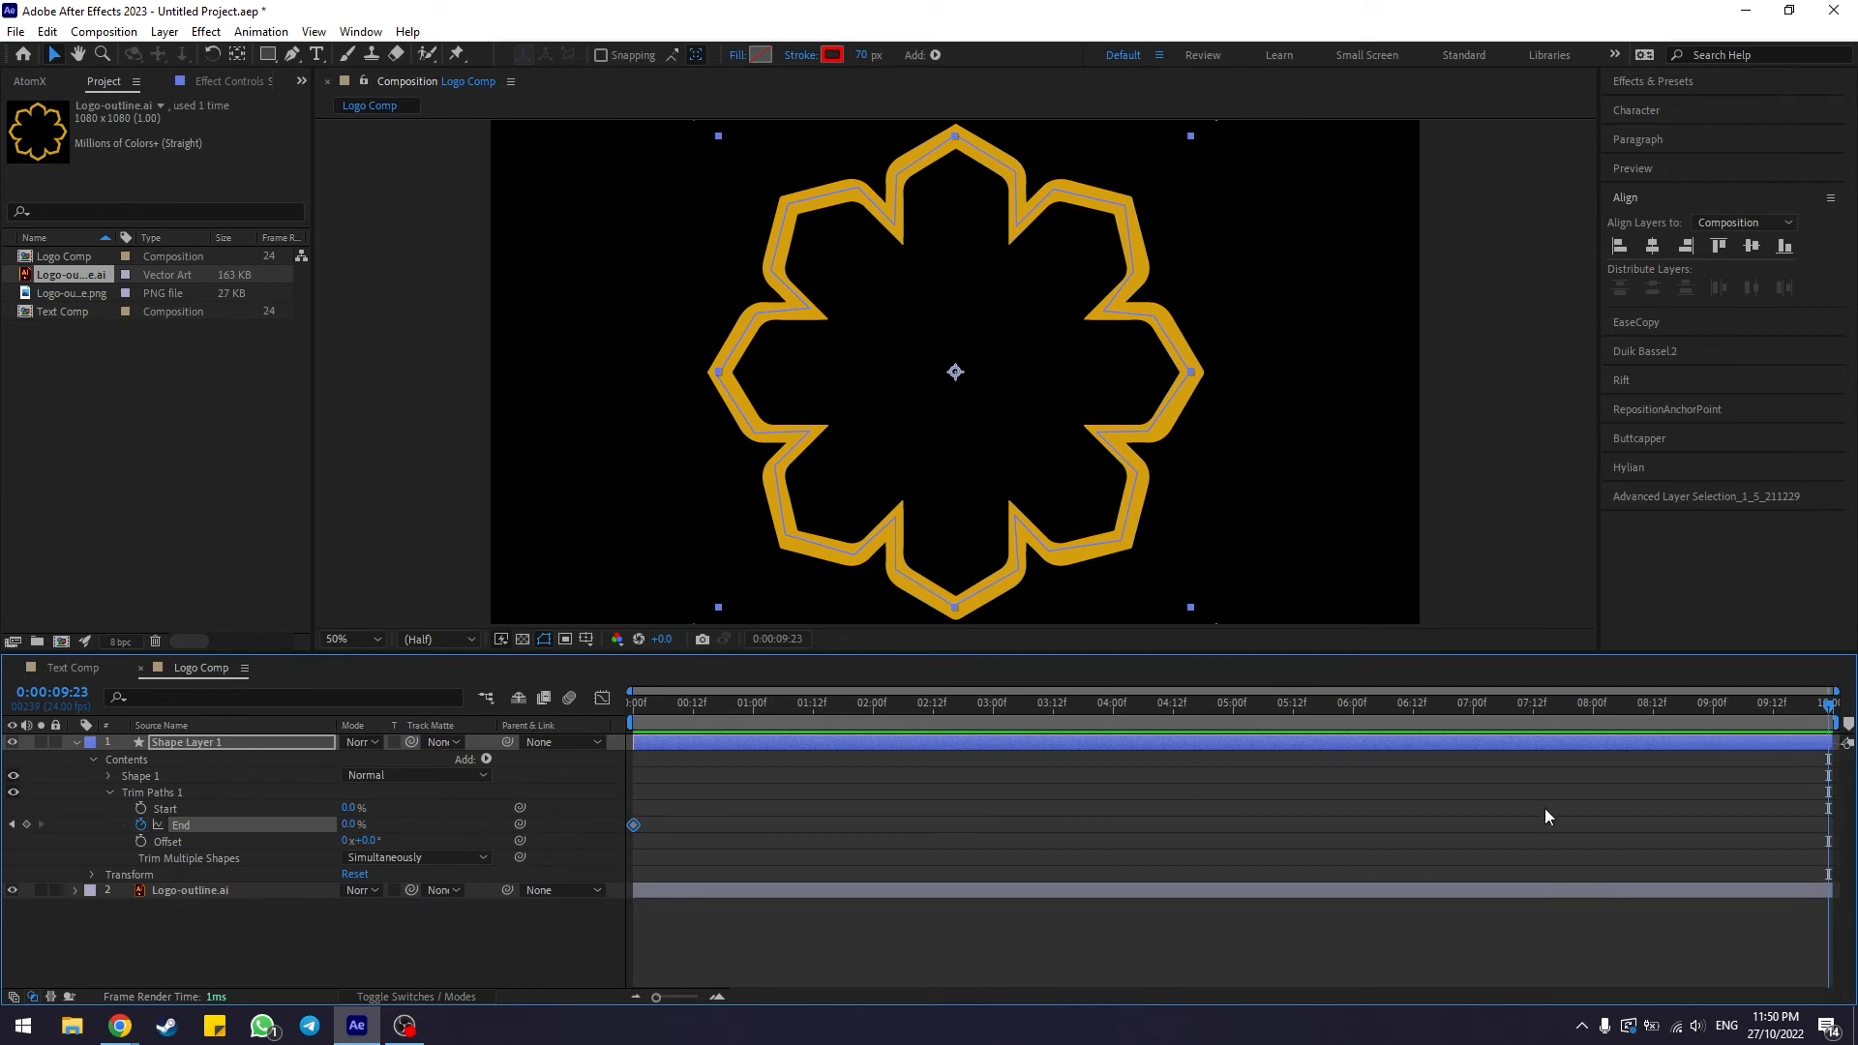
drag(1060, 712, 1829, 706)
click(347, 826)
text(100)
key(Return)
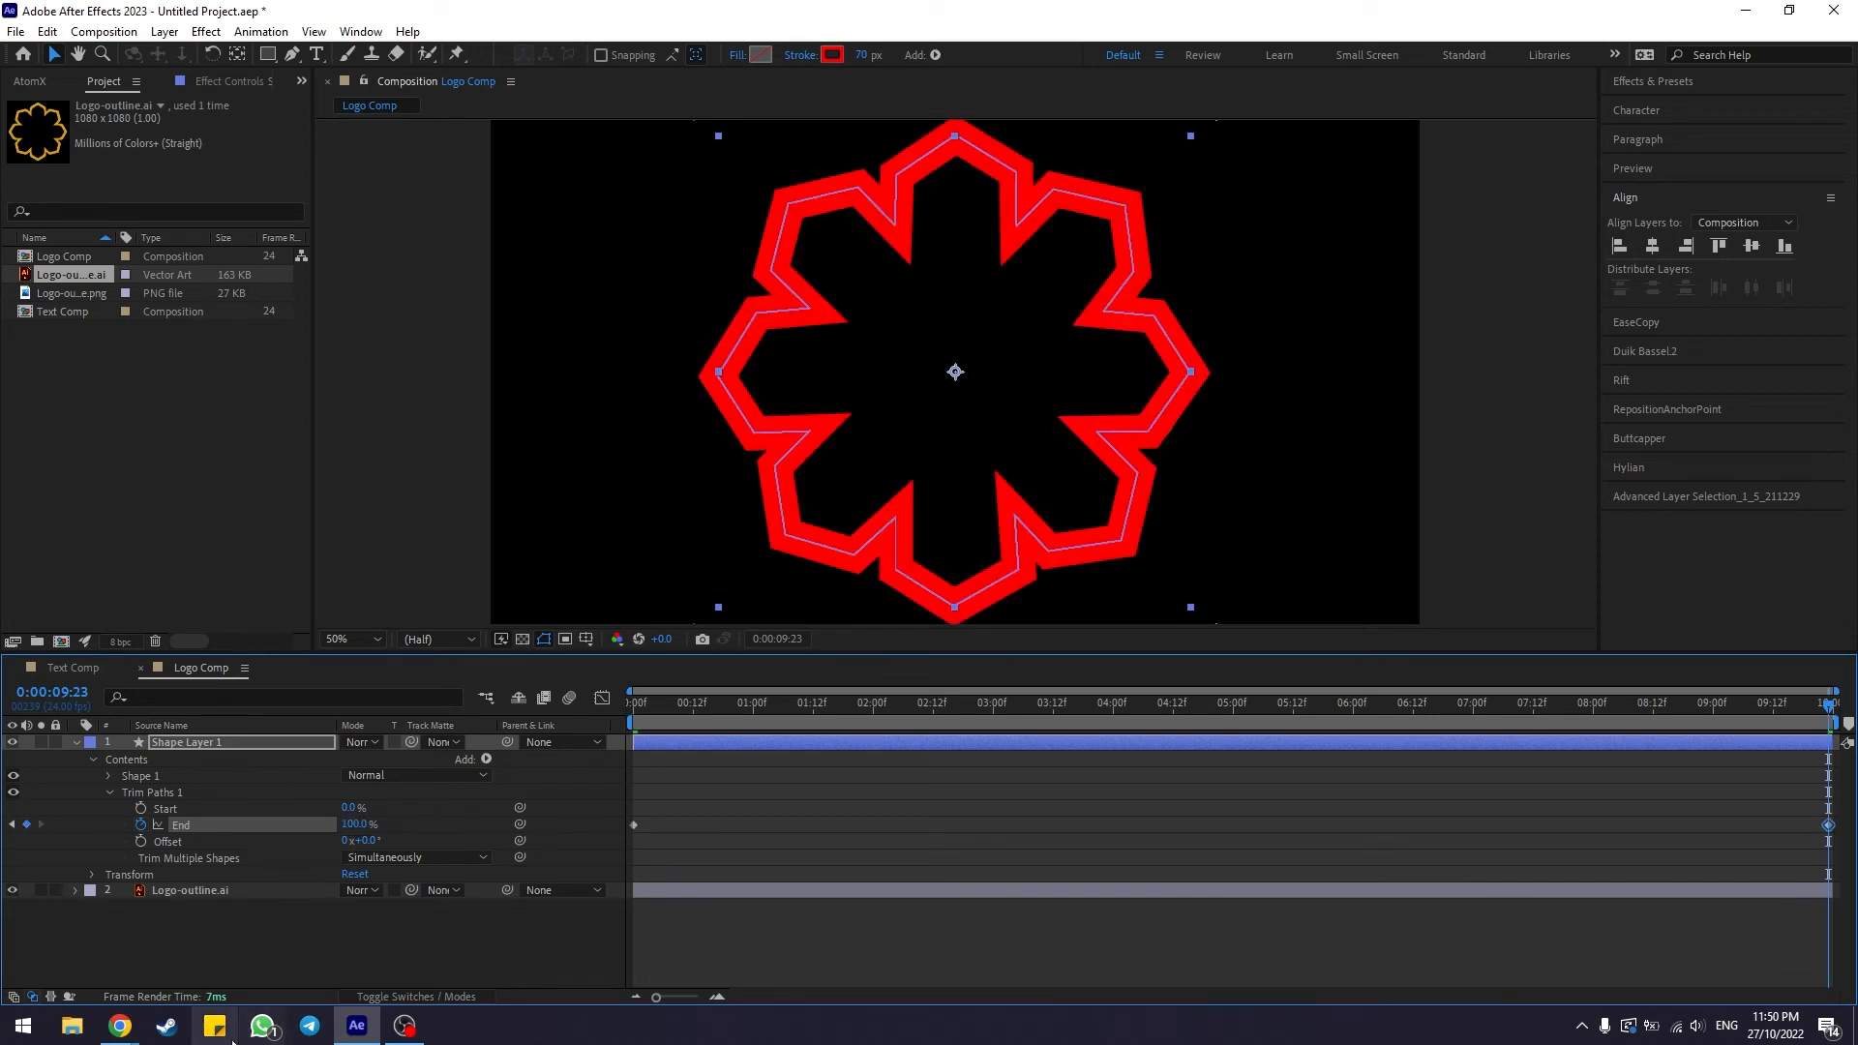
Scrub and preview the logo's Trim Paths drawing animation from the start of the timeline
click(716, 934)
drag(661, 840, 627, 832)
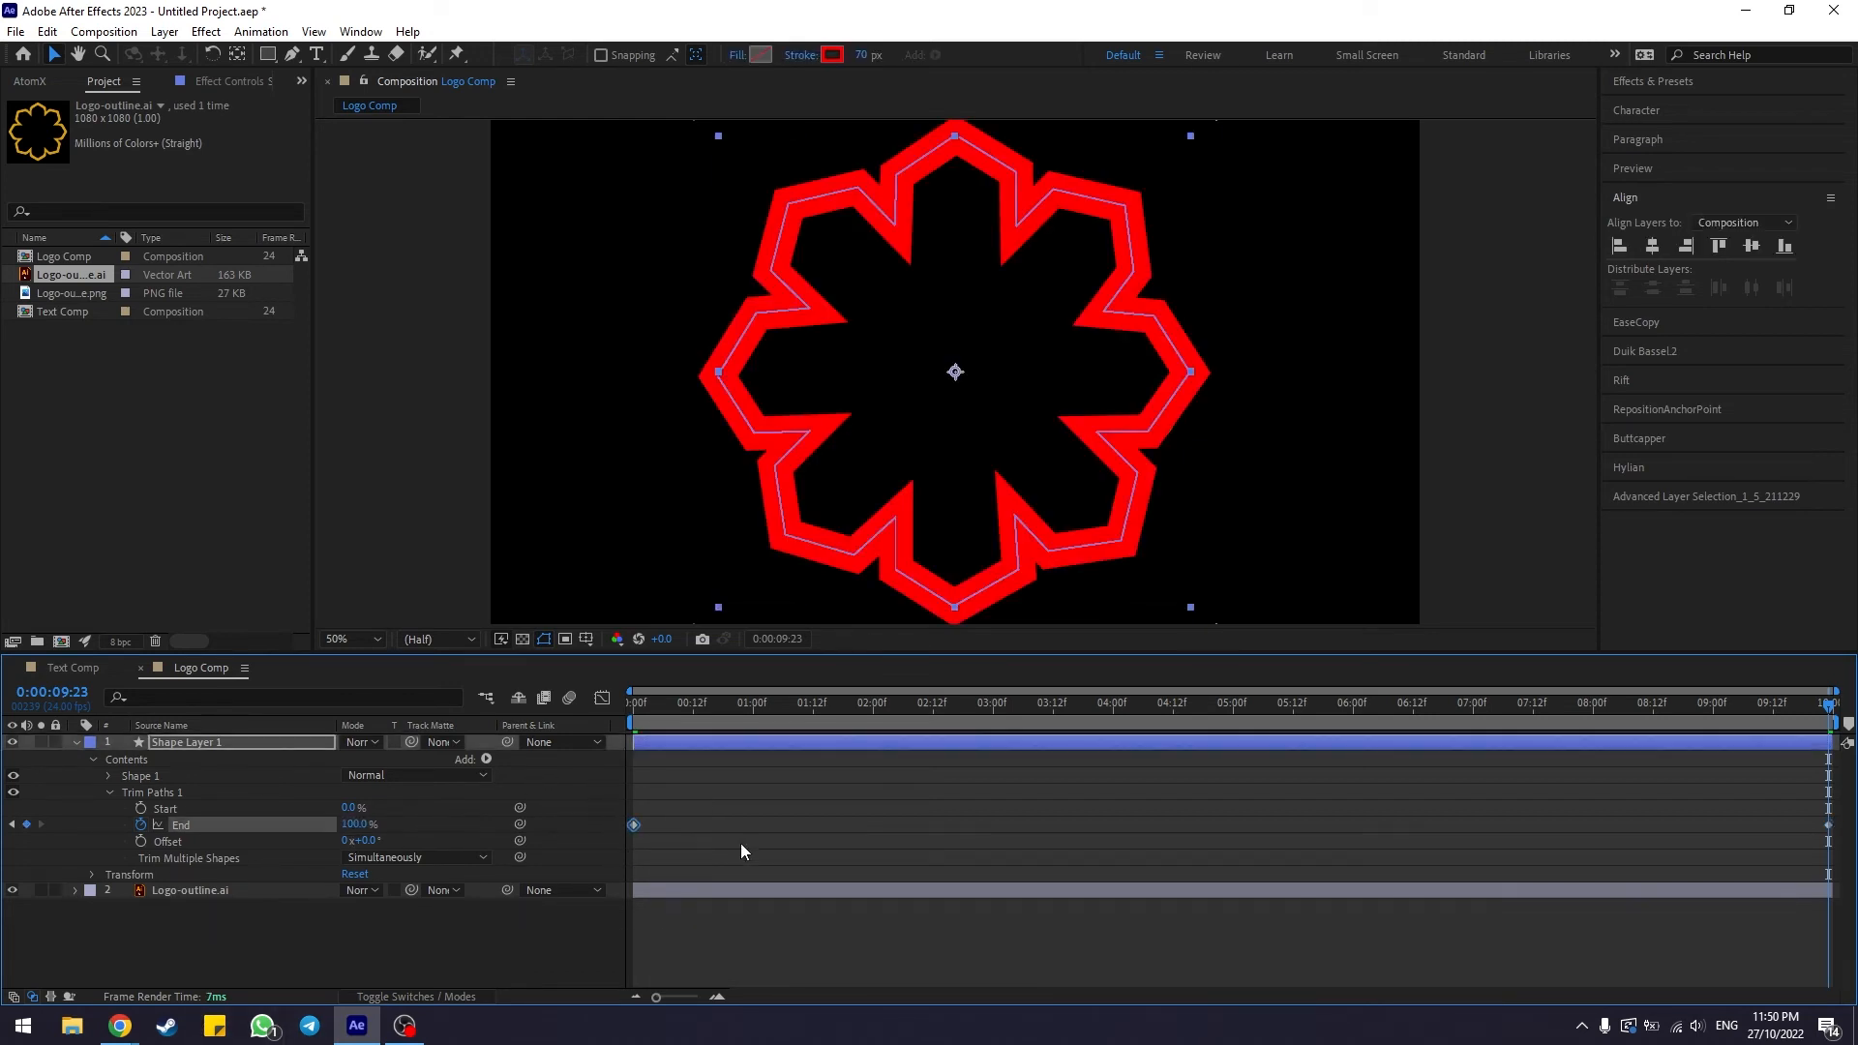
drag(1812, 714, 1720, 722)
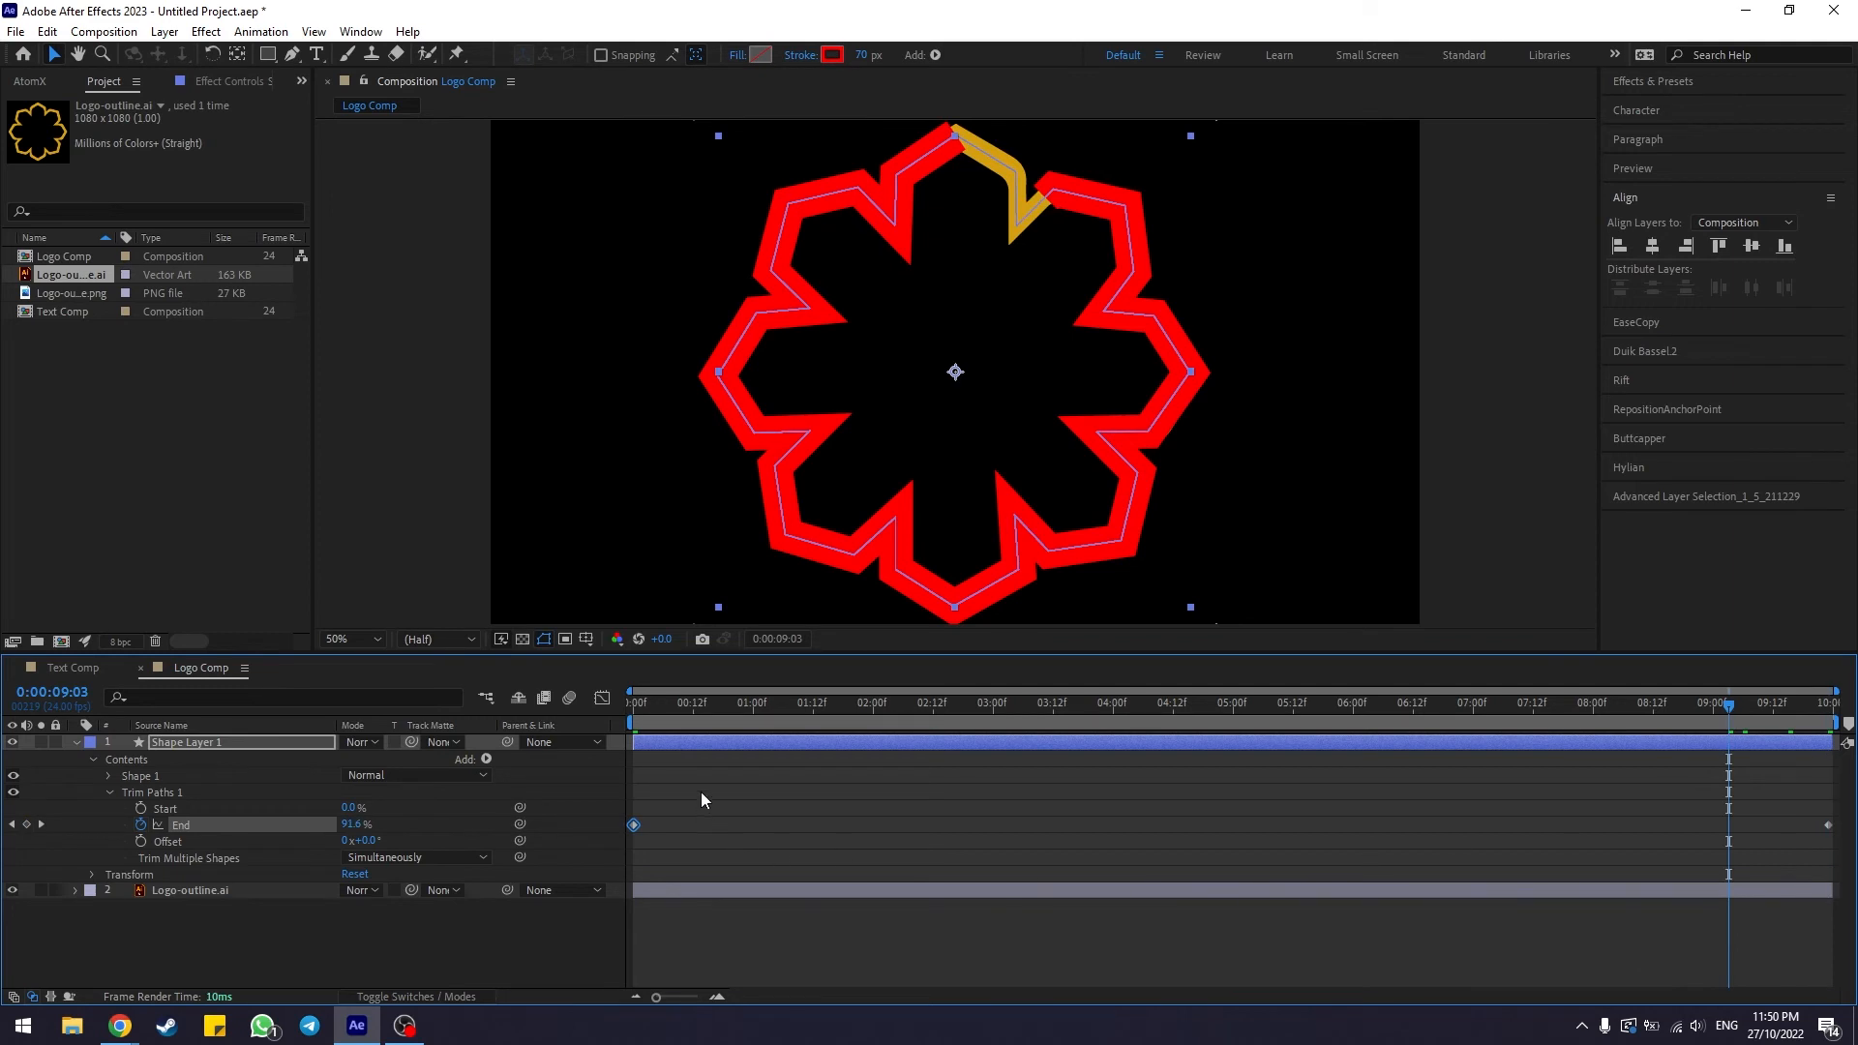
drag(701, 791, 617, 856)
drag(1781, 793, 1839, 879)
click(1804, 814)
drag(1100, 702, 571, 727)
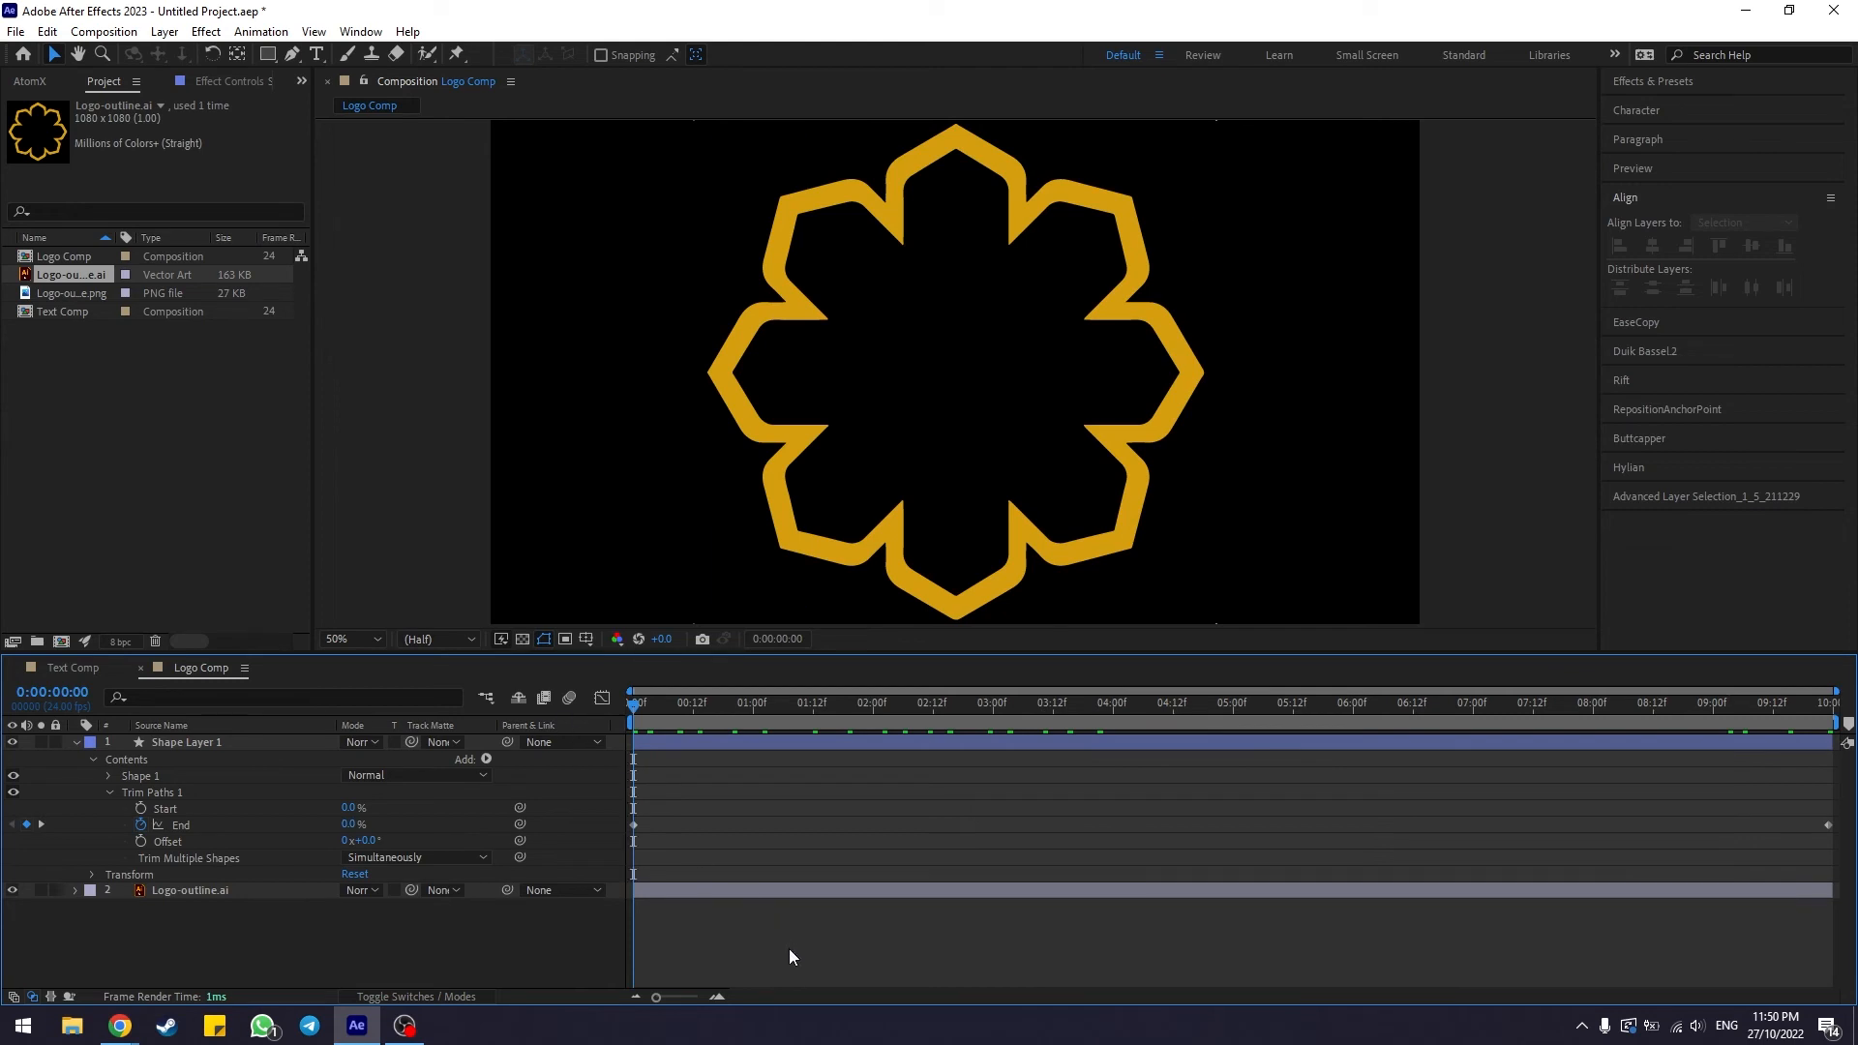
key(space)
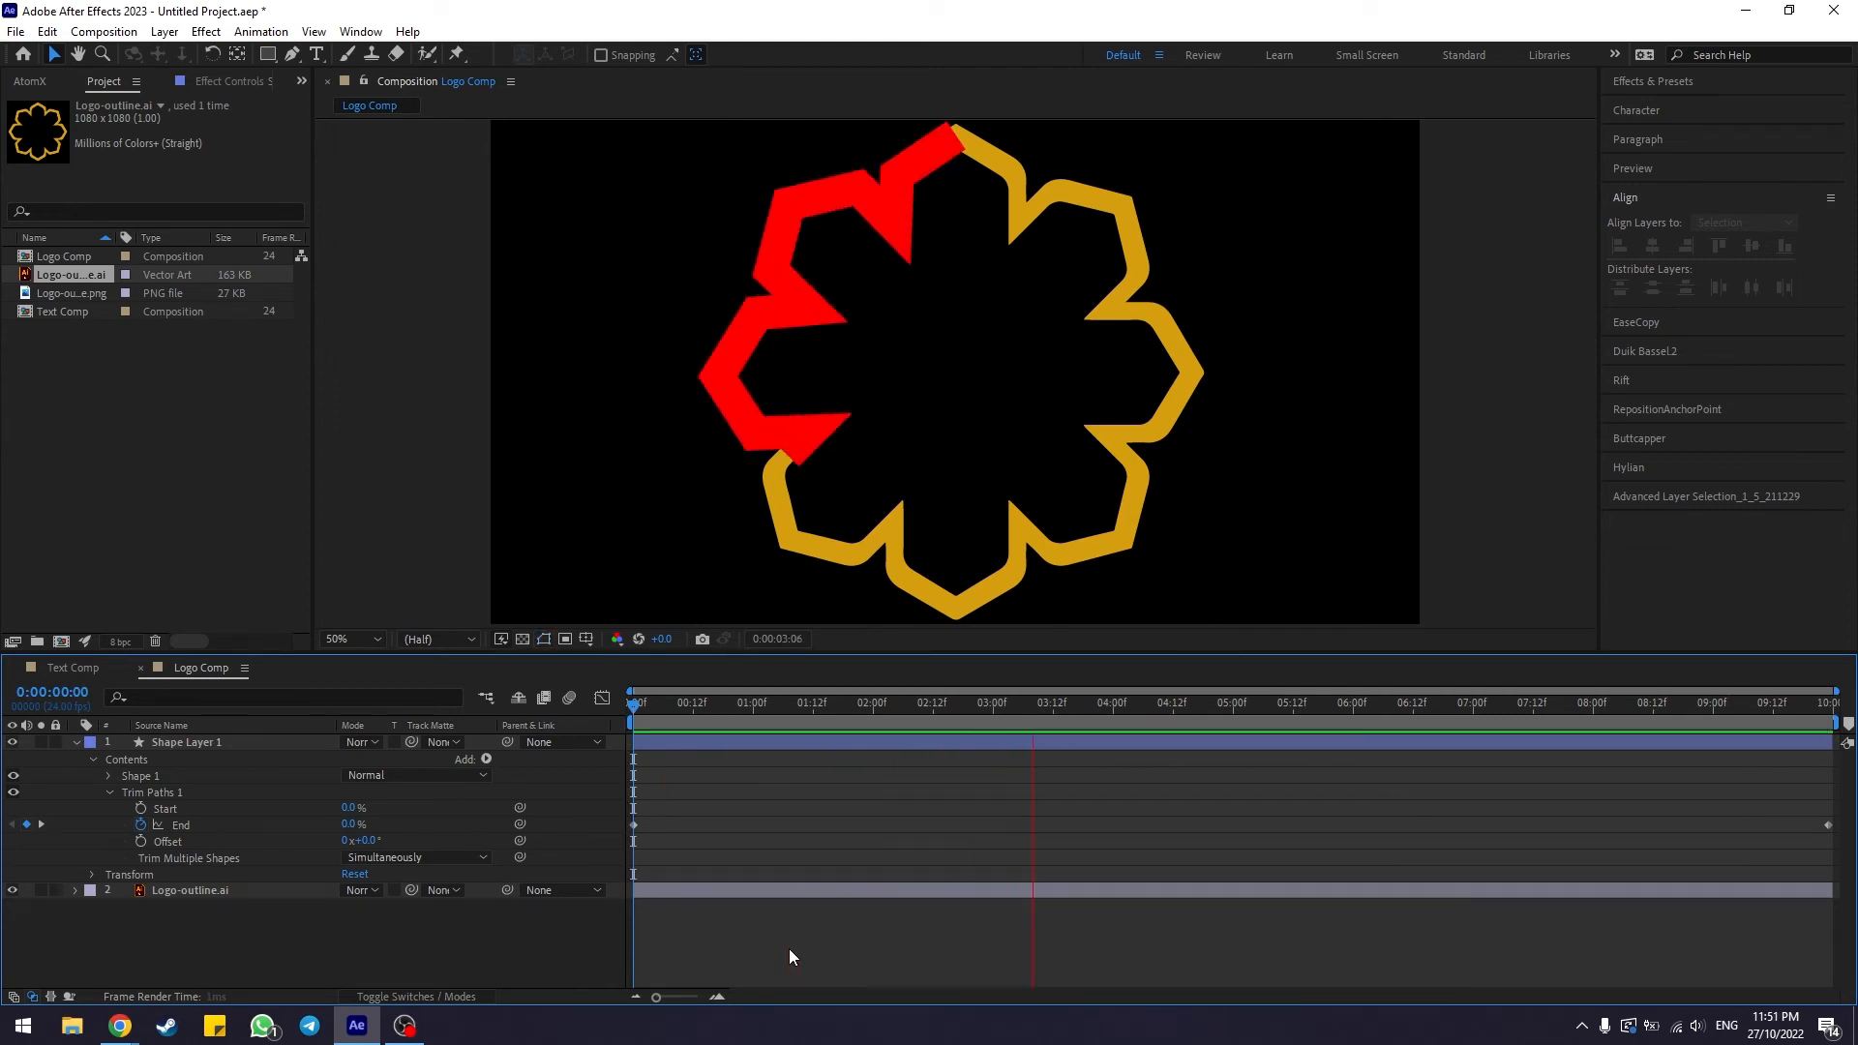
key(space)
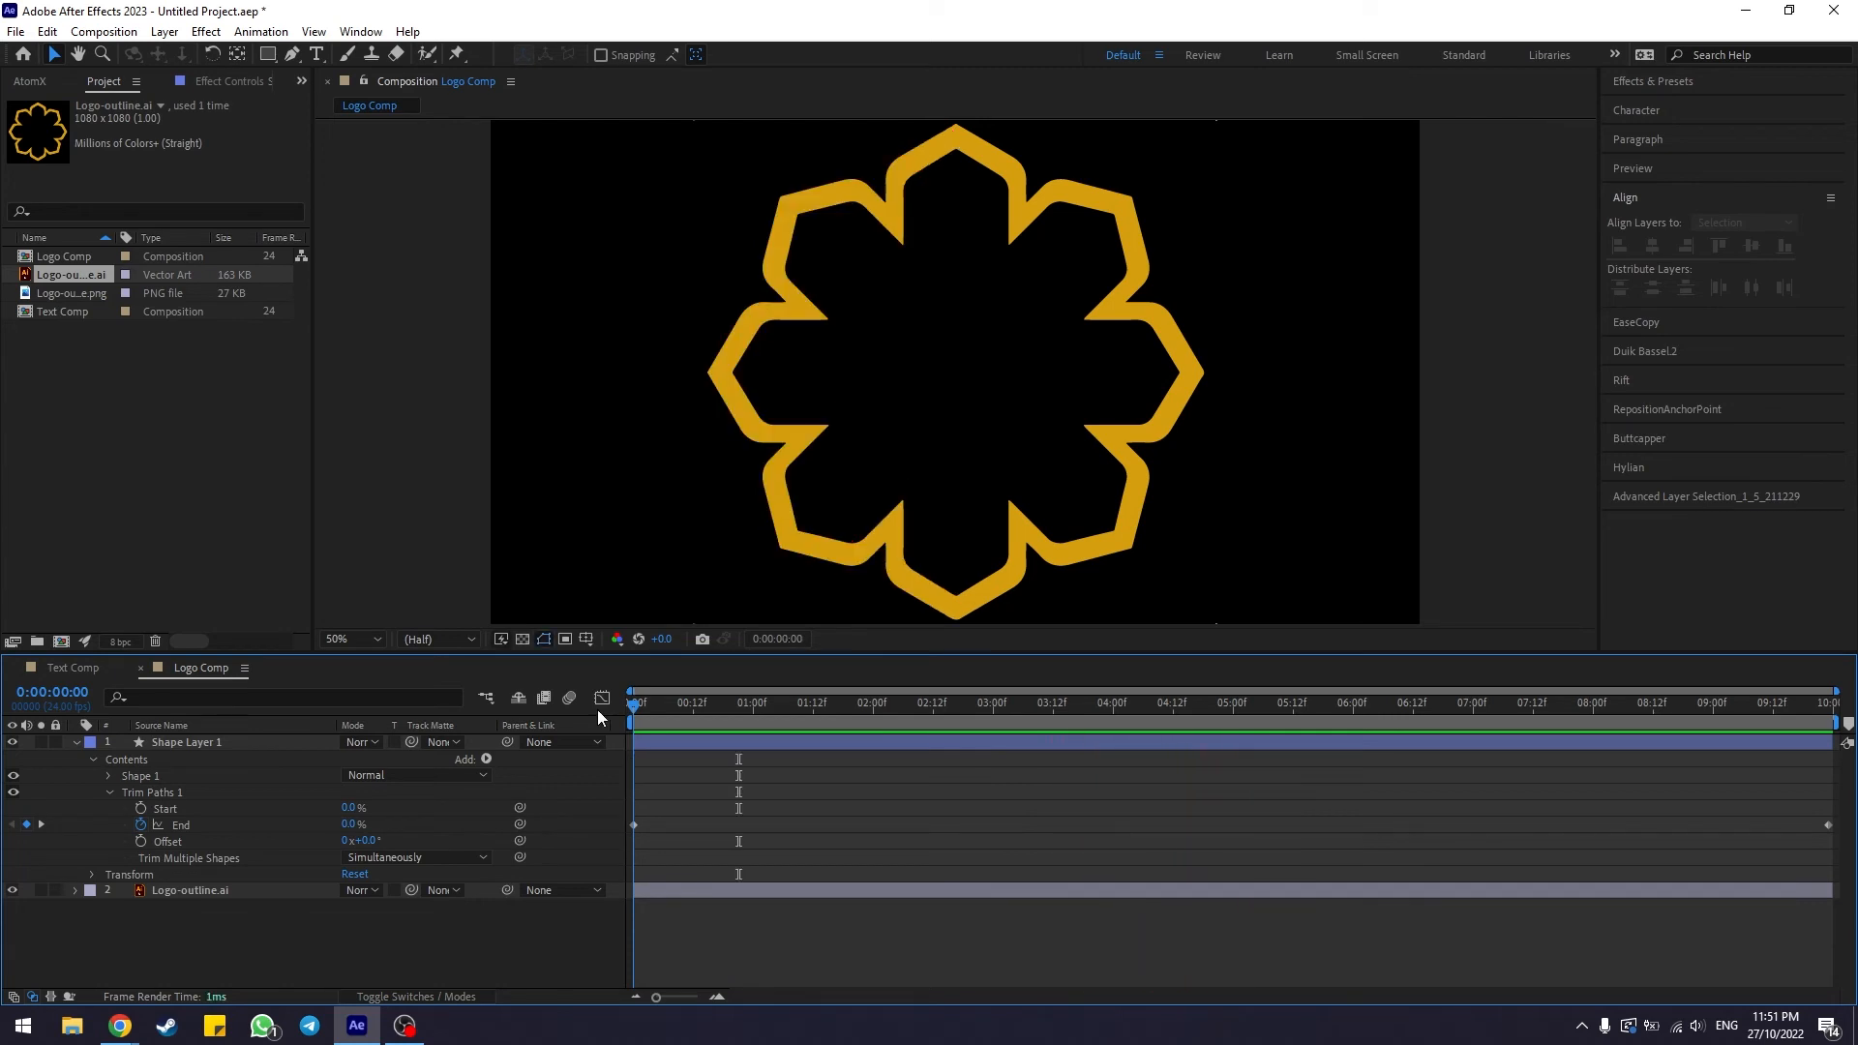
Set the Logo-outline.ai layer's track matte to Shape Layer 1
click(76, 742)
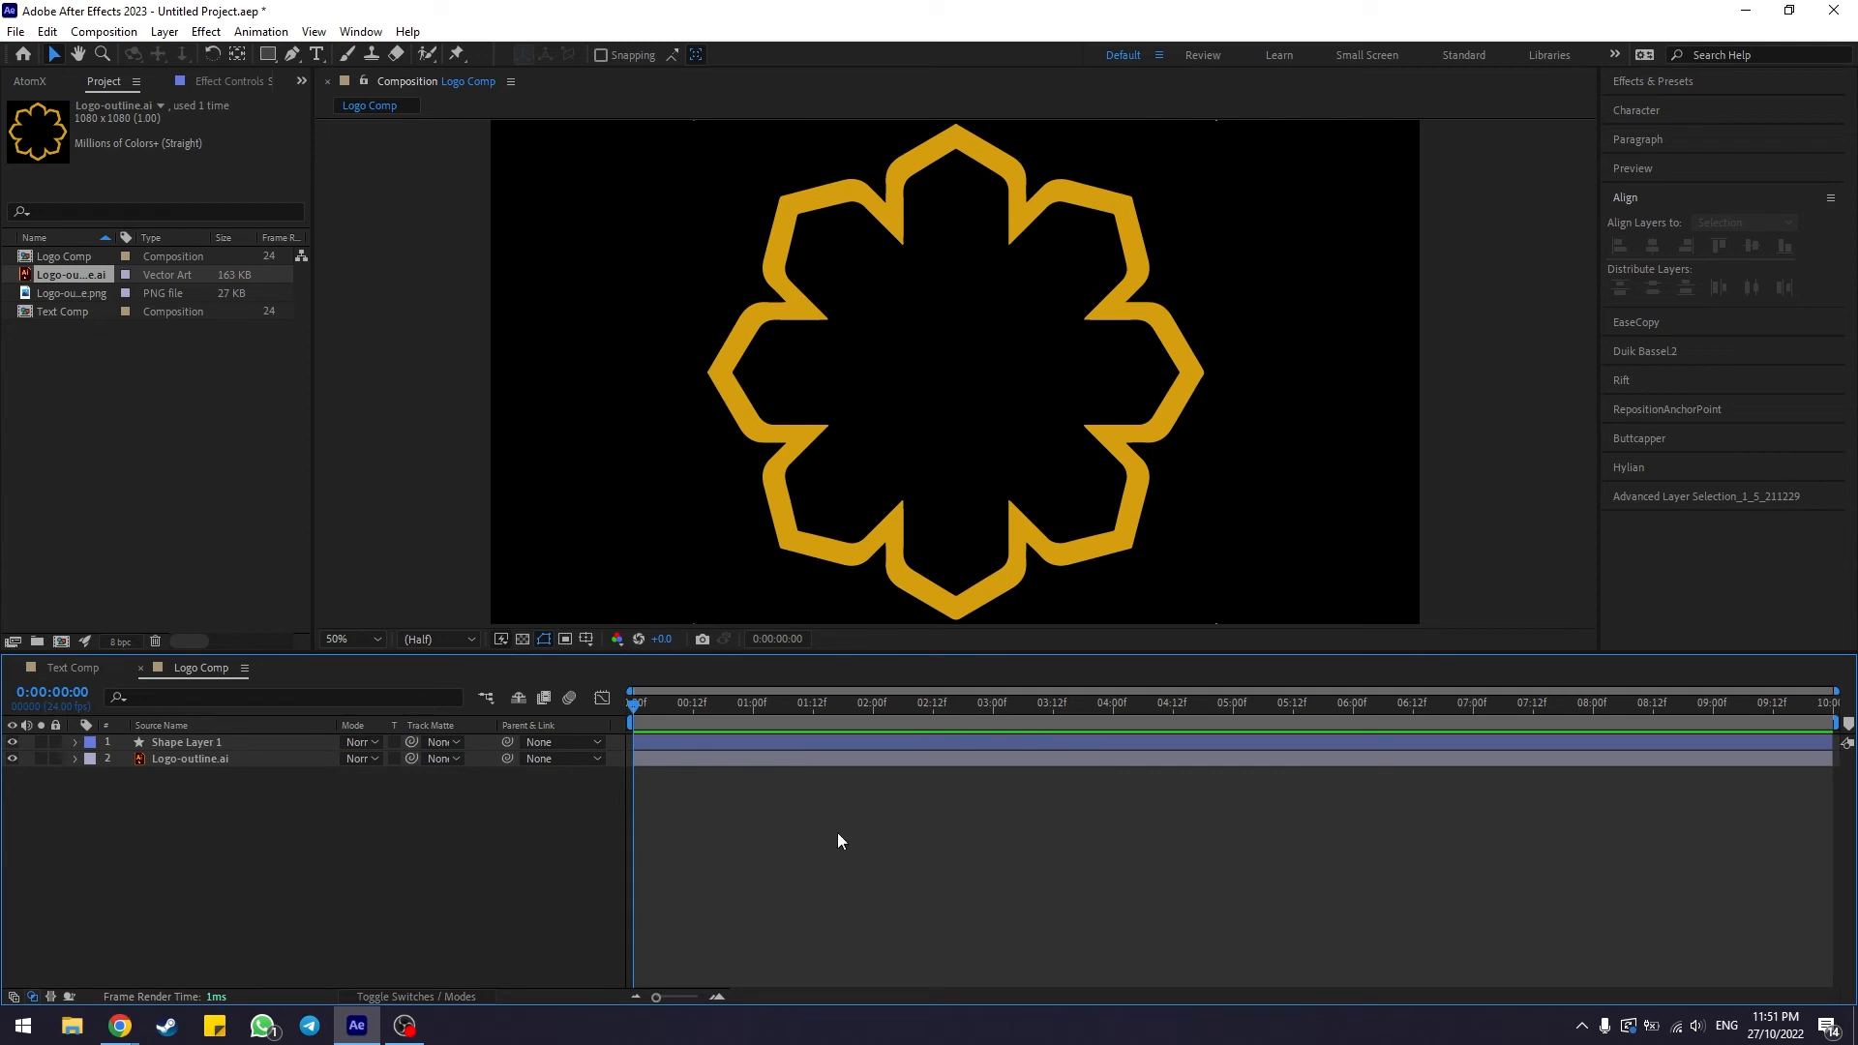
click(195, 761)
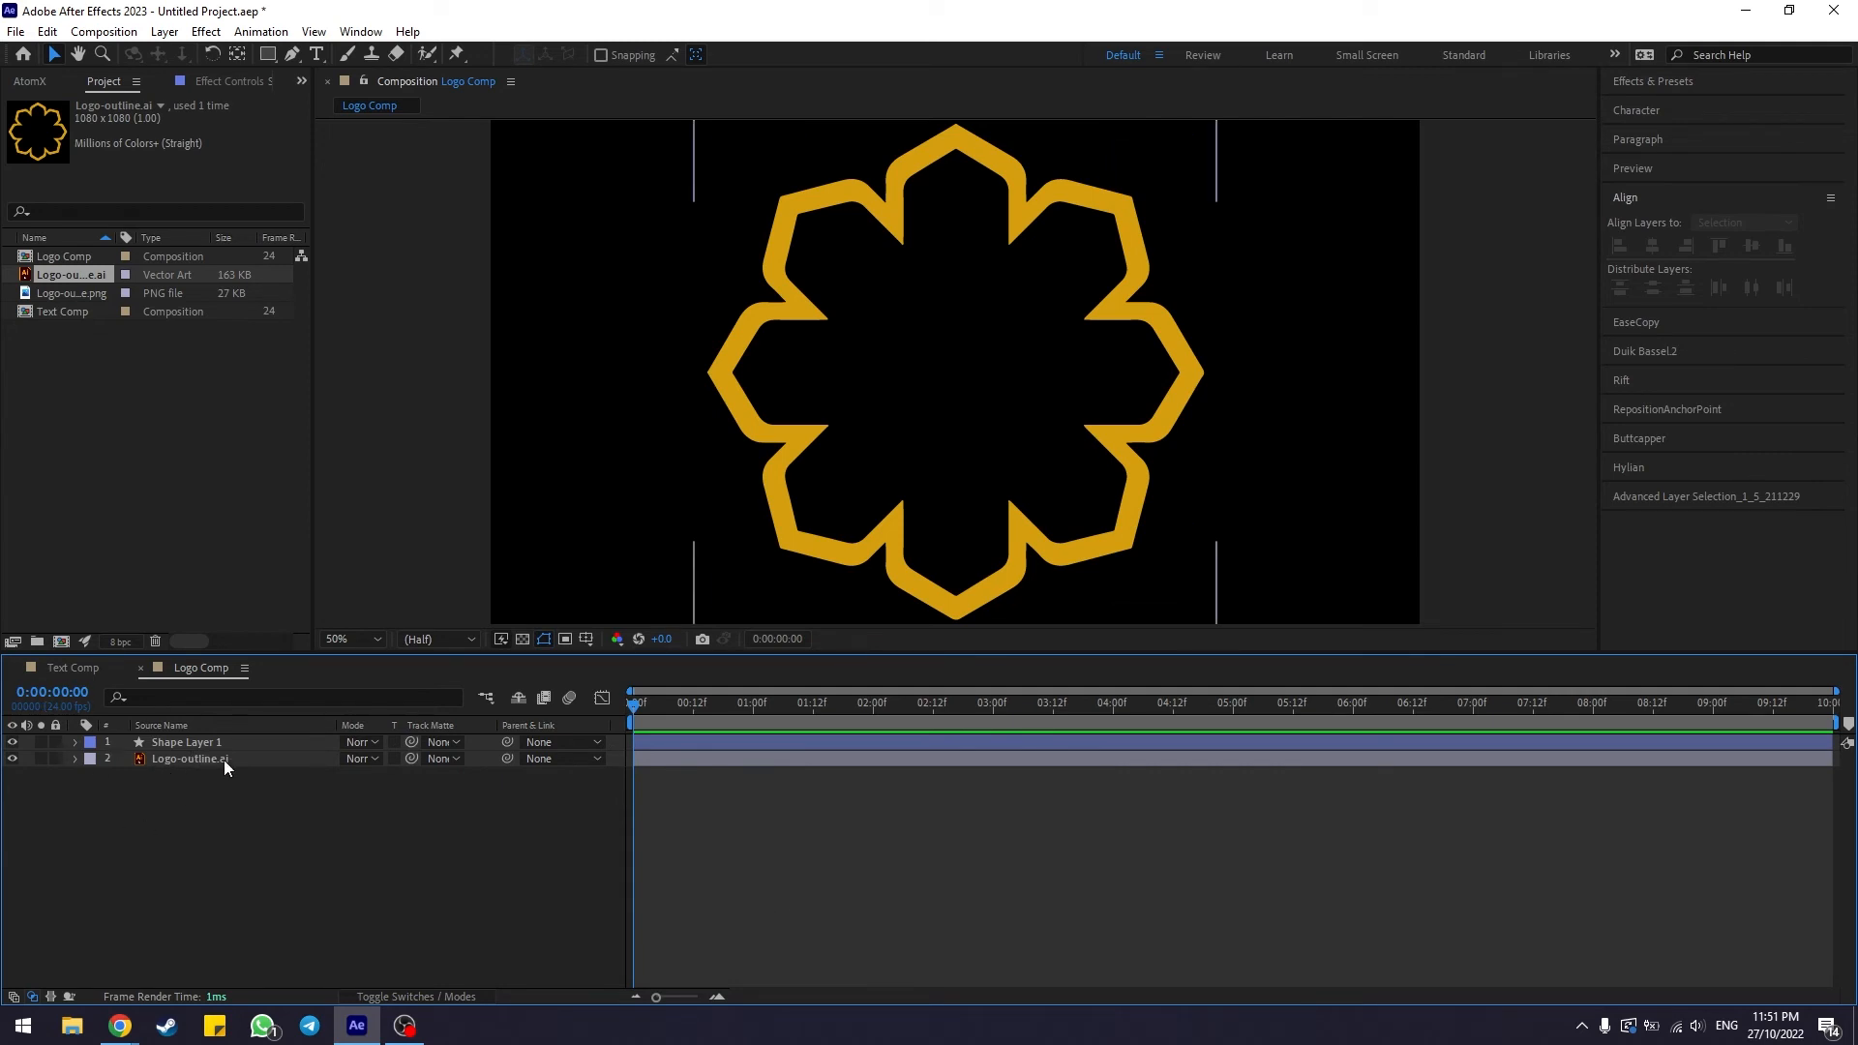
click(223, 759)
click(459, 857)
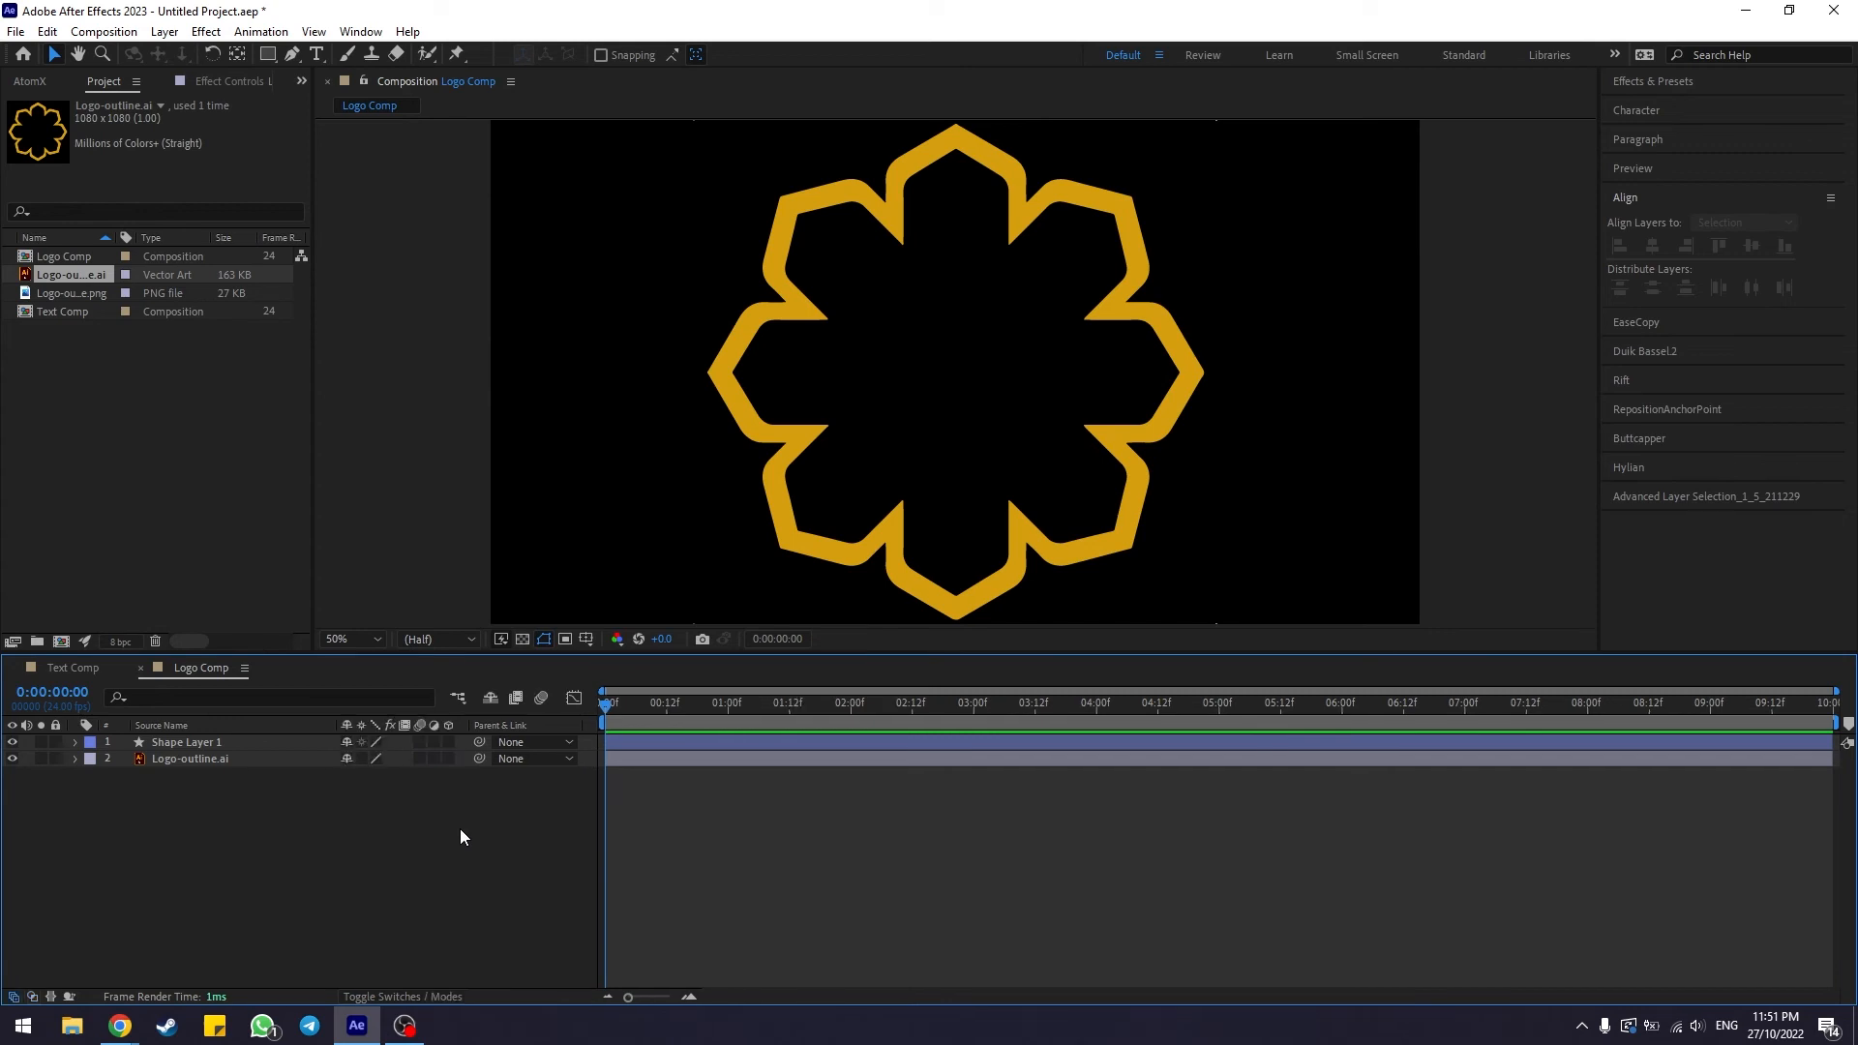
key(F4)
key(F4)
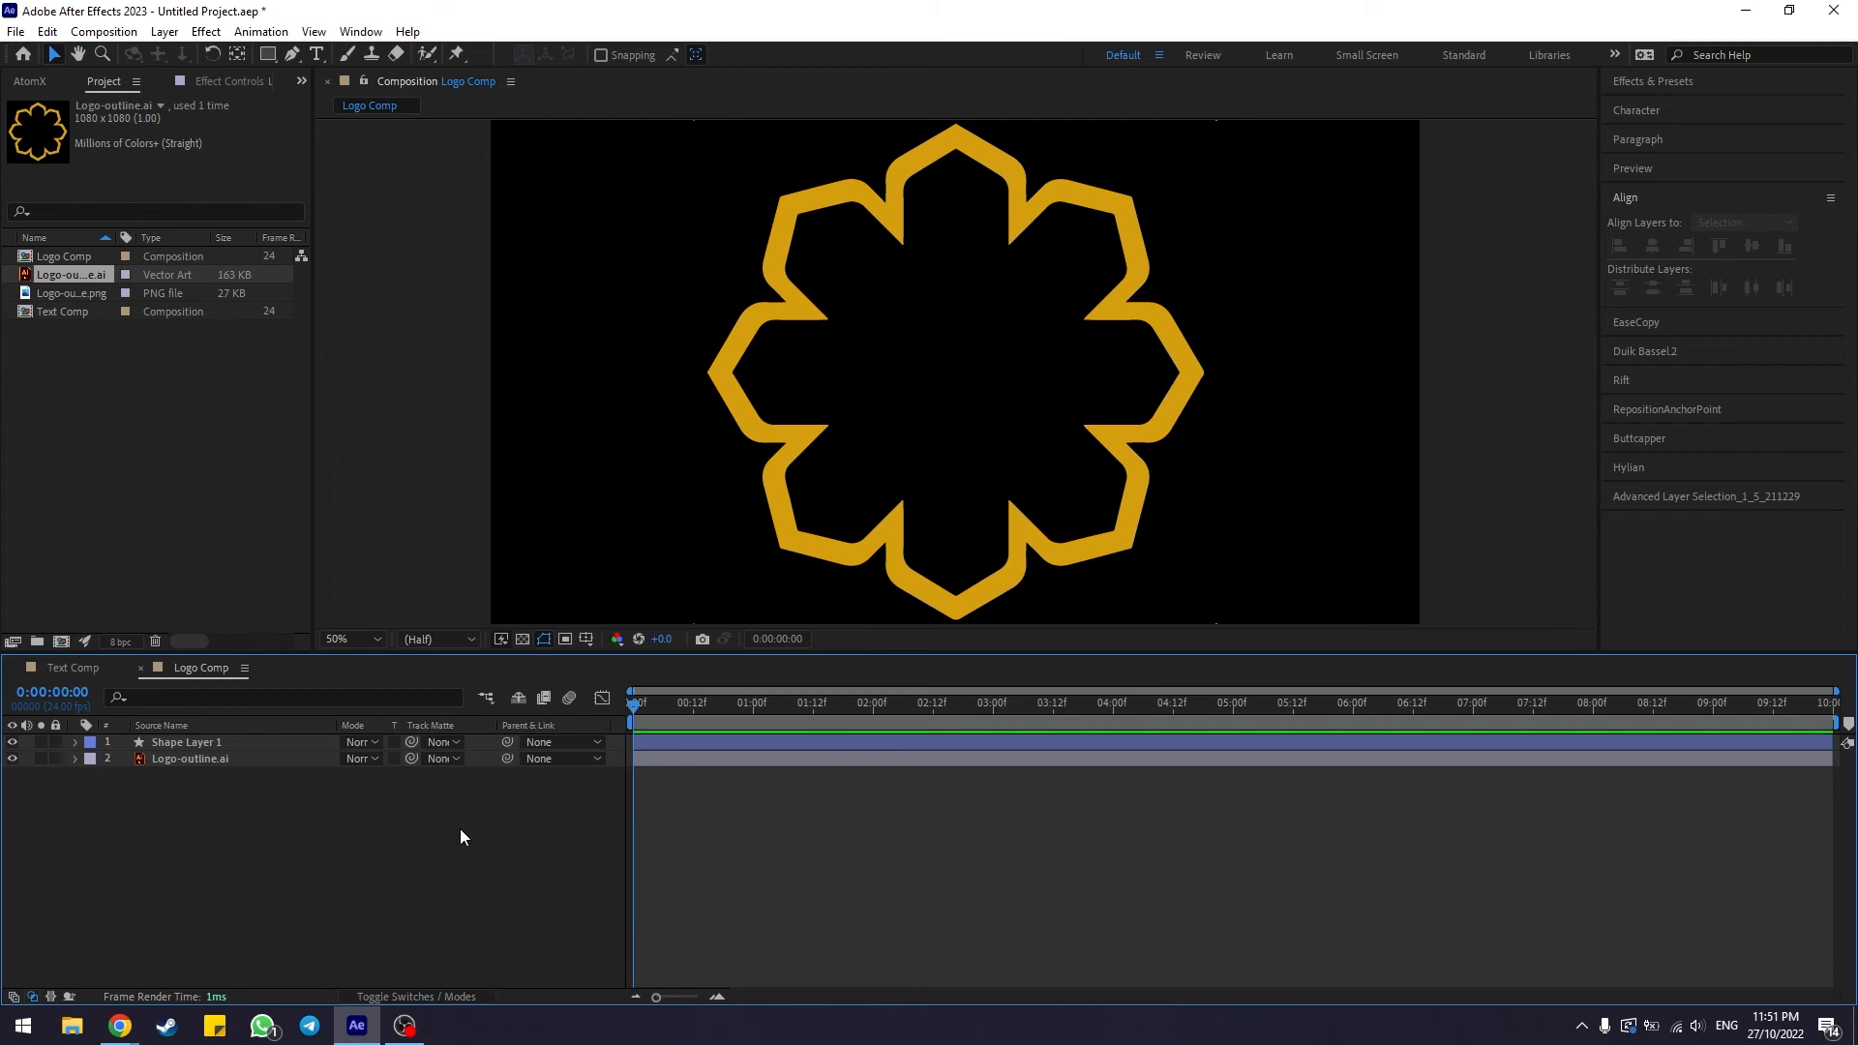
key(F4)
key(F4)
click(215, 758)
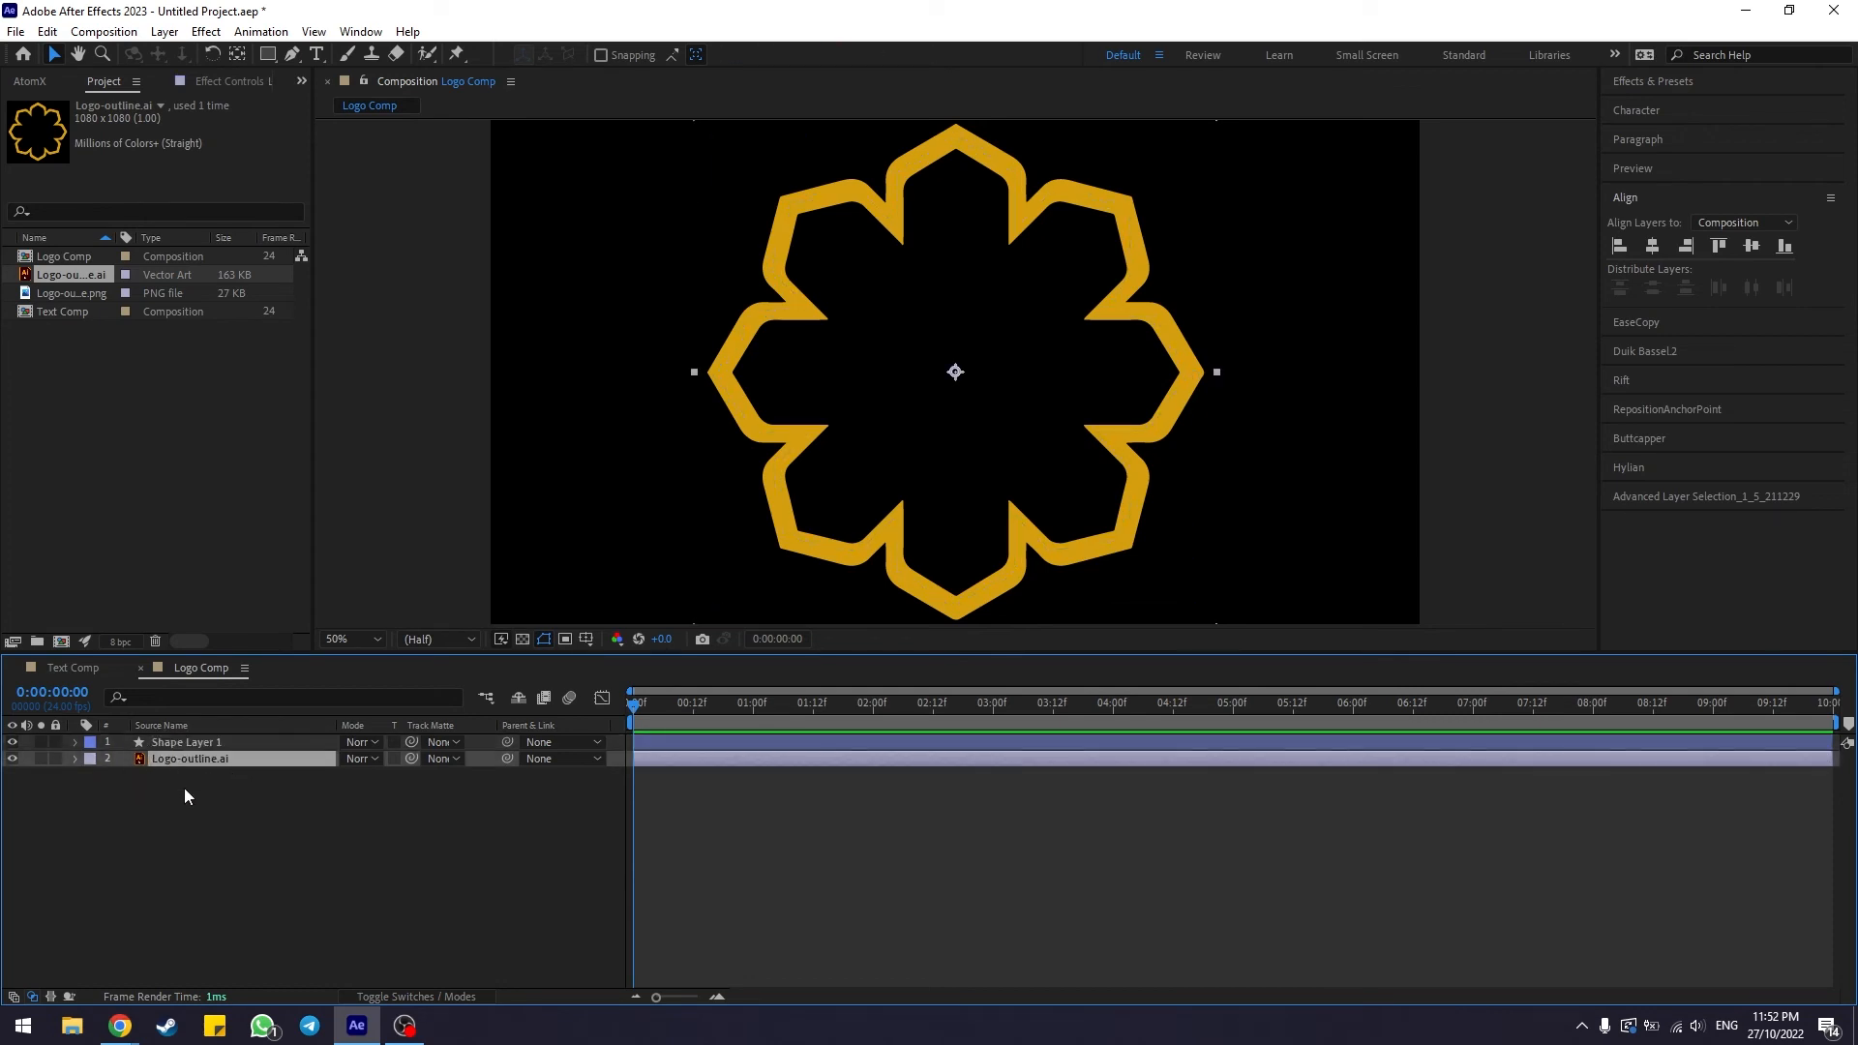
click(451, 758)
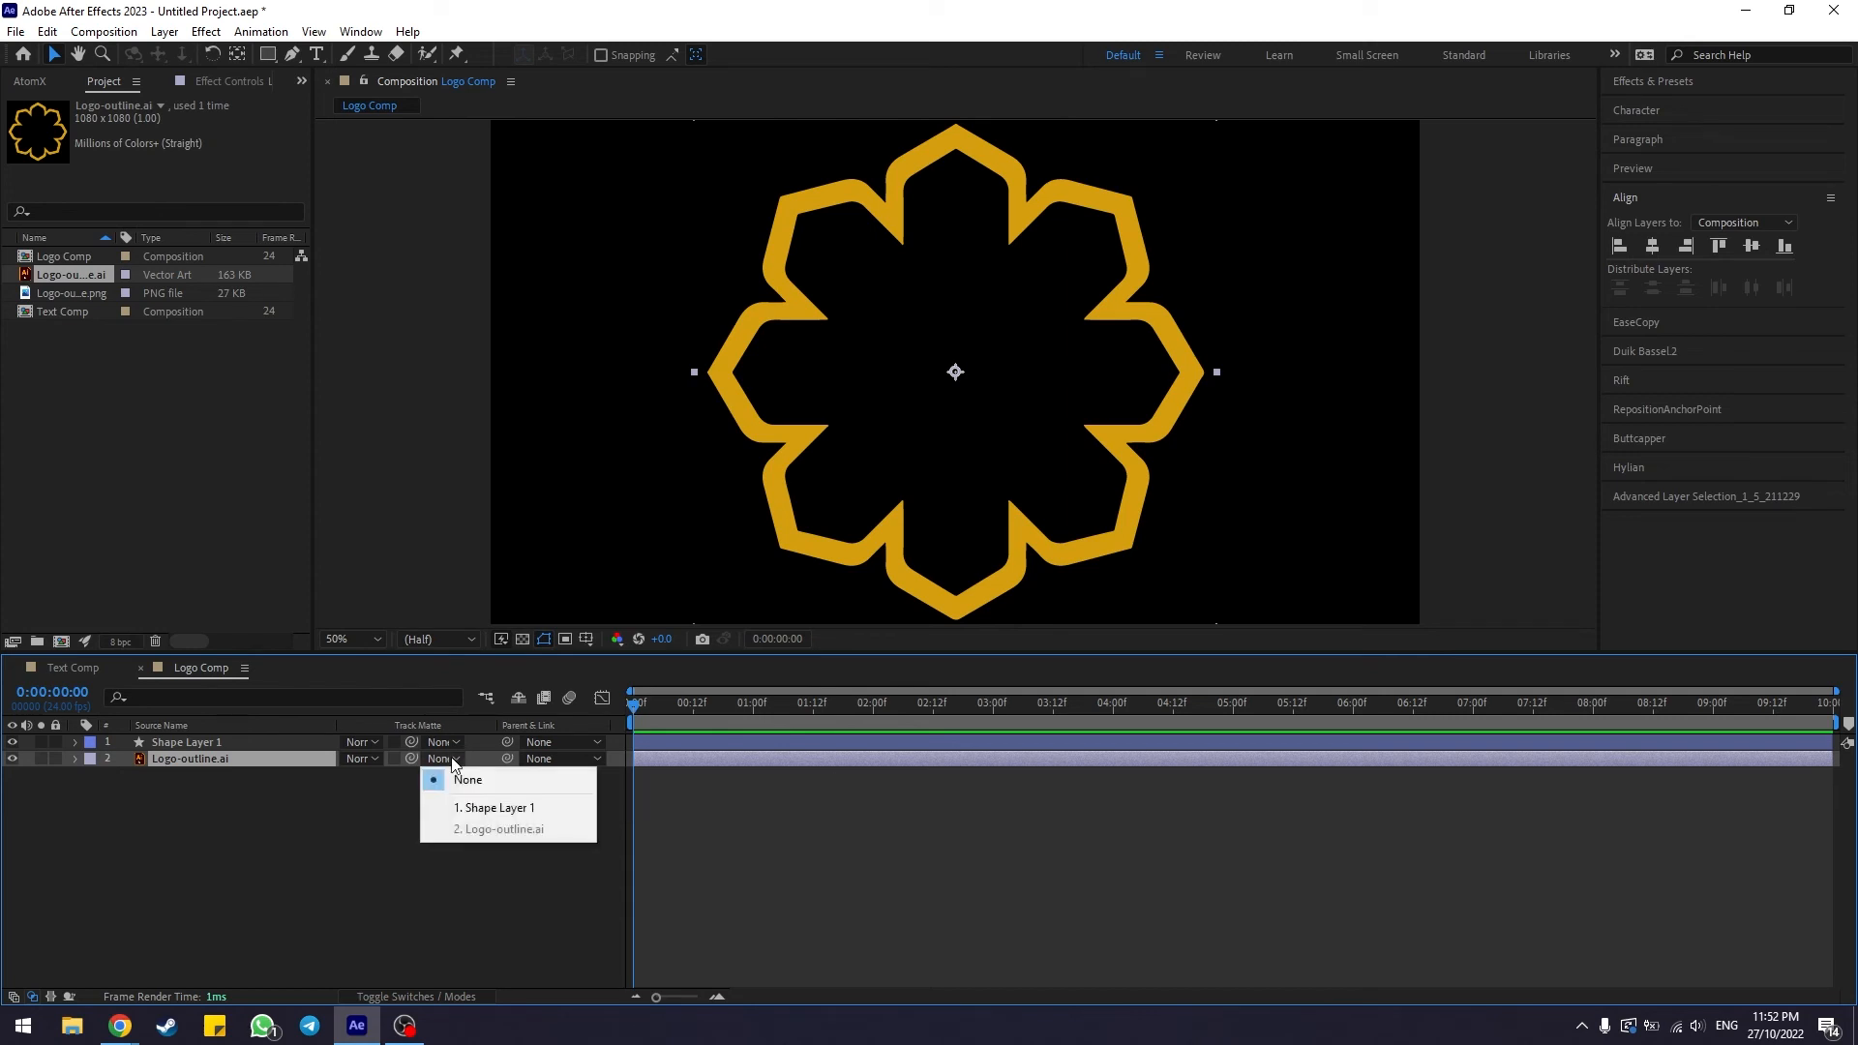
click(484, 809)
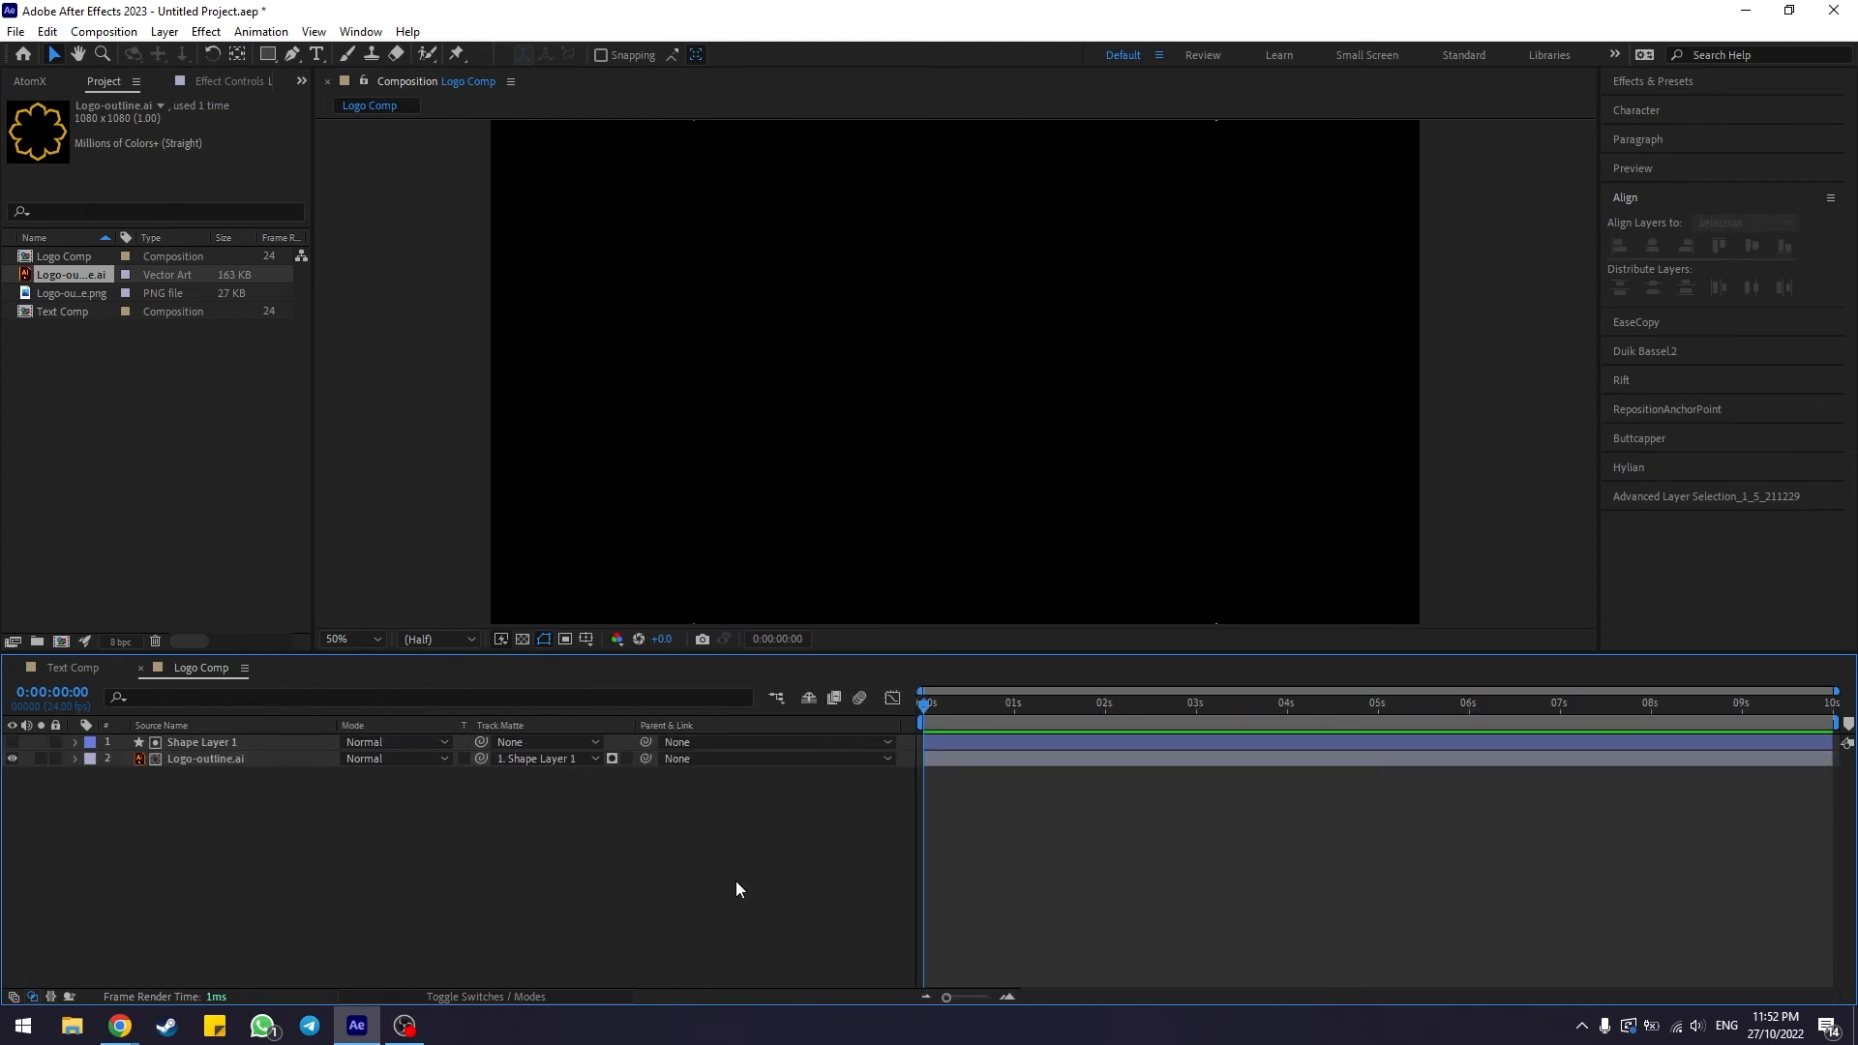
Check the logo layer's track matte setting and preview the matted logo reveal animation
click(202, 742)
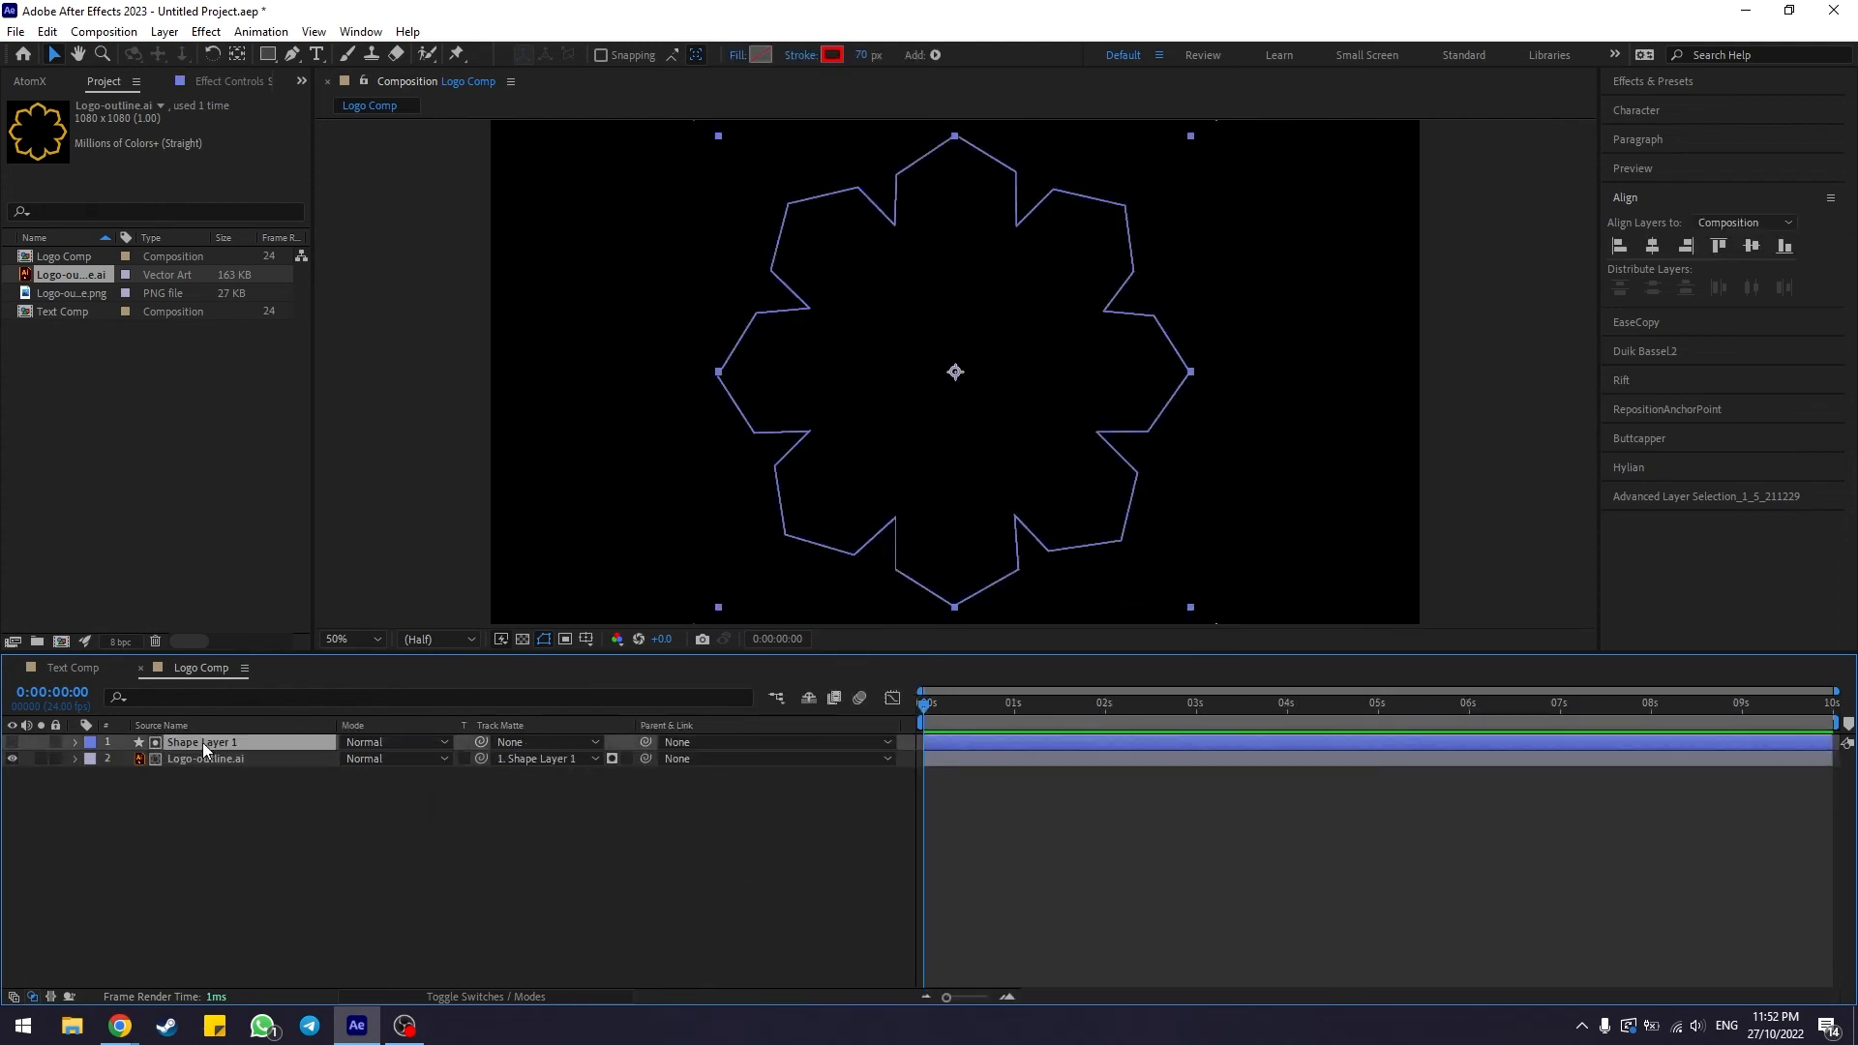
click(214, 761)
click(209, 780)
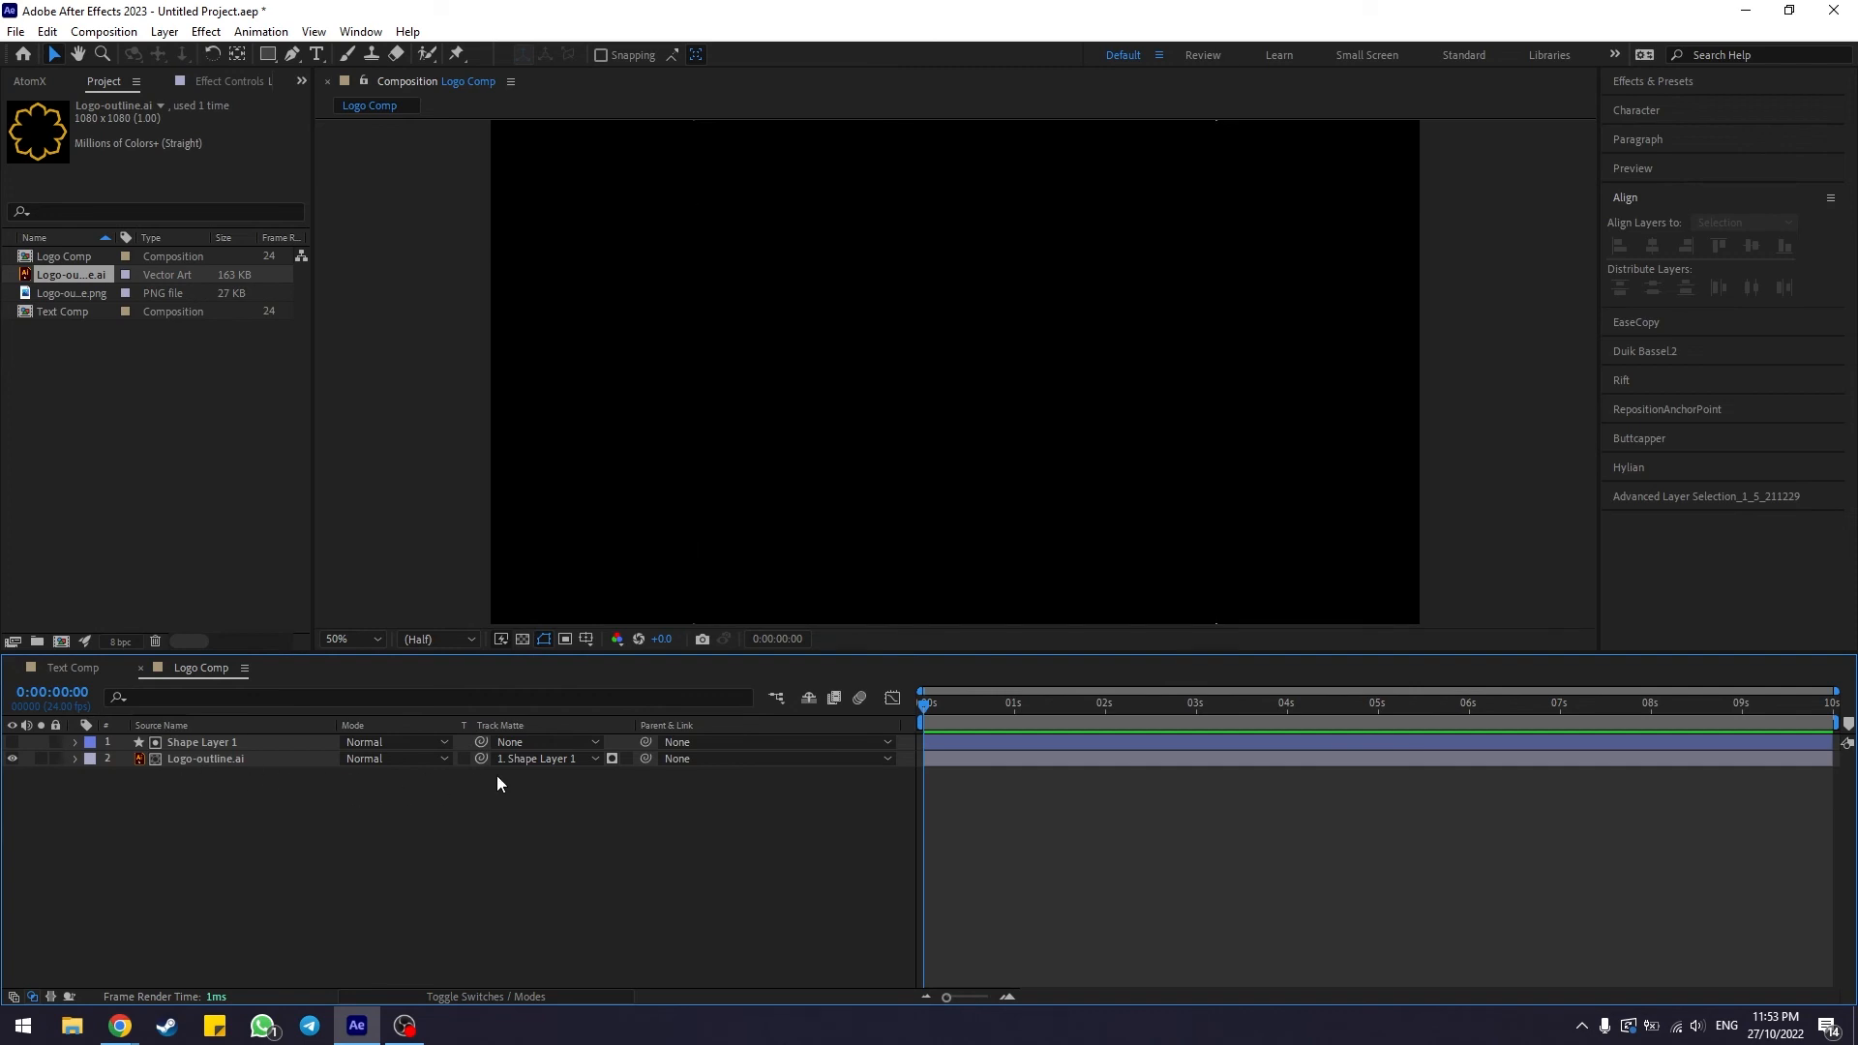
click(529, 763)
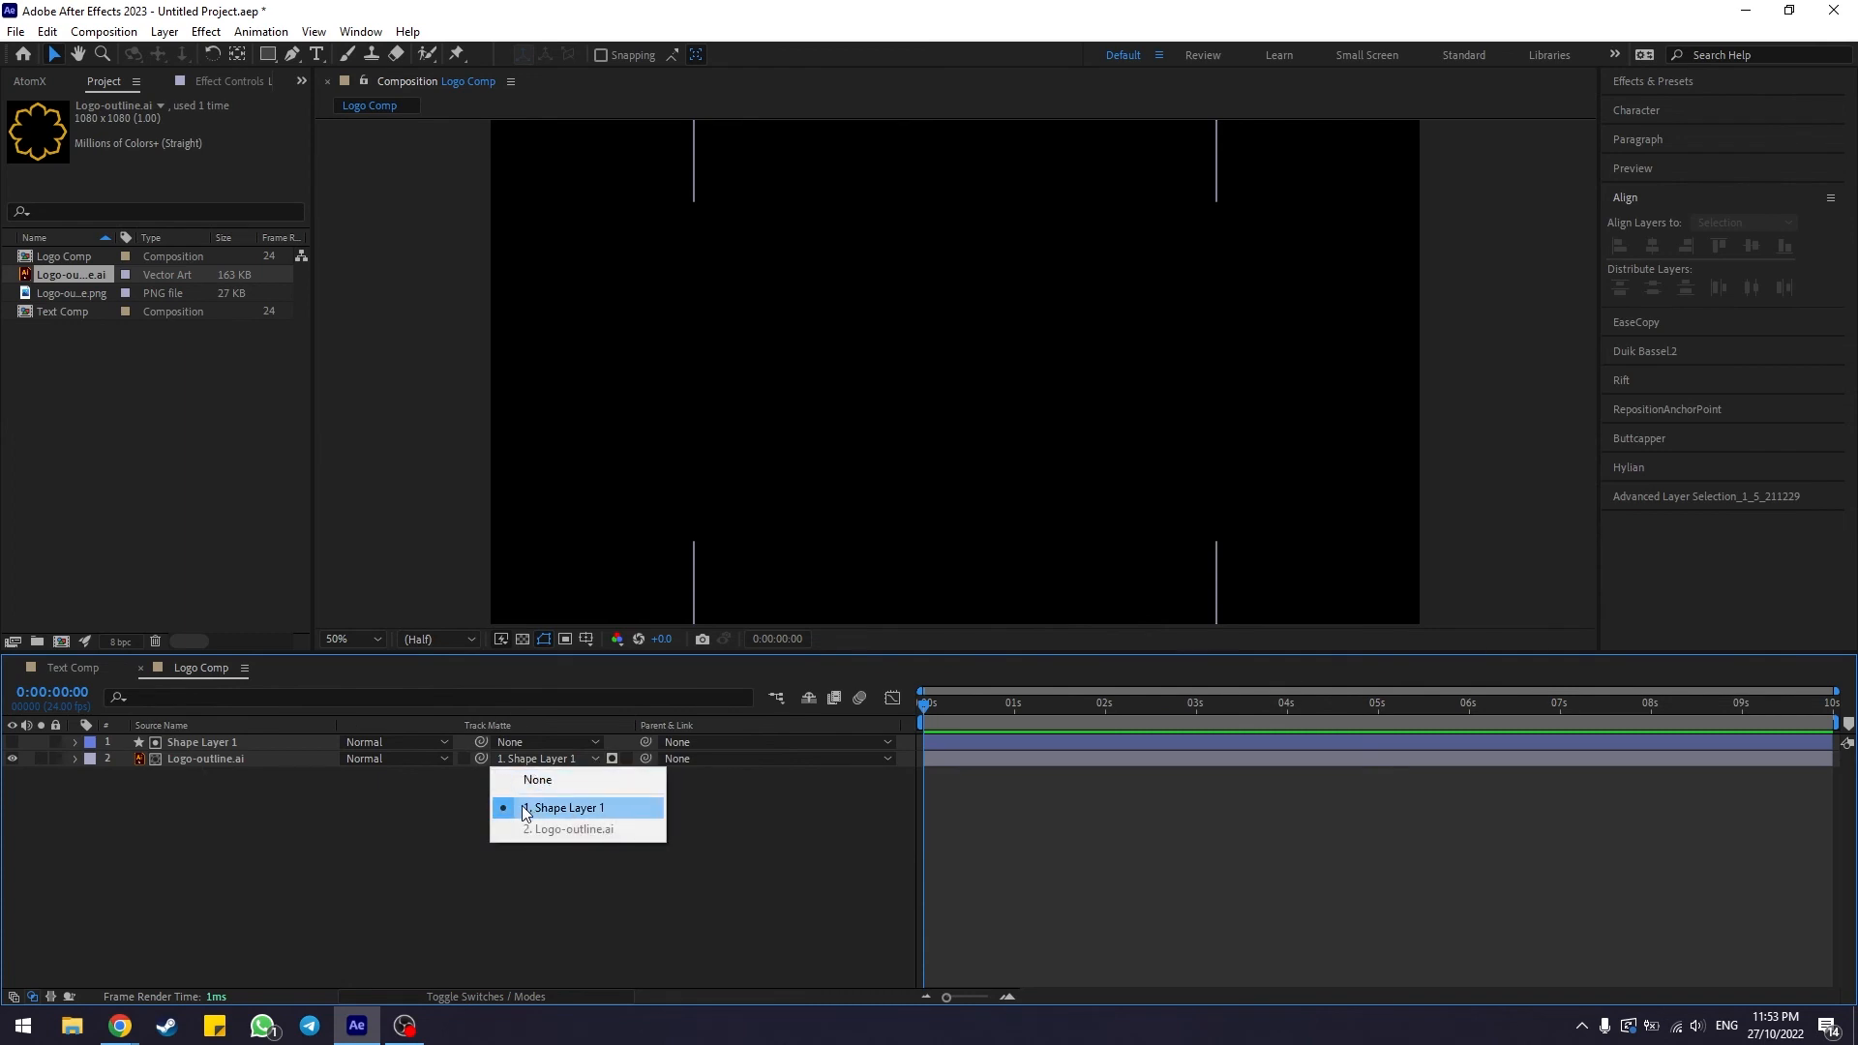
click(526, 812)
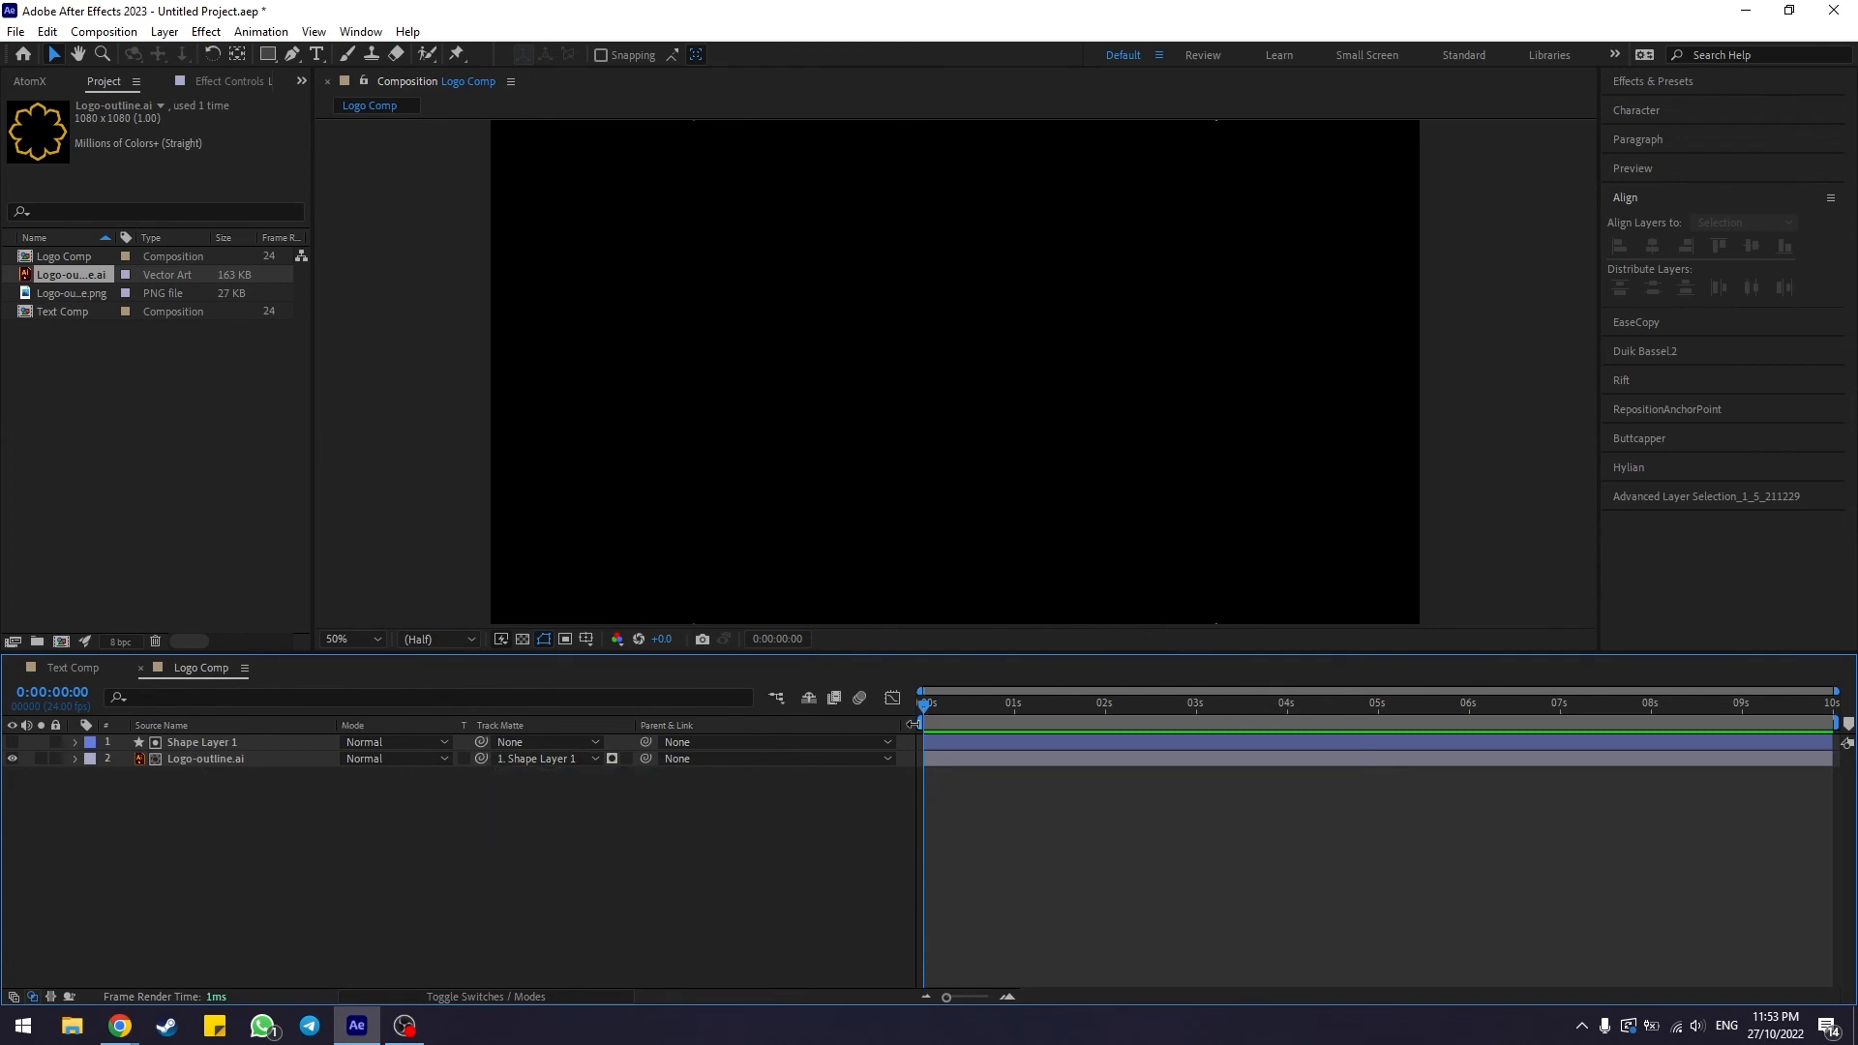
drag(901, 726, 765, 730)
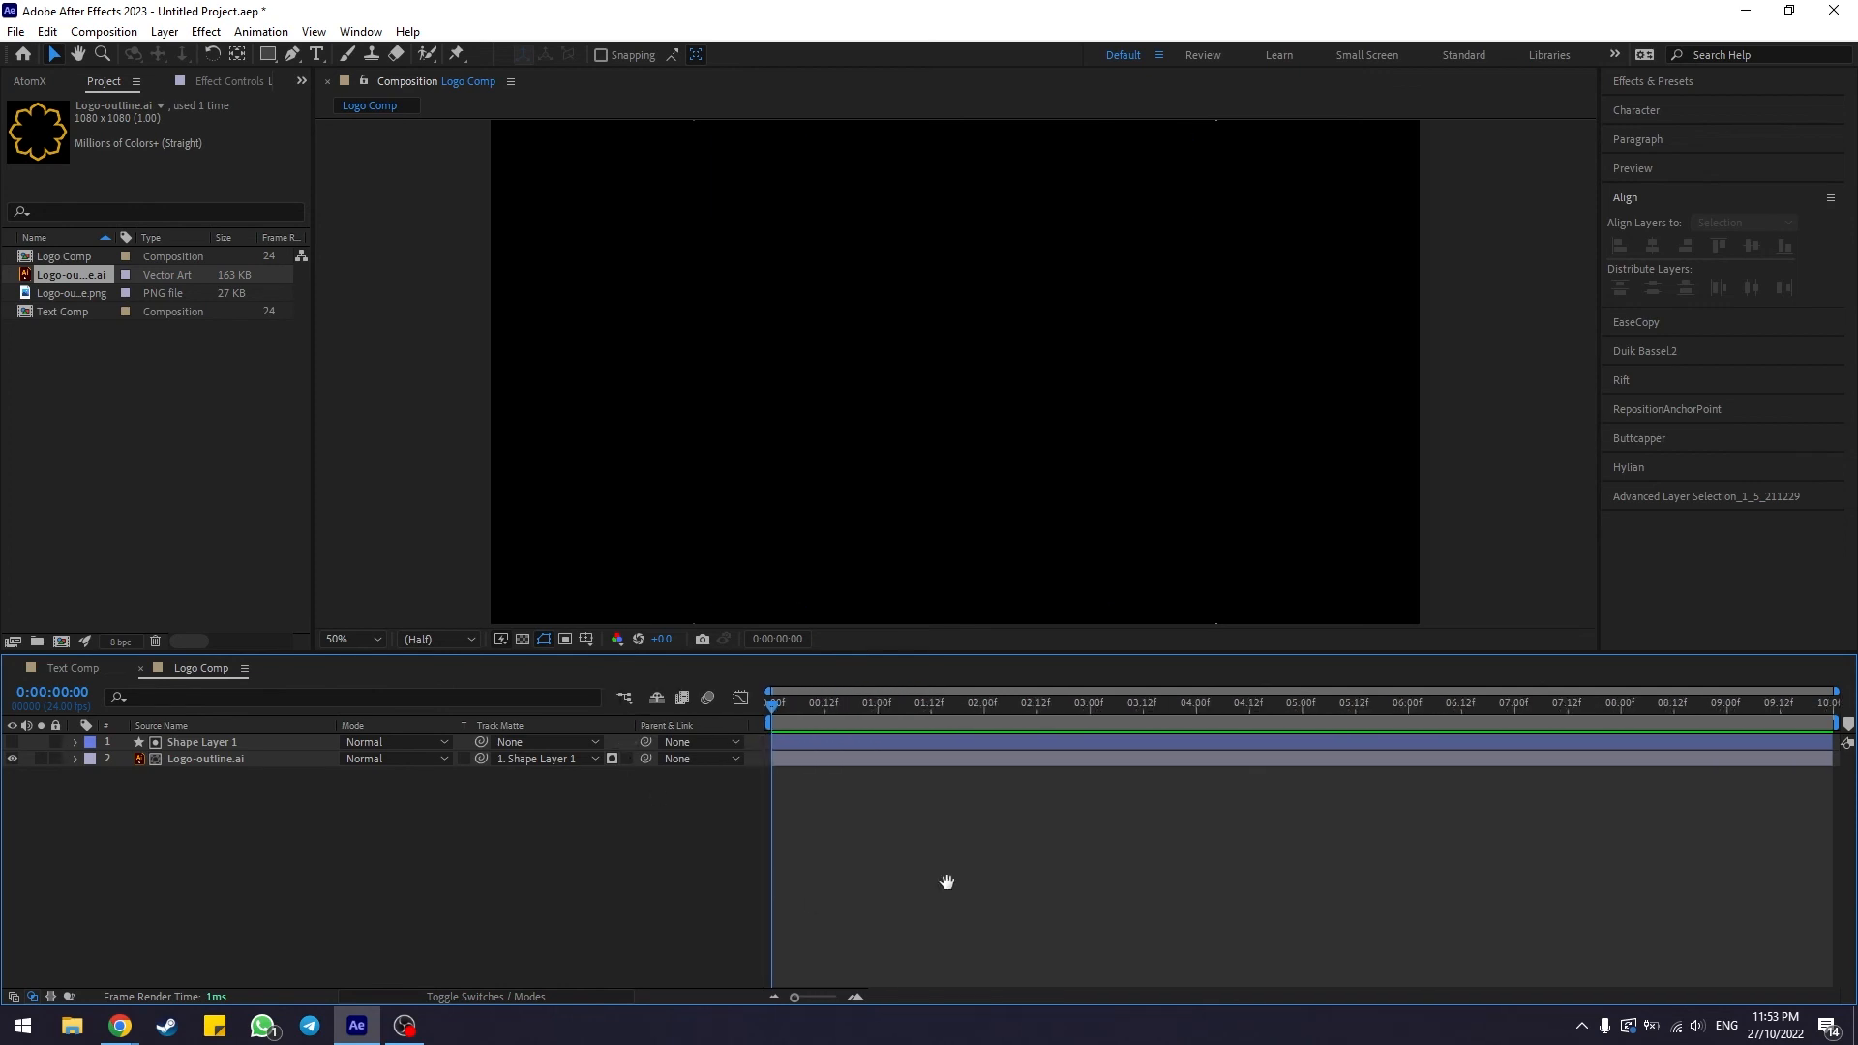
key(space)
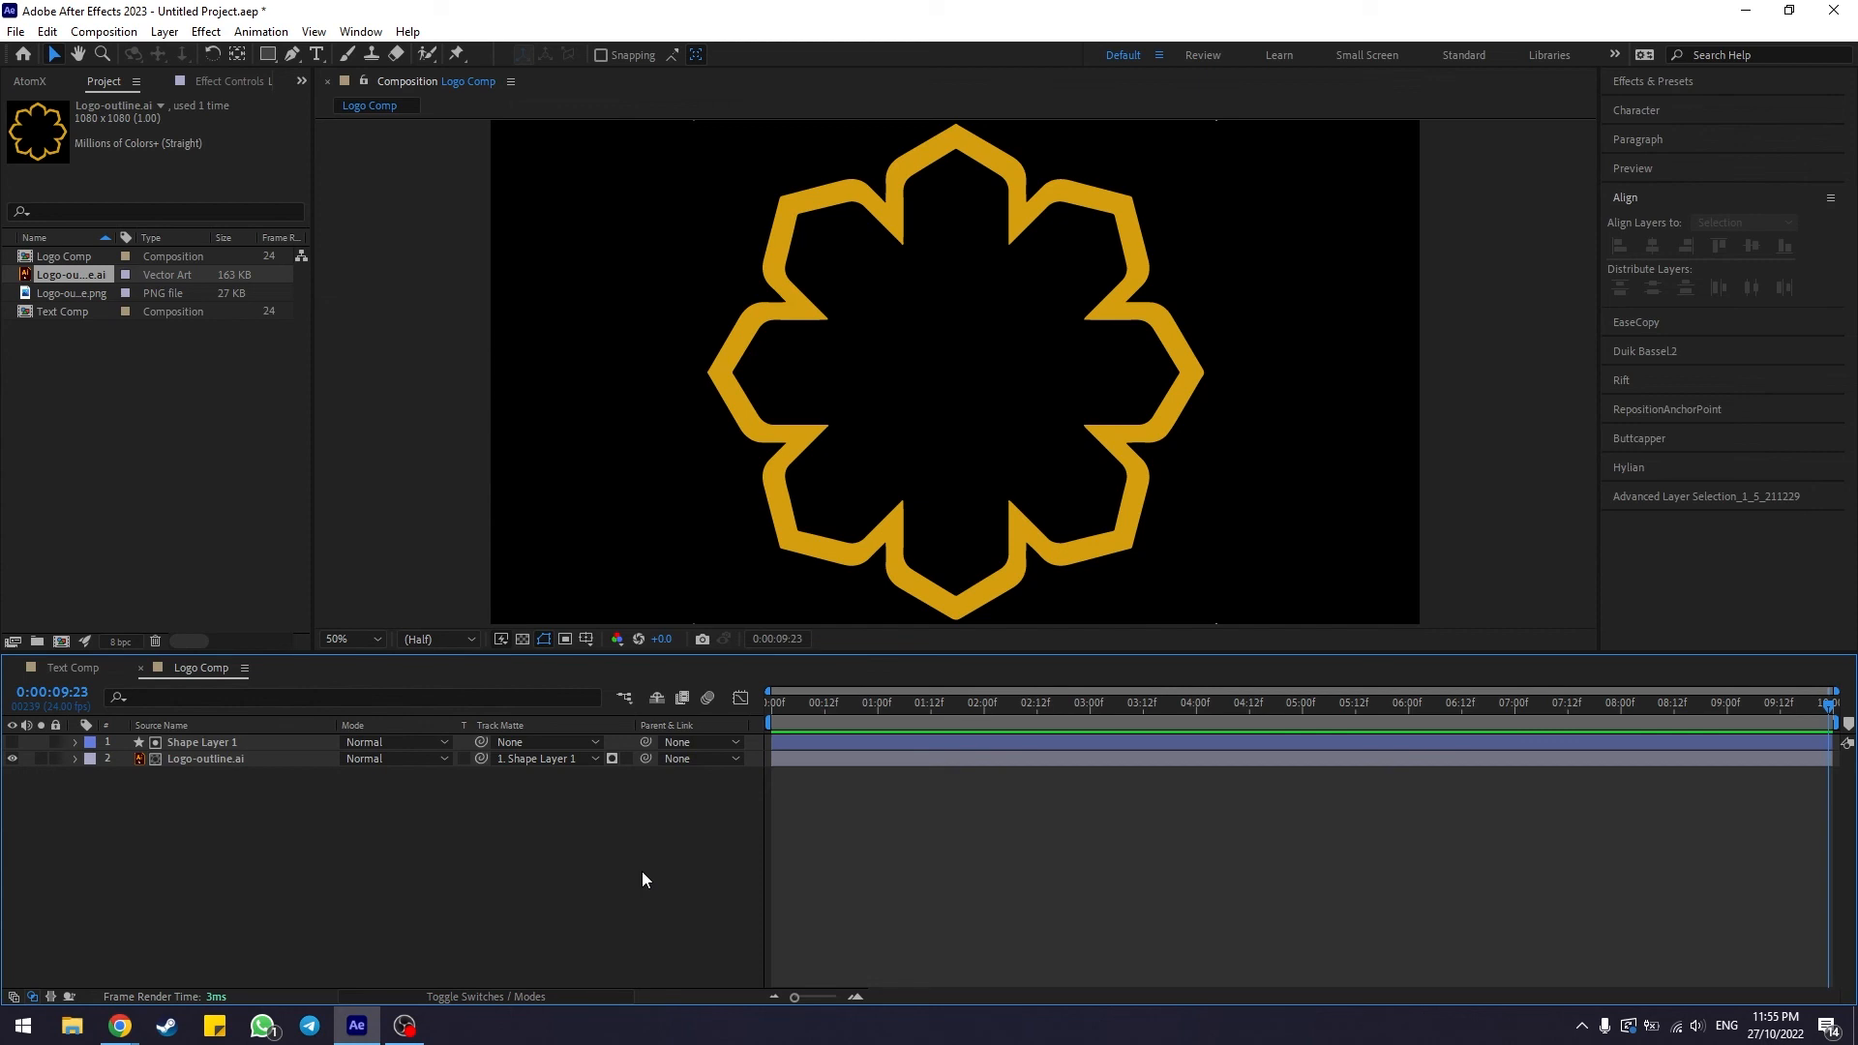
Create a new composition named Main Comp with the default settings
click(104, 31)
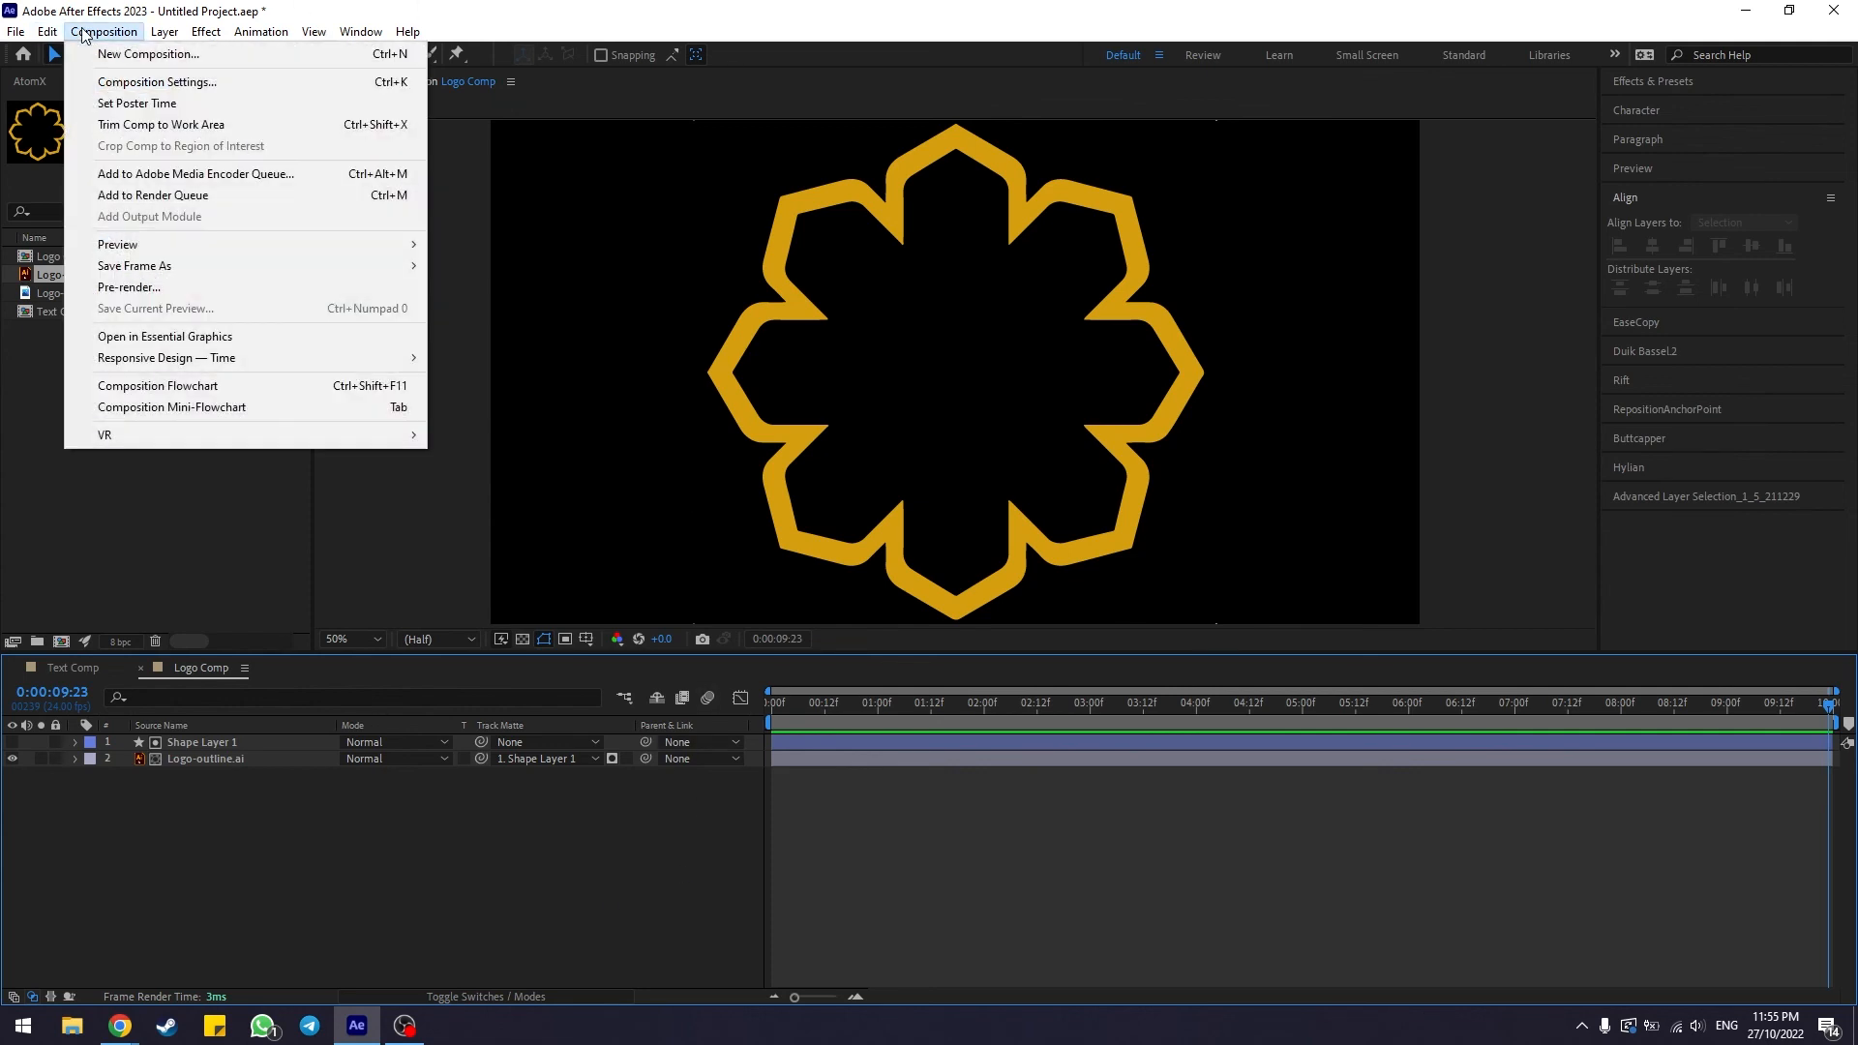
click(145, 54)
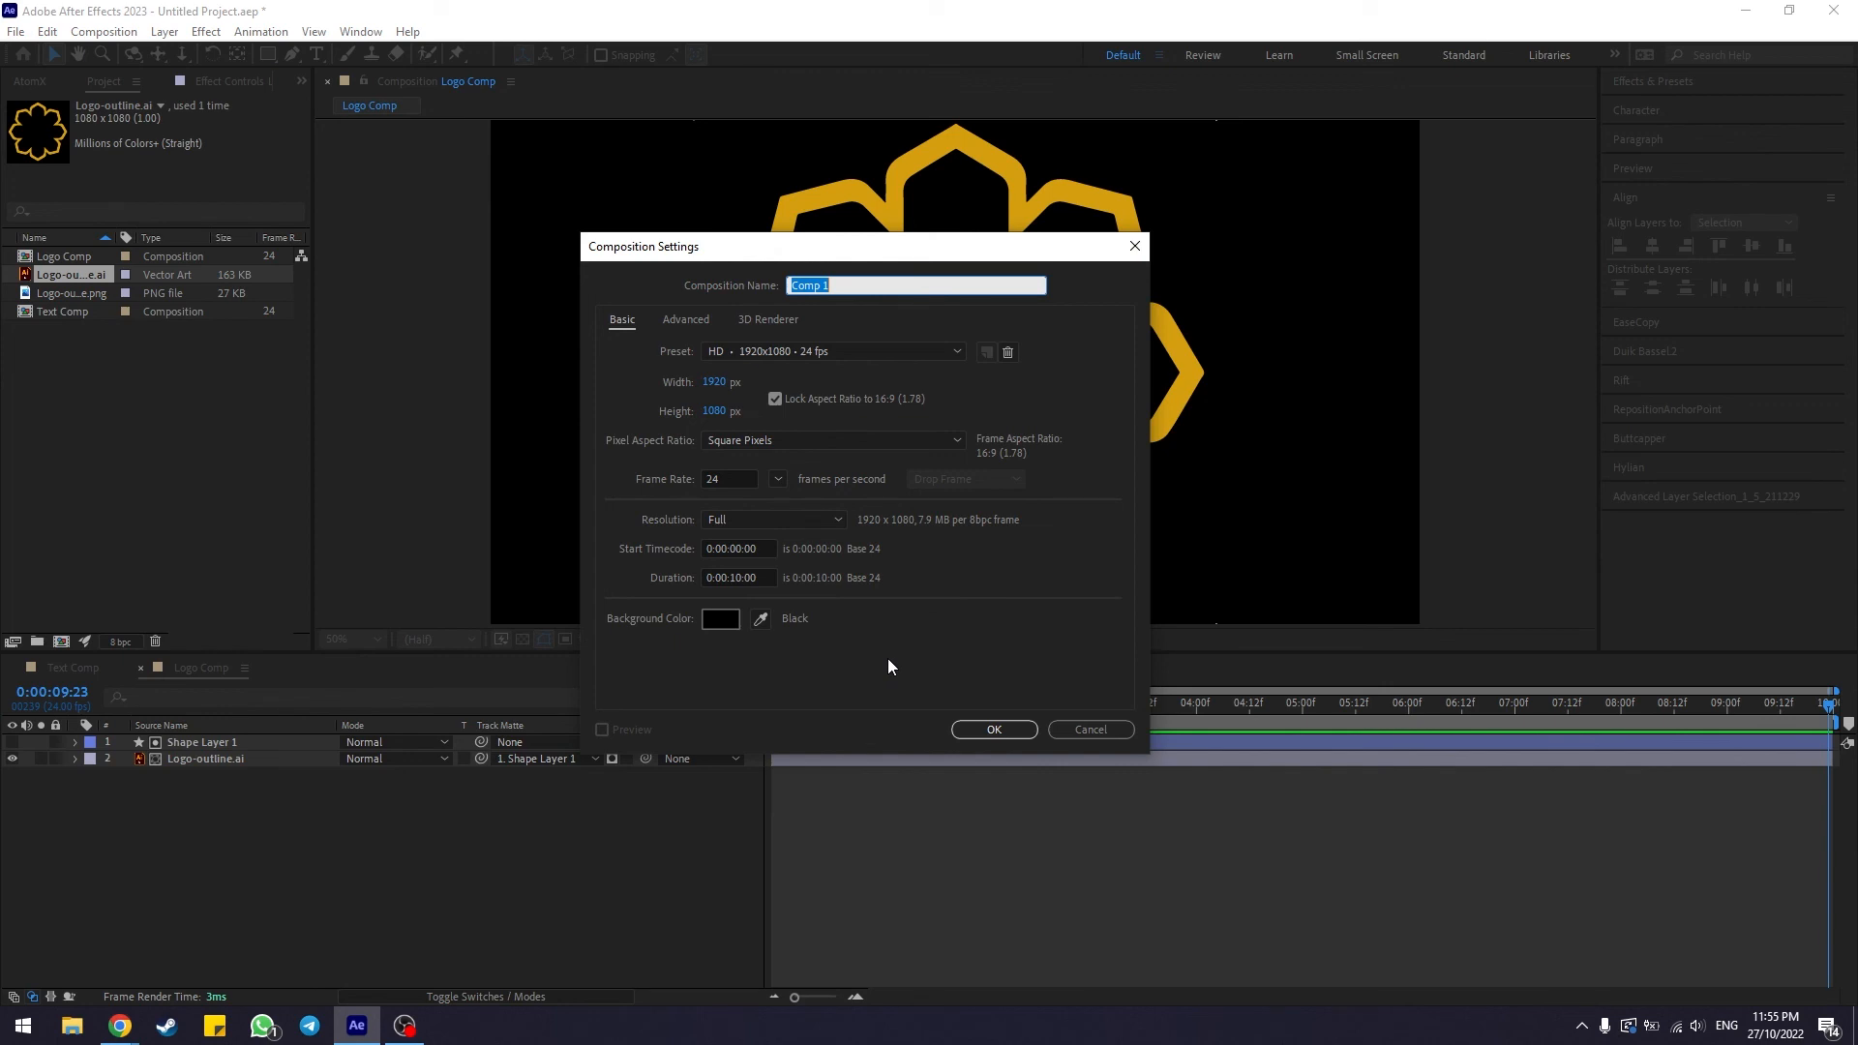
text(Main Comp)
click(994, 729)
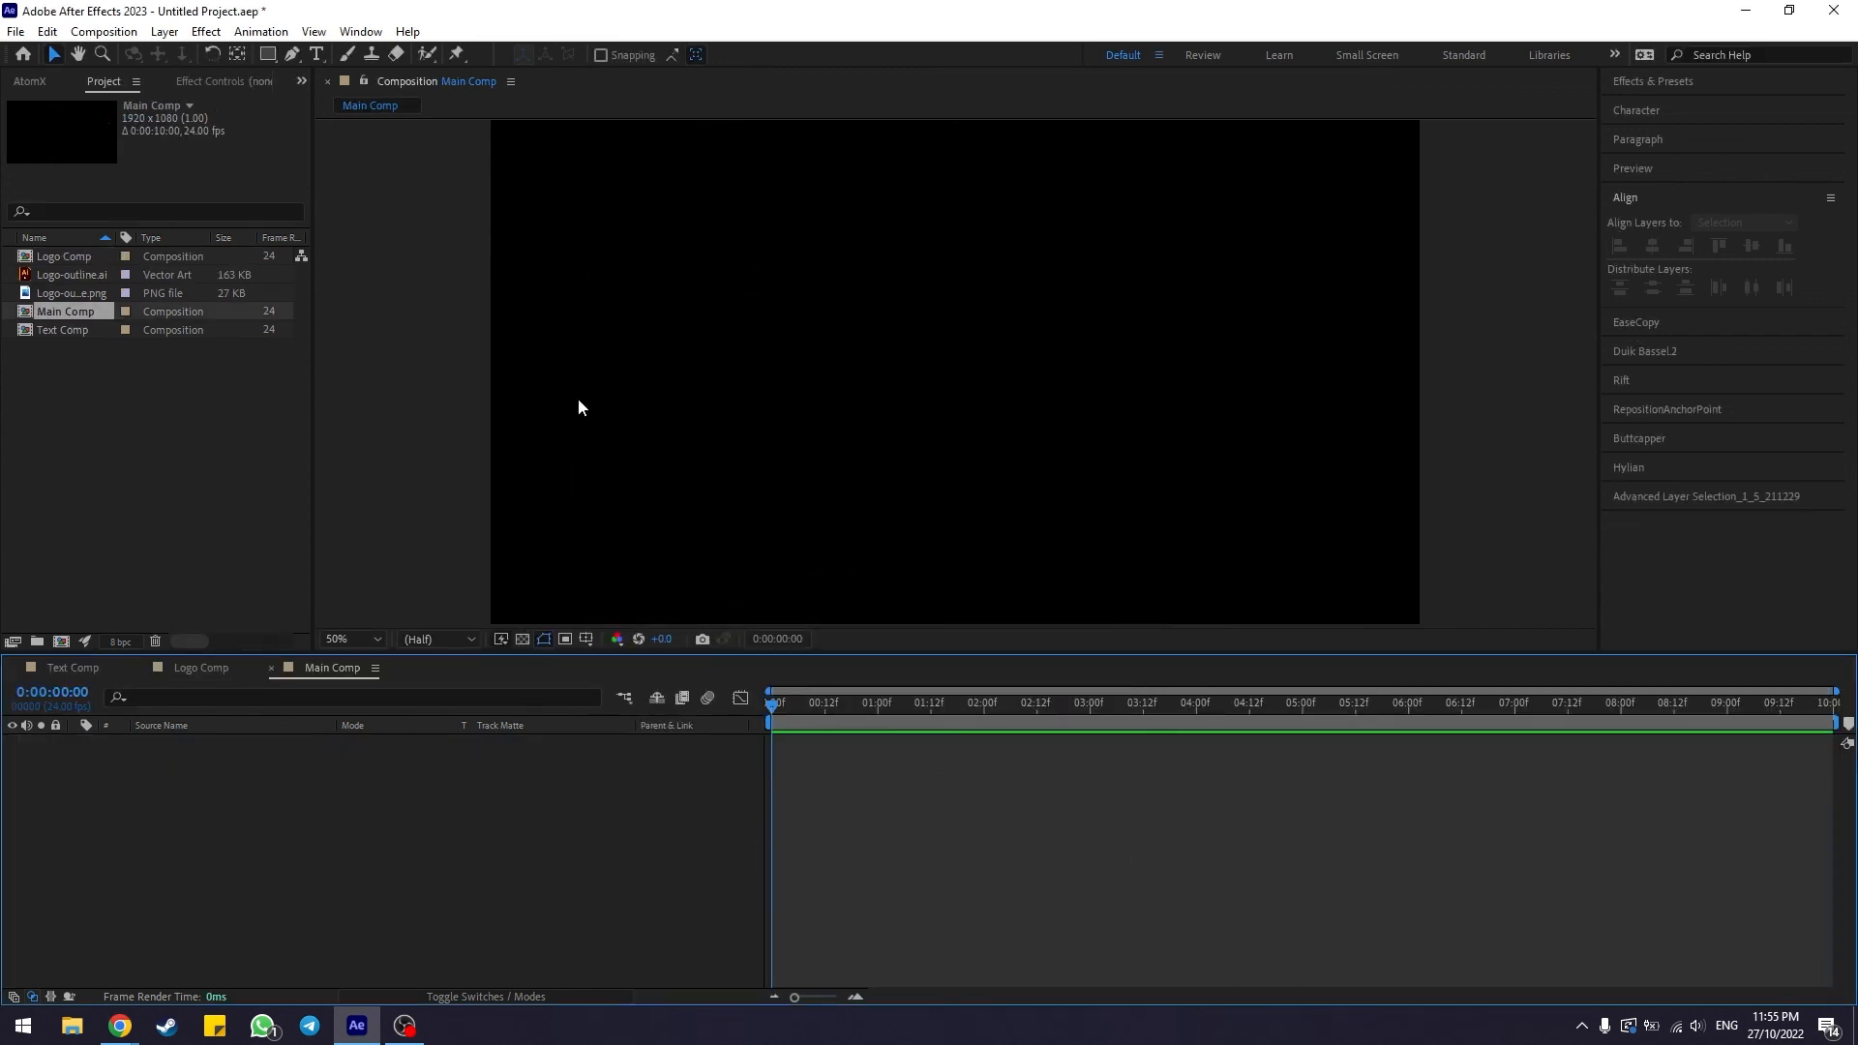
Add Logo Comp from the project list as a layer in Main Comp
click(1004, 469)
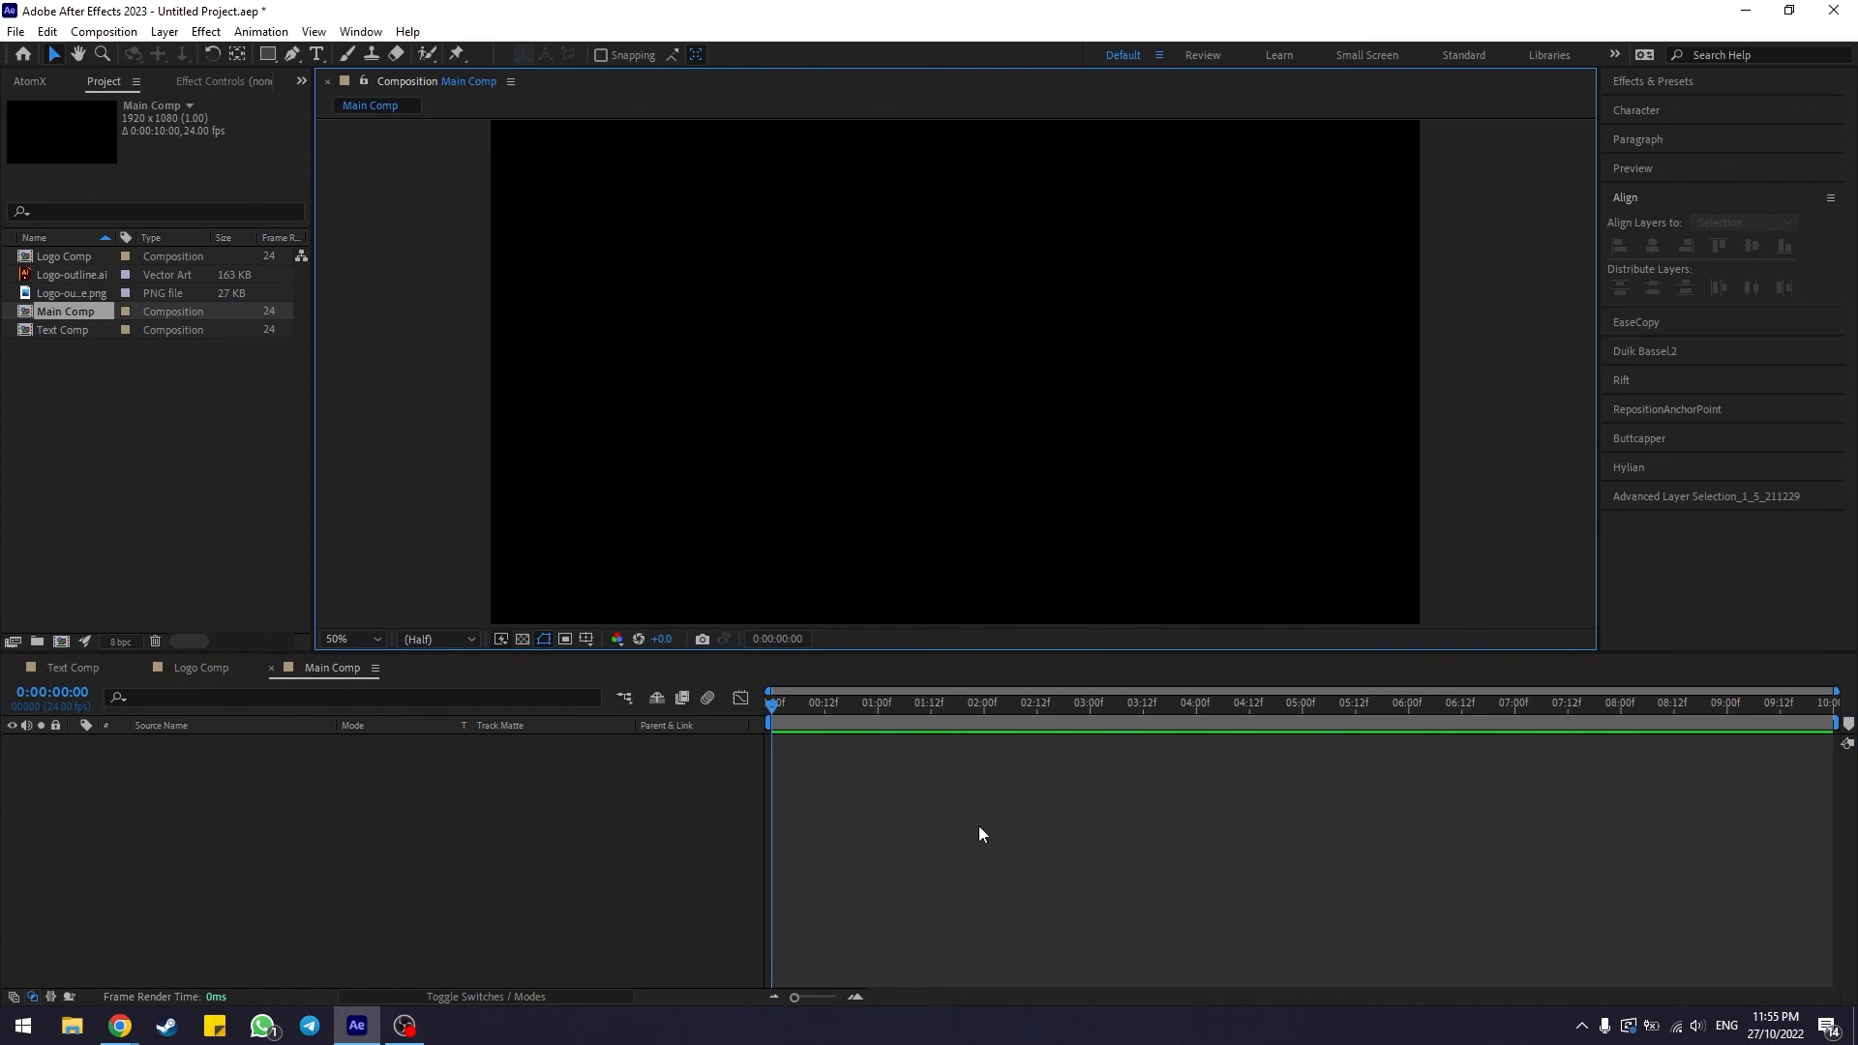
click(621, 831)
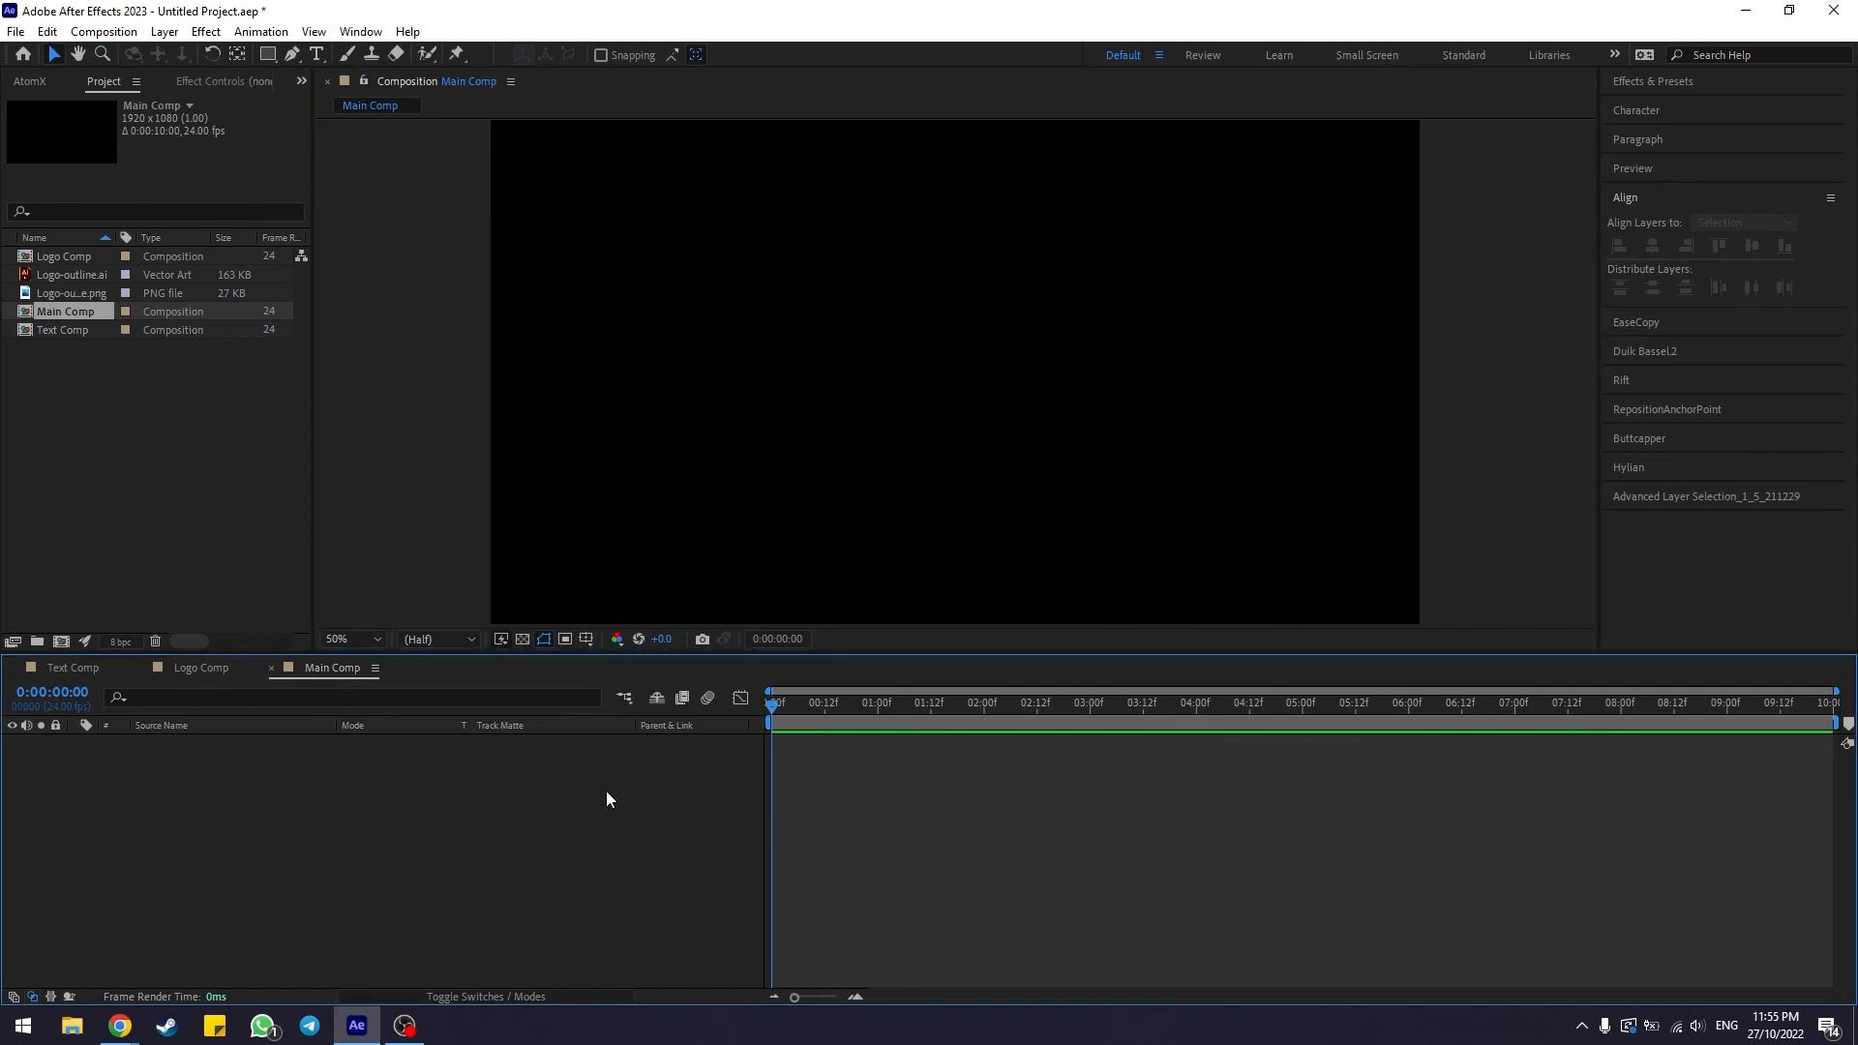
click(128, 424)
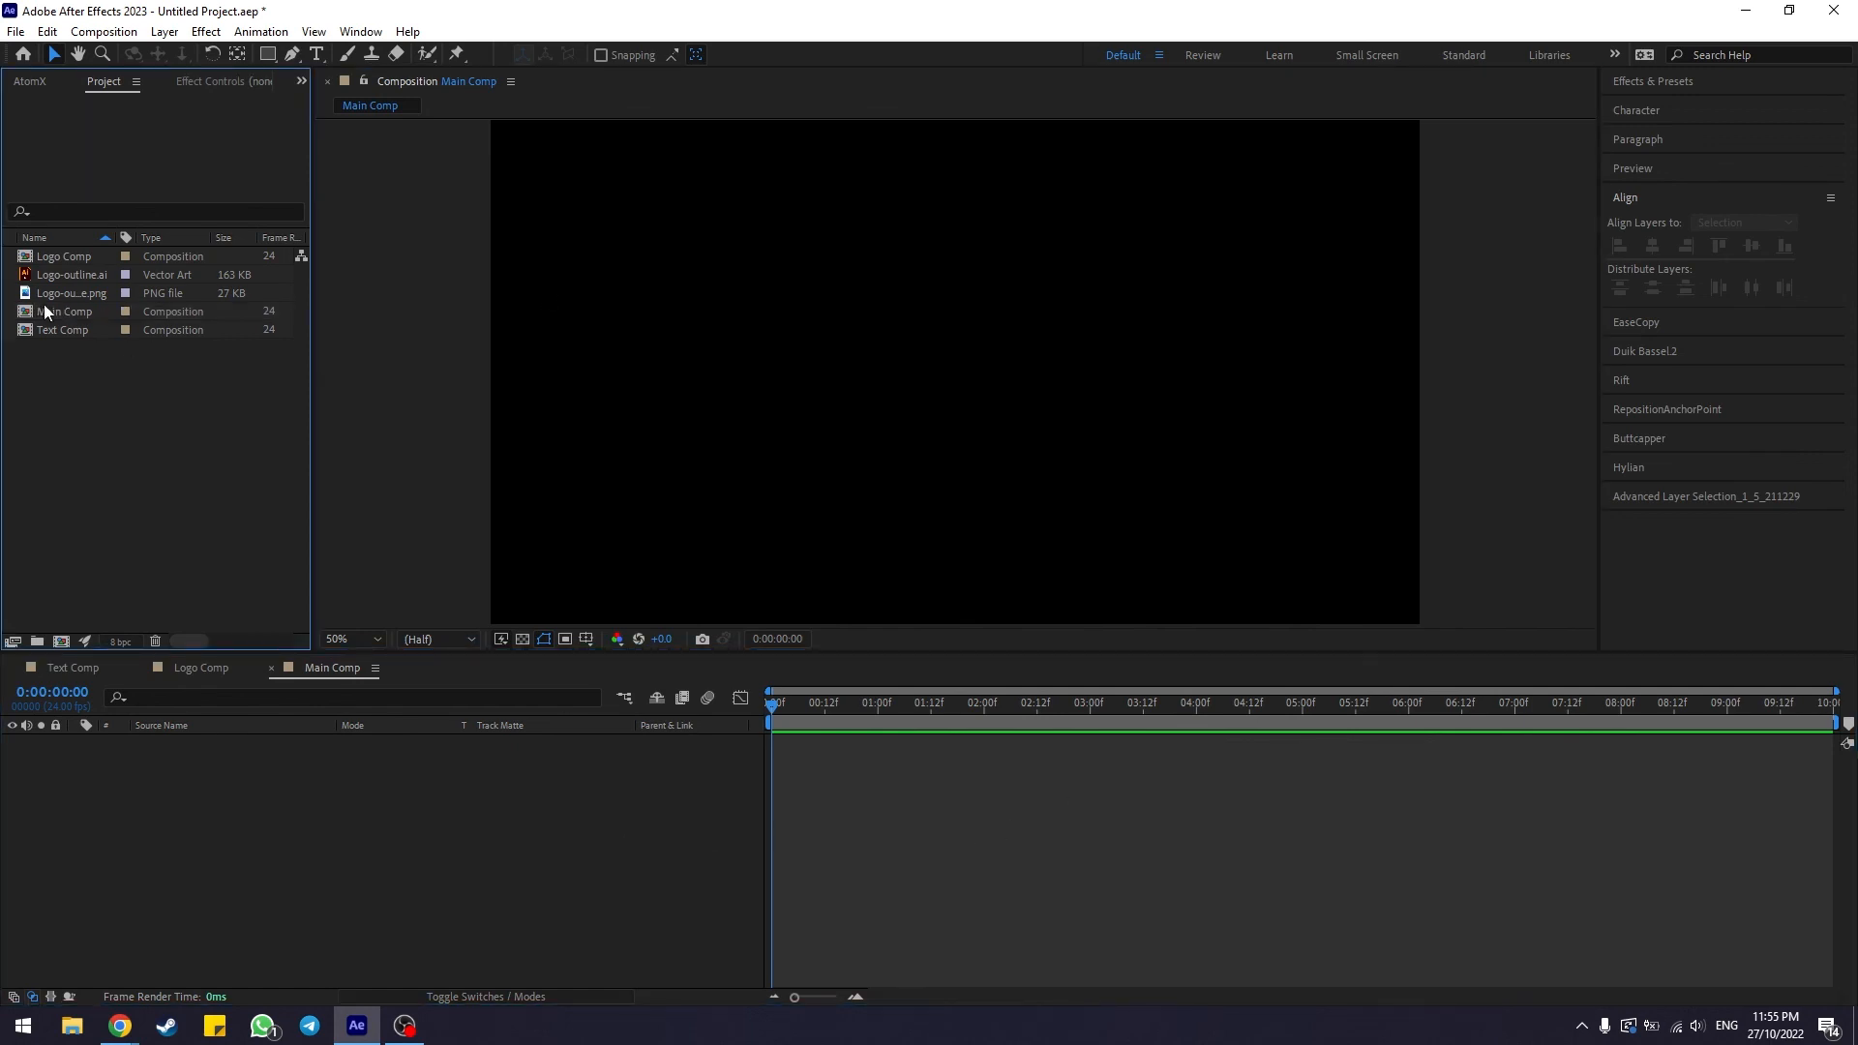
click(67, 256)
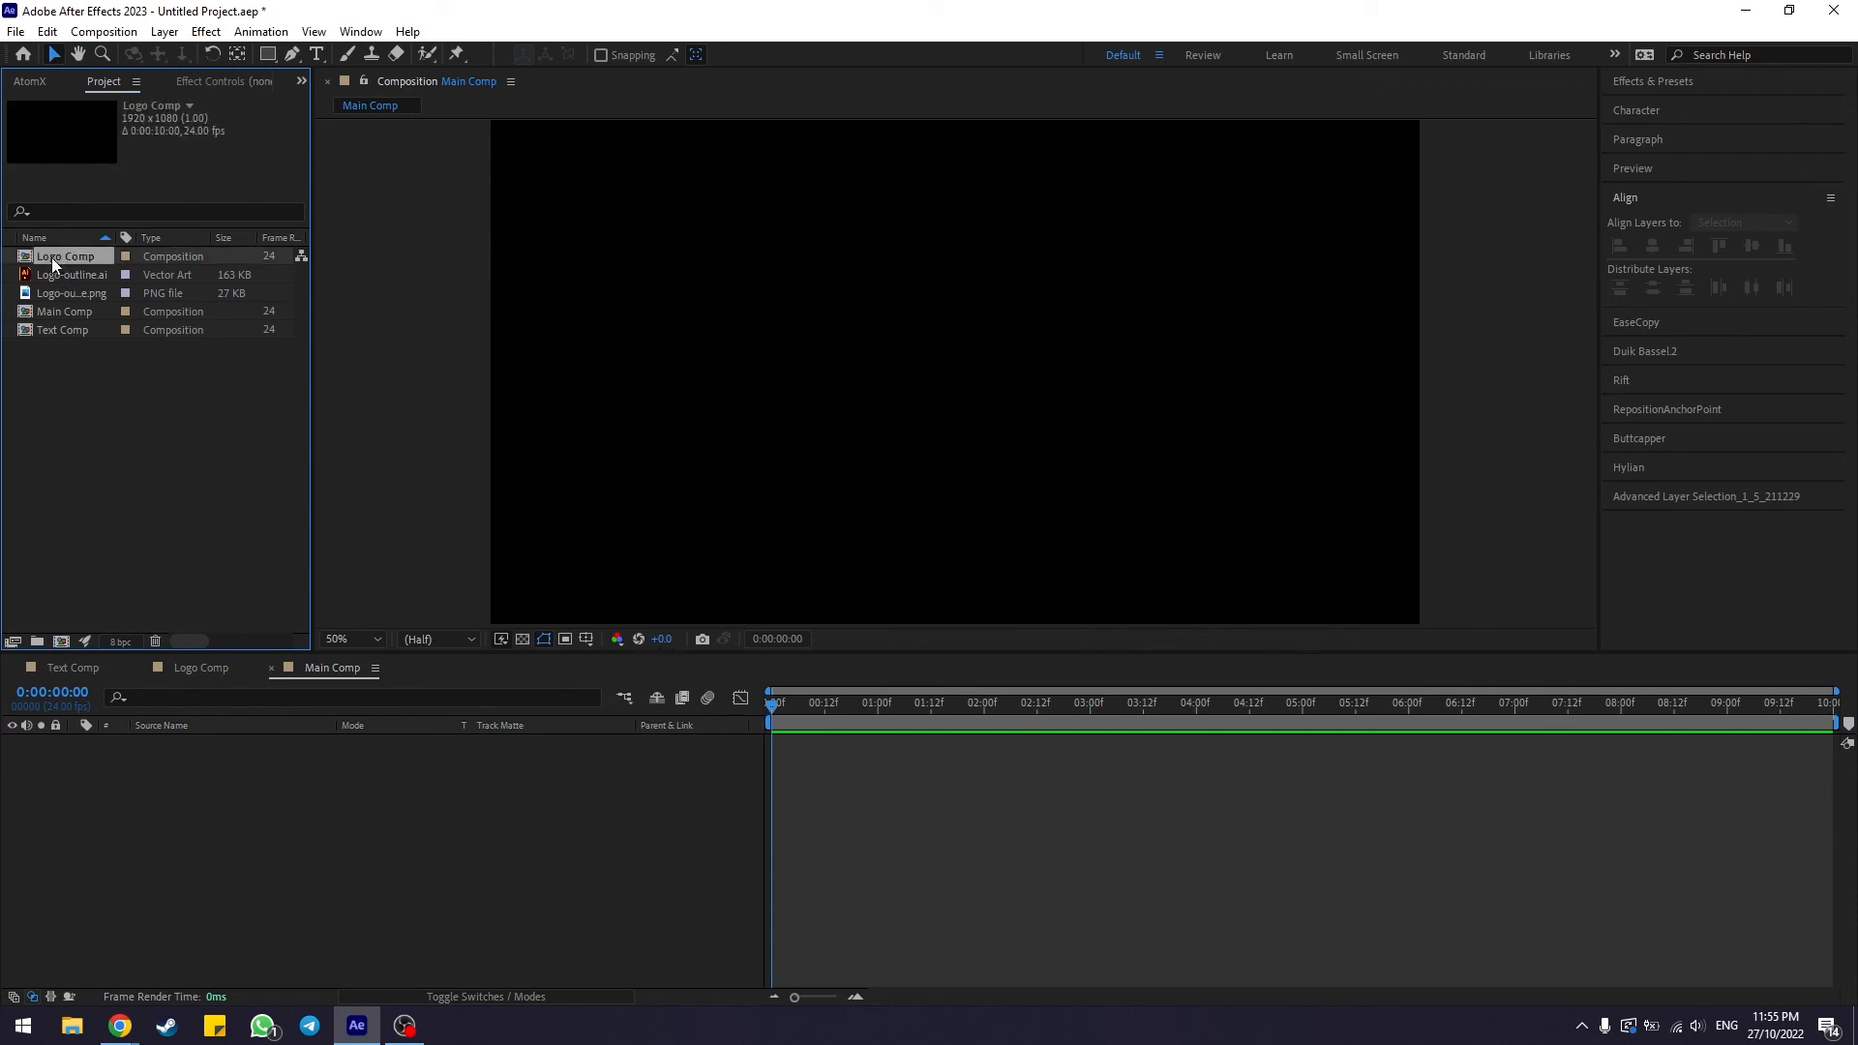
drag(56, 261, 230, 842)
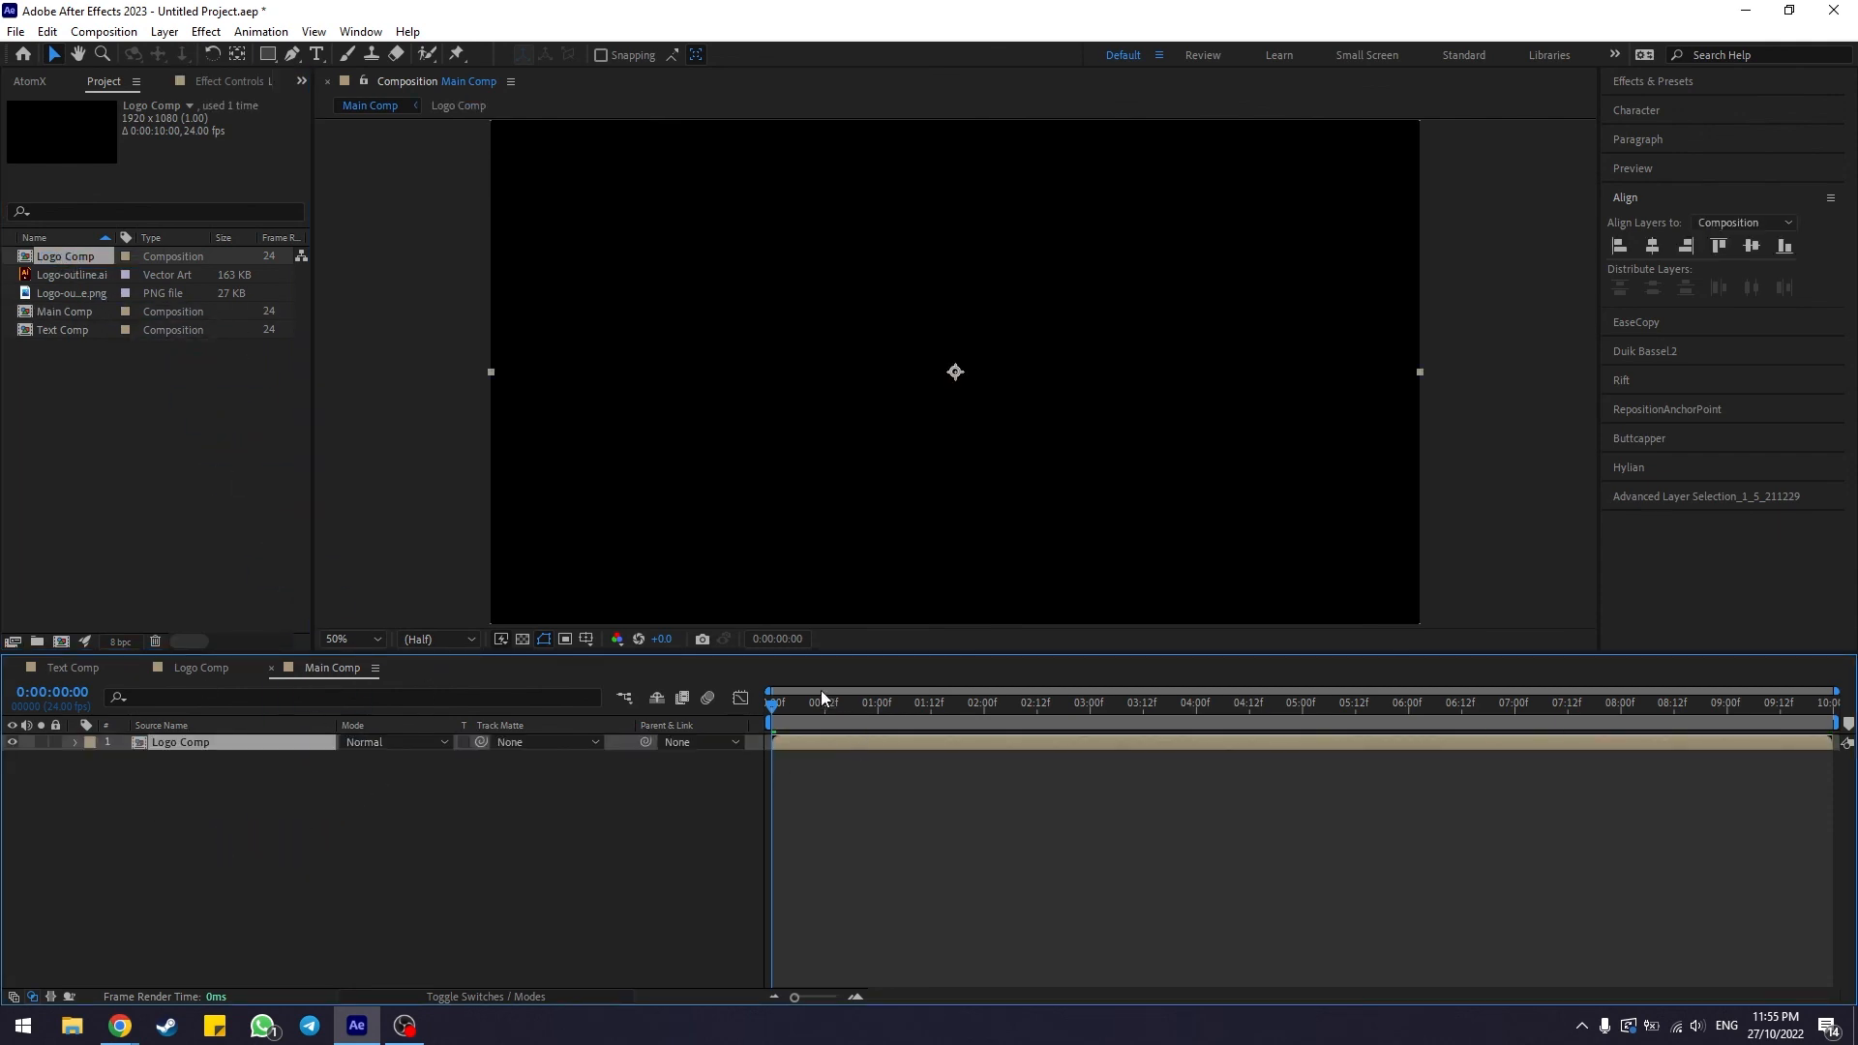
Add Text Comp to Main Comp as a layer beneath the Logo Comp layer
mouse_move(782, 709)
mouse_down()
mouse_move(1385, 765)
mouse_move(1822, 756)
mouse_up()
click(222, 760)
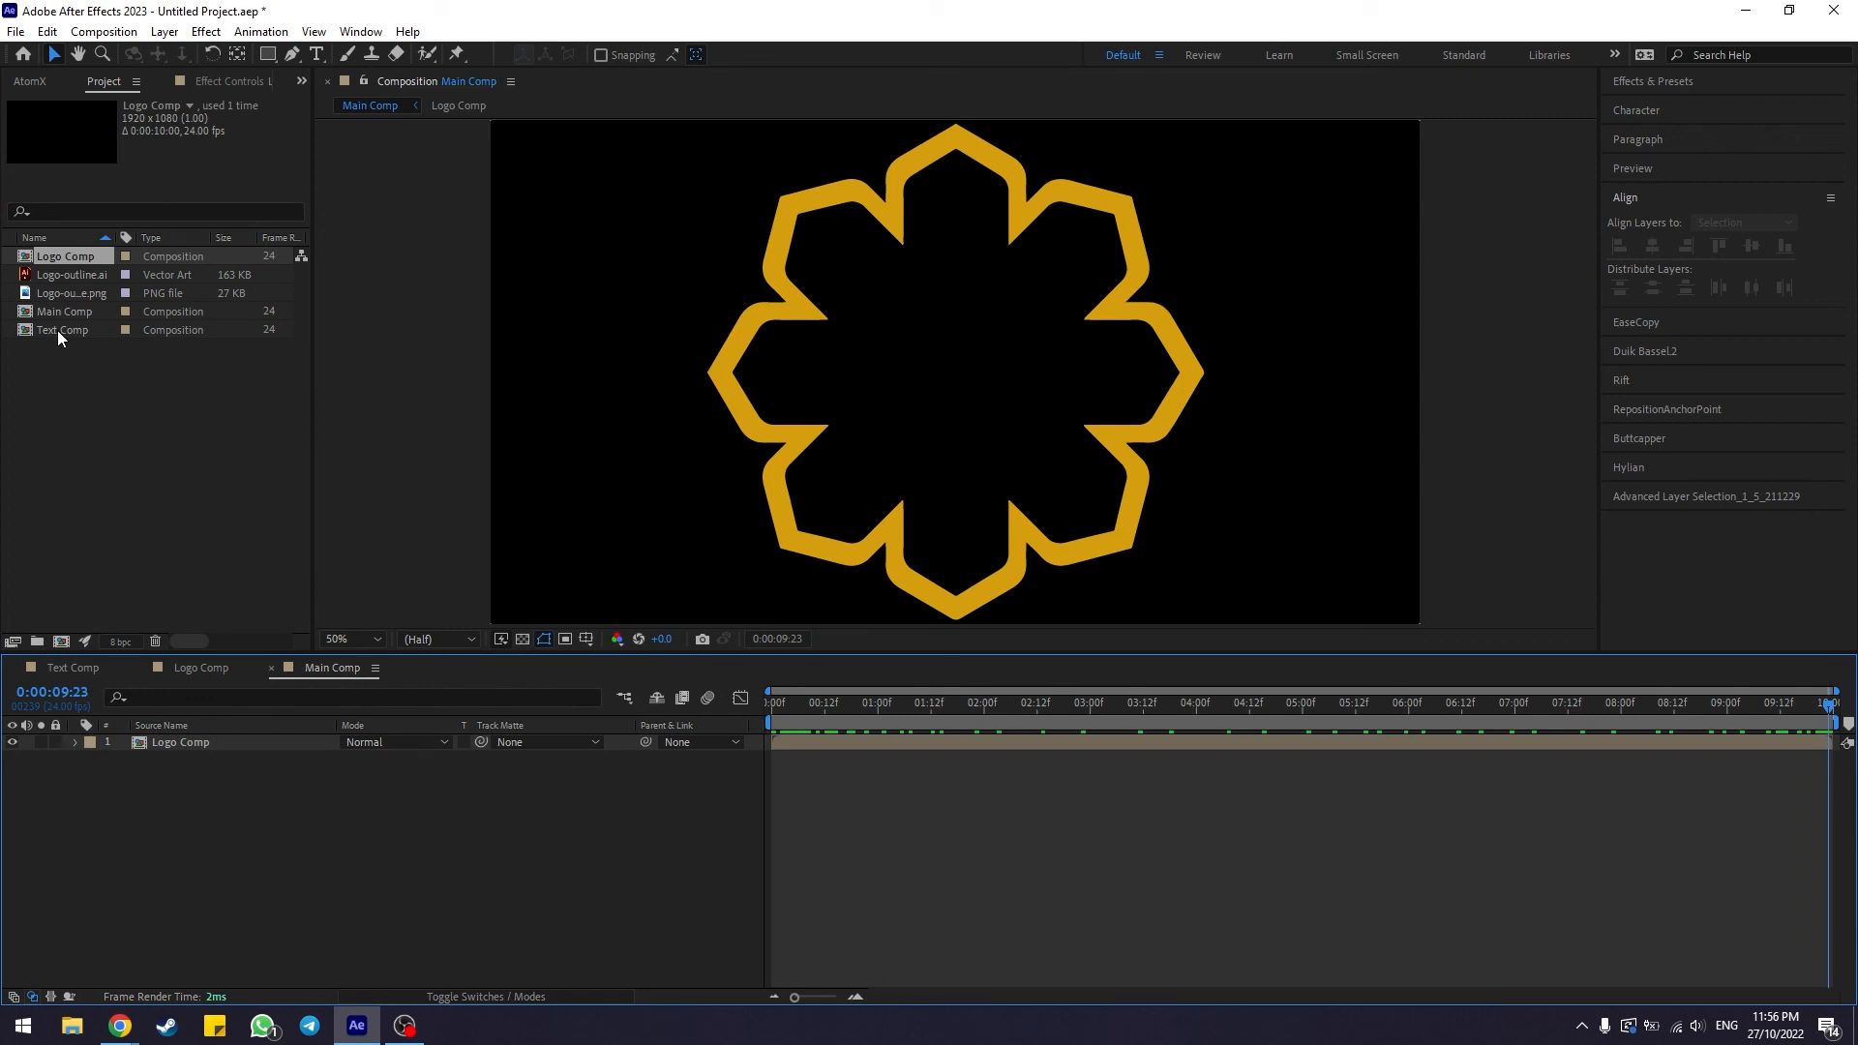
drag(58, 331, 88, 371)
drag(225, 618, 230, 768)
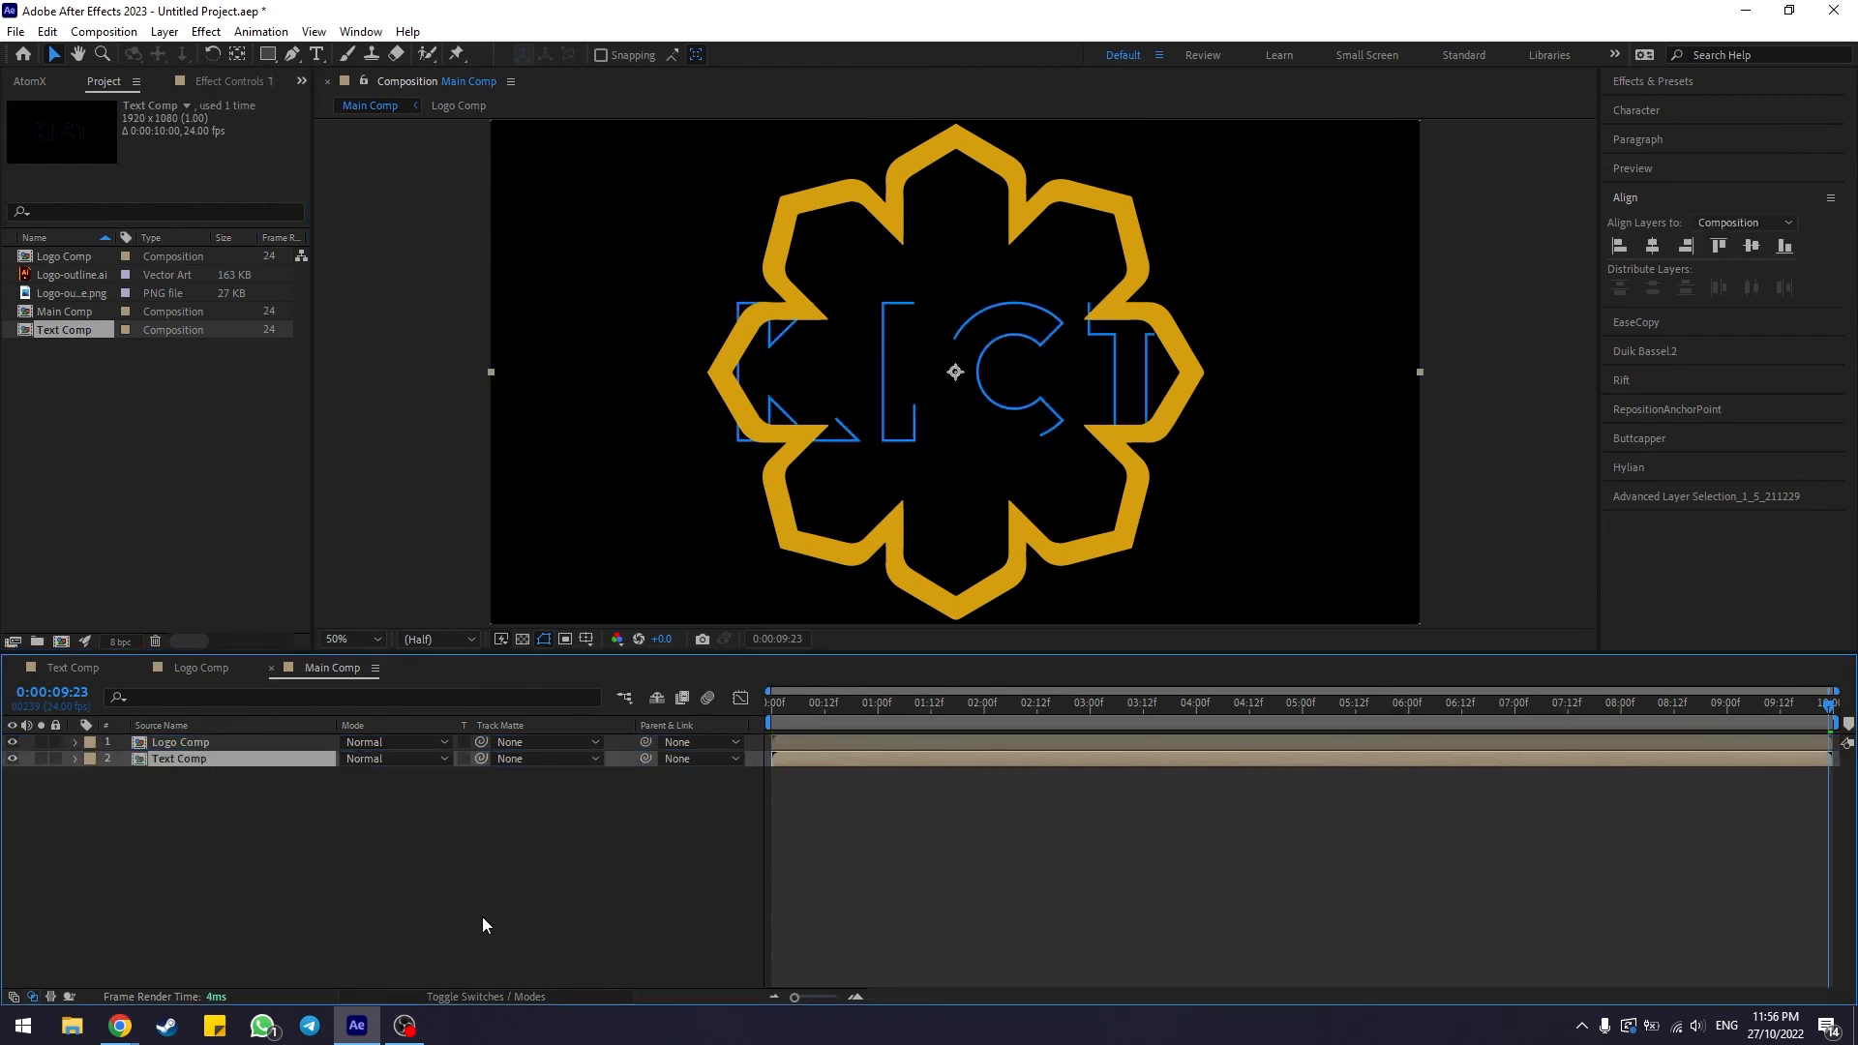
Scale the Text Comp layer down to 50% so the KICT text fits inside the logo
click(263, 836)
click(240, 769)
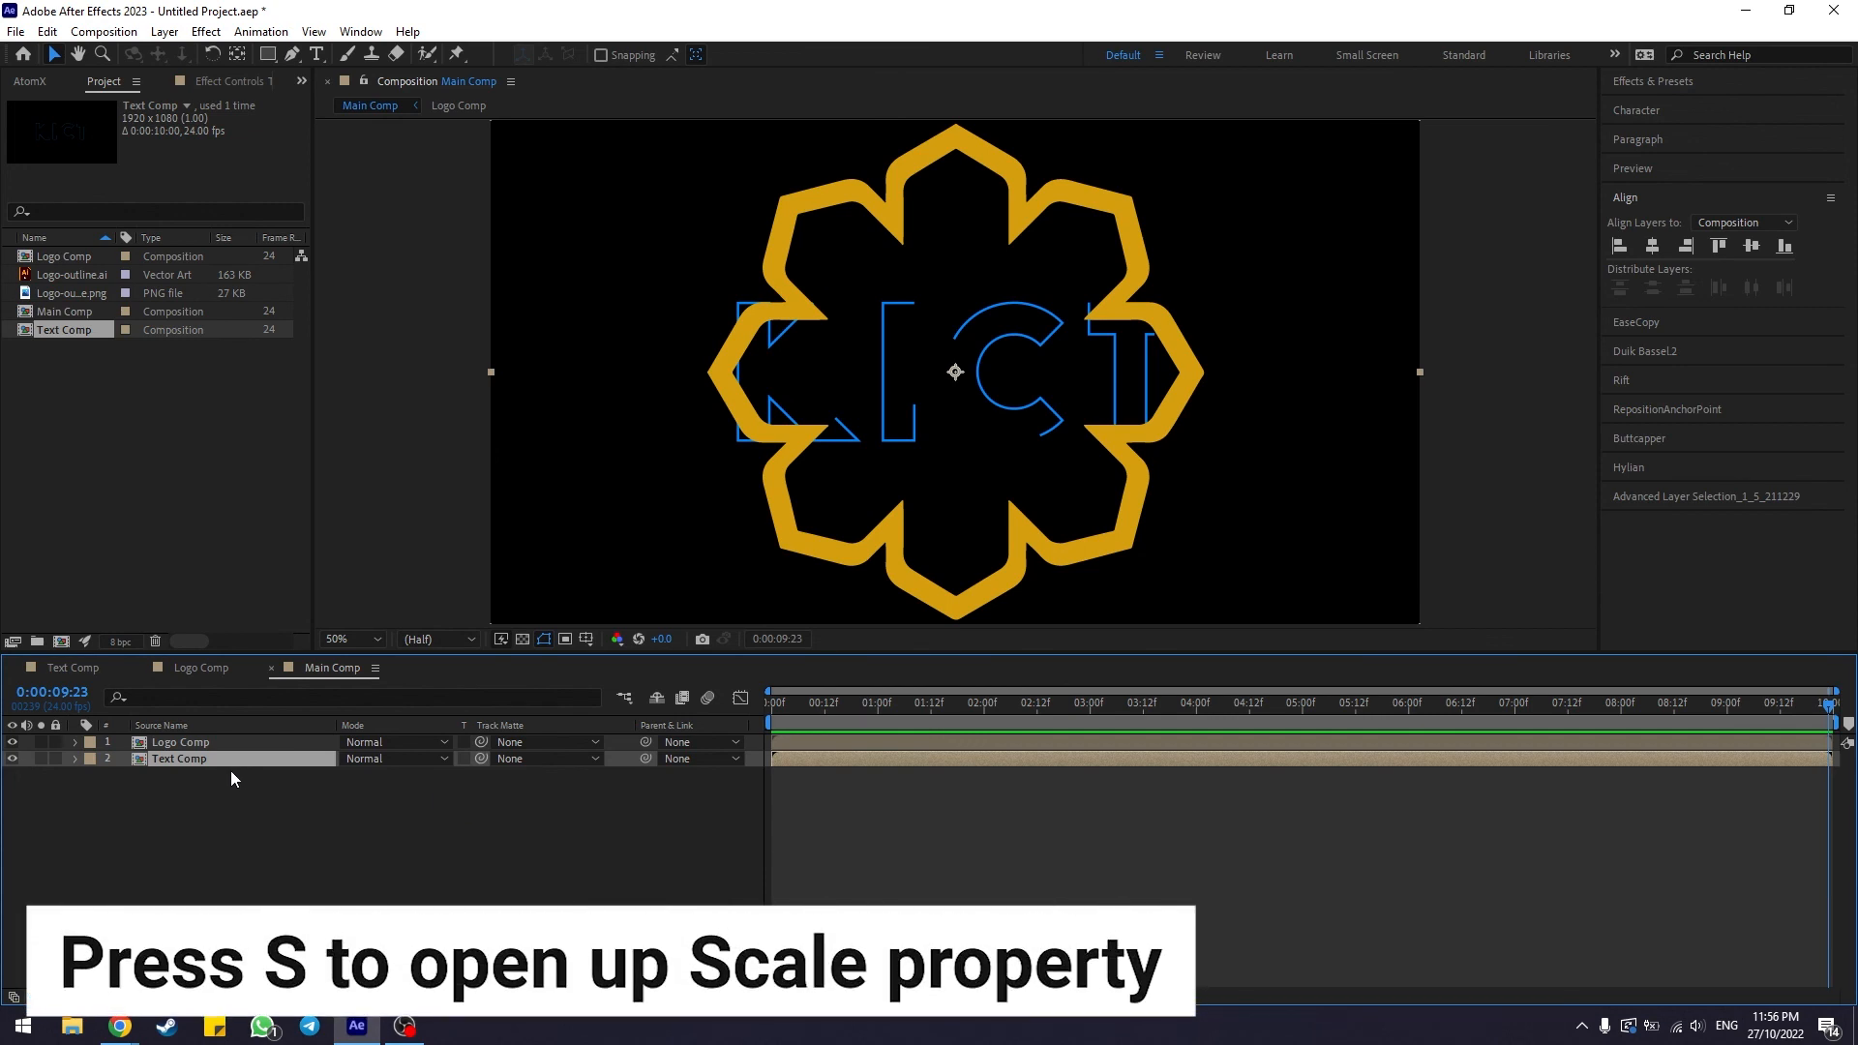
key(s)
drag(375, 782, 345, 789)
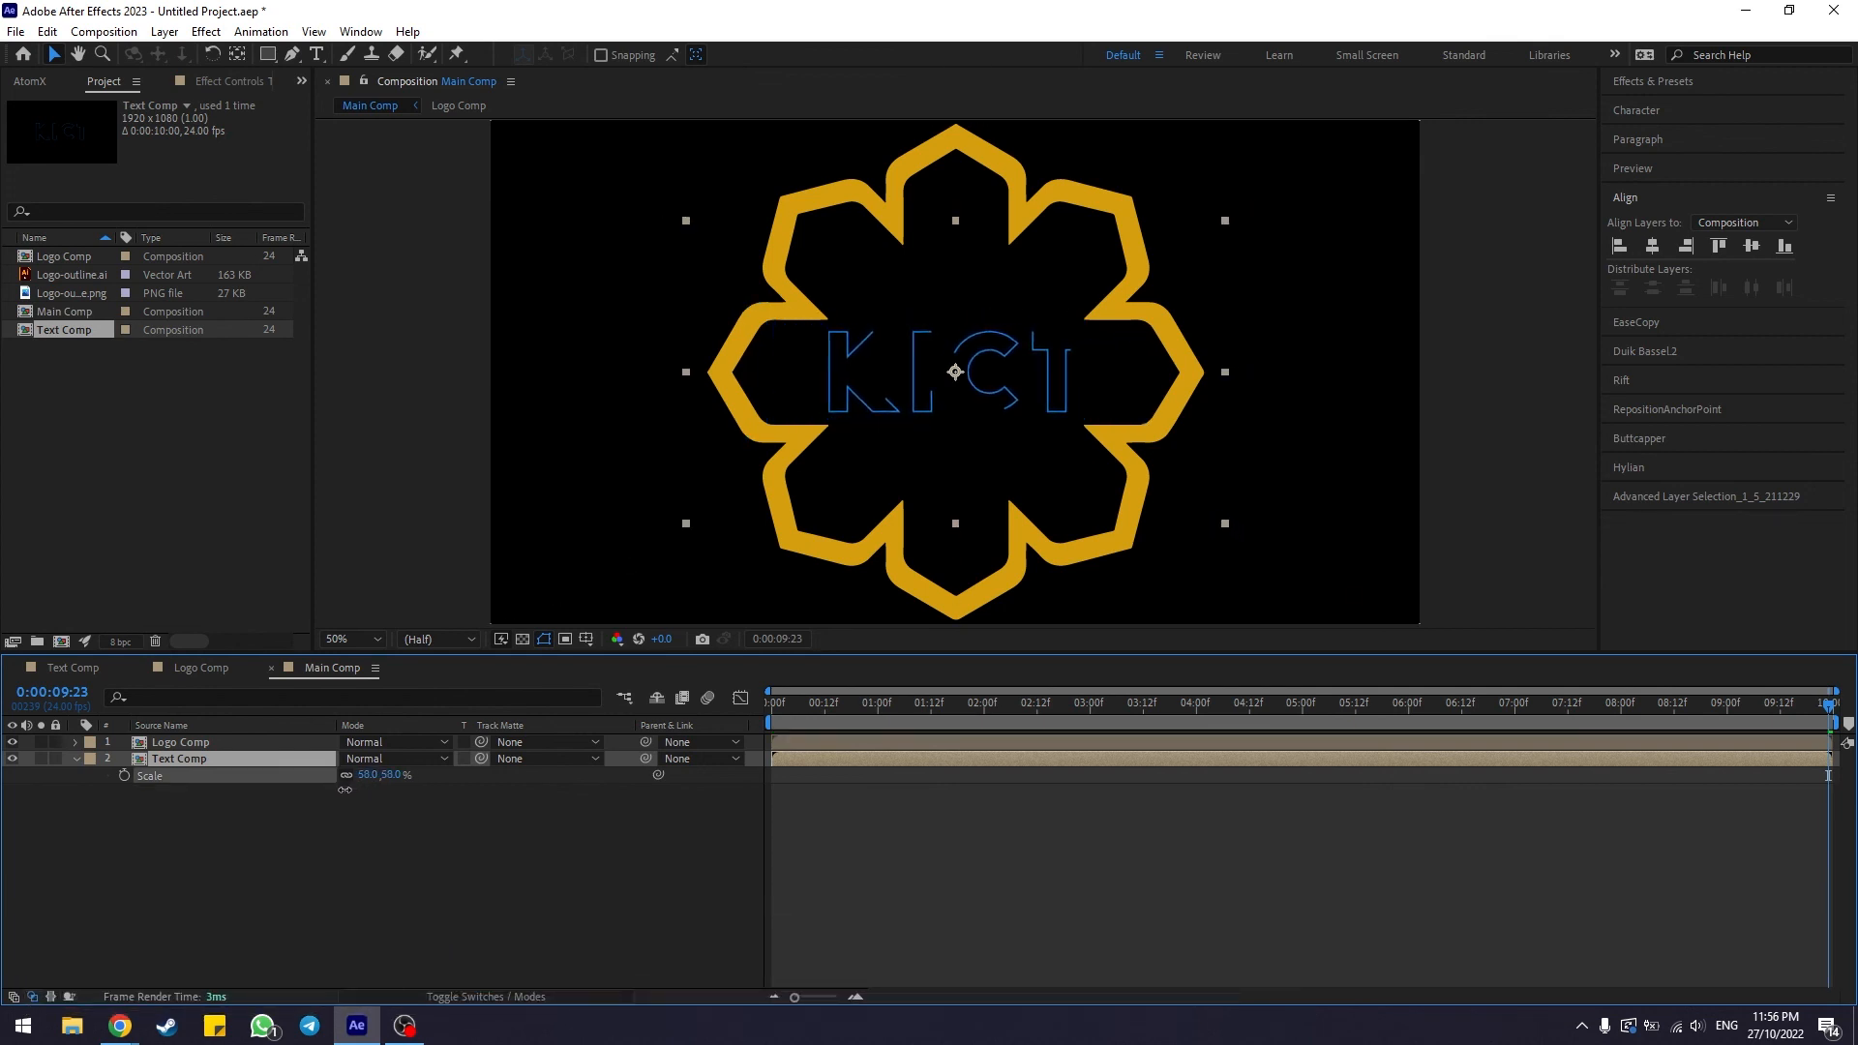
click(402, 825)
click(572, 945)
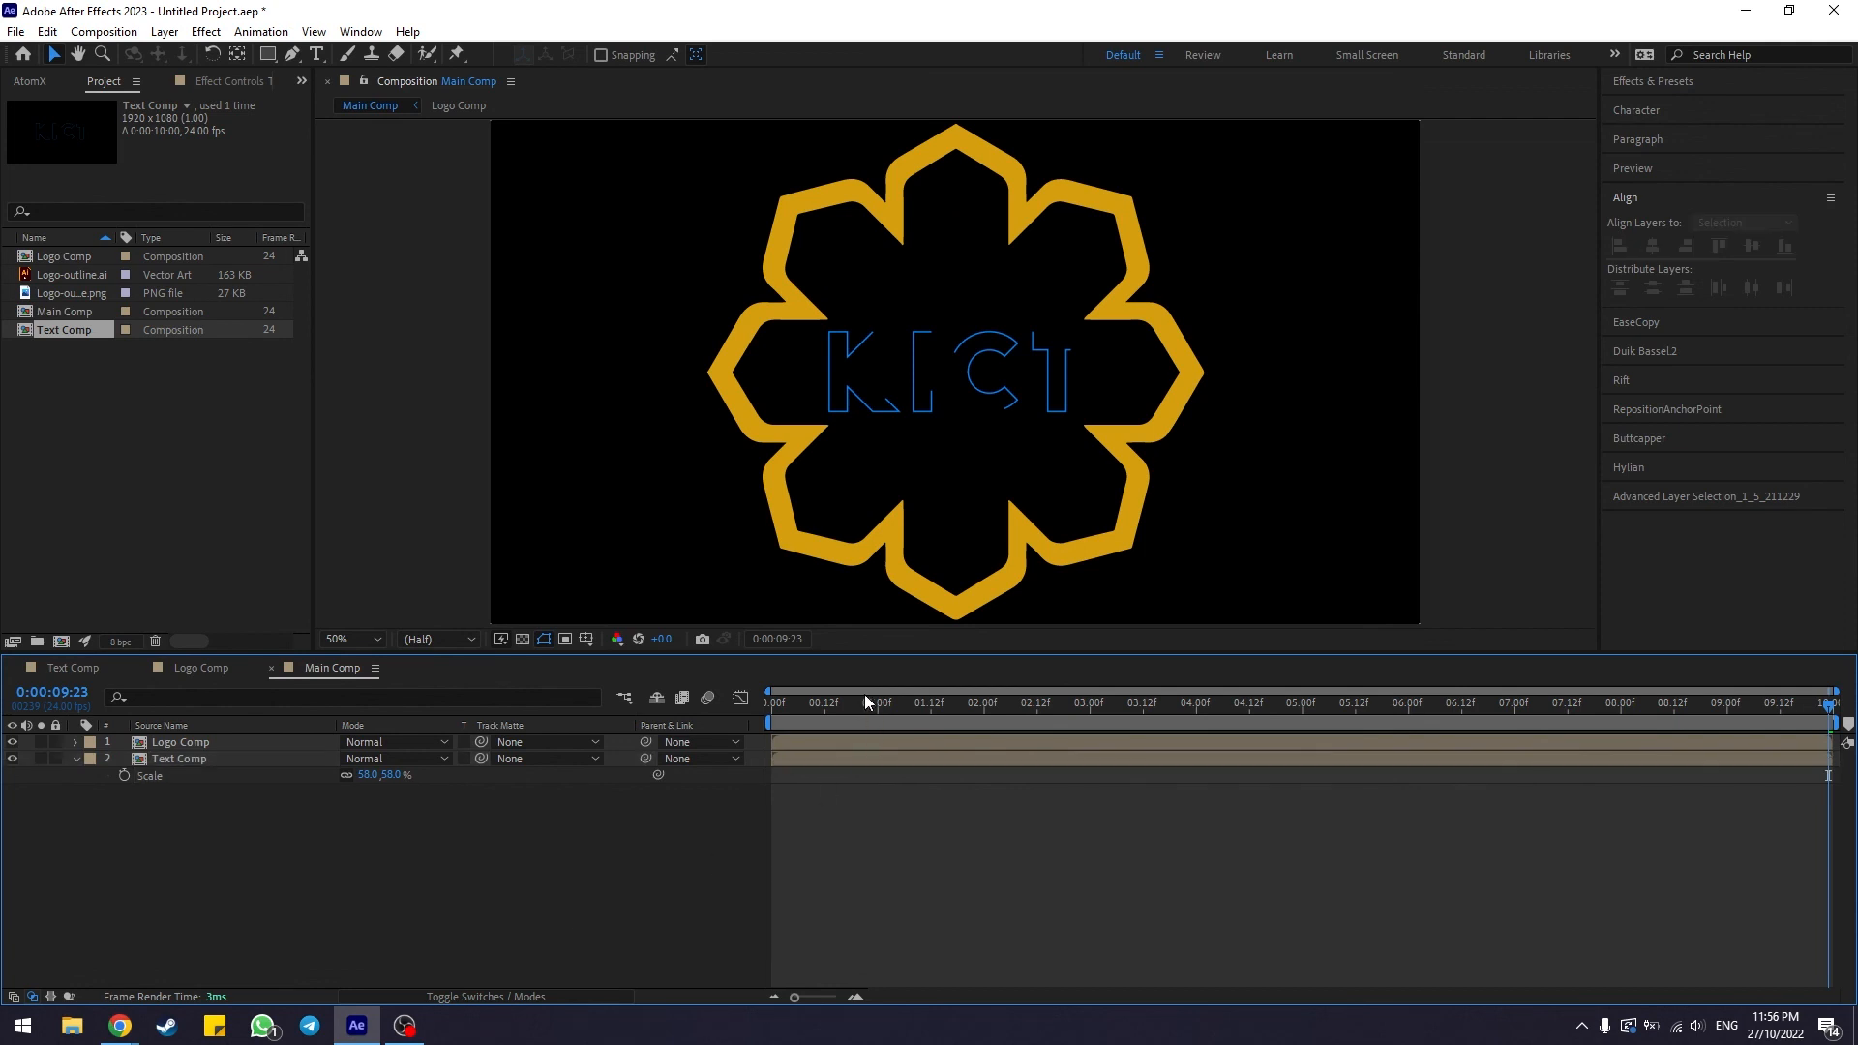
Preview the combined Main Comp animation from the start of the timeline
drag(809, 705, 714, 705)
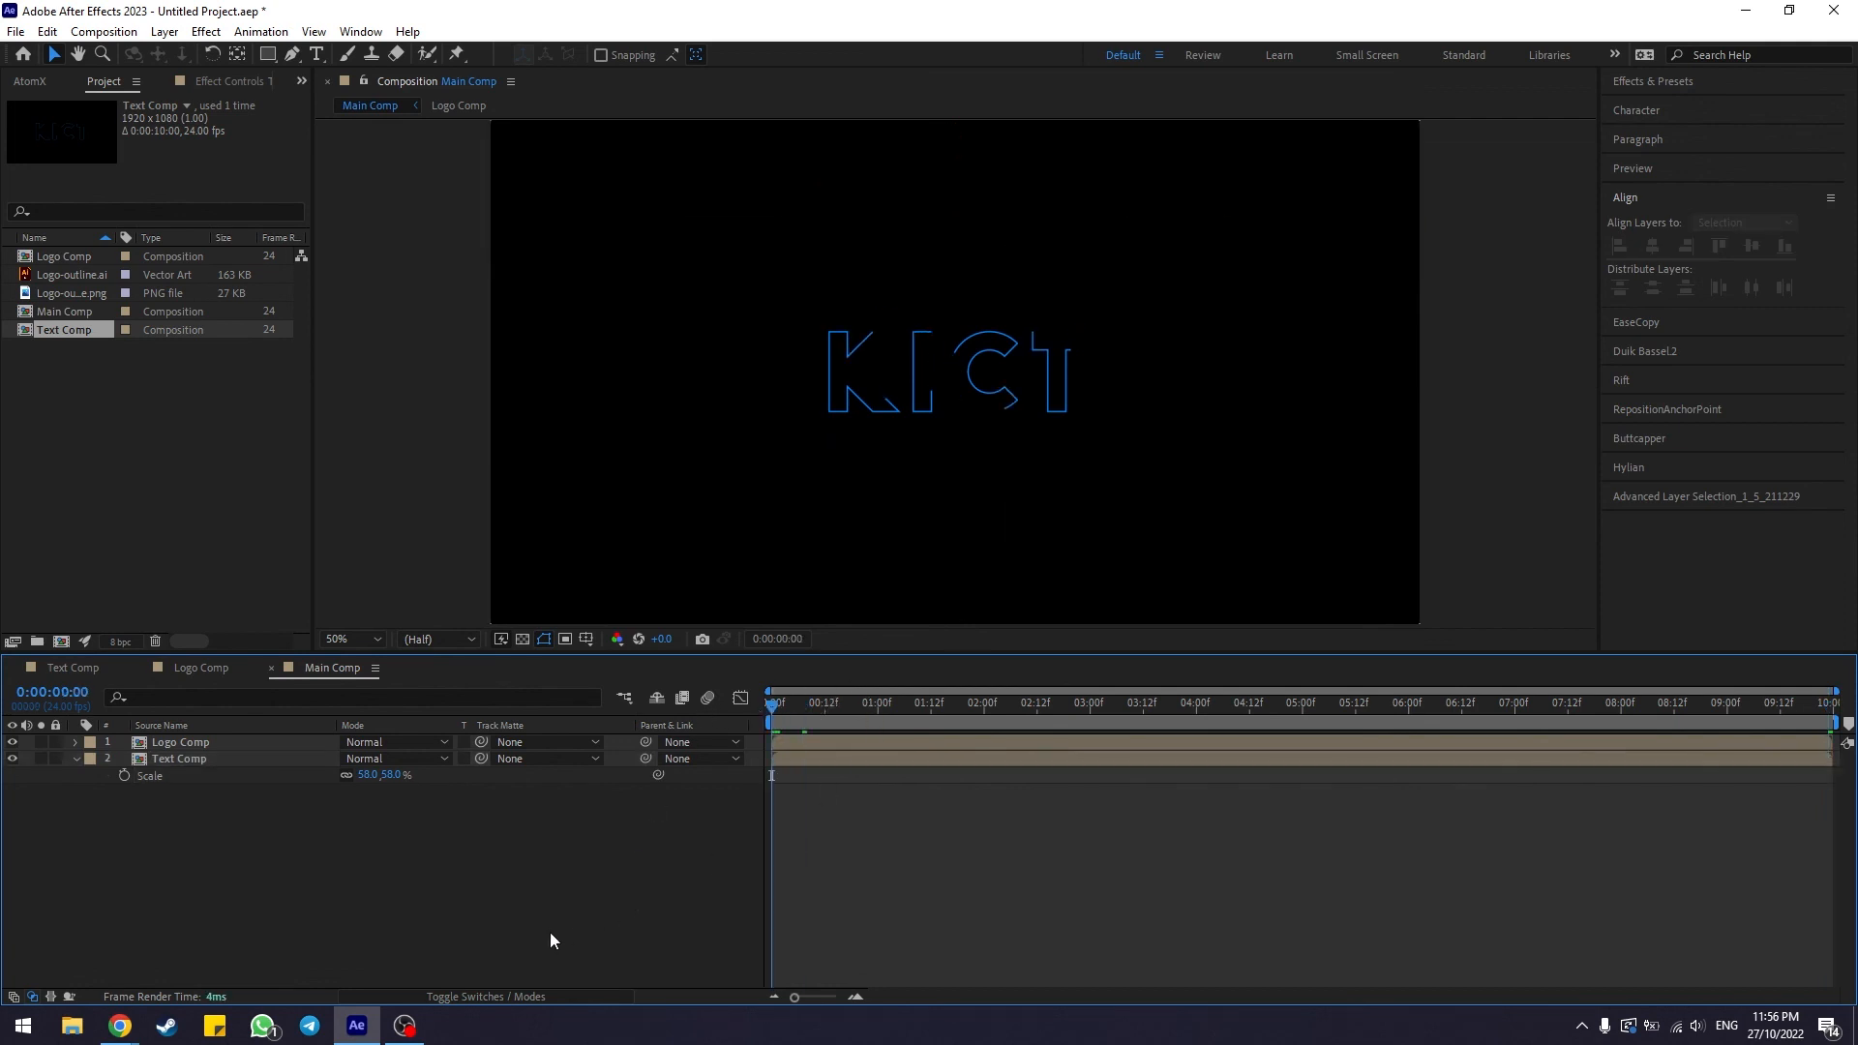
key(space)
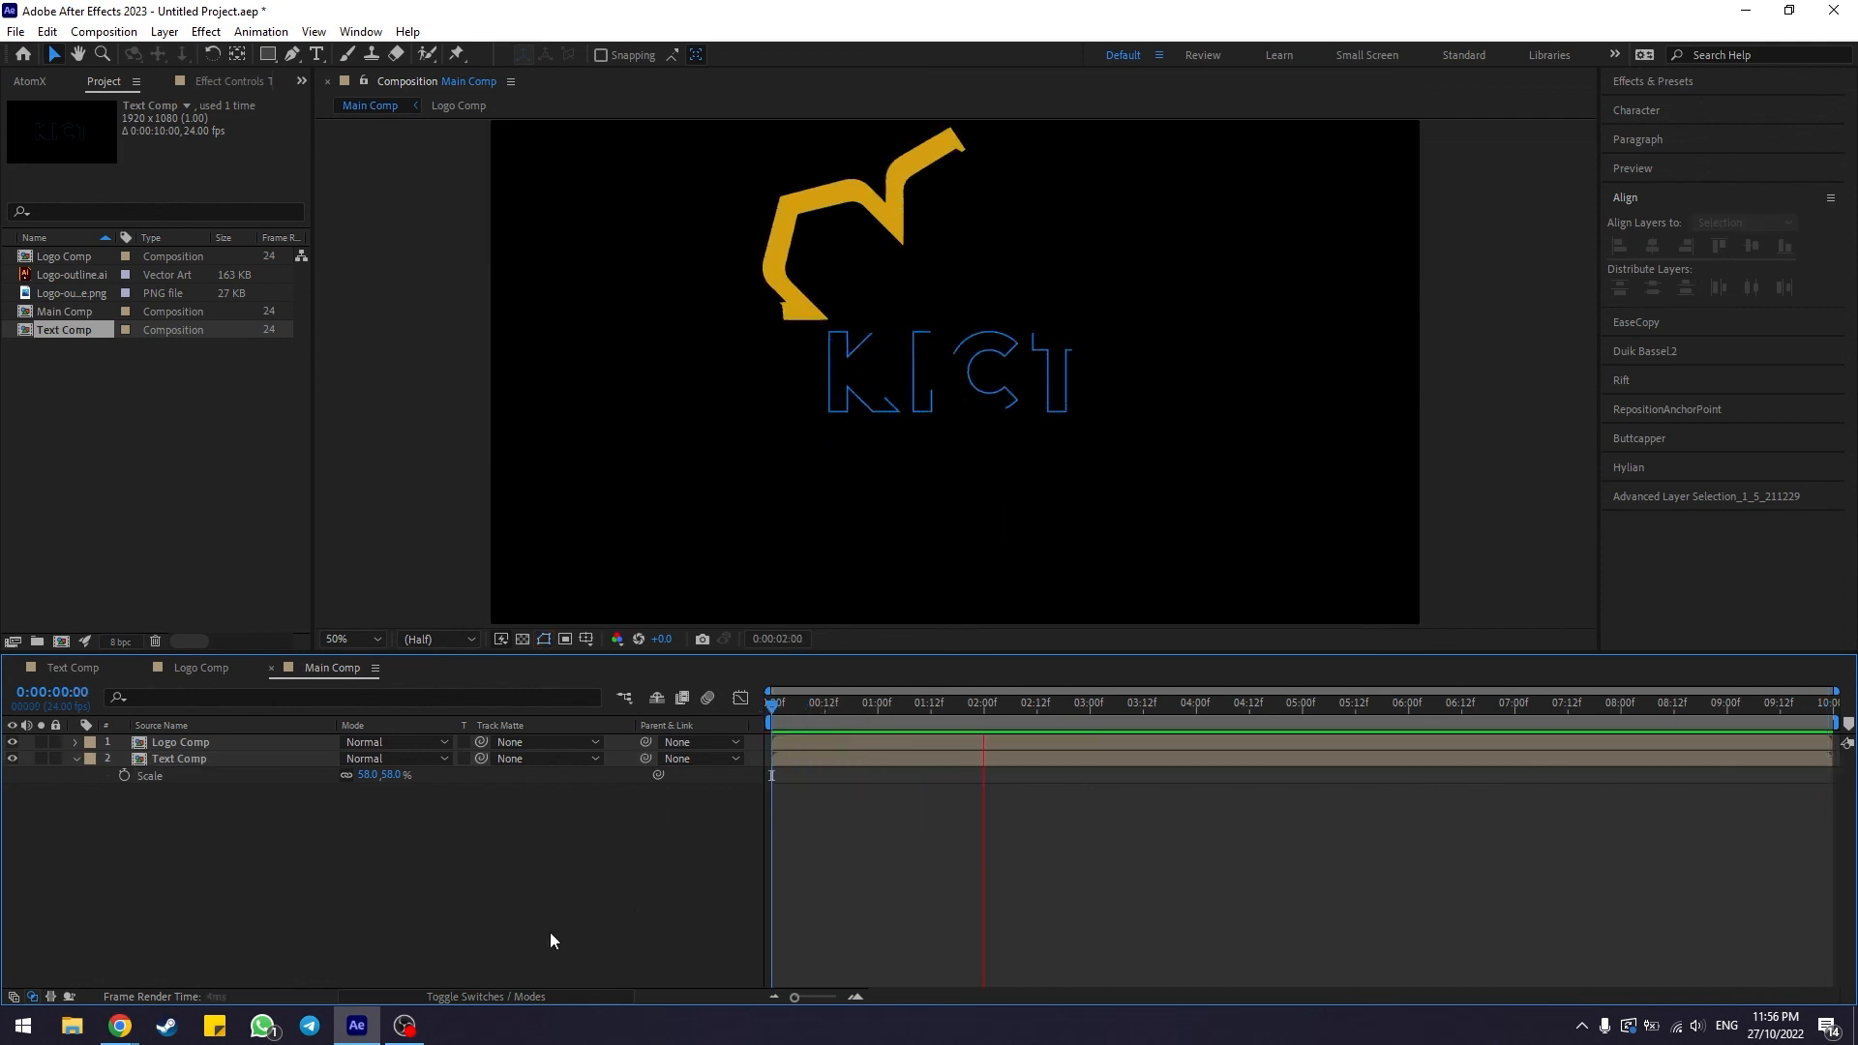